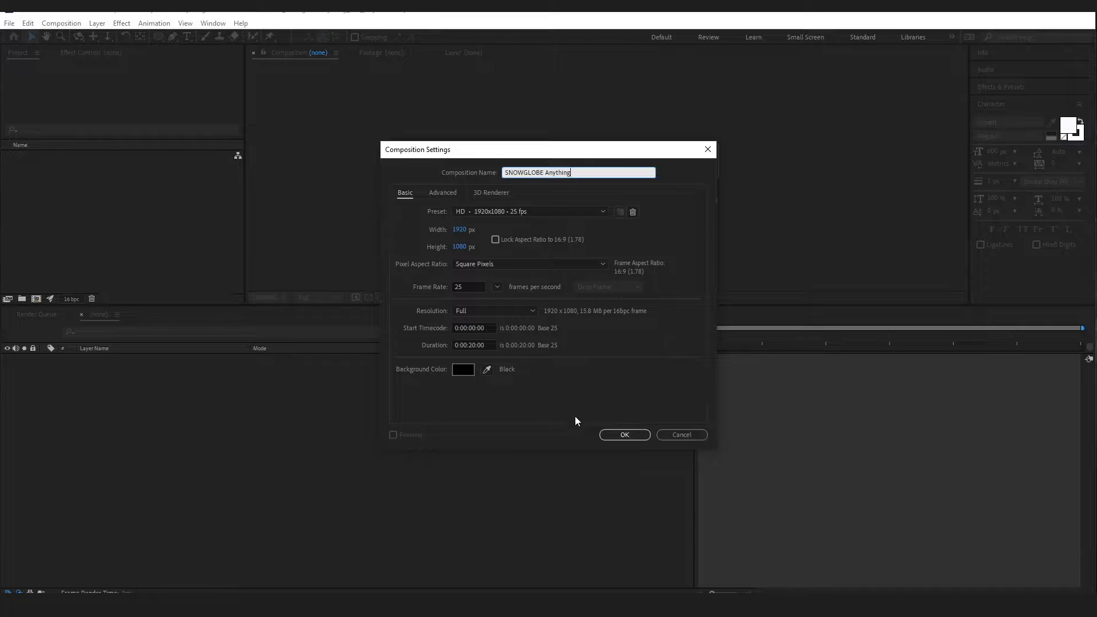
Confirm the 1920×1080, 25 fps SNOWGLOBE Anything comp on black and start a solid named Bg
left_click(620, 435)
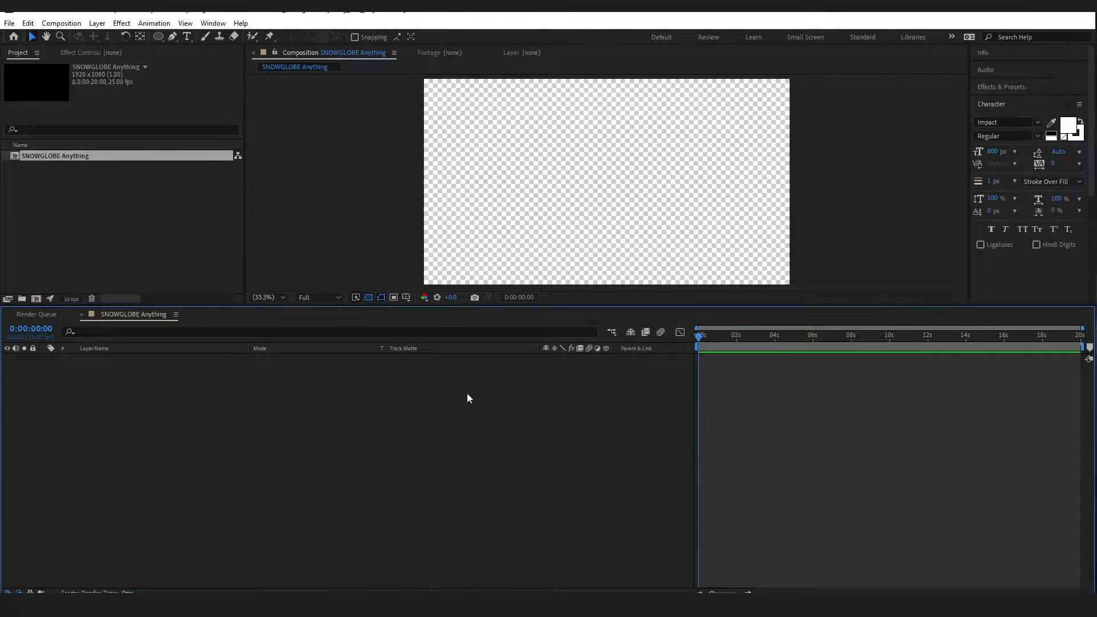
left_click(368, 297)
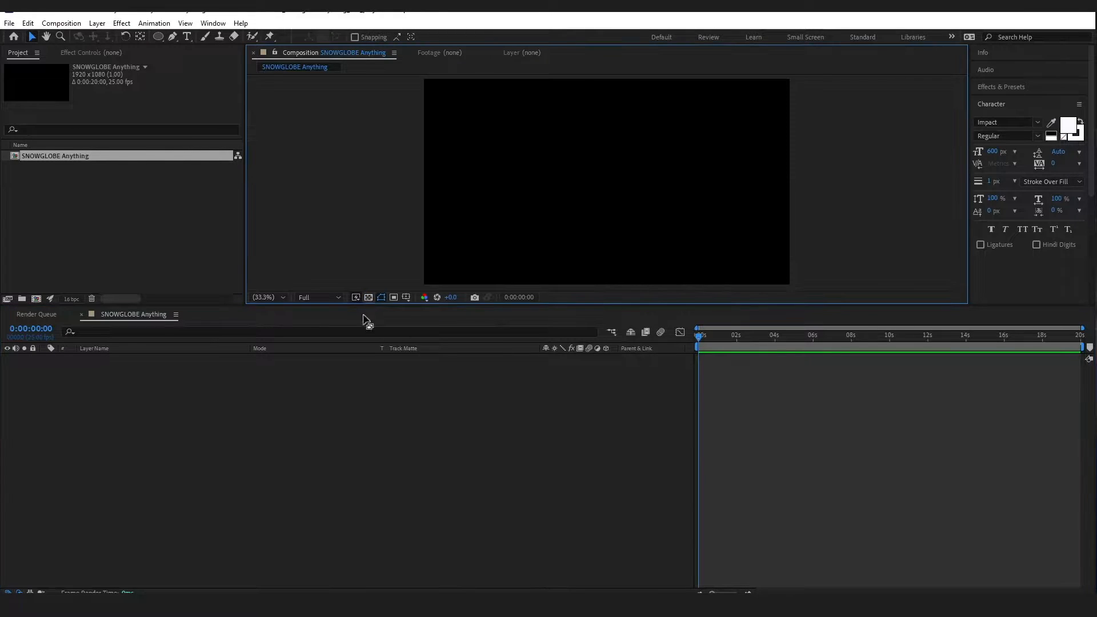
left_click(99, 24)
mouse_move(137, 37)
left_click(310, 49)
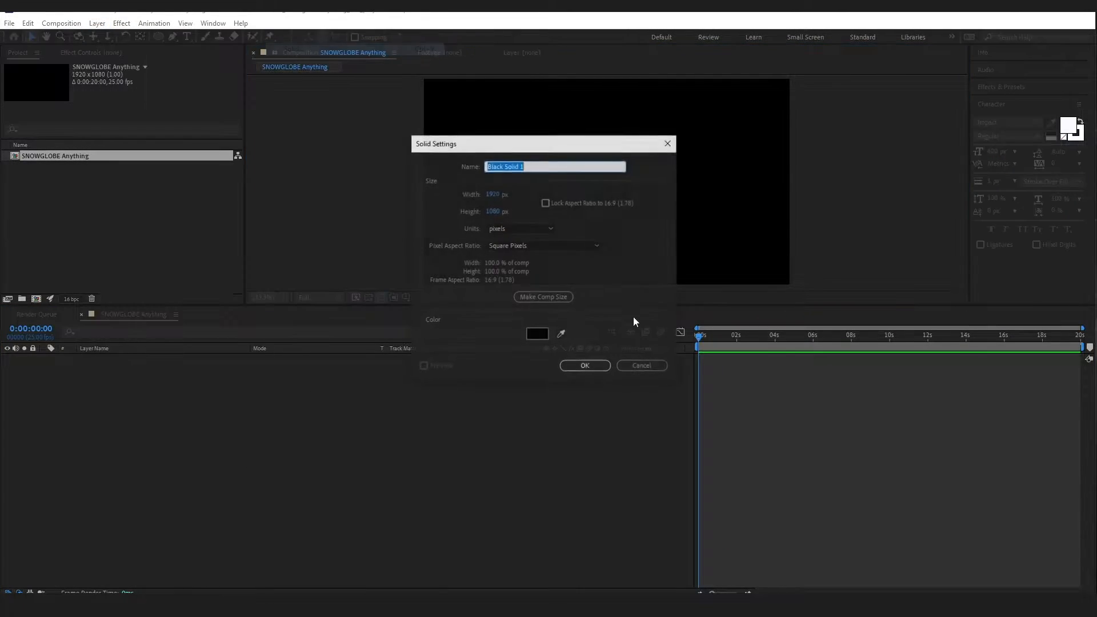
left_click_drag(544, 165, 491, 161)
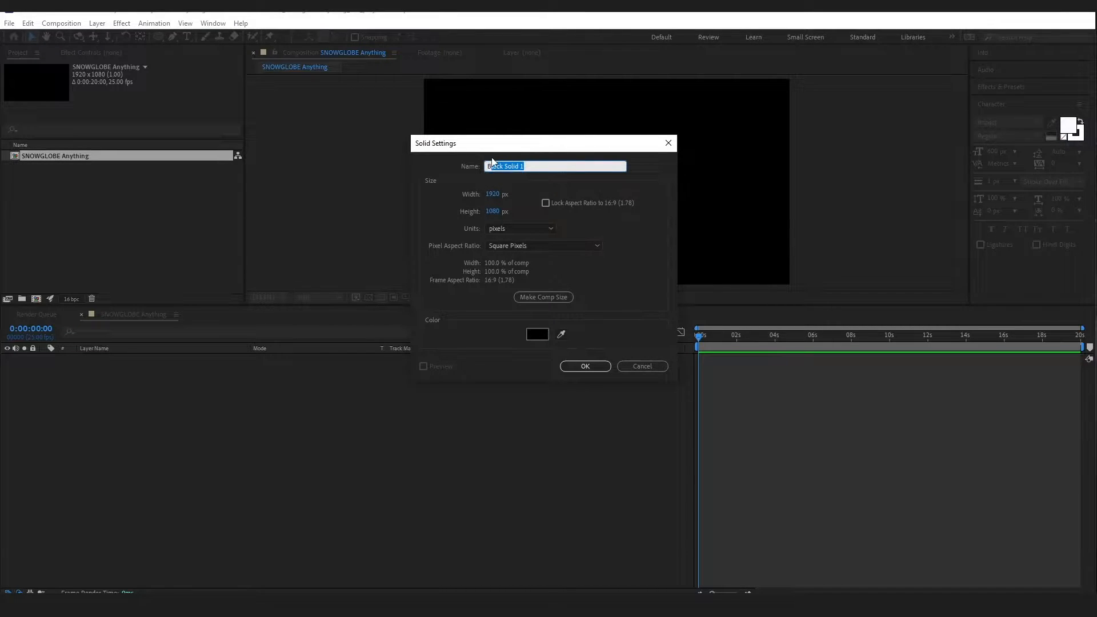
type("g")
Add the Bg solid and apply Gradient Ramp to it from an effects search for 'grad'
left_click(583, 366)
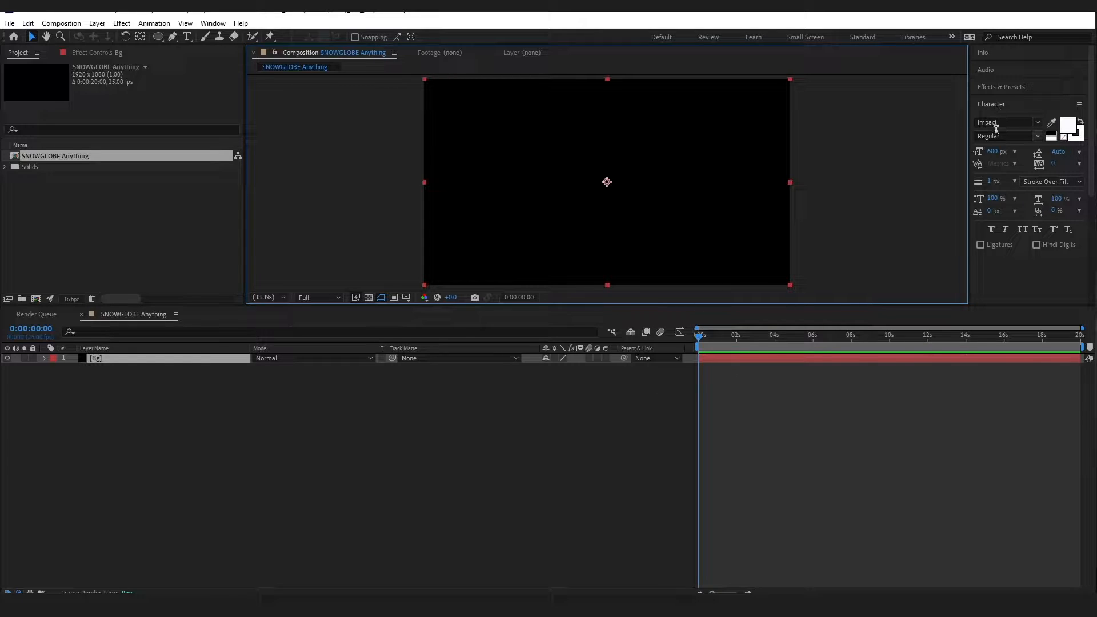
left_click(1002, 86)
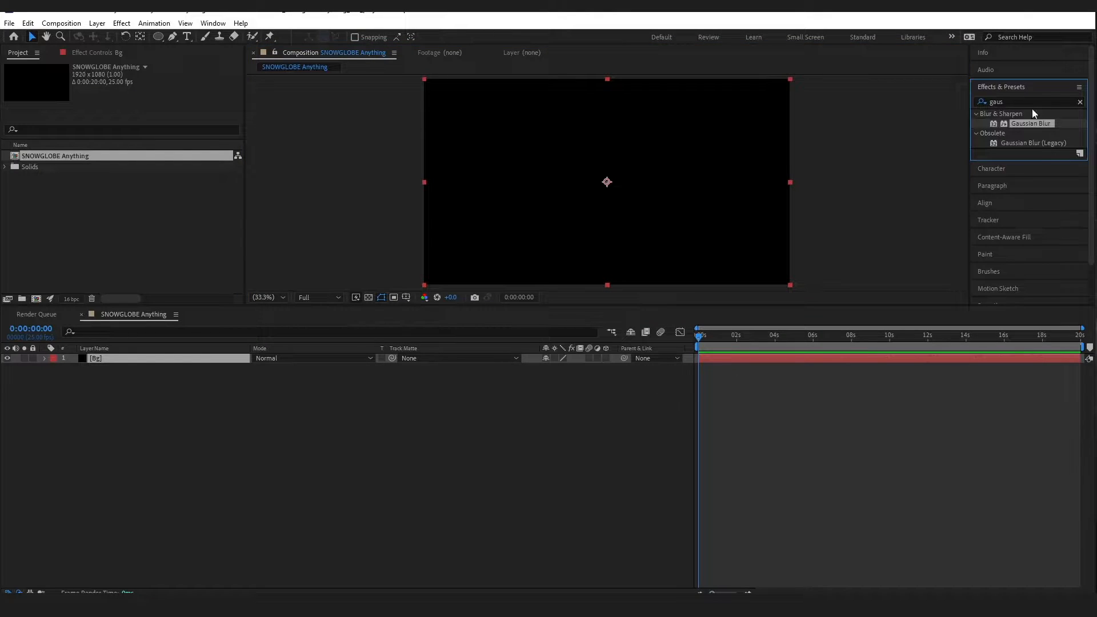
left_click(1081, 102)
left_click(1015, 102)
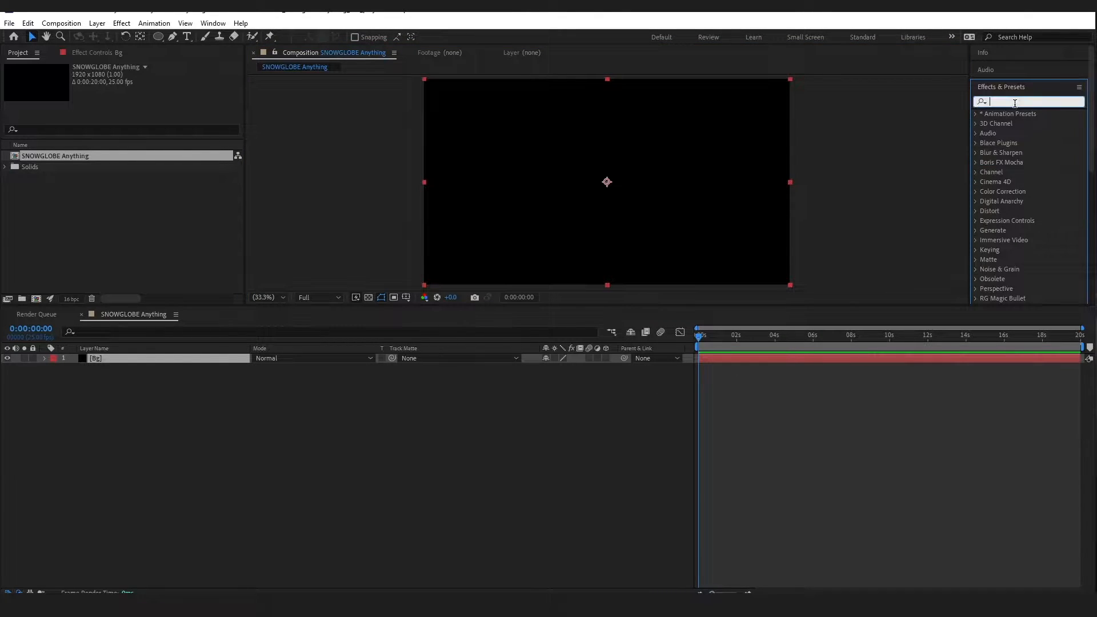
type("grad")
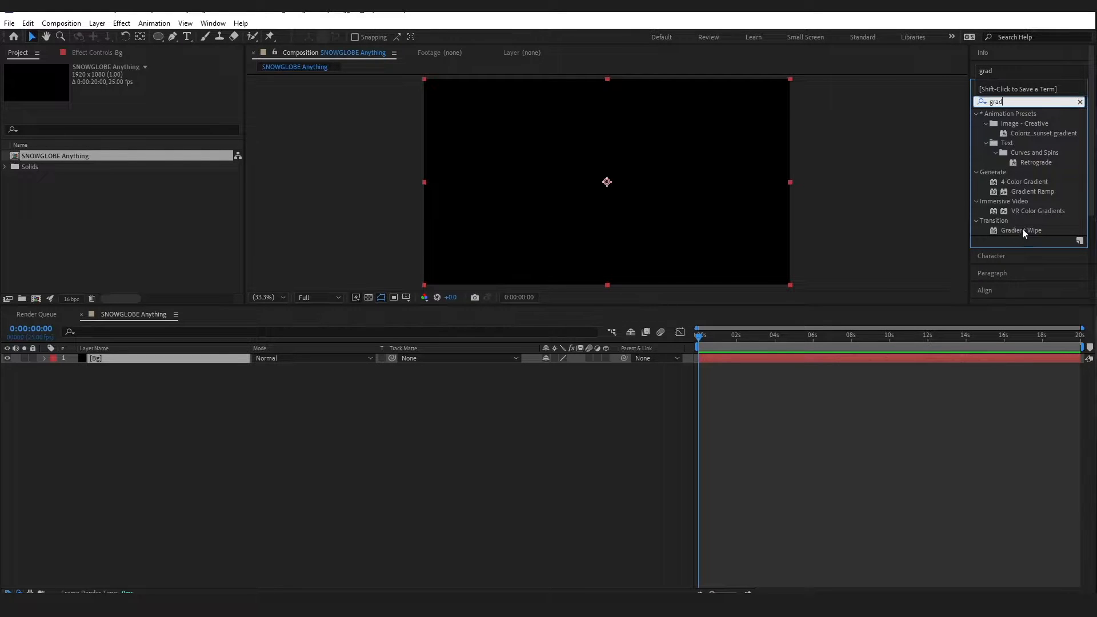
left_click_drag(1052, 192, 144, 355)
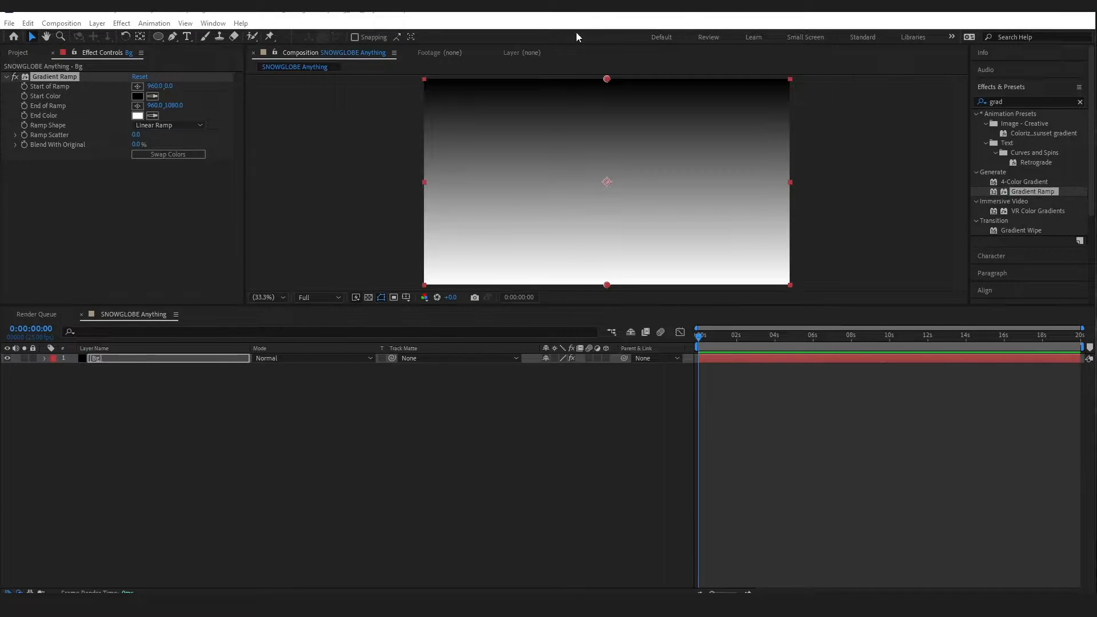
Set the gradient's Start Color to CDCFFF and End Color to F16F6F
left_click(137, 96)
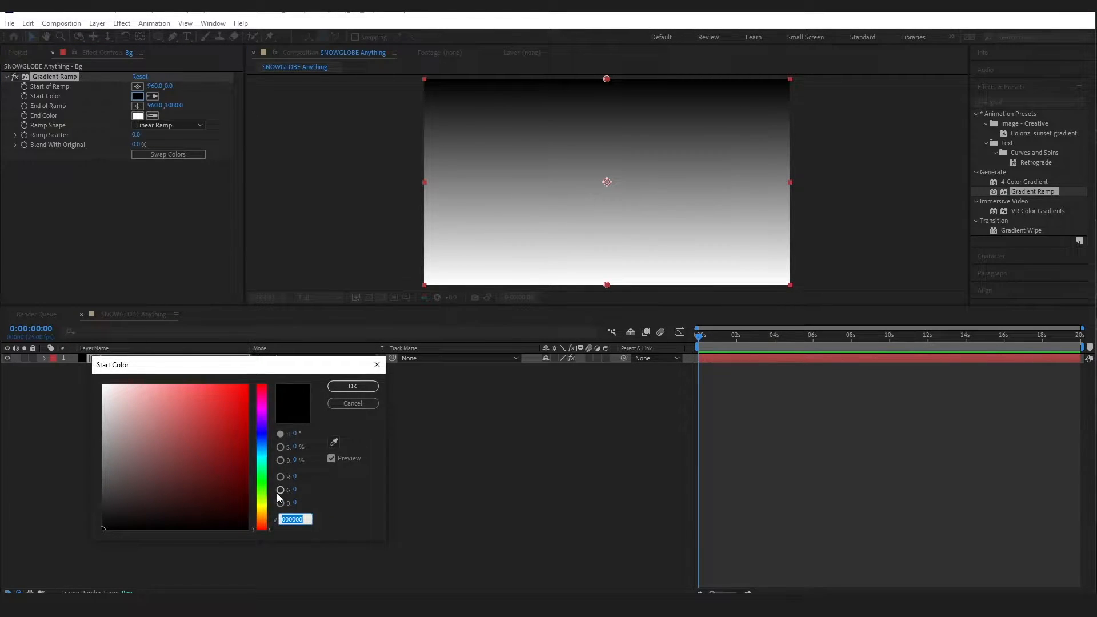
type("CD")
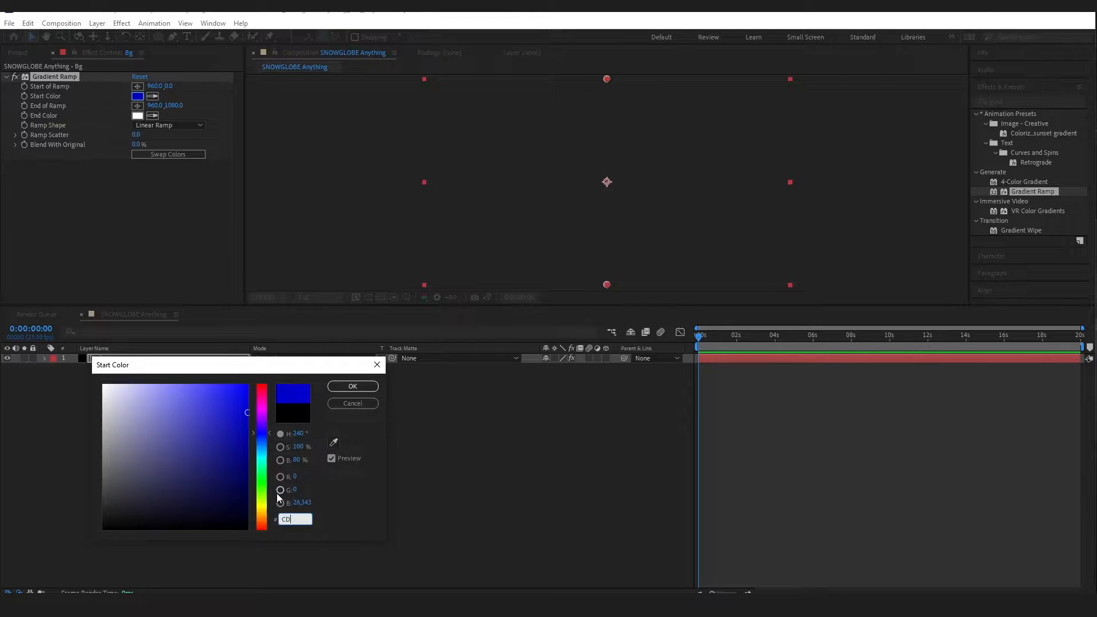
type("CFFF")
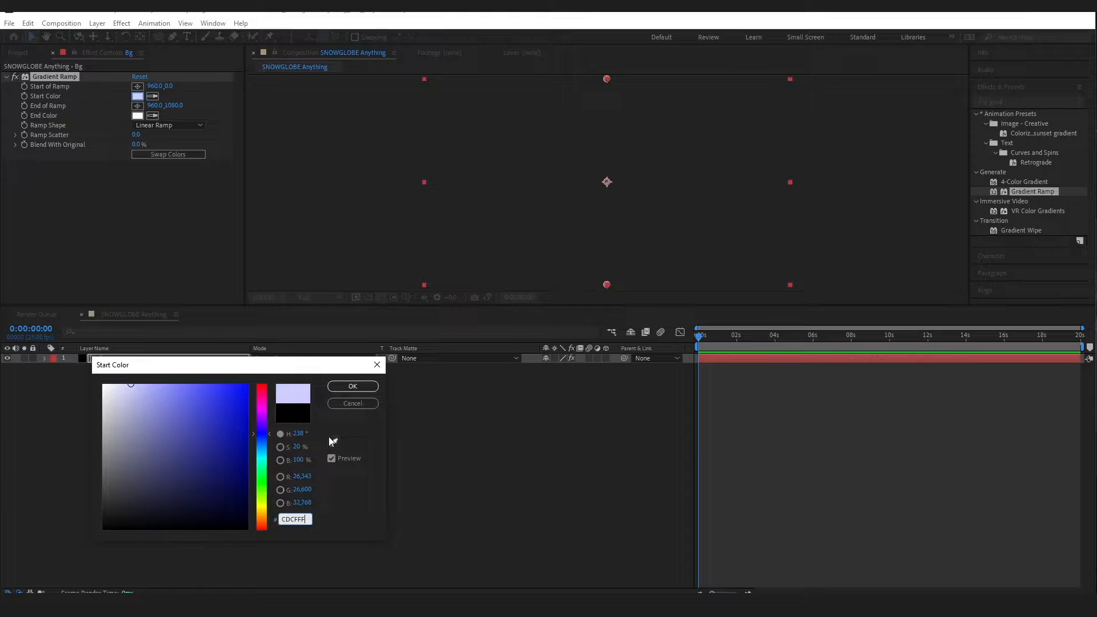
left_click(359, 391)
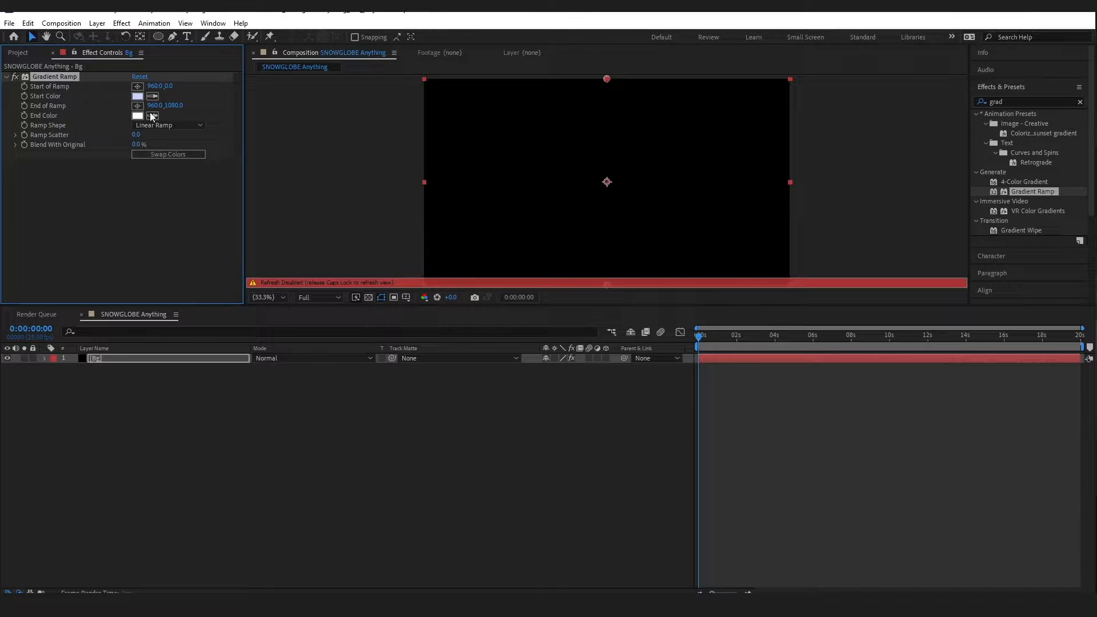
left_click(137, 116)
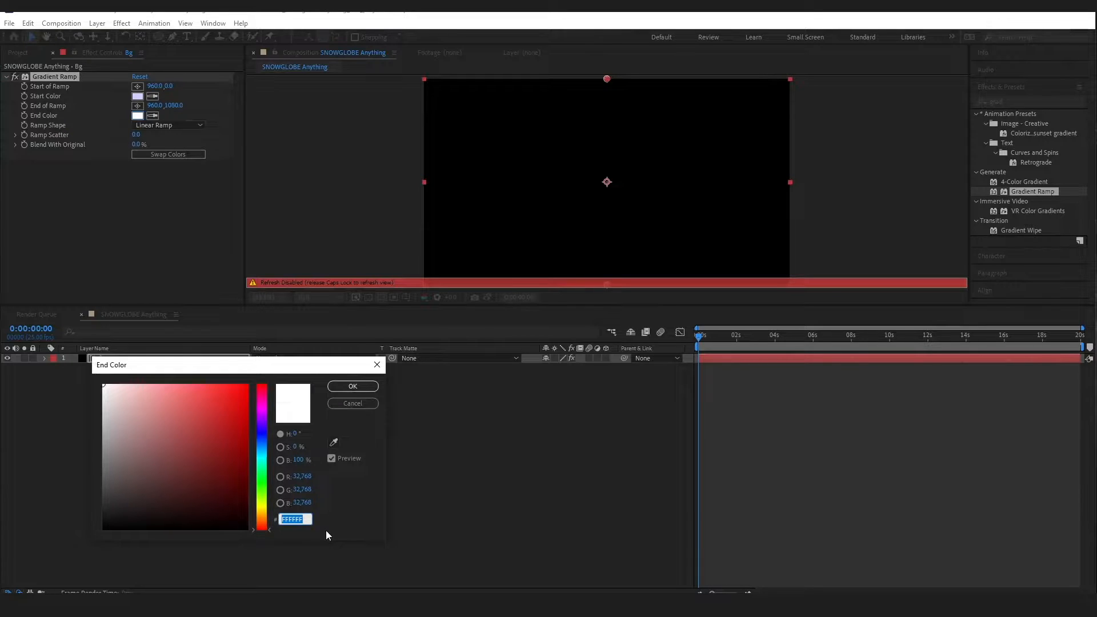
type("F1")
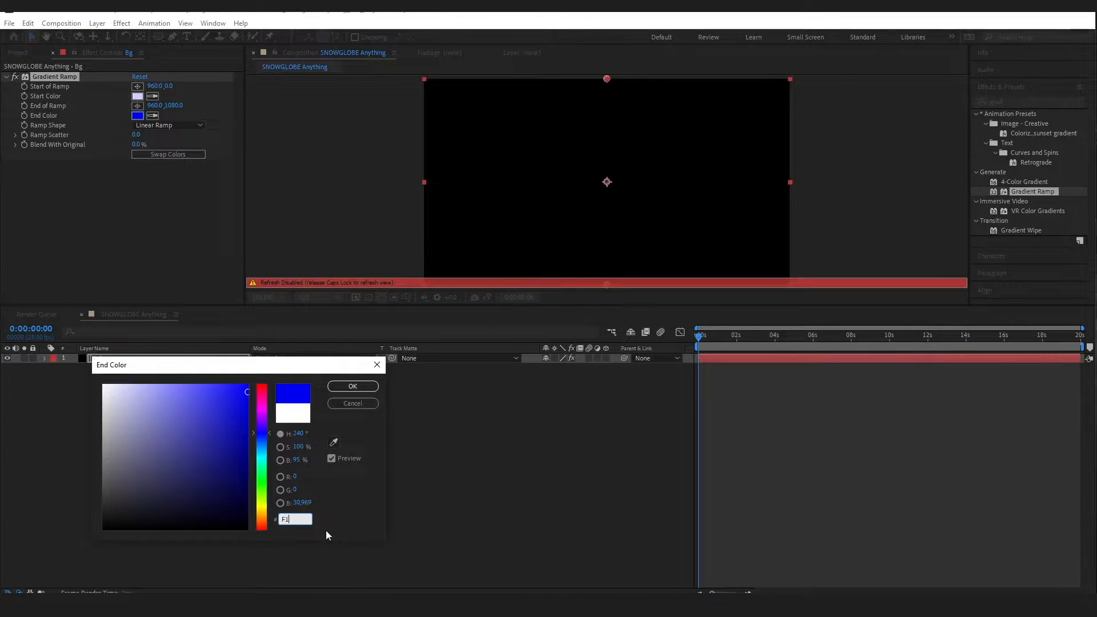
type("6F6F")
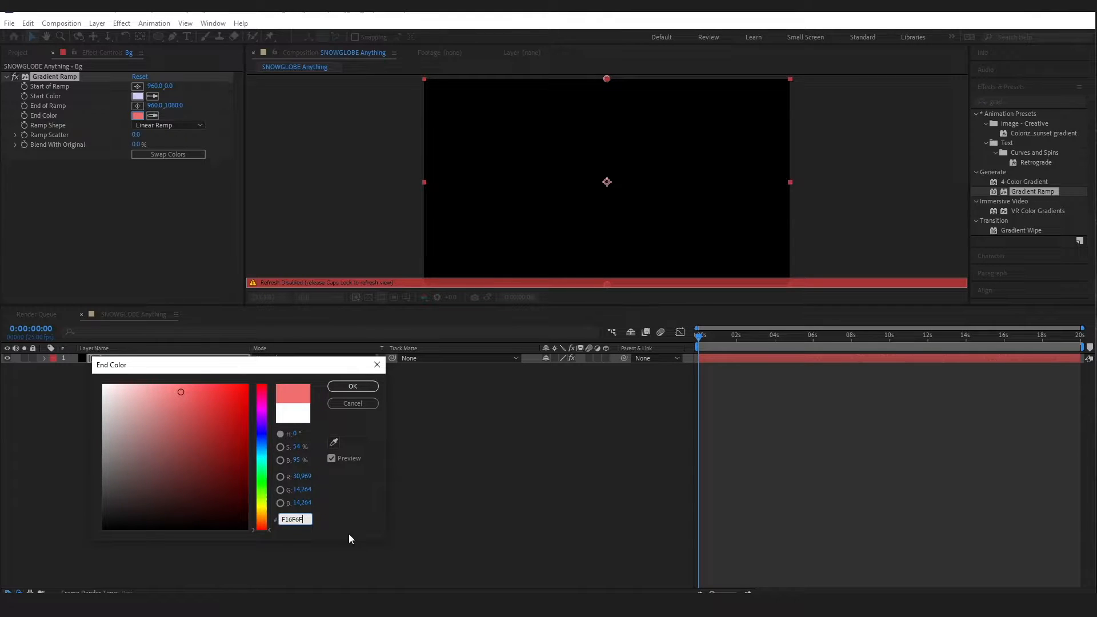
left_click(351, 386)
Move the ramp's end point below the frame to 960, 1247 and save the project
key("Caps_Lock")
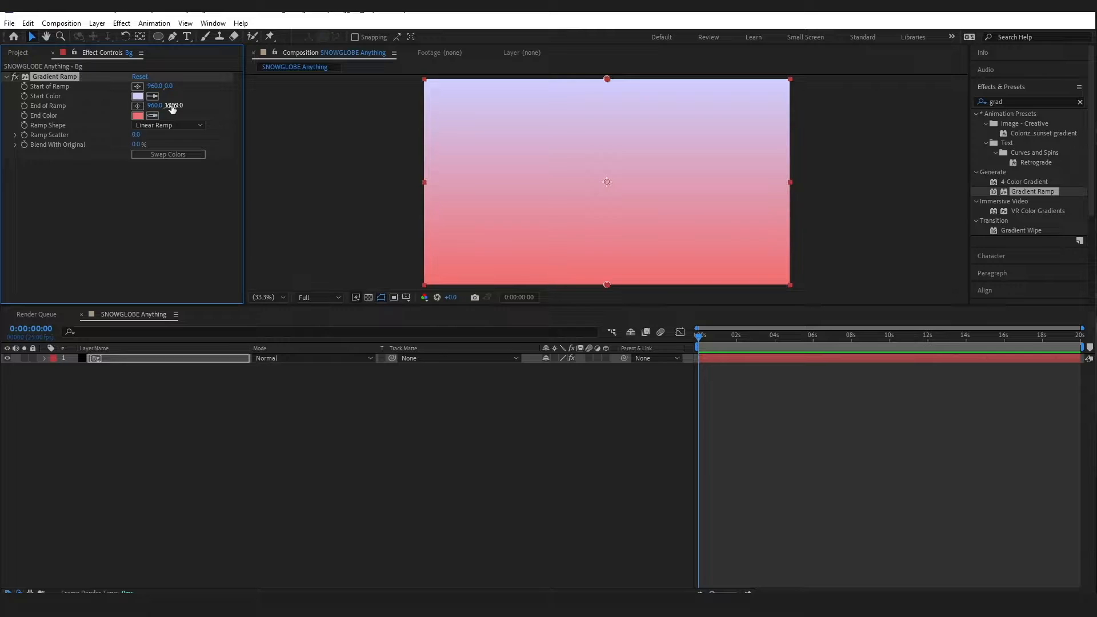
left_click_drag(172, 109, 245, 127)
left_click(169, 193)
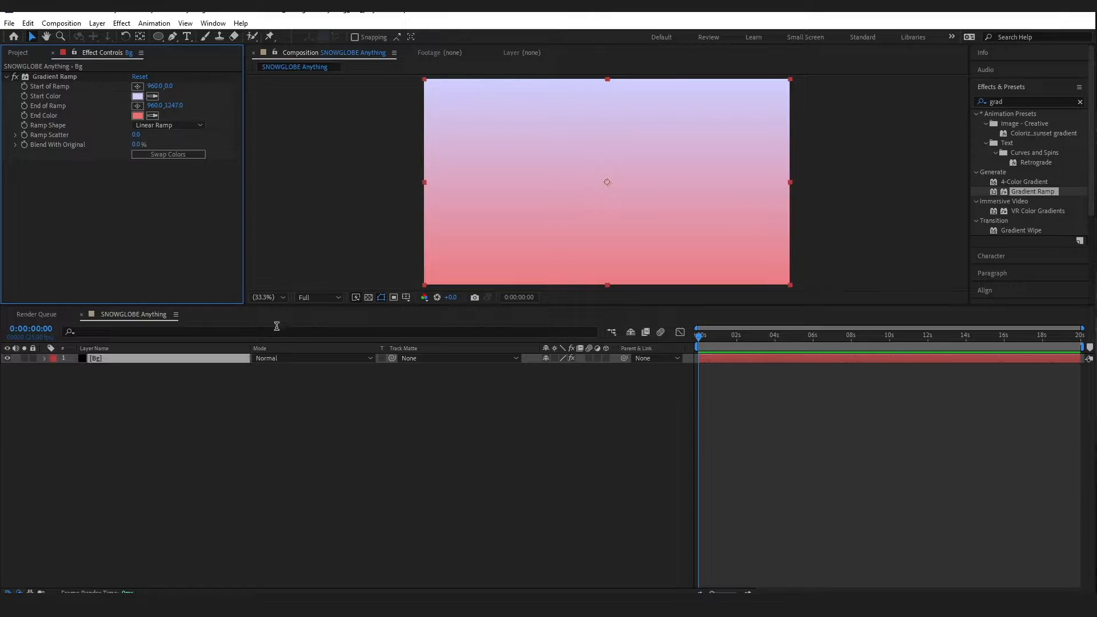
left_click(334, 399)
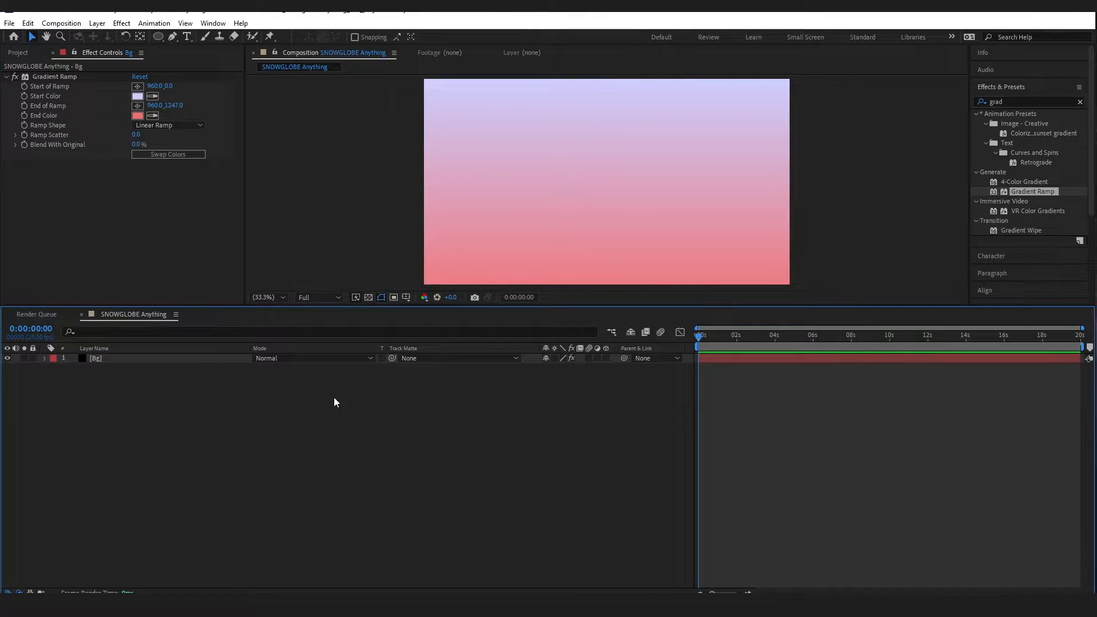
key("ctrl+s")
Create a white SNOW text layer in Impact at 600 px
left_click(1080, 101)
left_click(1041, 101)
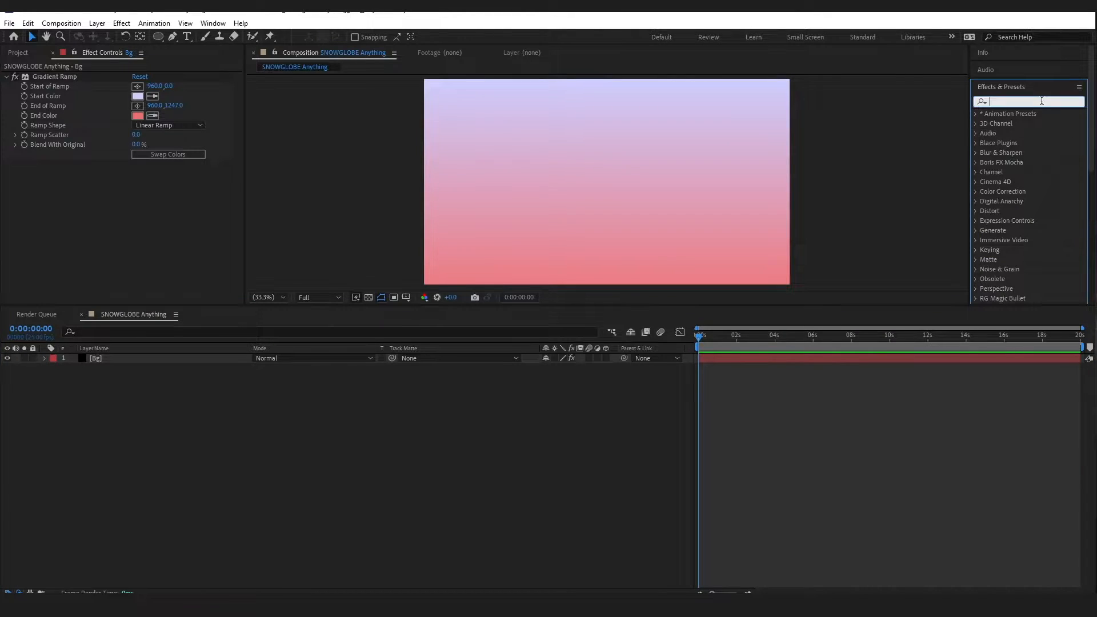
left_click(187, 36)
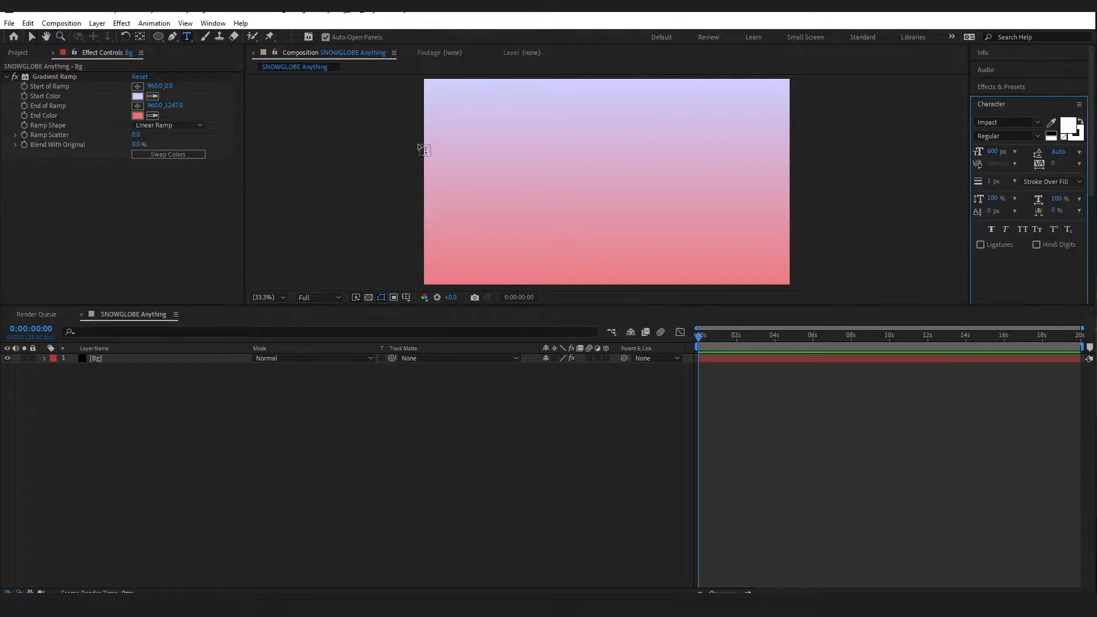
left_click(507, 180)
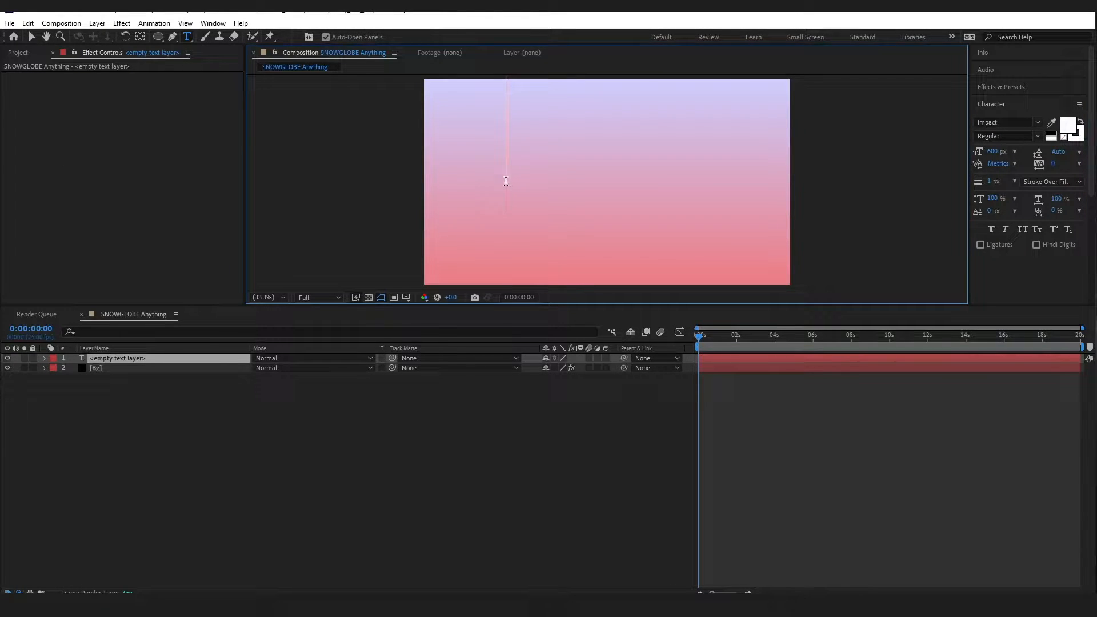
type("SNOW")
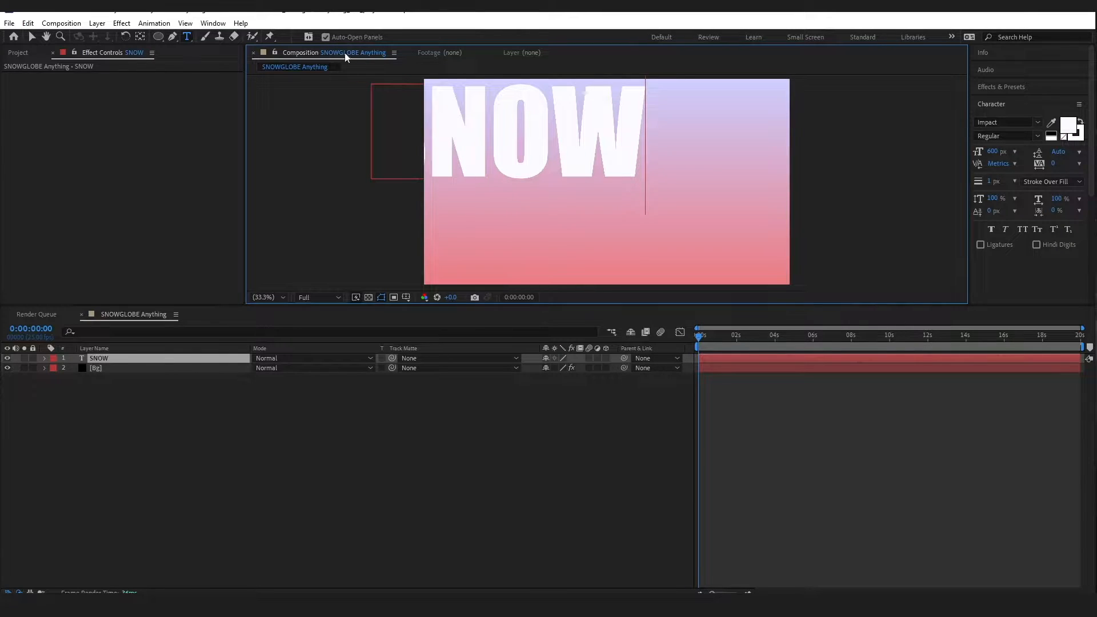
Center the SNOW text over the gradient background
left_click(32, 37)
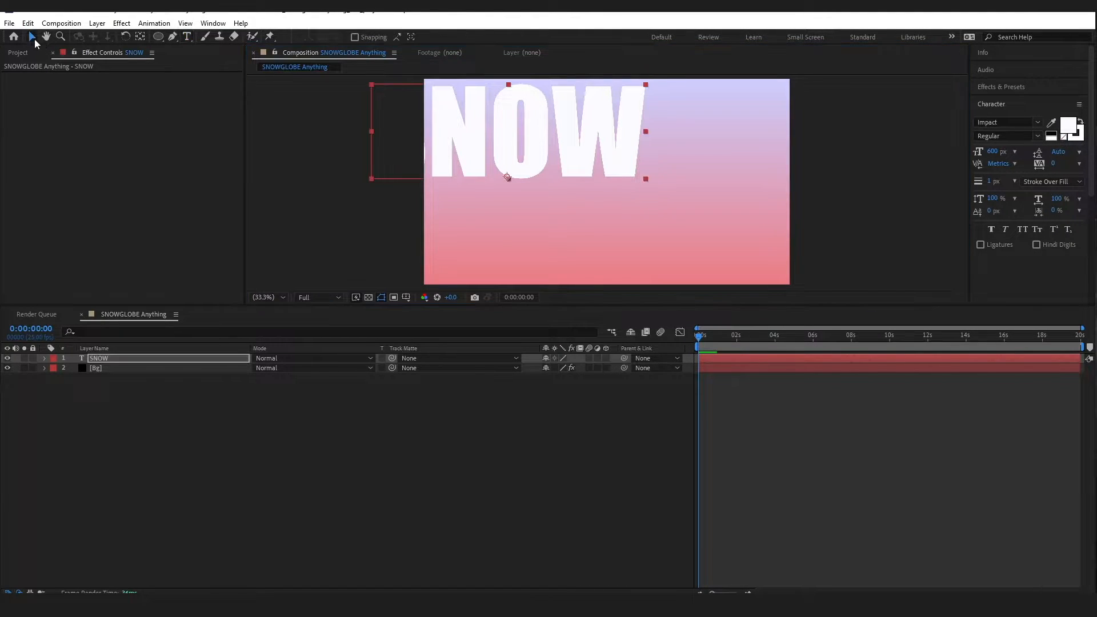
left_click_drag(603, 171, 639, 201)
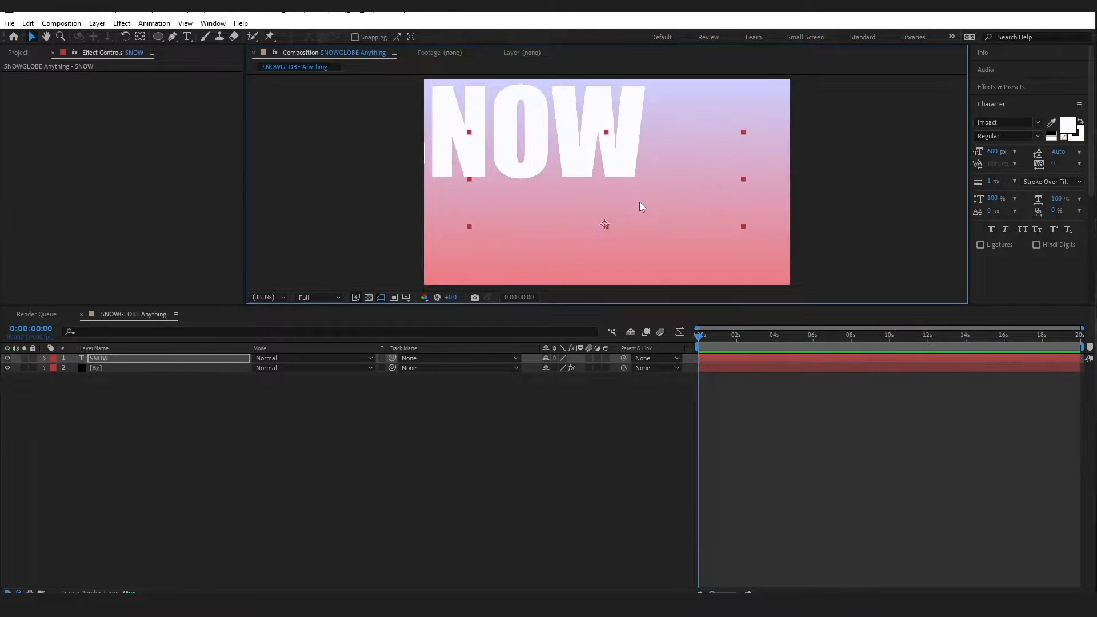
key("Caps_Lock")
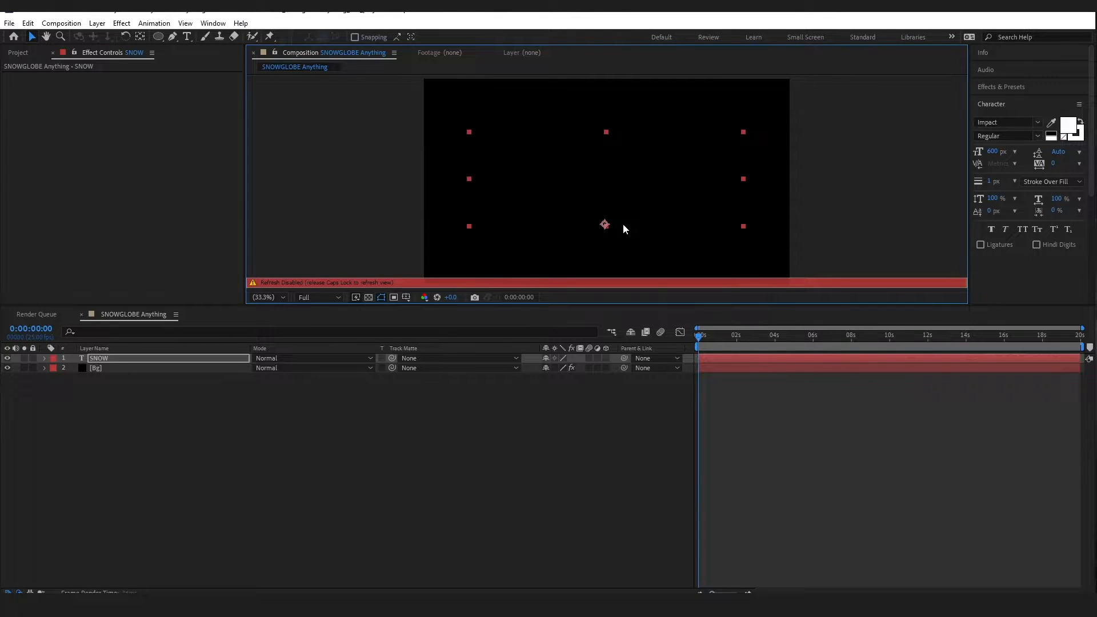
key("Caps_Lock")
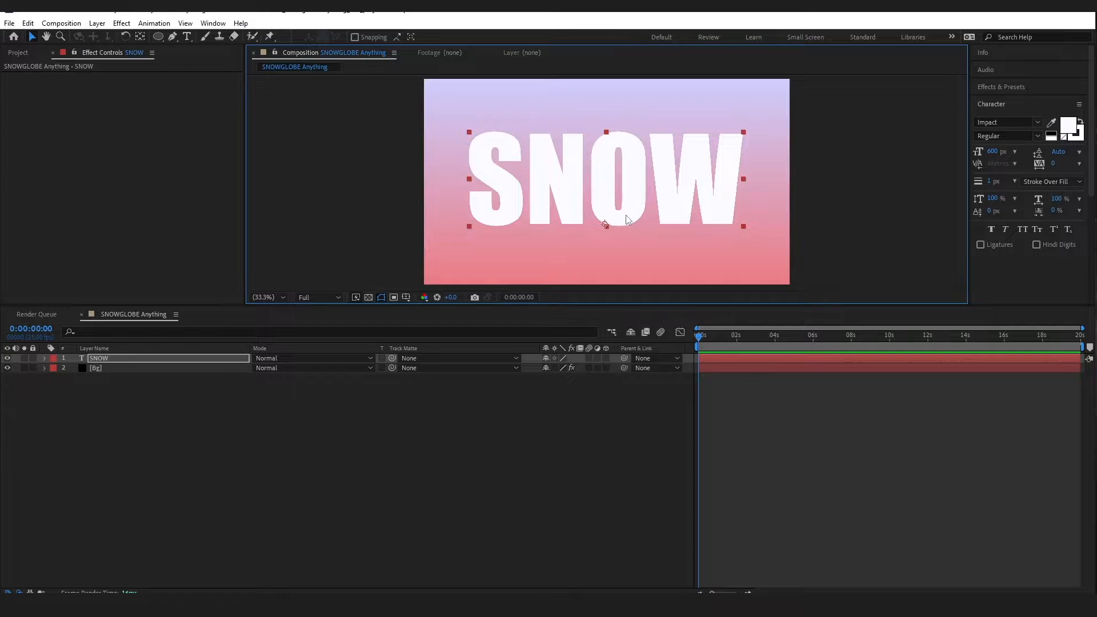
left_click_drag(629, 216, 630, 216)
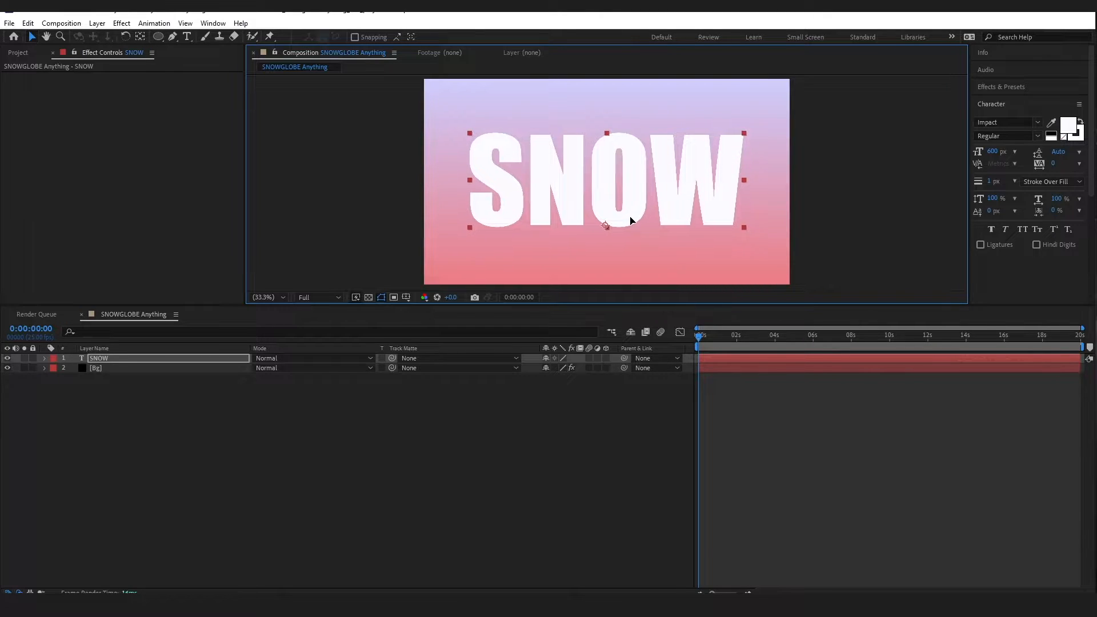
left_click(661, 377)
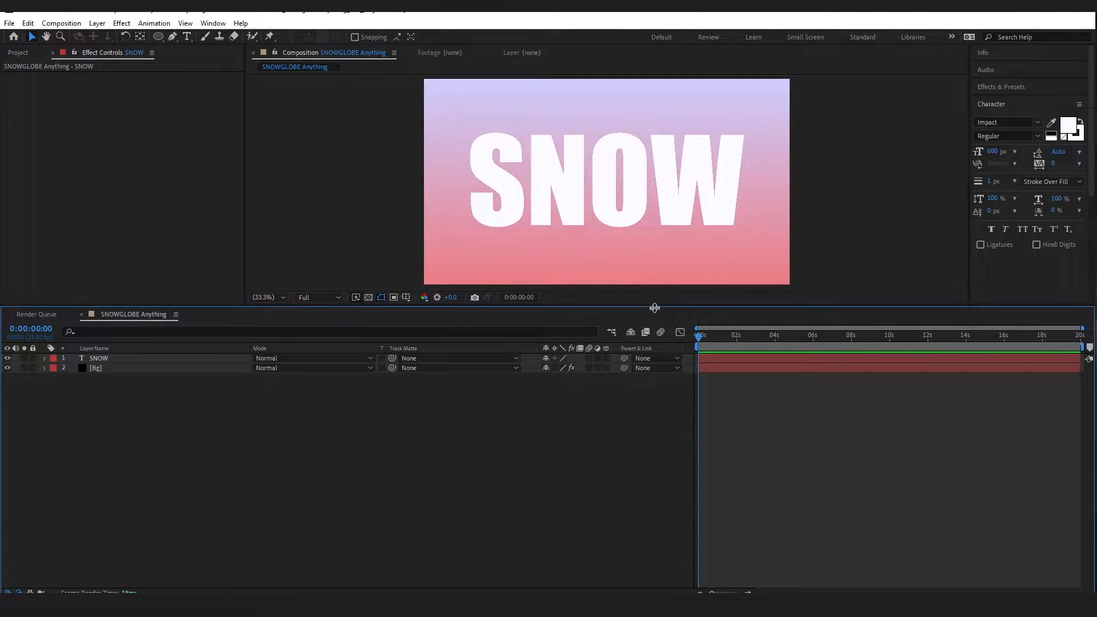
left_click_drag(655, 308, 655, 387)
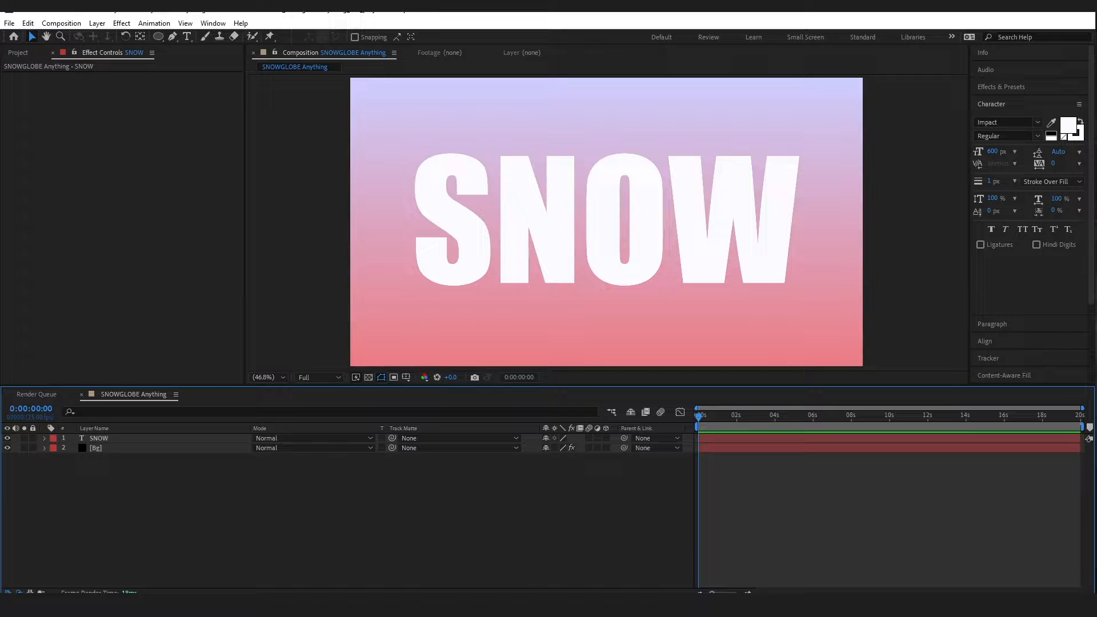
left_click(652, 267)
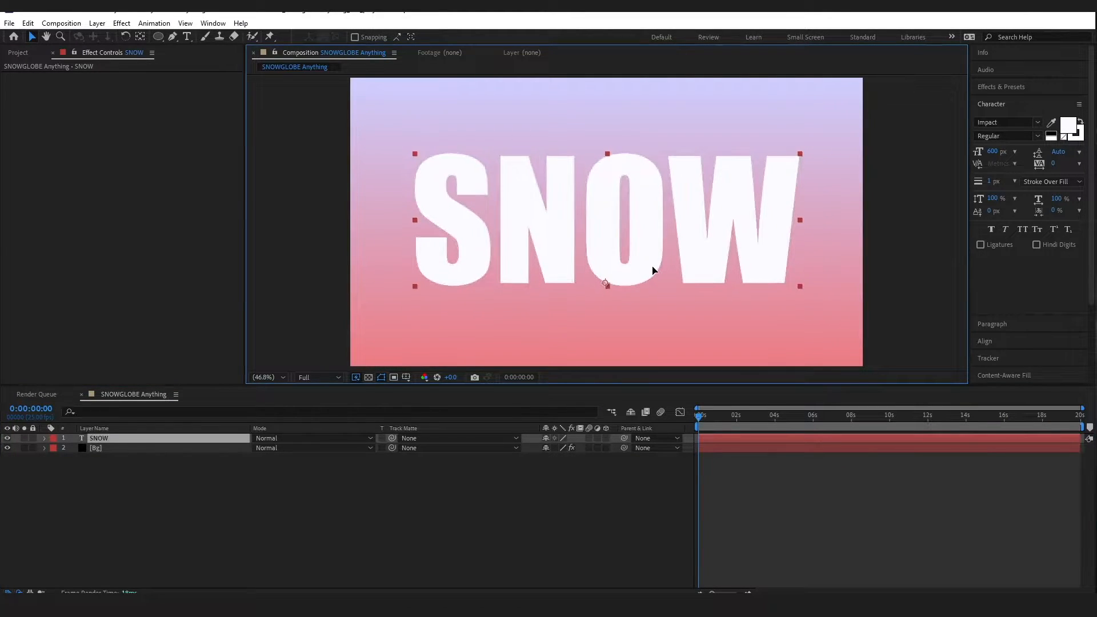
left_click(562, 557)
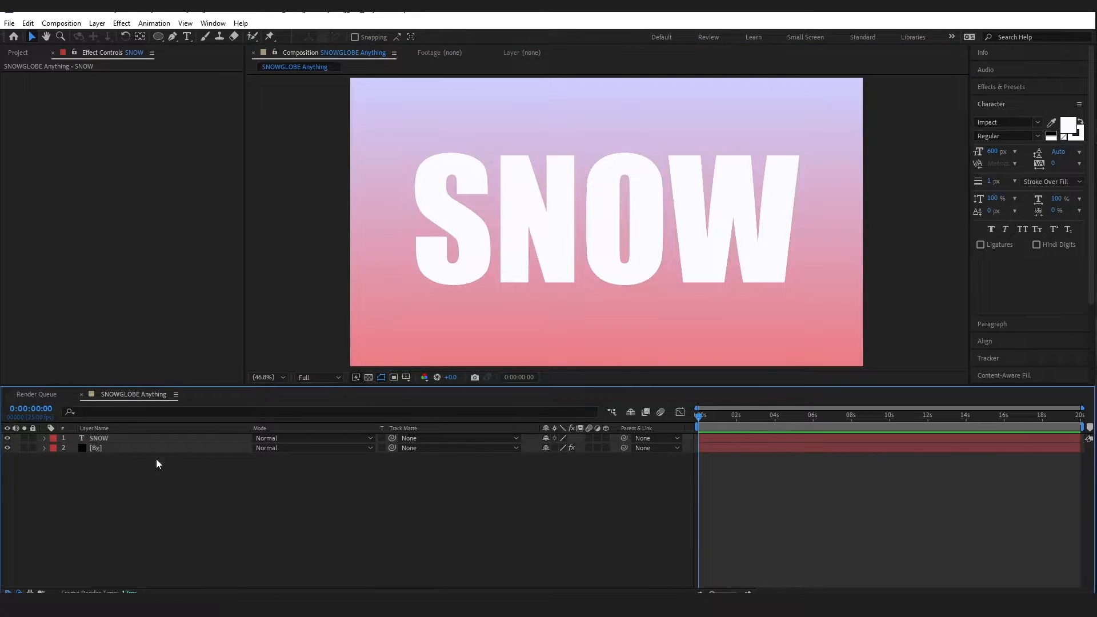
left_click(108, 437)
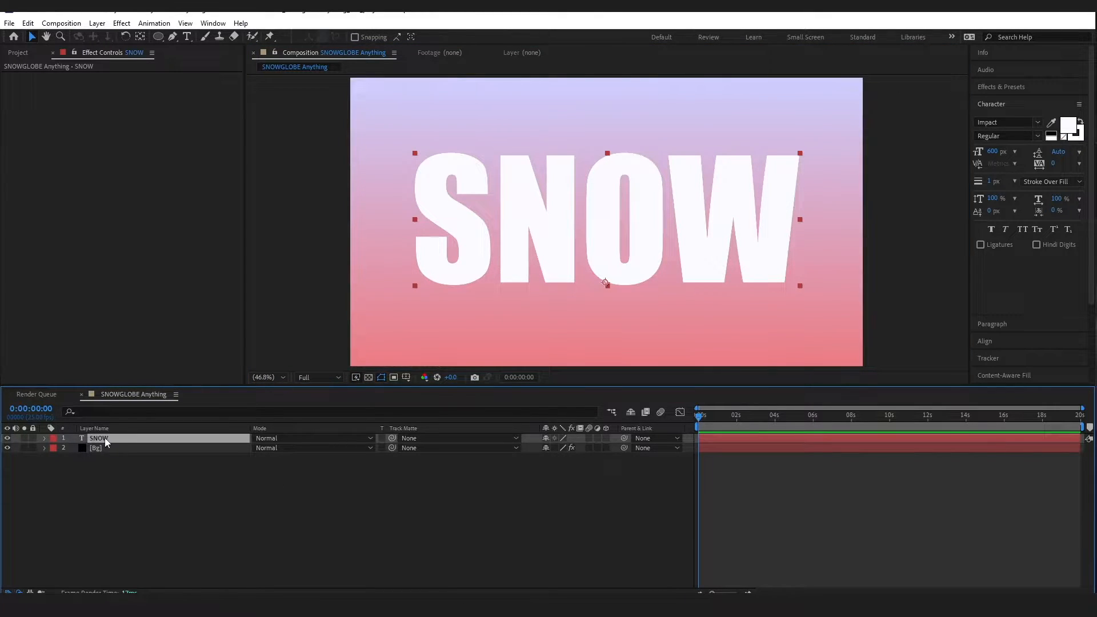
Convert SNOW to shape outlines, then keep a hidden duplicate, SNOW Outlines 2, below it
right_click(105, 437)
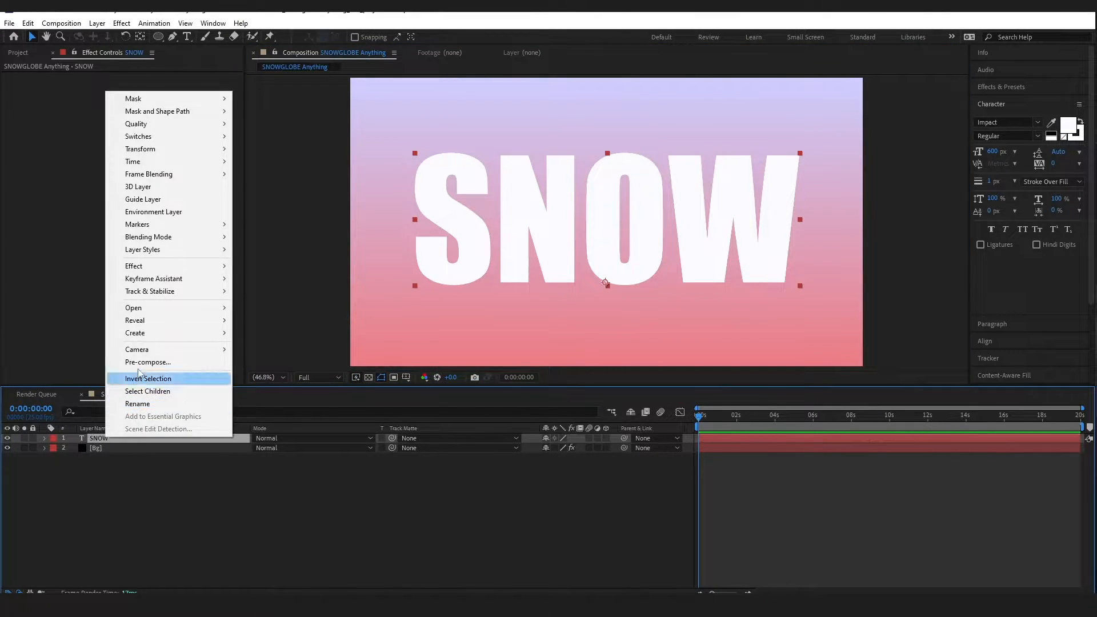
mouse_move(160, 333)
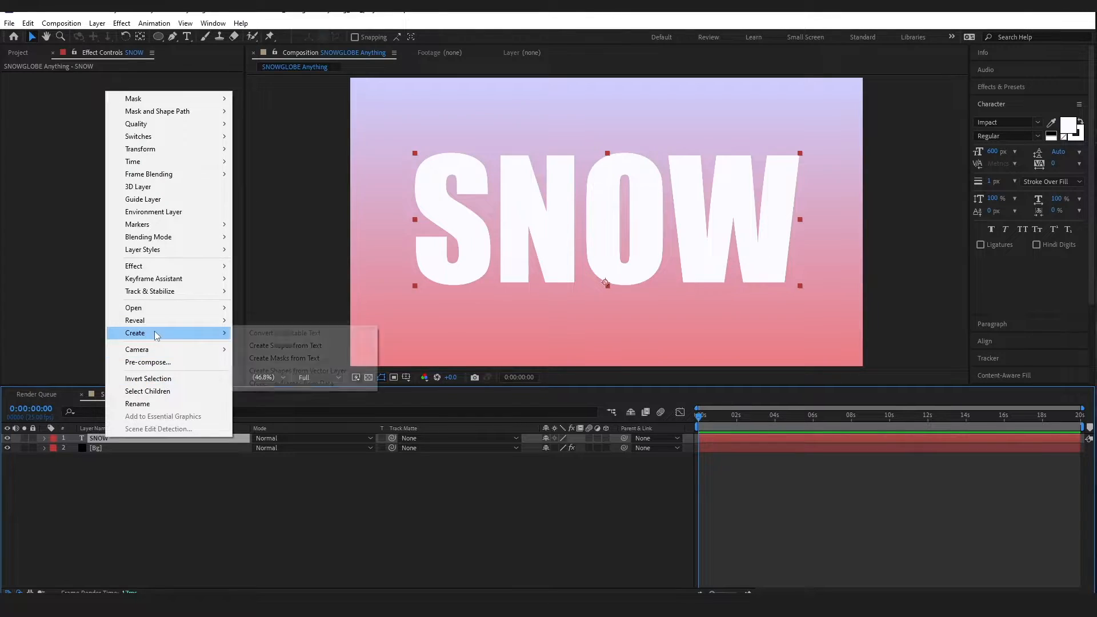
left_click(280, 348)
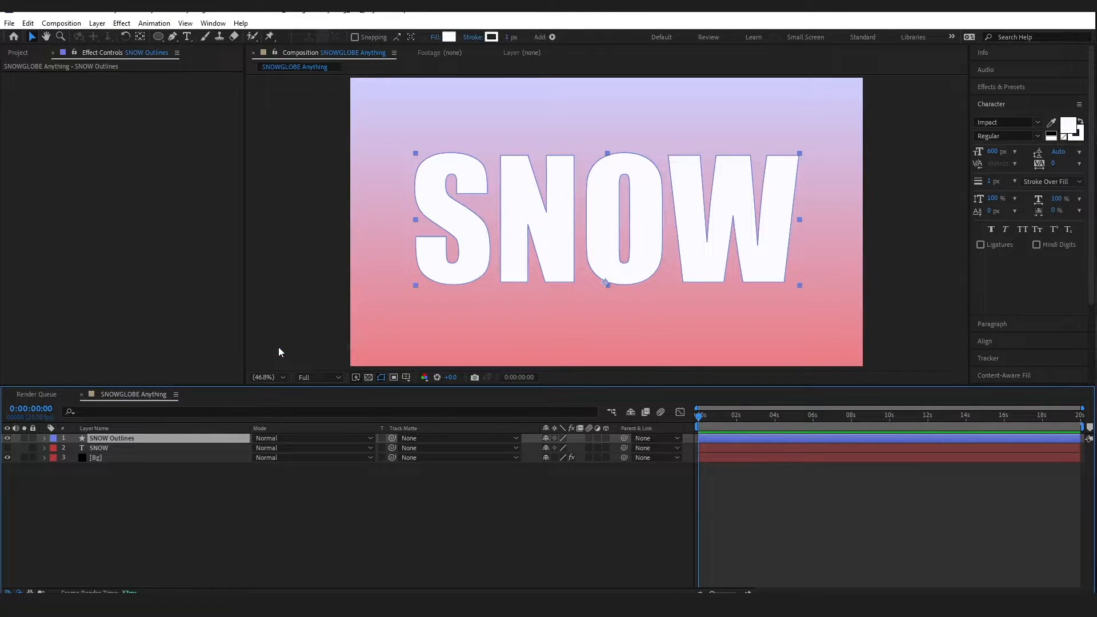
left_click(191, 502)
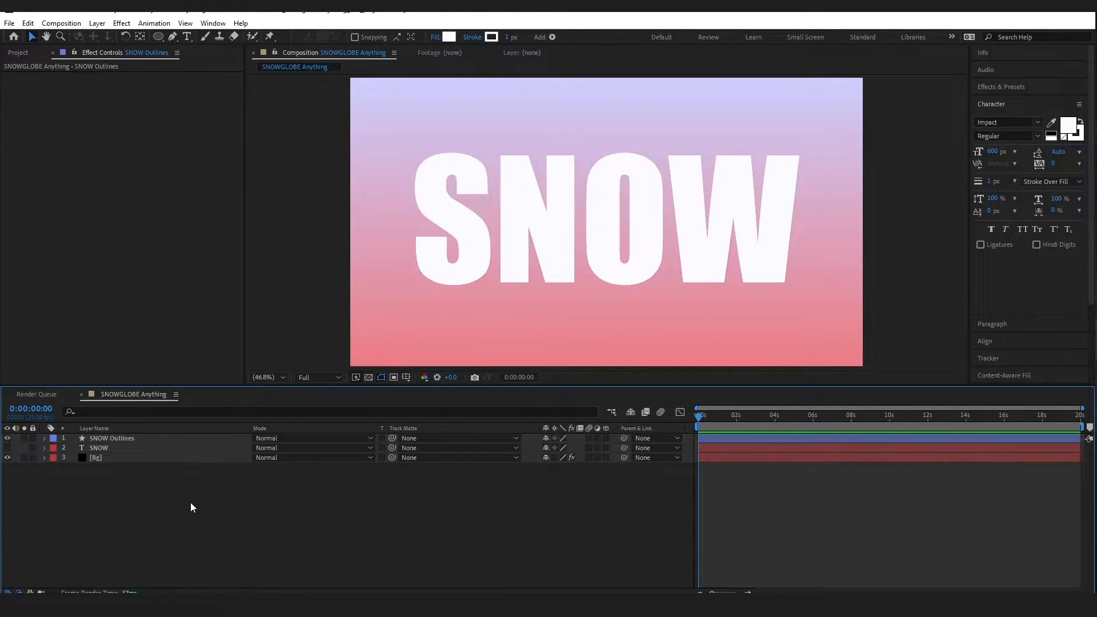
left_click(119, 438)
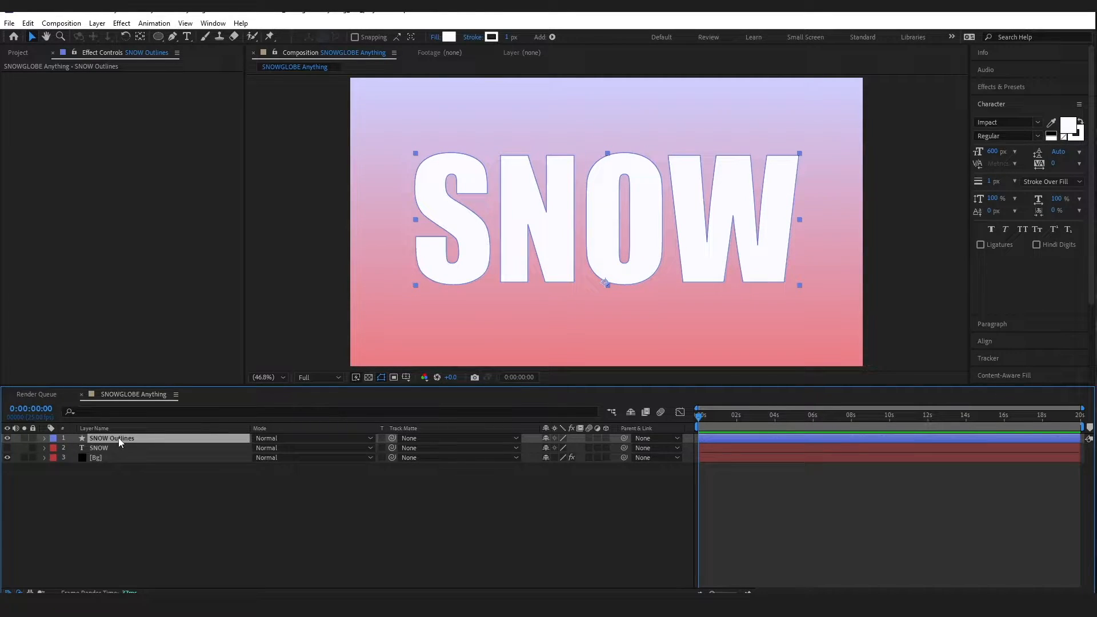
key("ctrl+d")
left_click(7, 438)
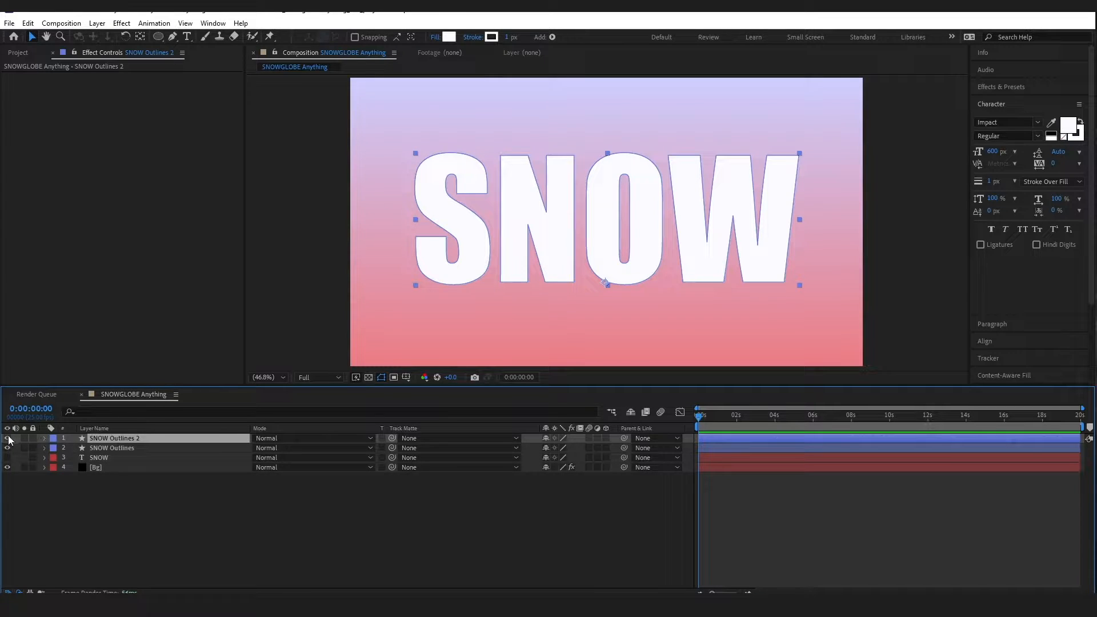
left_click_drag(105, 439, 103, 450)
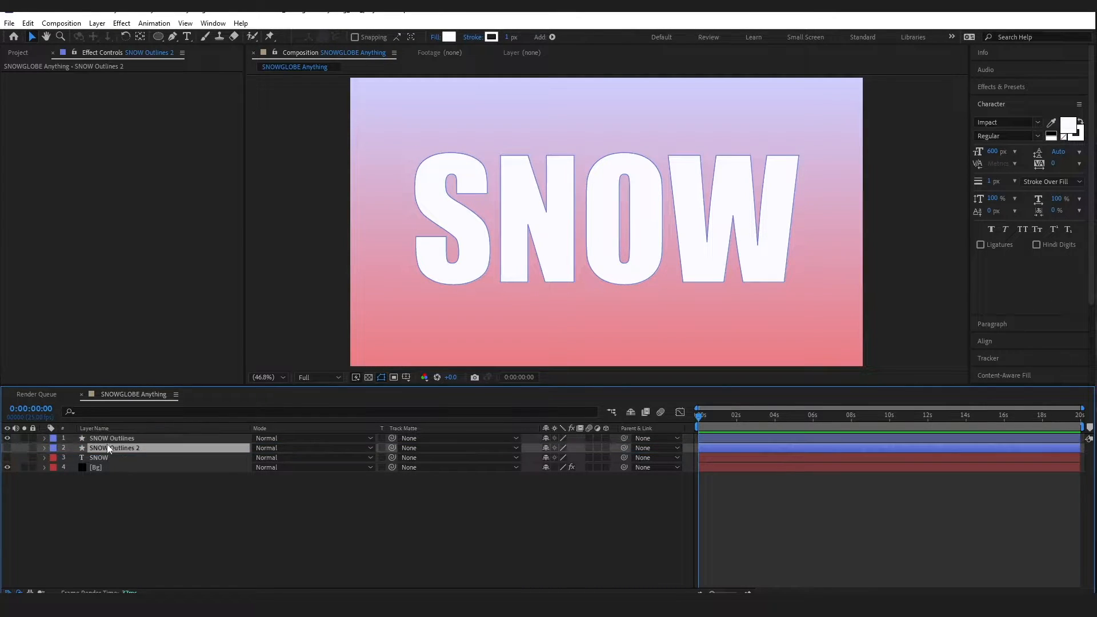
left_click(111, 438)
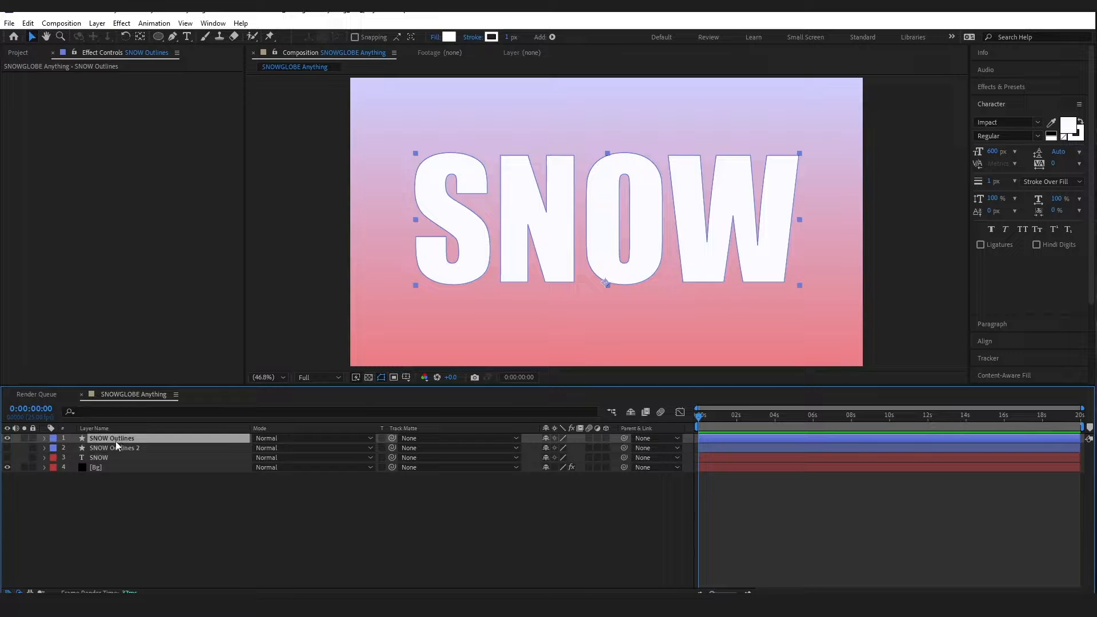
Pre-compose the SNOW Outlines layer into a comp named 'SNOW Outlines Comp'
right_click(115, 441)
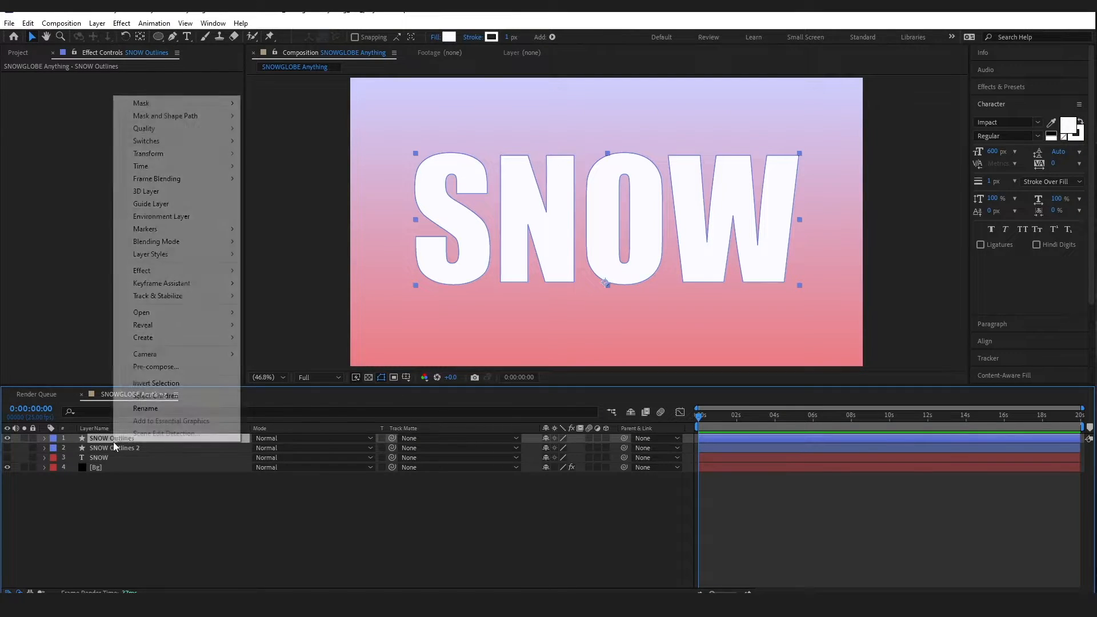
left_click(156, 367)
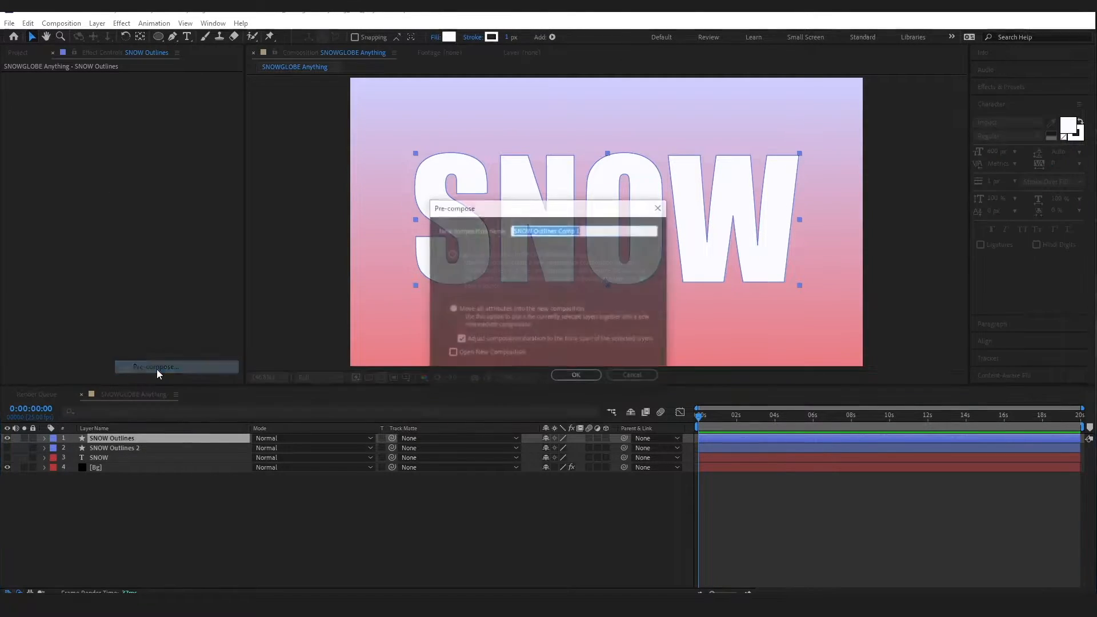
left_click(548, 230)
mouse_move(560, 230)
left_mouse_down()
mouse_move(595, 232)
mouse_move(576, 229)
left_mouse_up()
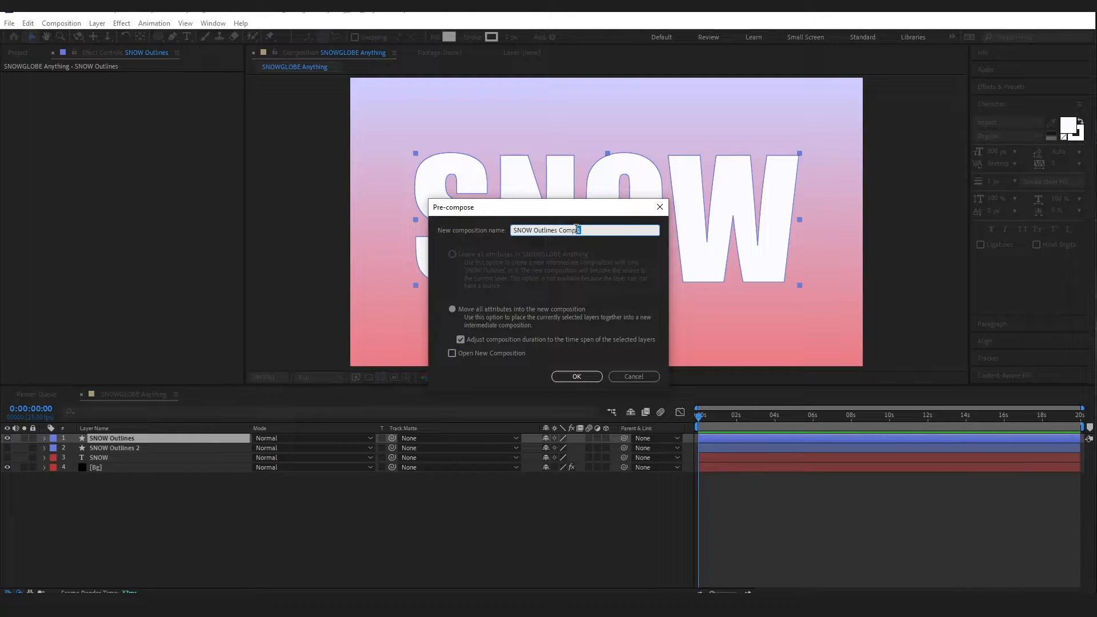
key("BackSpace")
left_click(574, 377)
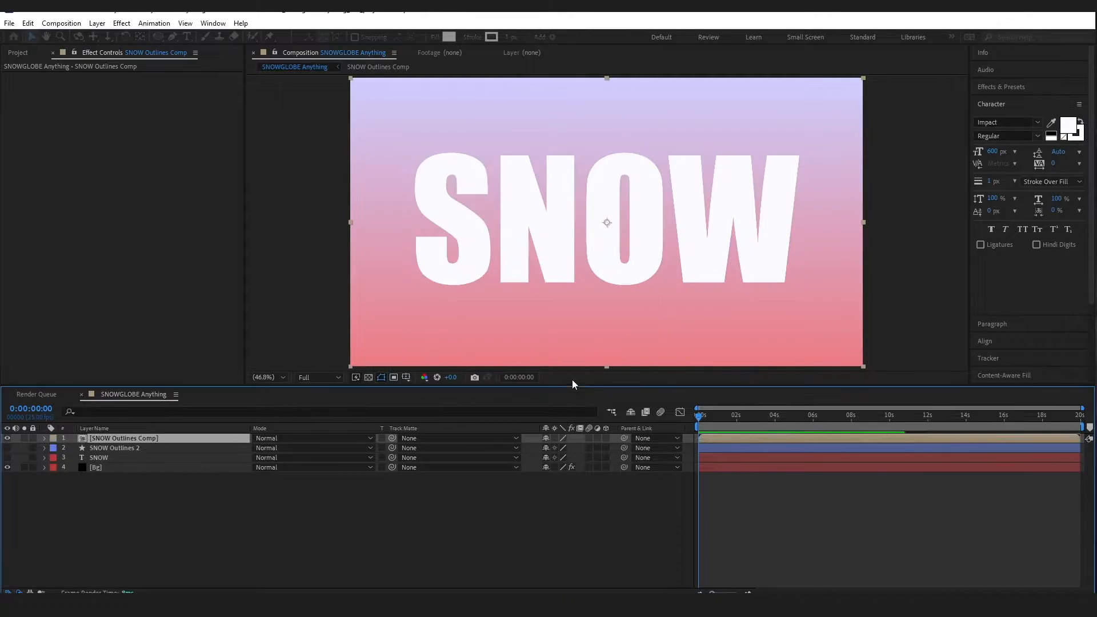
Open SNOW Outlines Comp and set the letters' fill opacity to 23%
double_click(81, 441)
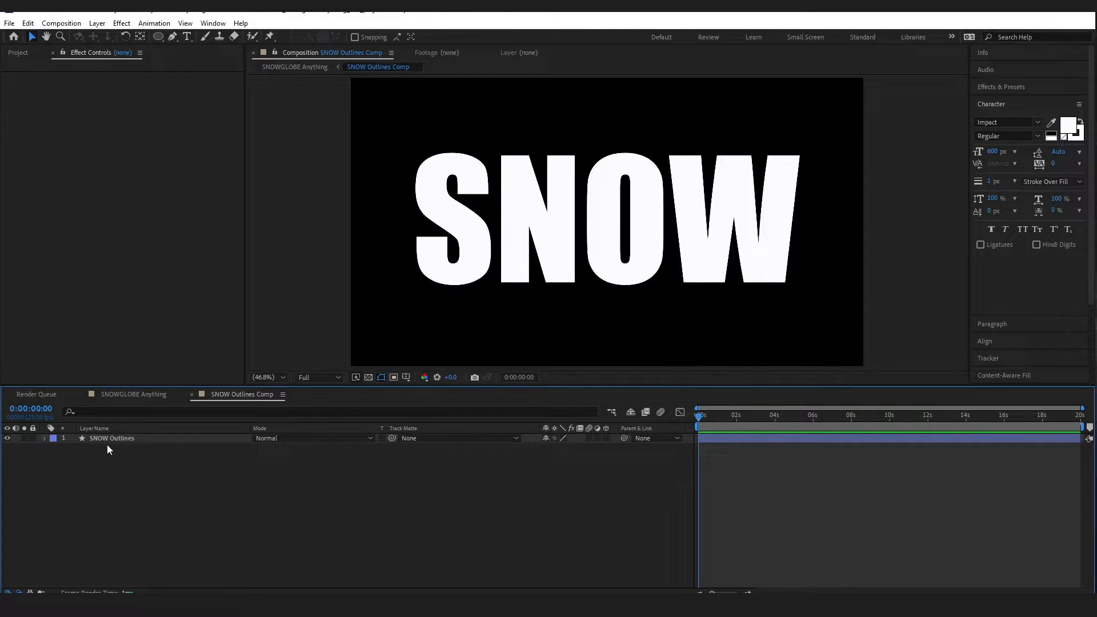
left_click(101, 437)
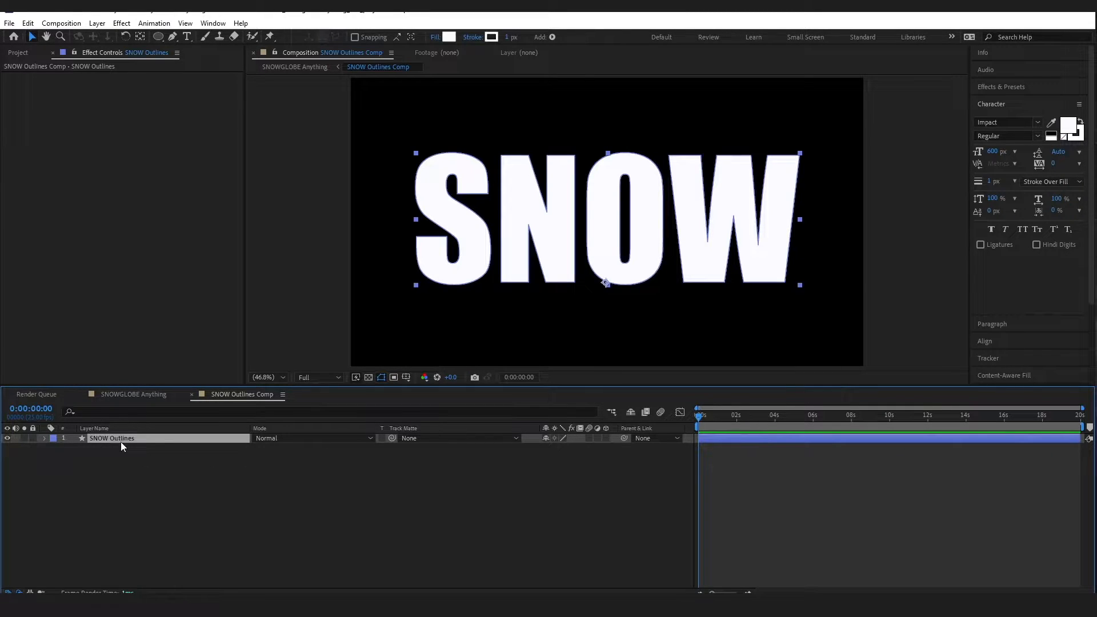
left_click(436, 36)
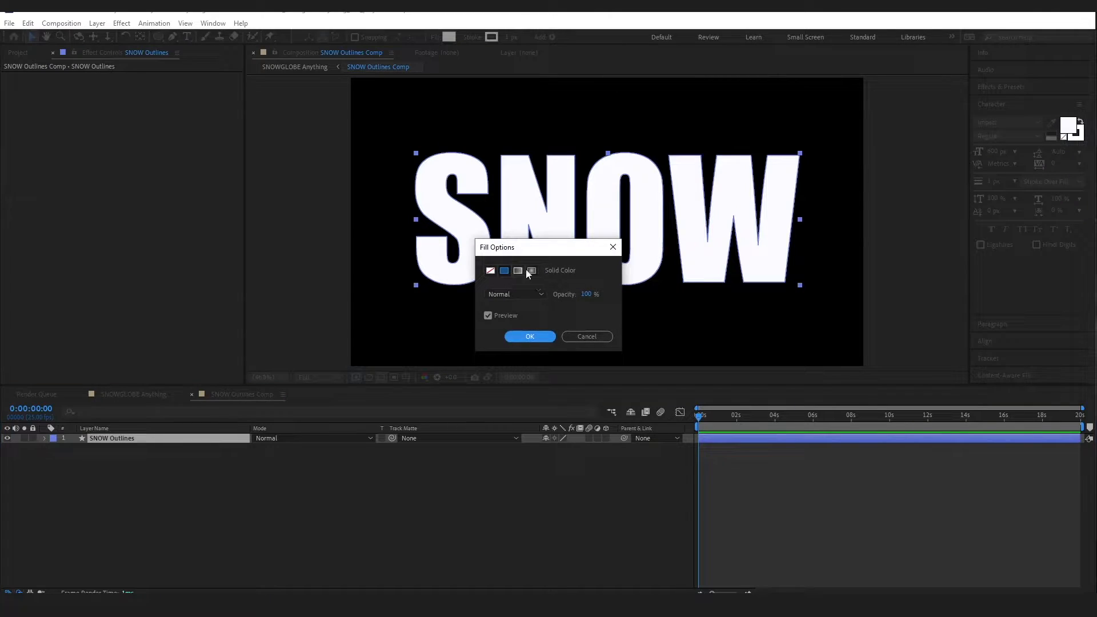
left_click(586, 294)
type("23")
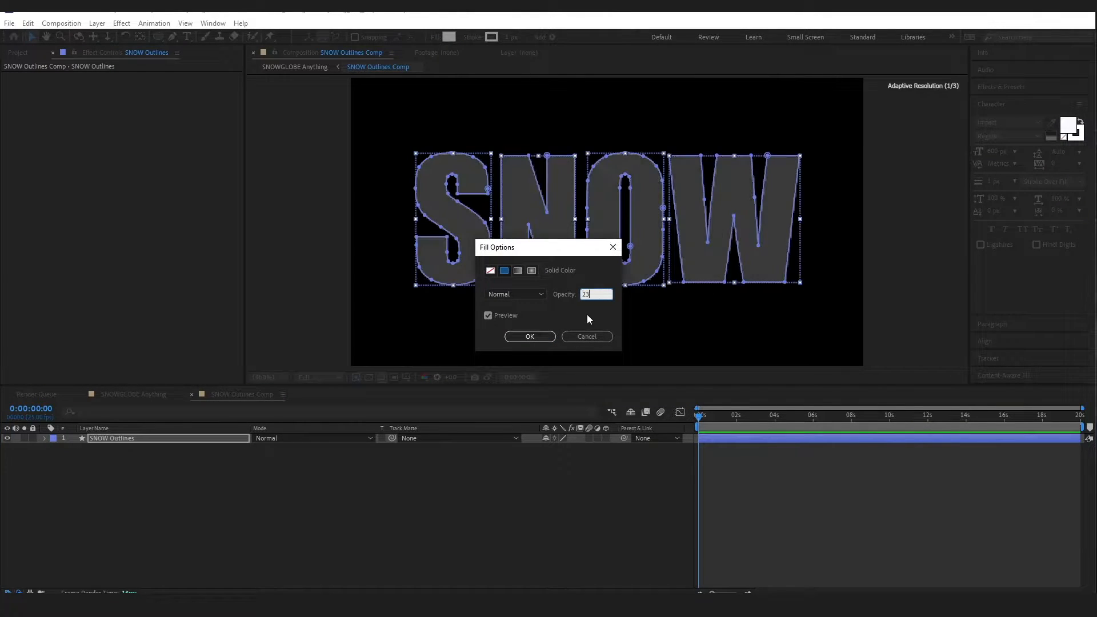
left_click(527, 336)
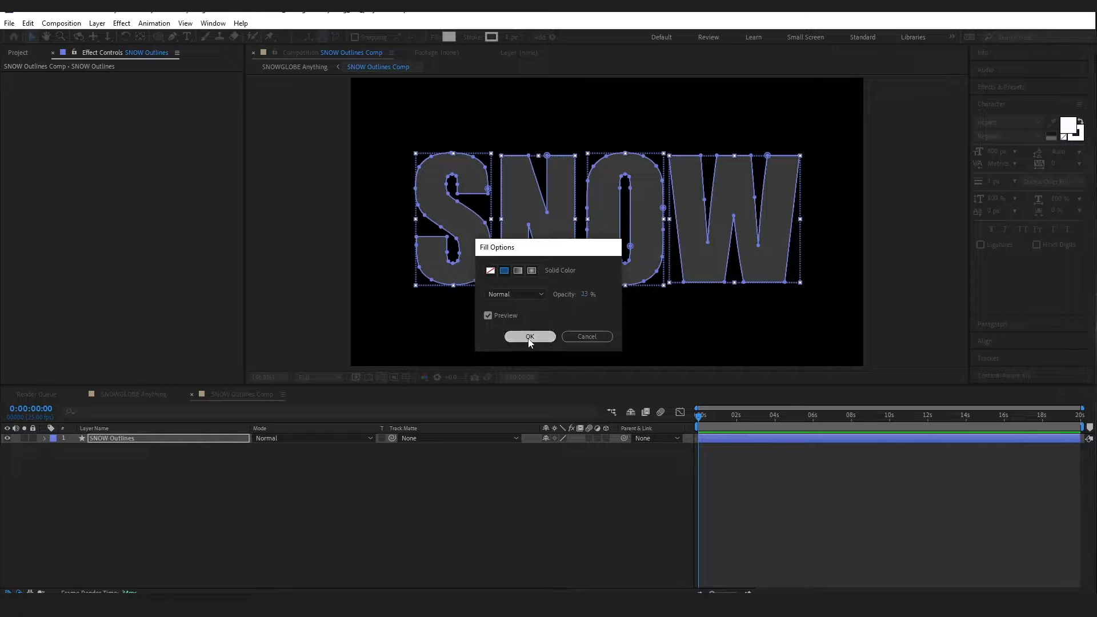
Give the letters a 3 px stroke, hide the path outlines, and show the transparency grid
left_click(506, 38)
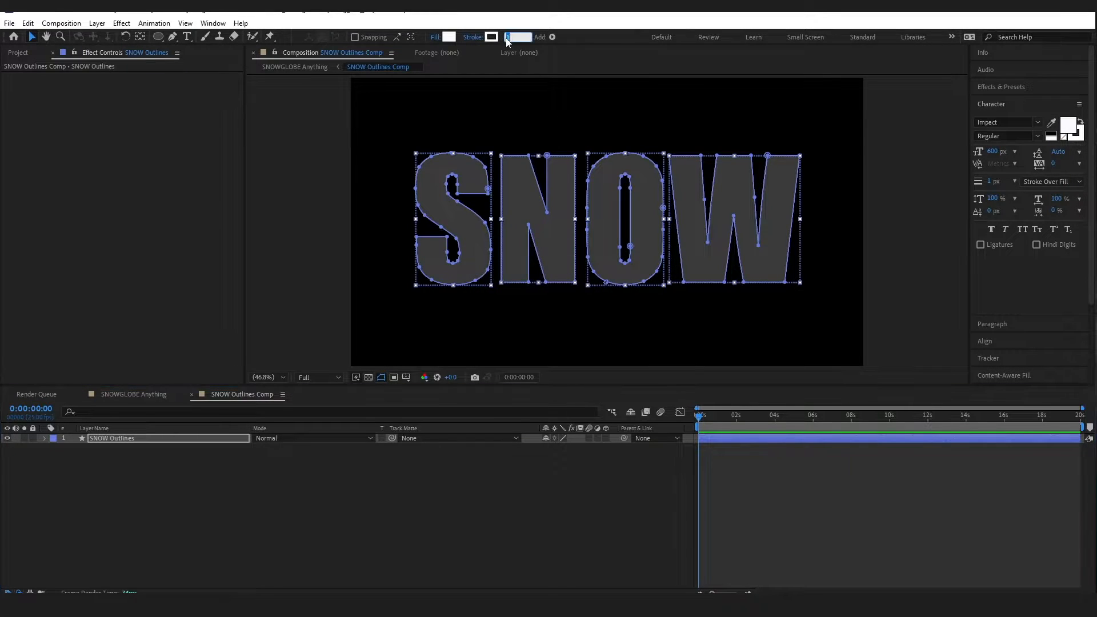
type("3")
key("Return")
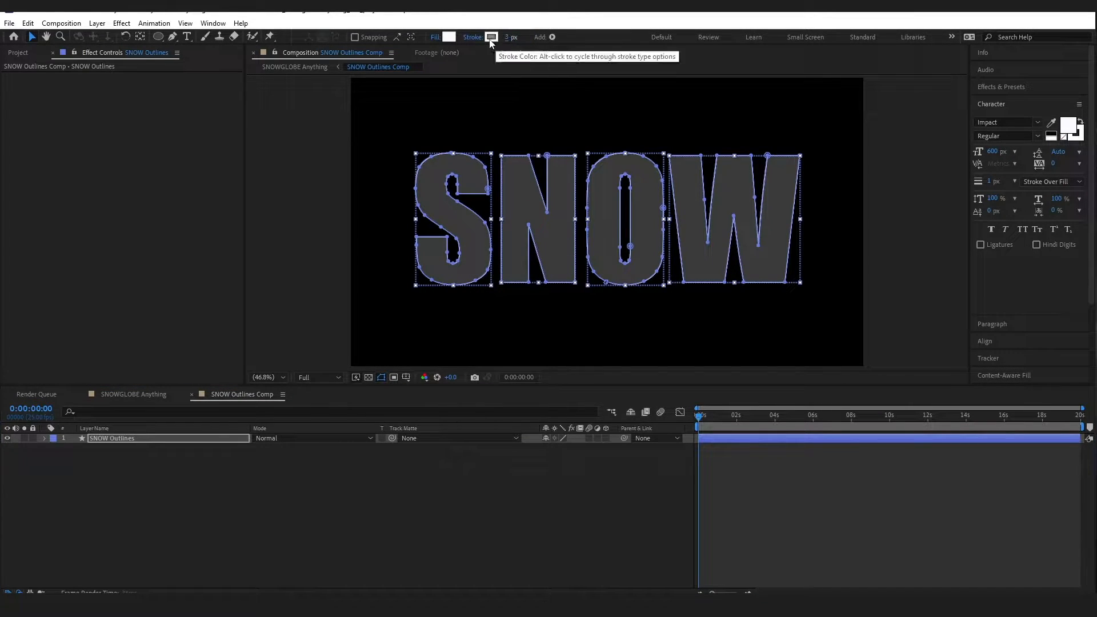
left_click(472, 39)
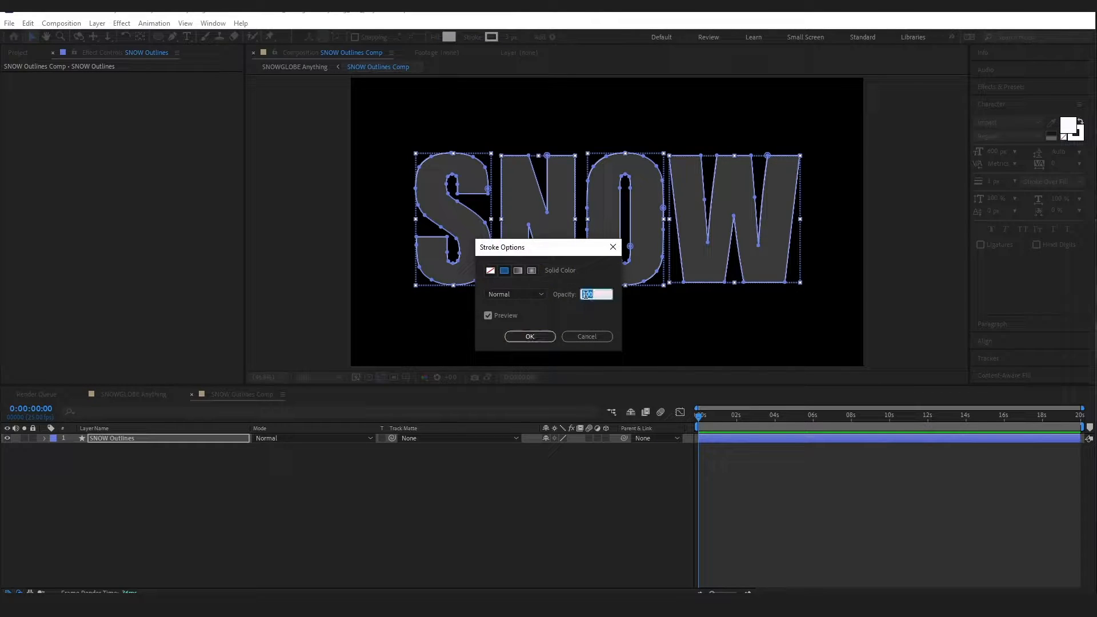
type("8")
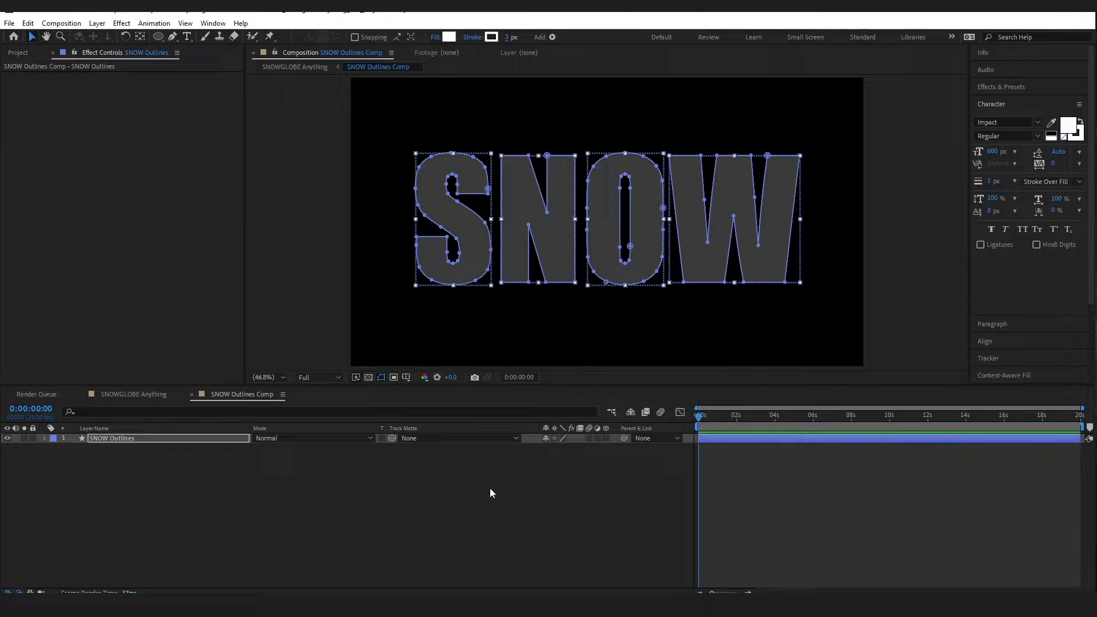
left_click(473, 502)
left_click(946, 260)
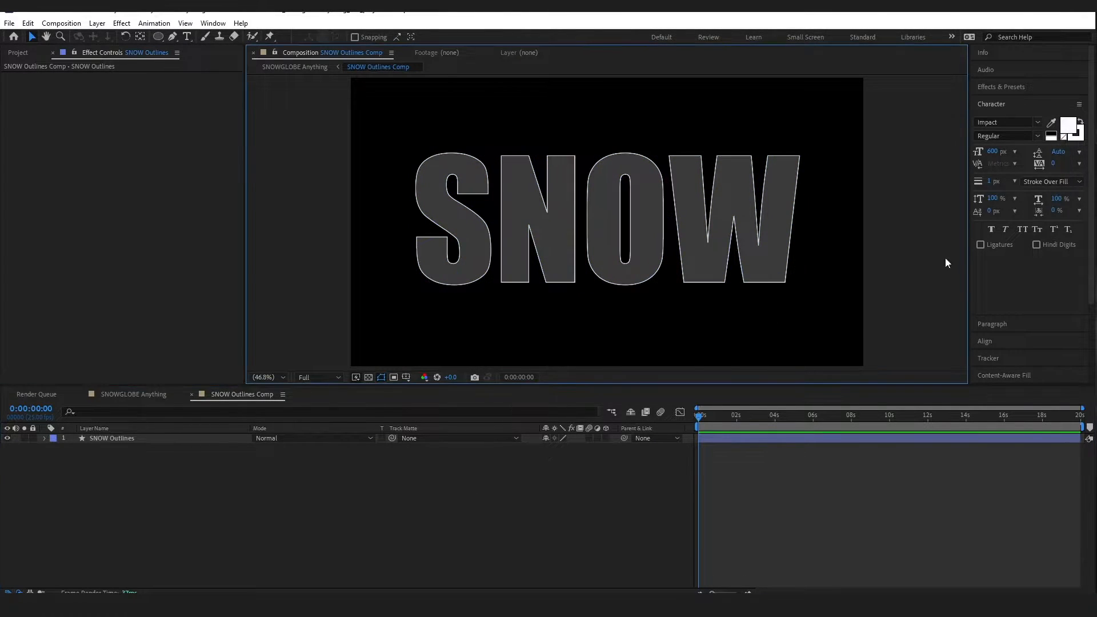
left_click(369, 378)
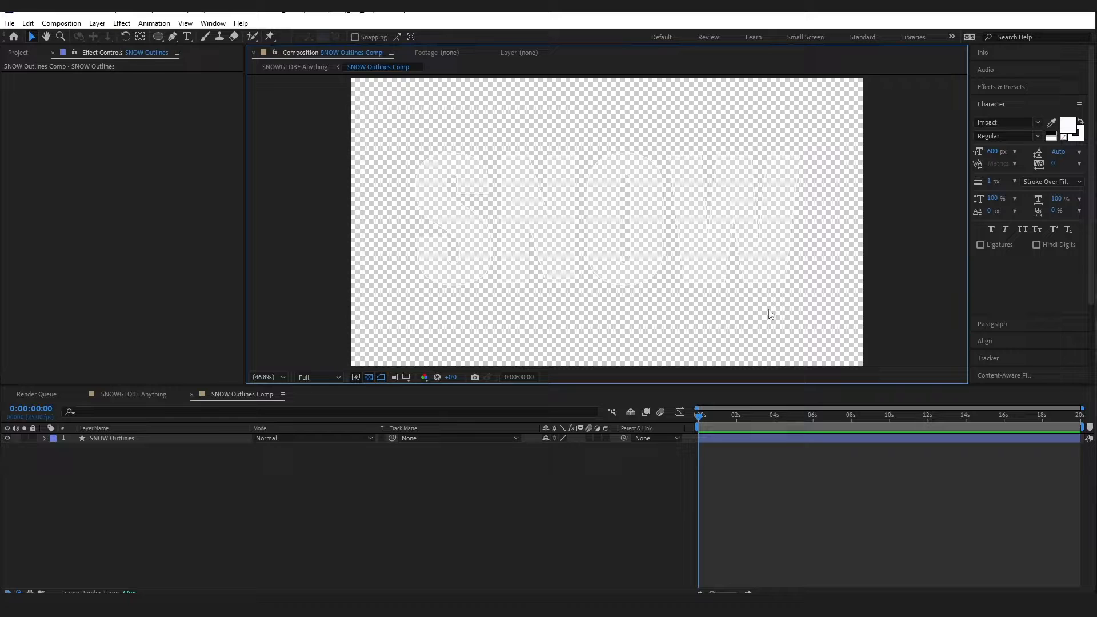
left_click(99, 440)
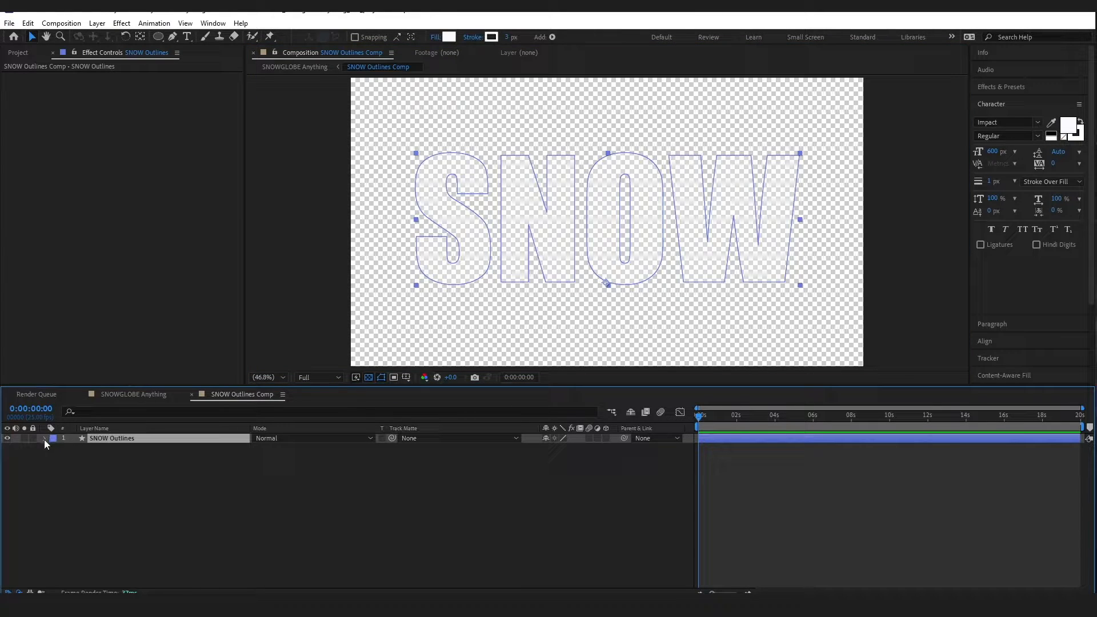
left_click(43, 440)
Add a Drop Shadow layer style to SNOW Outlines and reveal its properties
right_click(108, 438)
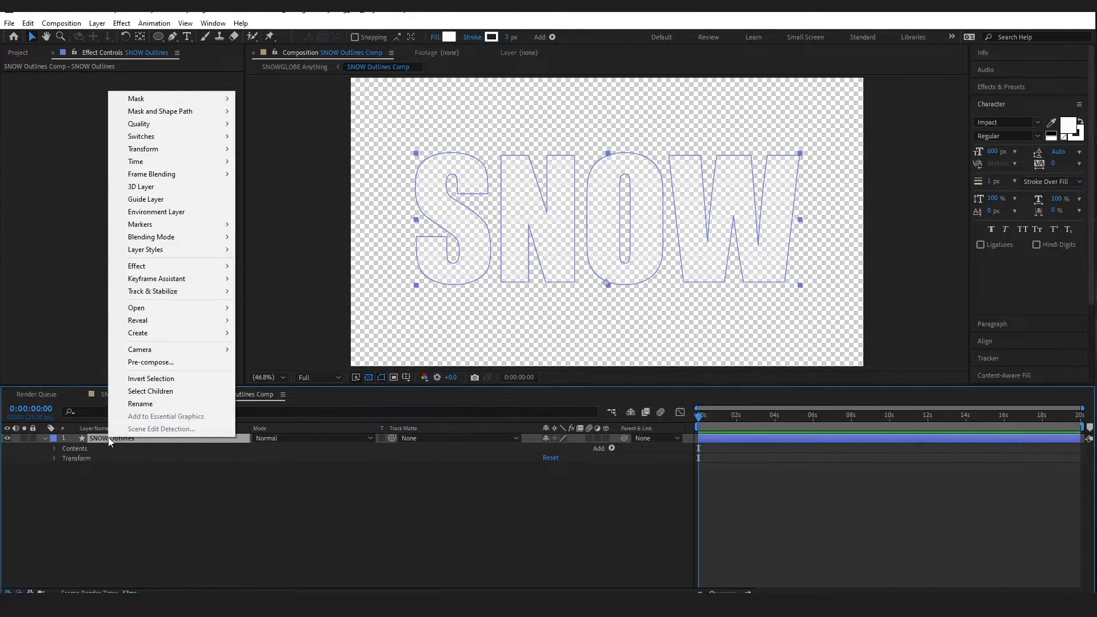
mouse_move(145, 250)
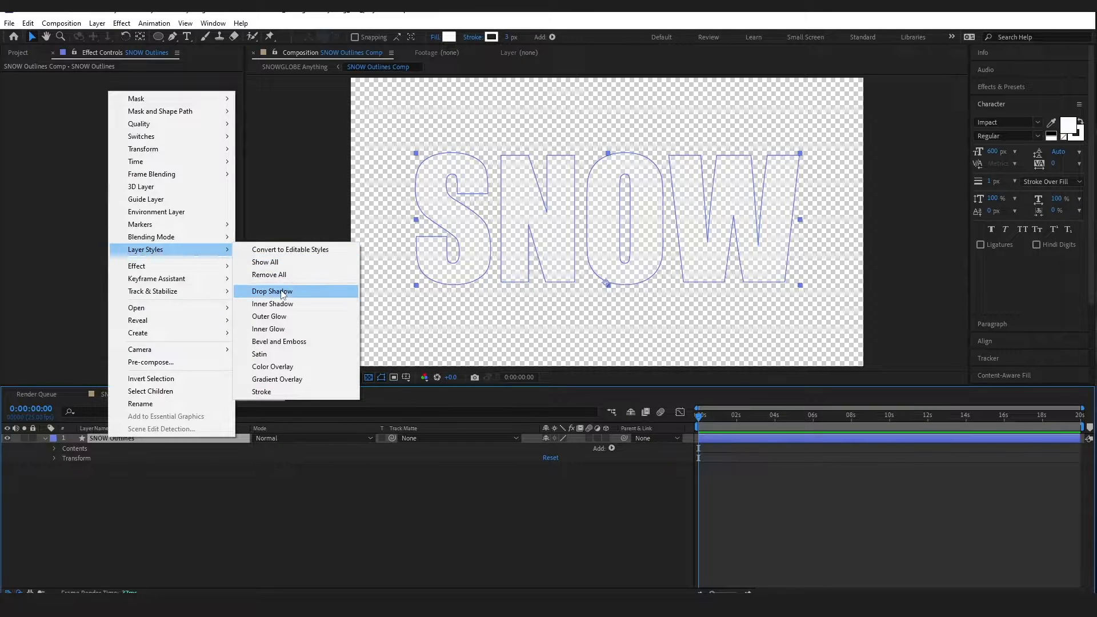
left_click(280, 291)
left_click(216, 513)
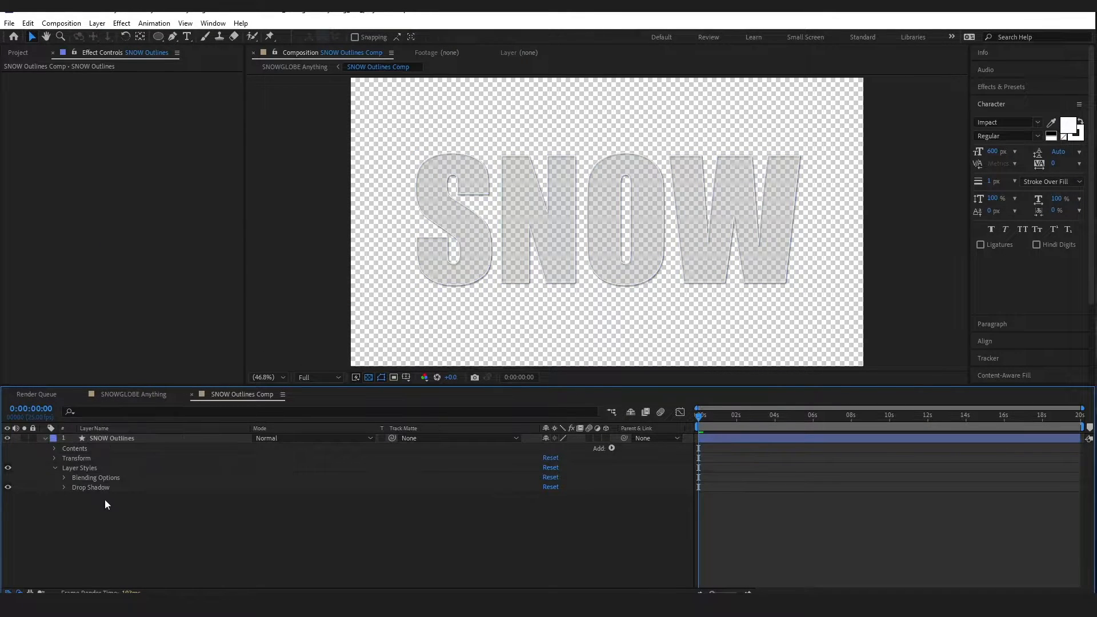
left_click(64, 487)
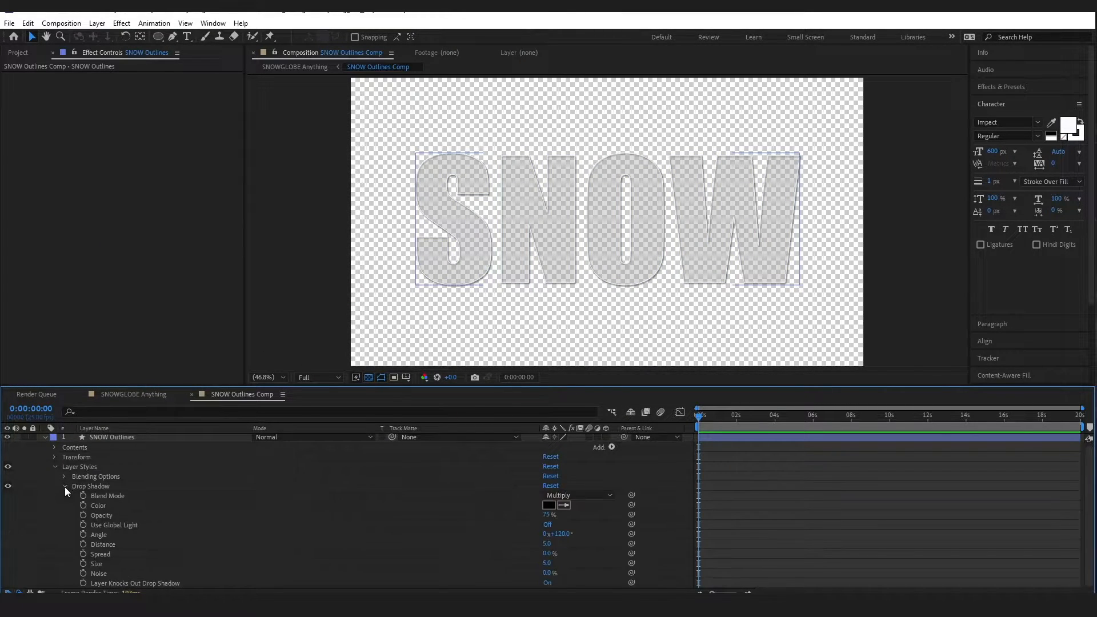
left_click_drag(169, 384, 172, 260)
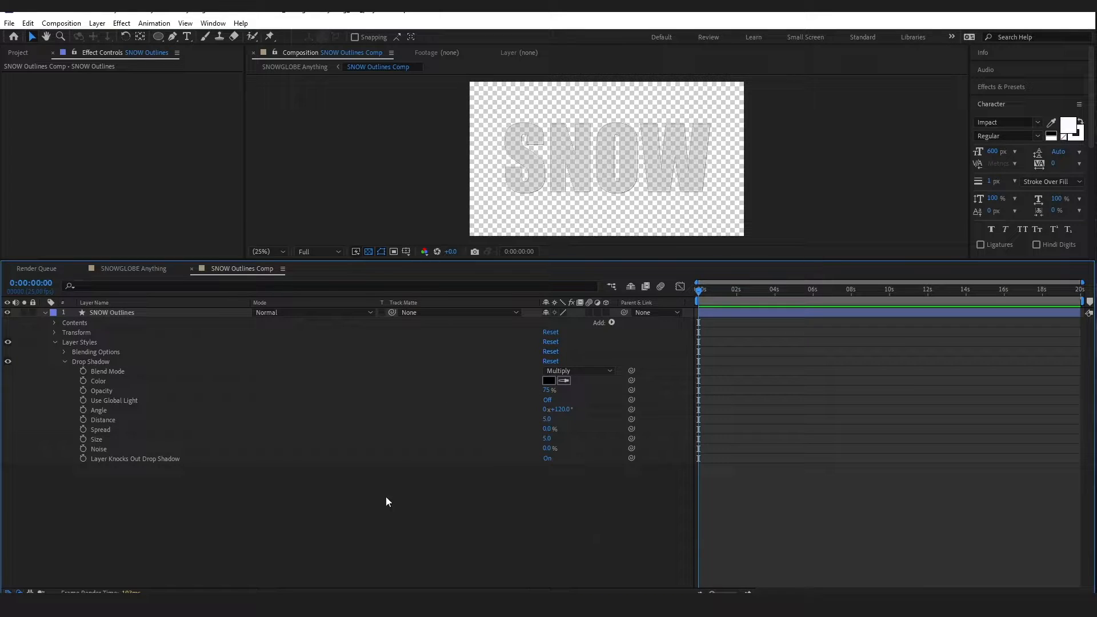
Set the Drop Shadow to 20% opacity, distance 10 and size 8
left_click(113, 374)
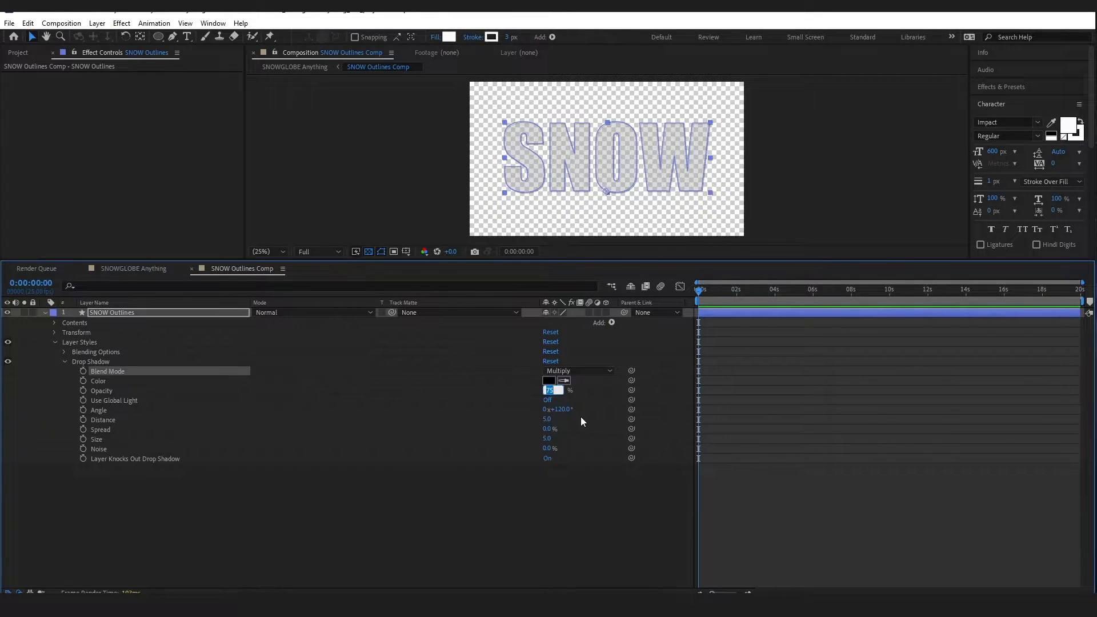
type("20")
key("Return")
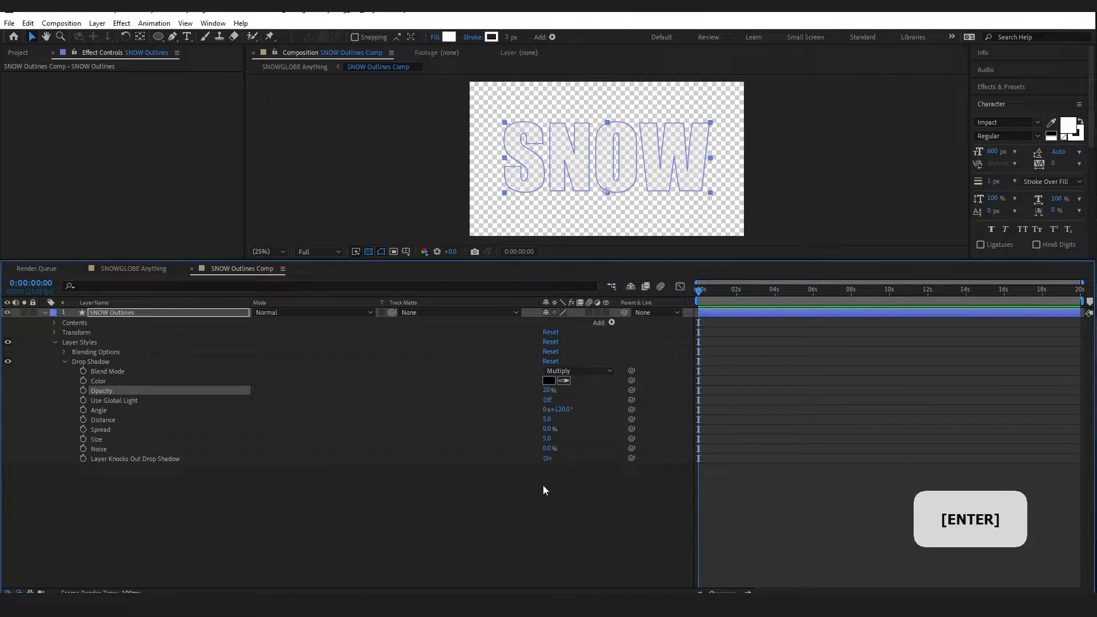
left_click(547, 419)
type("10")
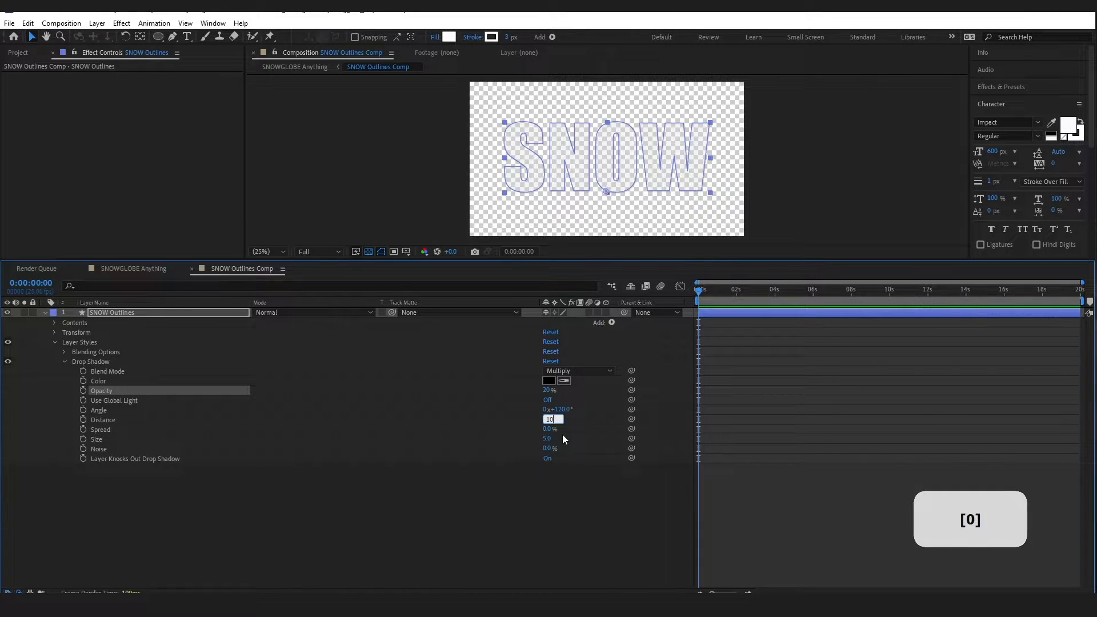
key("Tab")
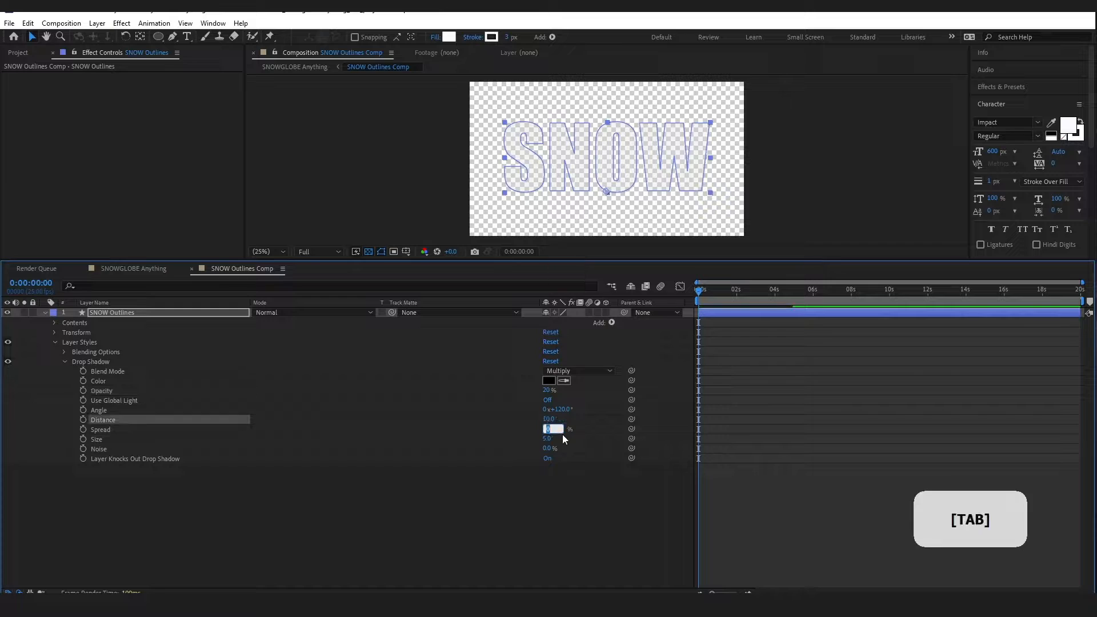
key("Tab")
type("8")
left_click(943, 524)
left_click(64, 362)
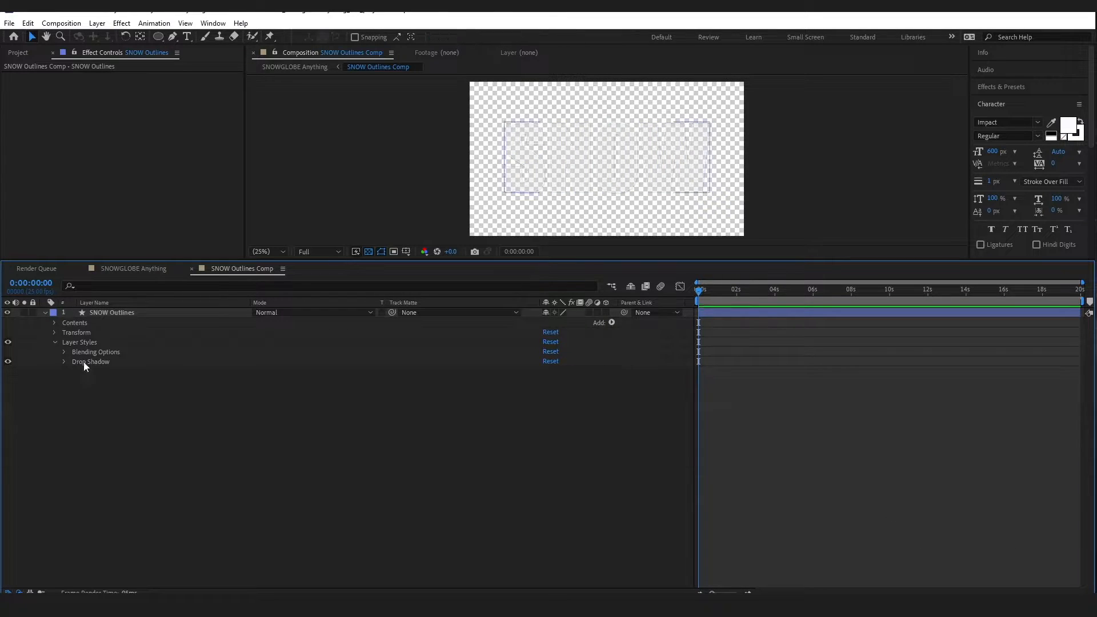
Add an Inner Shadow style at 23% opacity, distance 37 and size 4
right_click(109, 361)
mouse_move(171, 407)
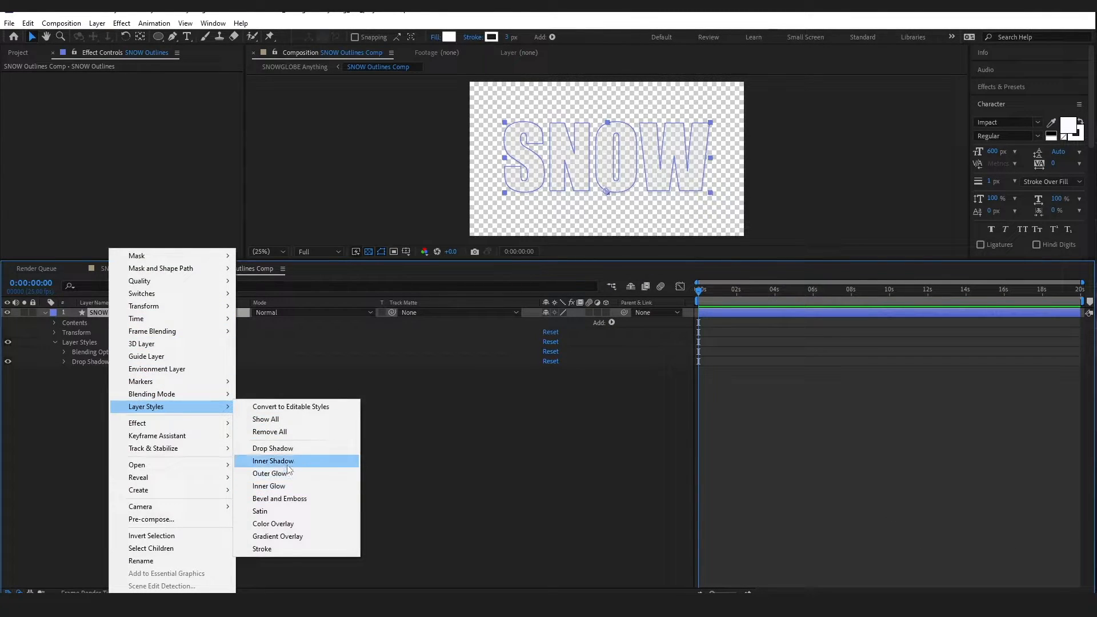
left_click(293, 462)
left_click(65, 372)
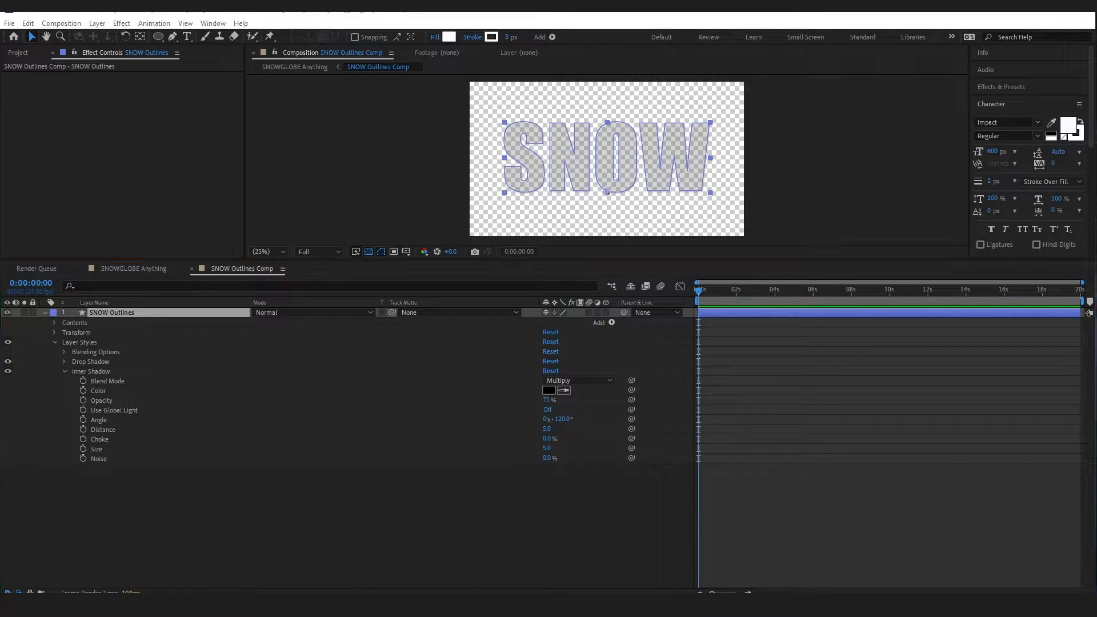
left_click(546, 399)
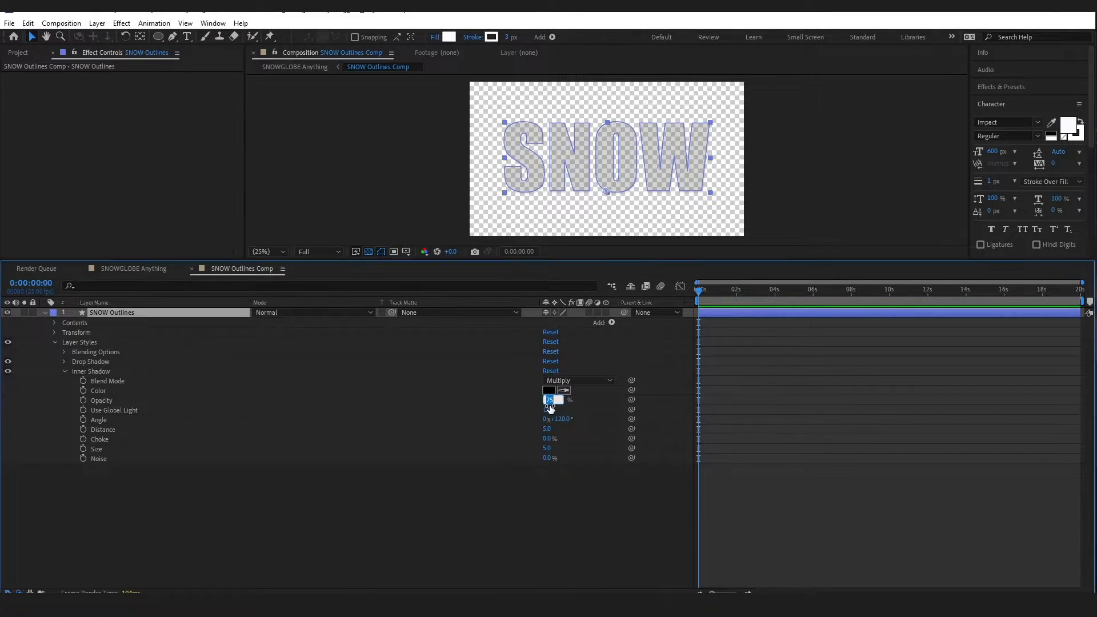
type("23")
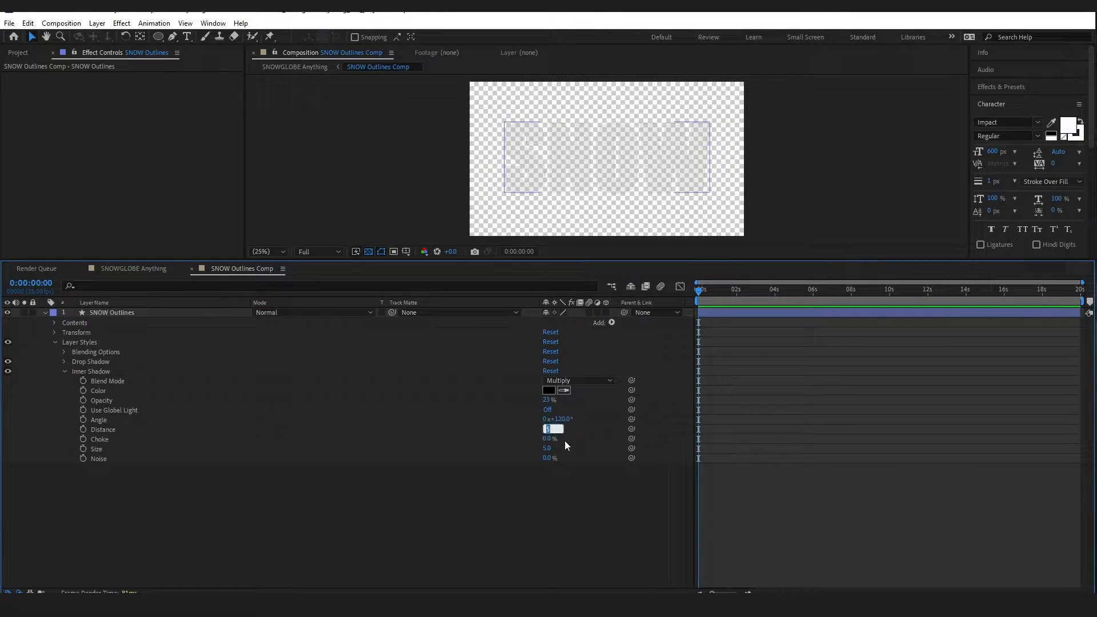
key("Return")
left_click(547, 449)
type("4")
key("Return")
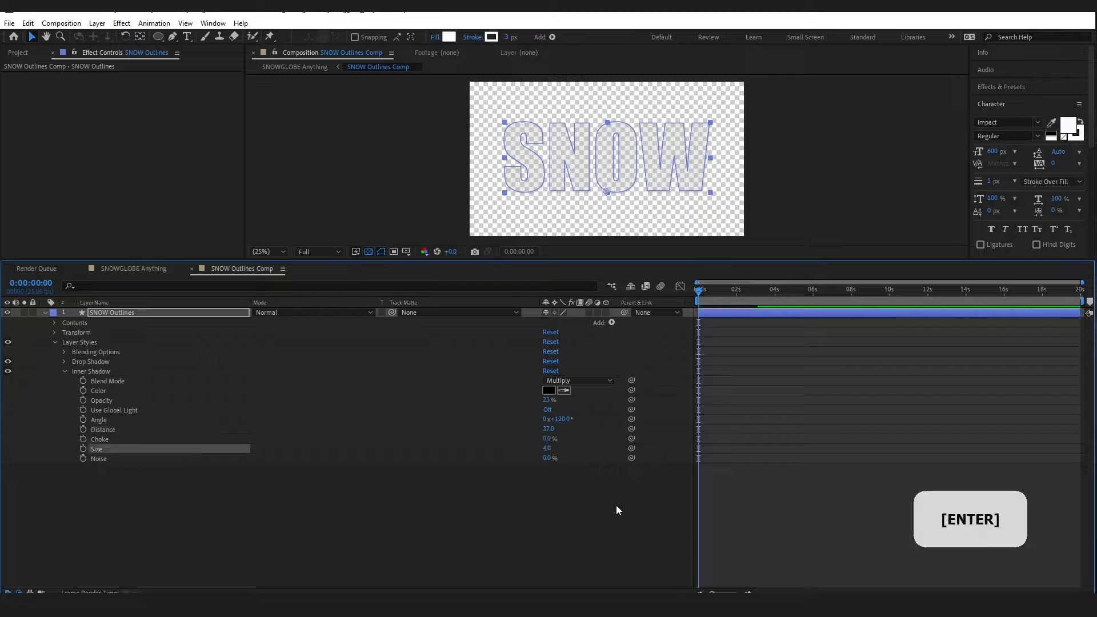
Toggle the Inner Shadow off and on to compare, then collapse its settings
left_click(286, 382)
left_click(8, 371)
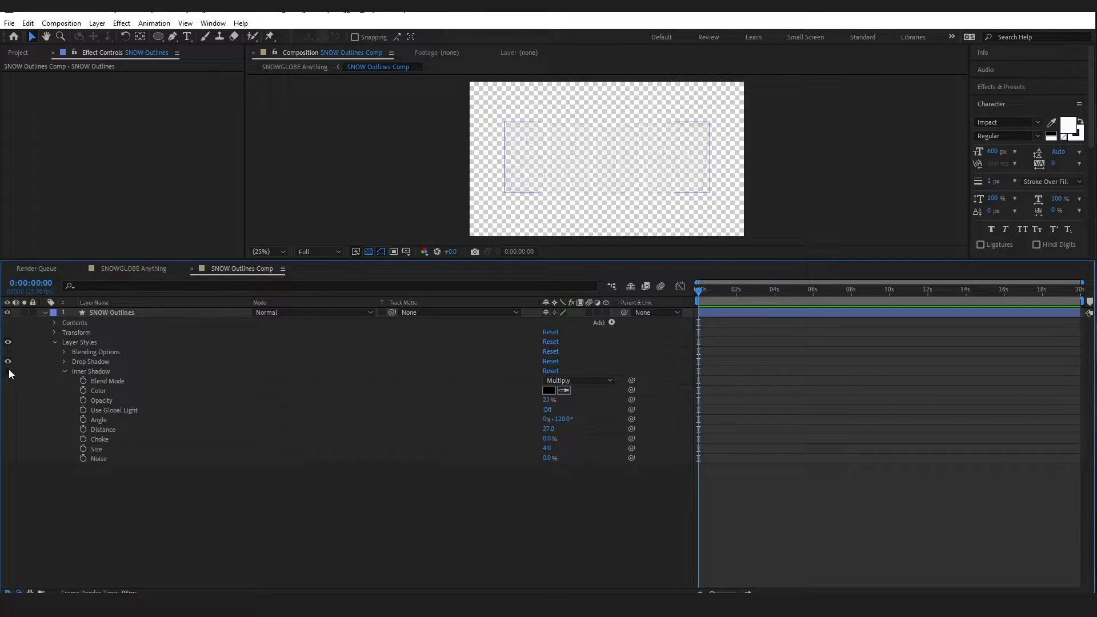
left_click(8, 371)
left_click(64, 371)
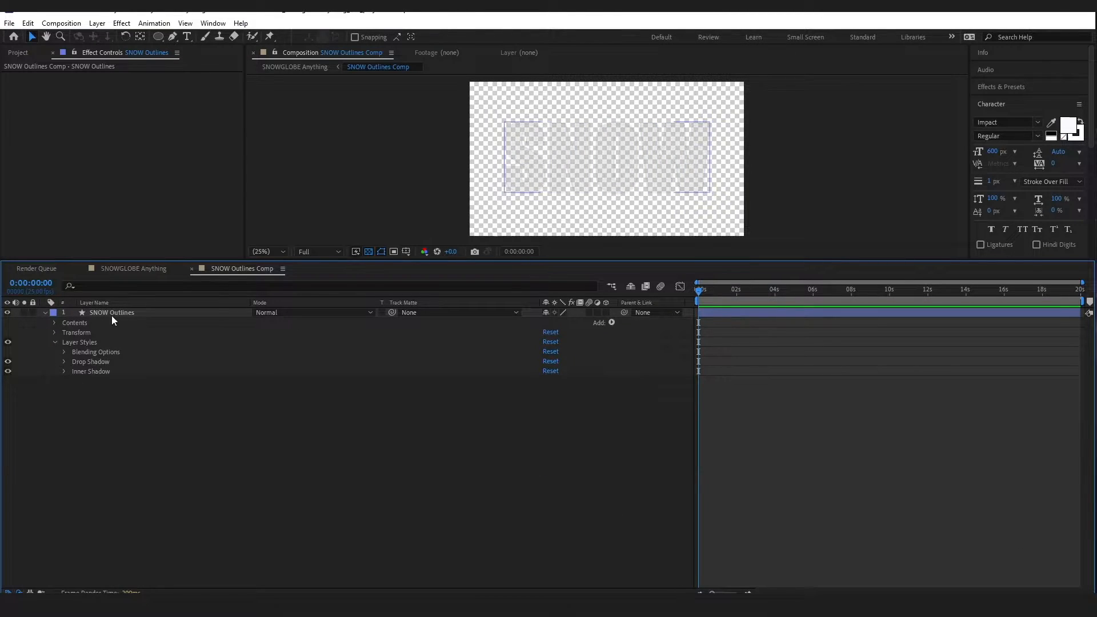
Add a Bevel and Emboss style with Chisel Hard technique and 419% depth
right_click(112, 313)
mouse_move(171, 406)
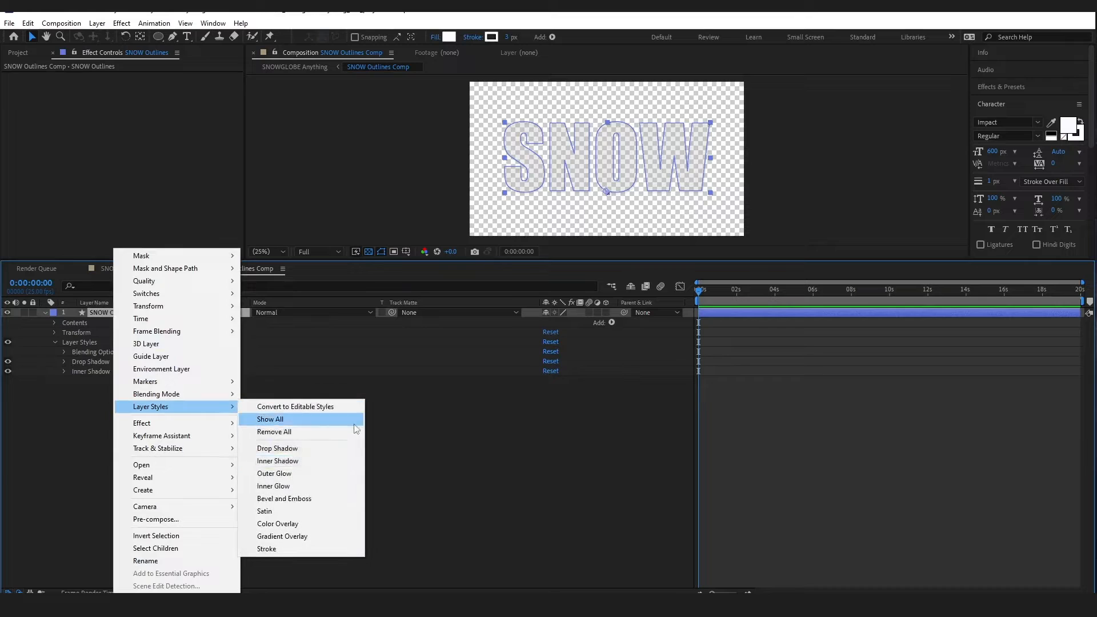
left_click(299, 499)
left_click(64, 381)
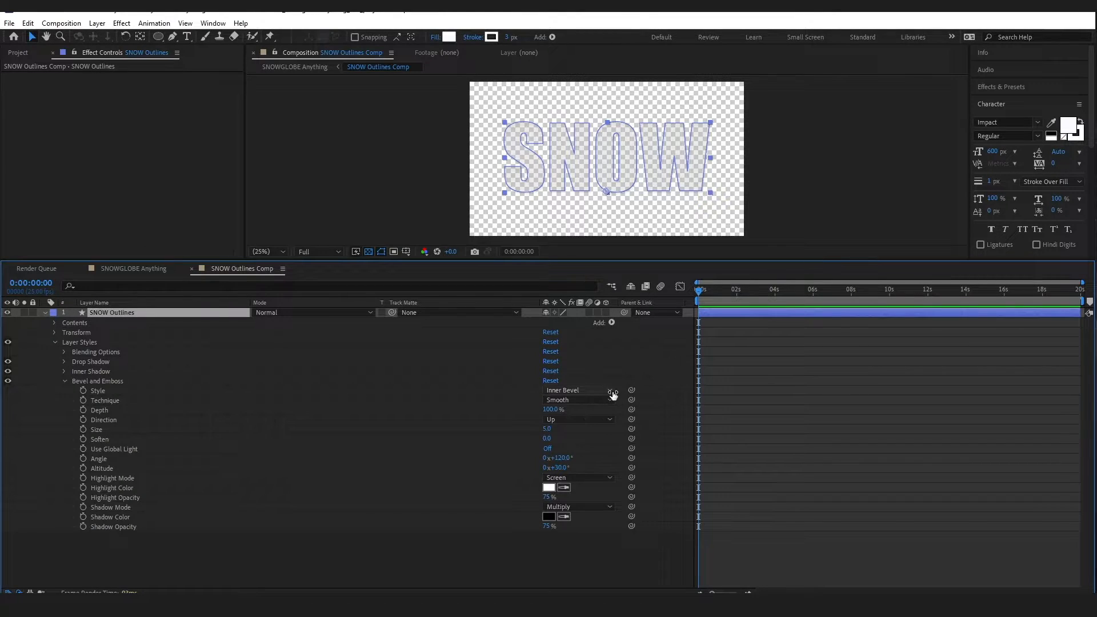
left_click(610, 400)
left_click(598, 425)
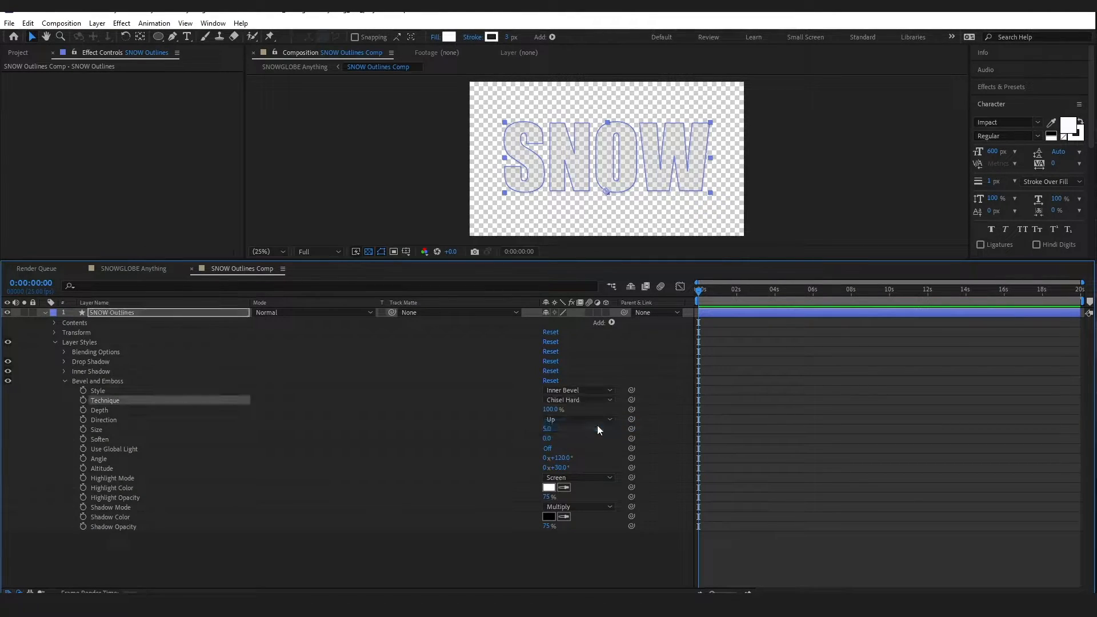
left_click(568, 410)
type("419")
key("Return")
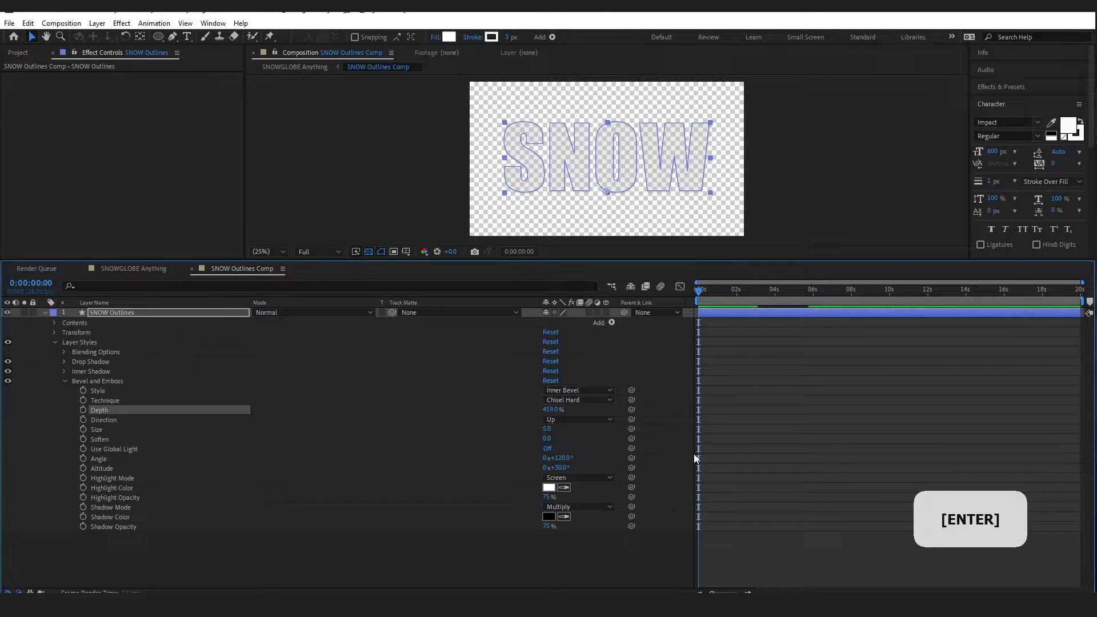
Set the bevel direction Down, size 46, soften 16, angle 210 and altitude 67
left_click(575, 419)
left_click(574, 443)
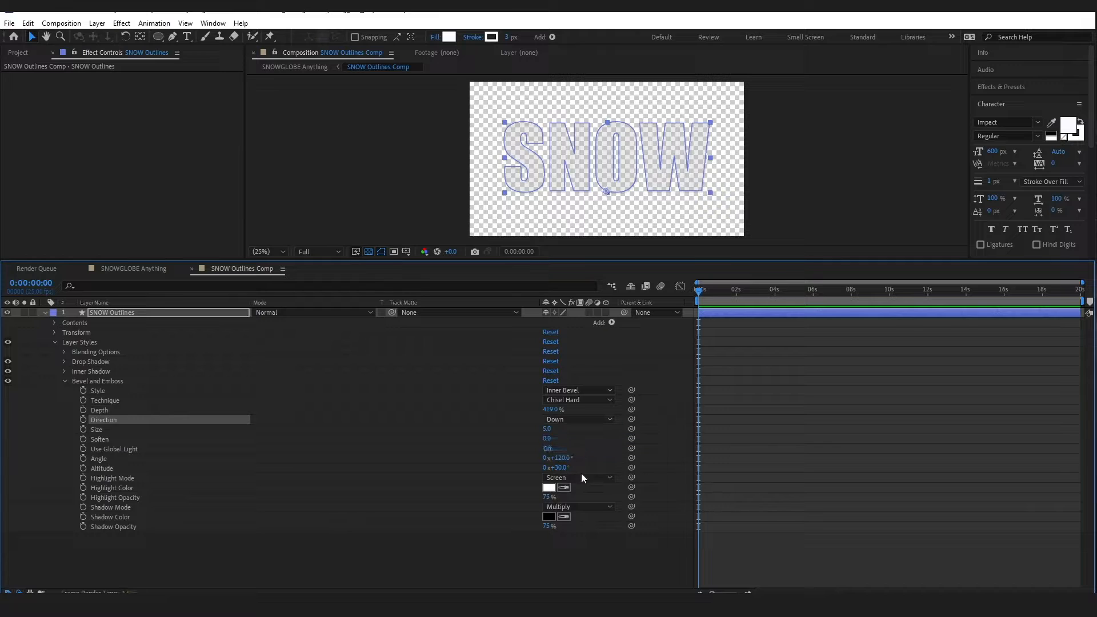
key("Tab")
type("46")
key("Return")
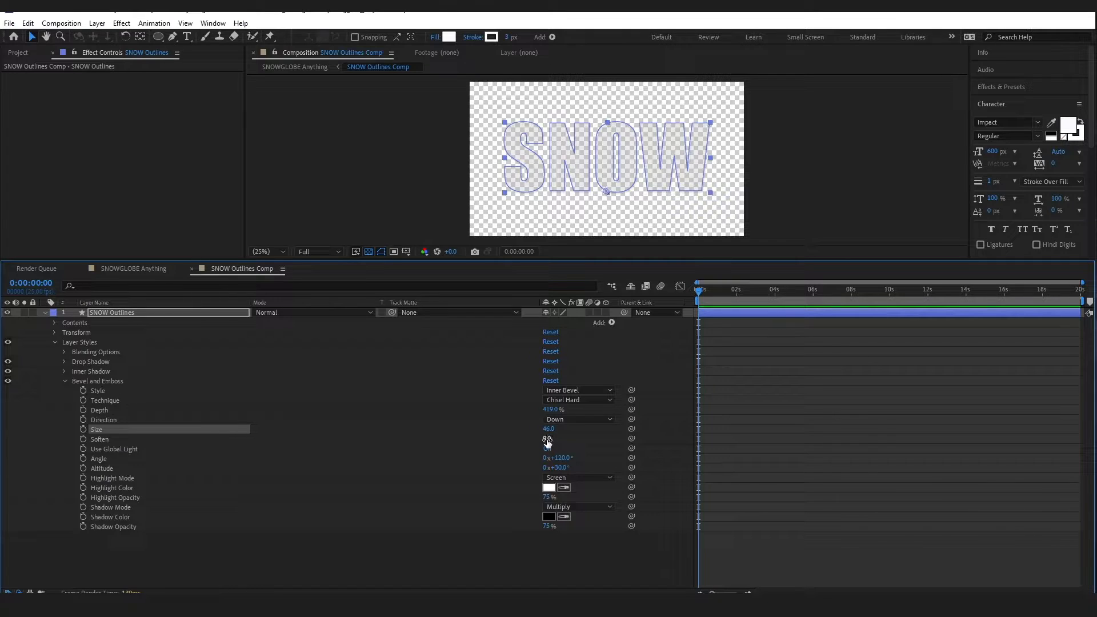
type("16")
key("Return")
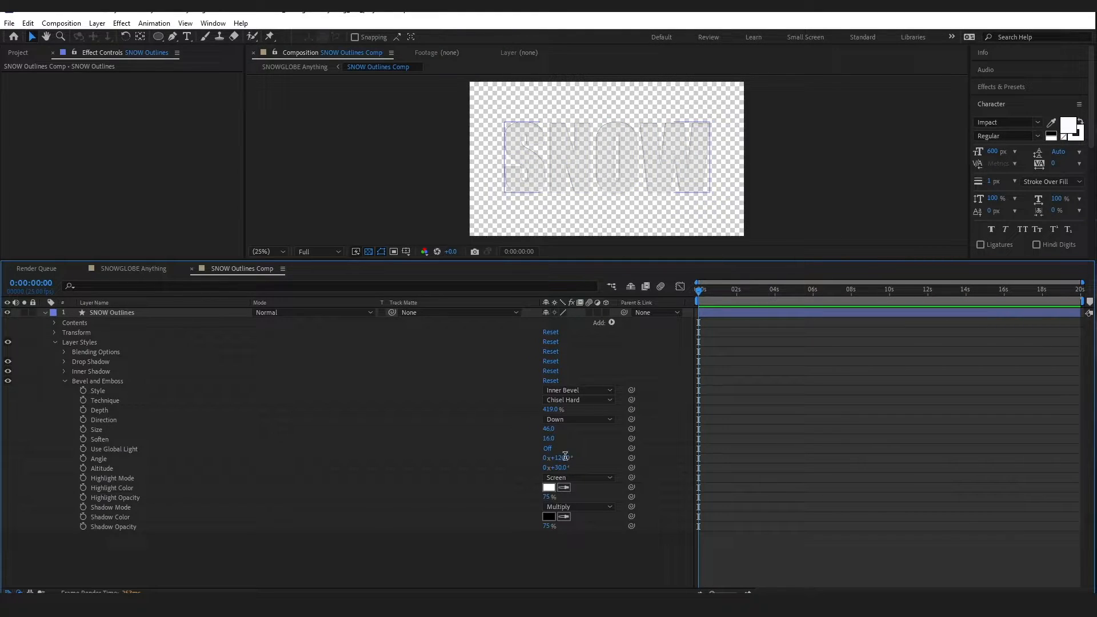
left_click(567, 457)
type("210")
key("Tab")
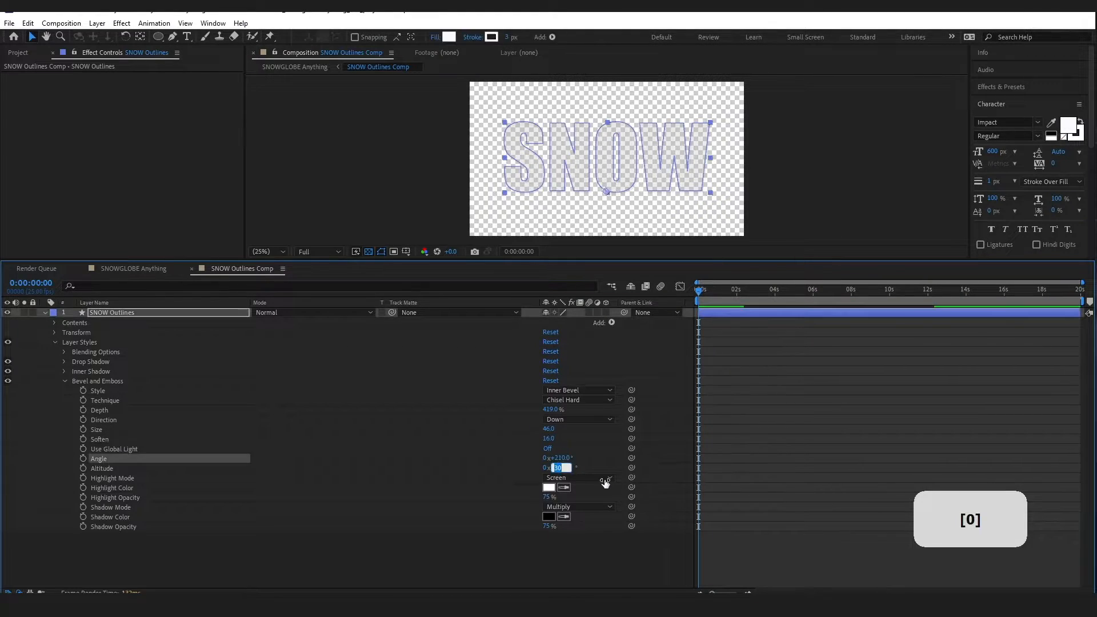
type("67")
key("Return")
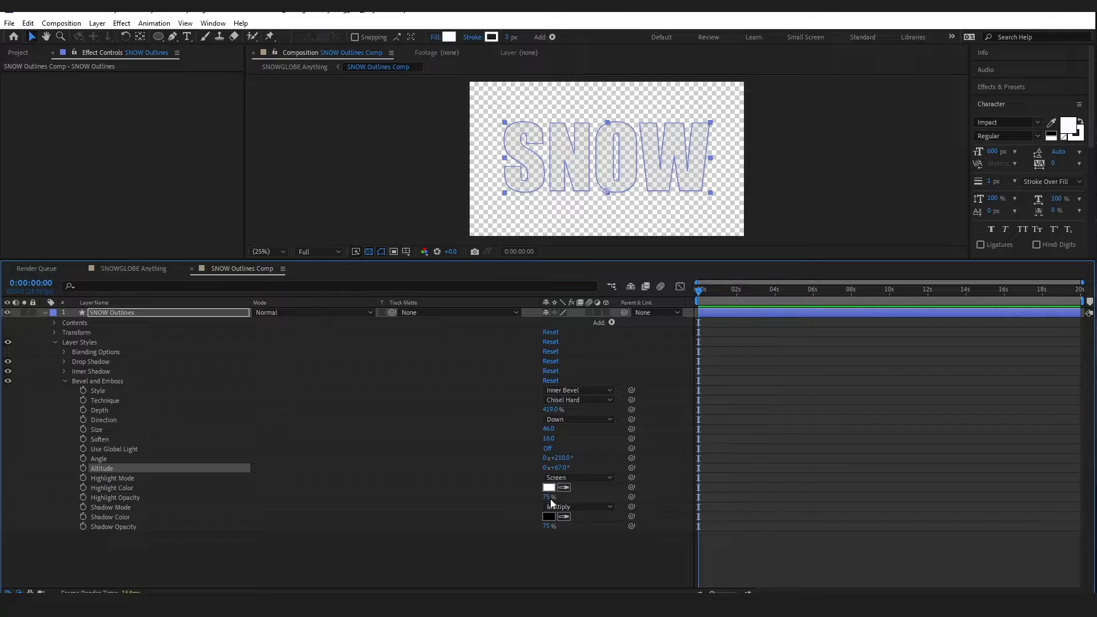
Raise highlight opacity to 100%, set shadow mode Normal at 38%, and save
left_click_drag(552, 500, 633, 502)
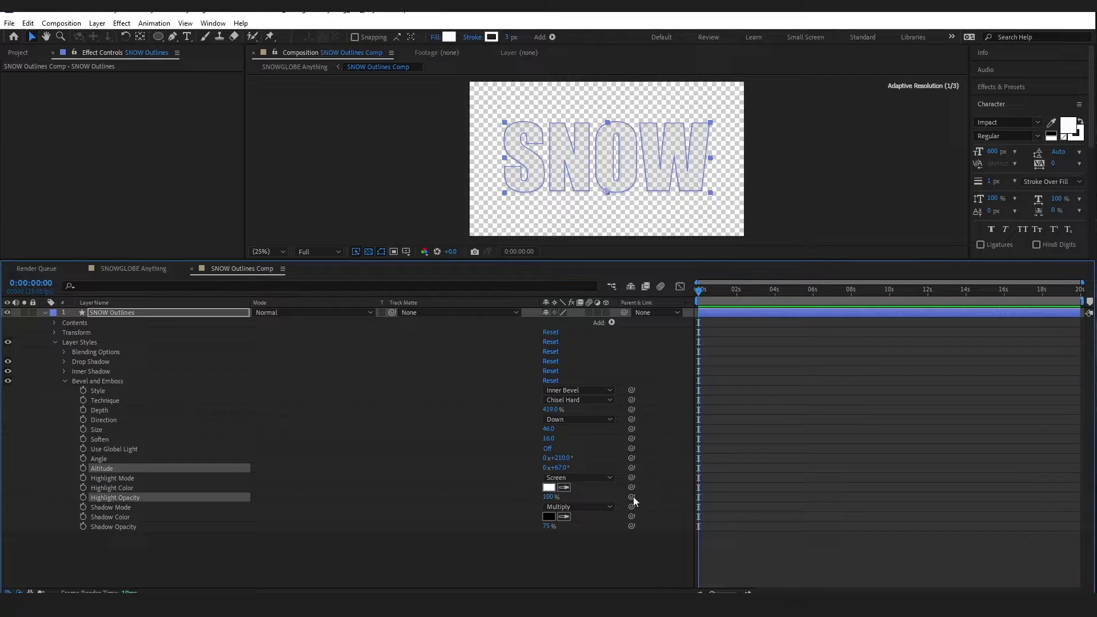
left_click(592, 507)
left_click(574, 144)
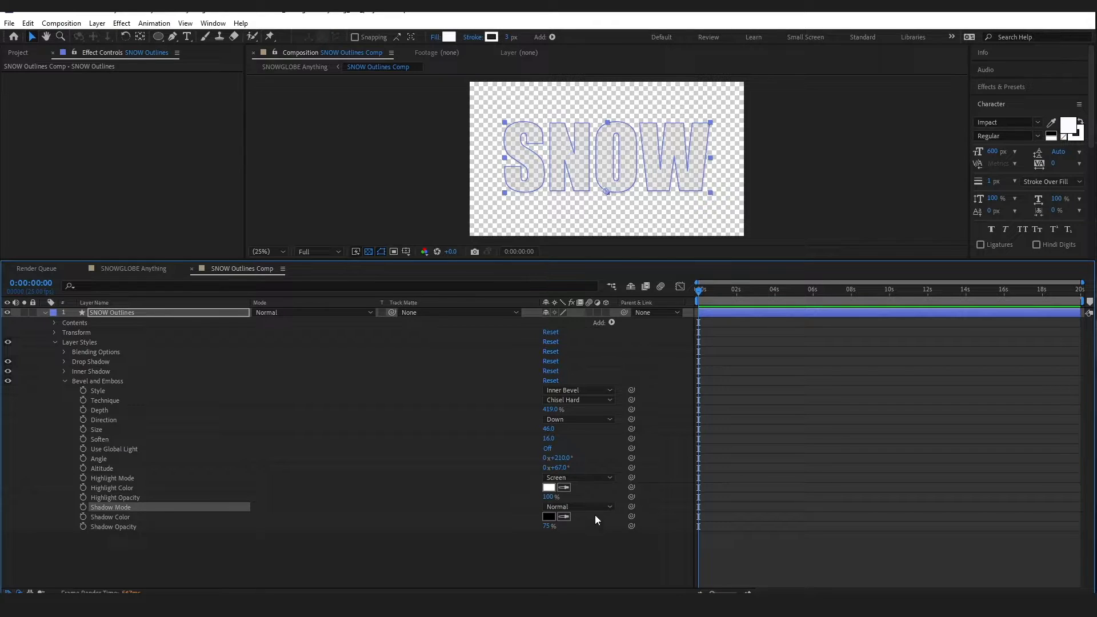
type("38")
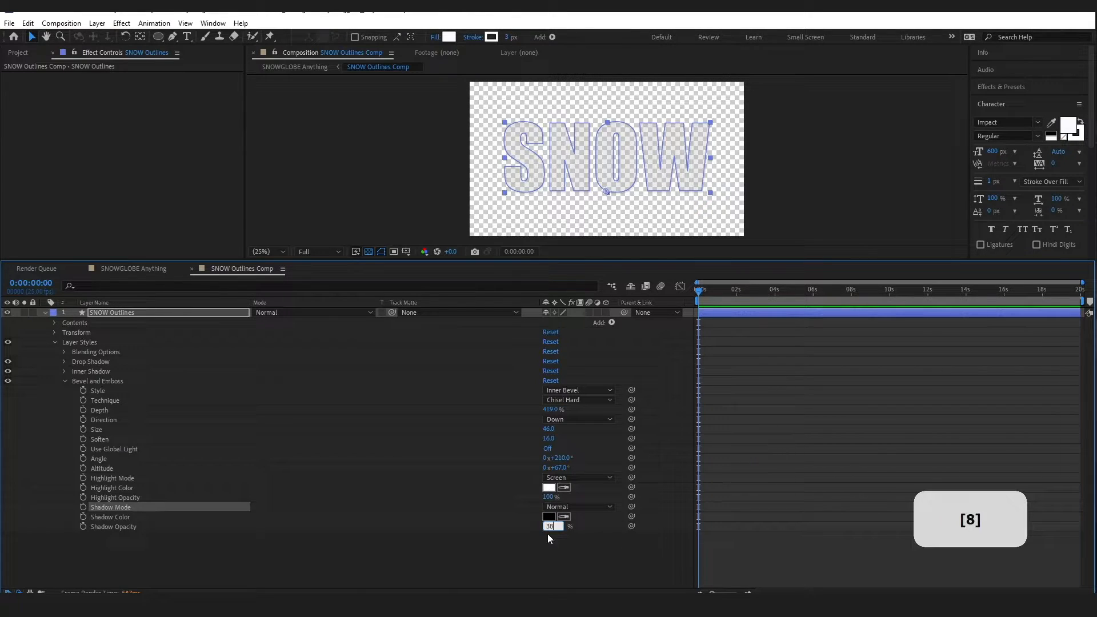
left_click(547, 536)
left_click(44, 312)
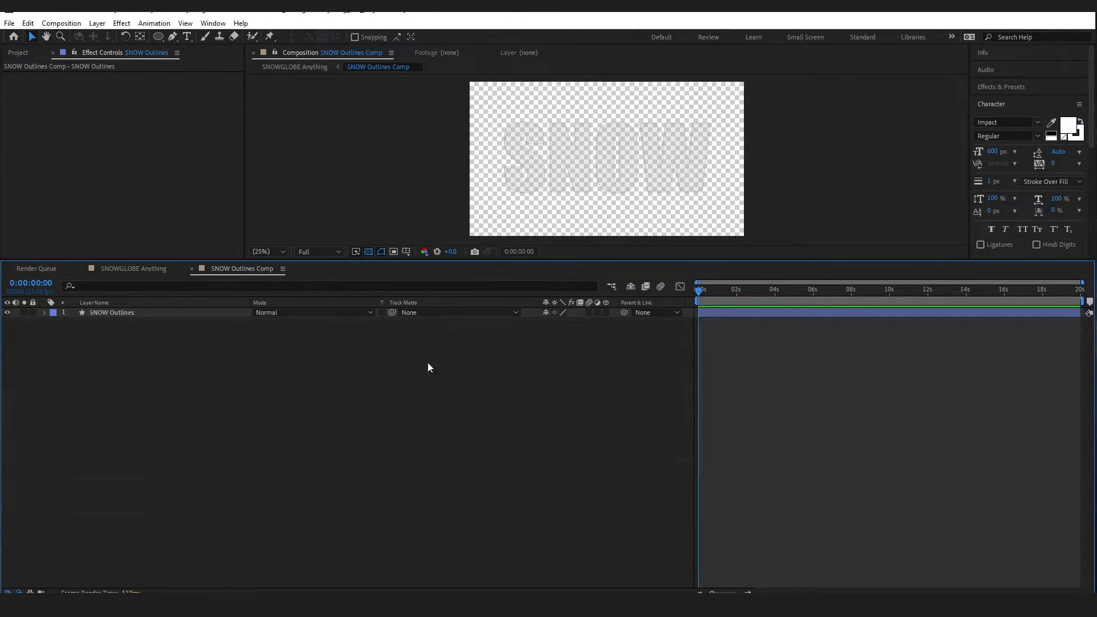
left_click_drag(576, 260, 761, 389)
left_click(368, 384)
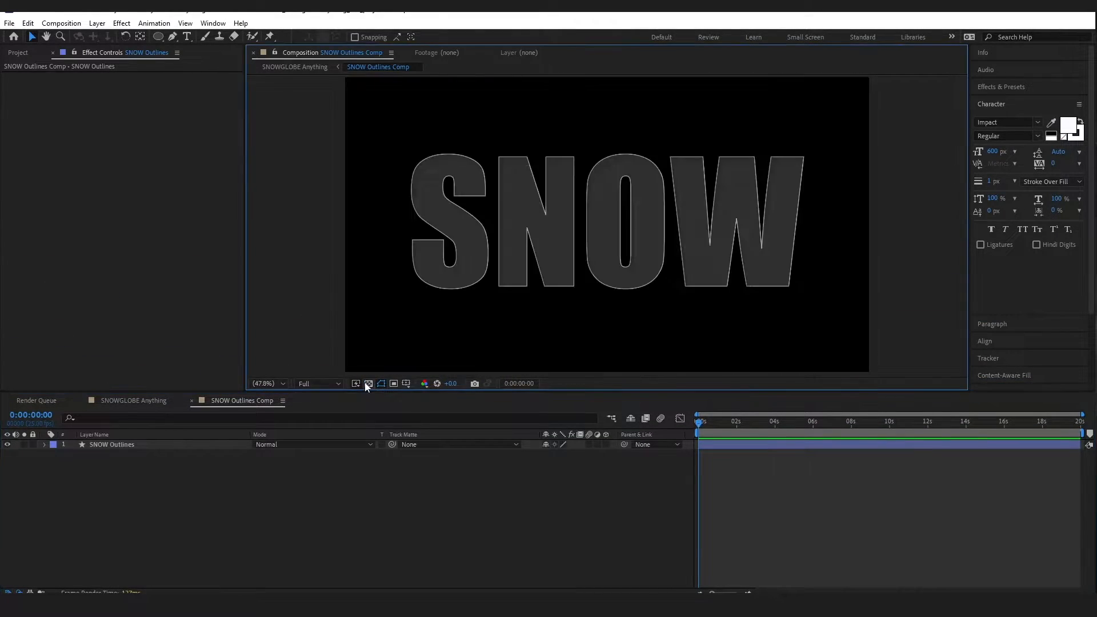
key("ctrl+s")
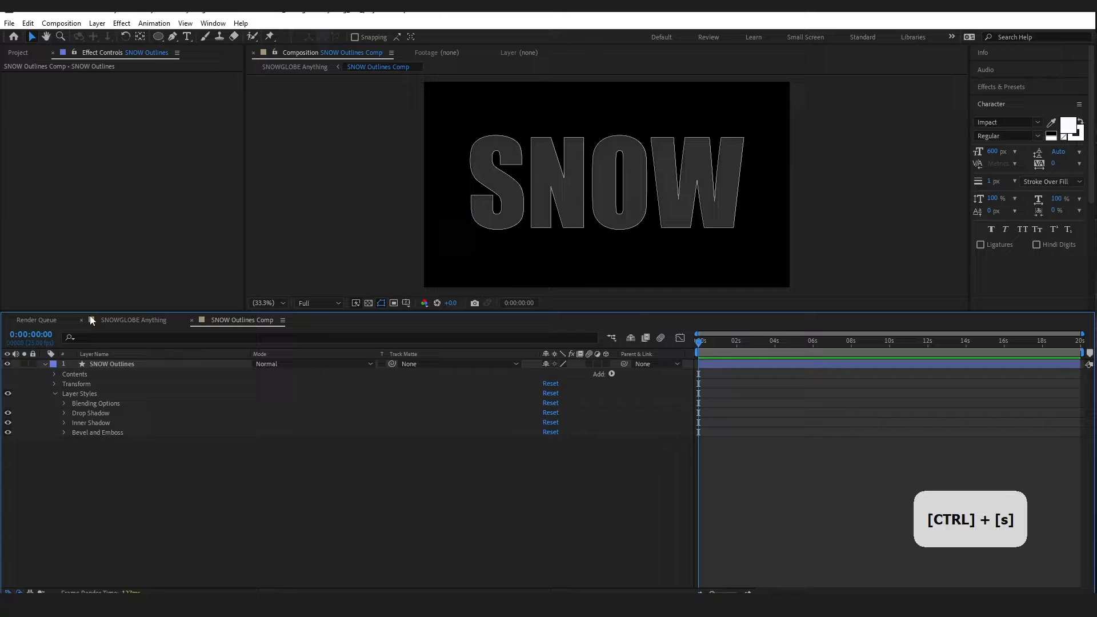
In SNOWGLOBE Anything, apply CC Glass to the SNOW Outlines Comp layer
left_click(132, 320)
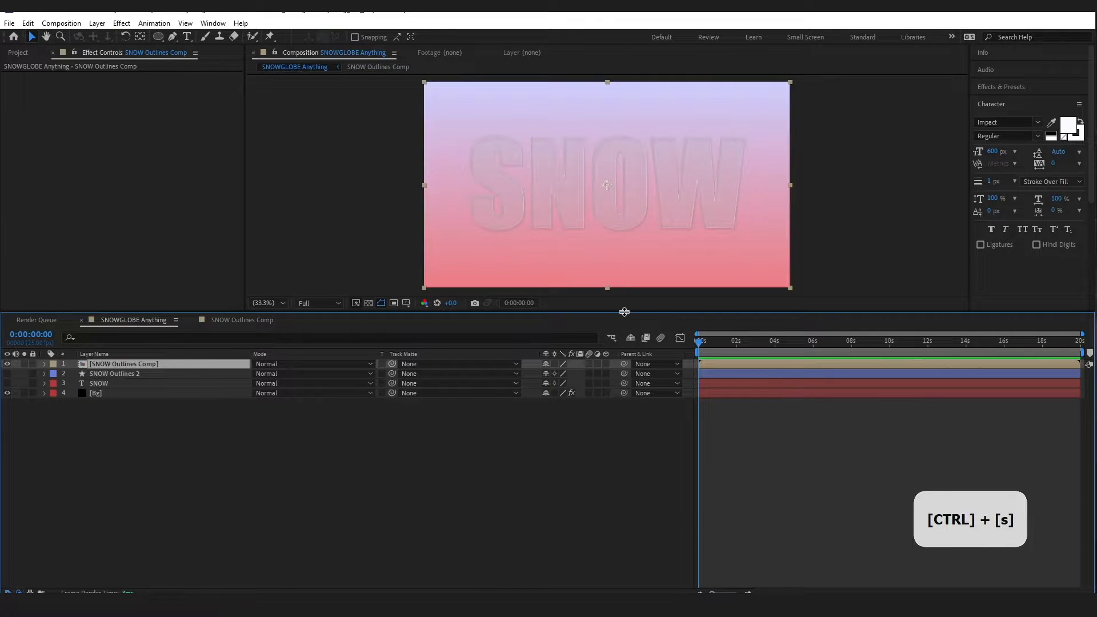
left_click_drag(622, 311, 757, 385)
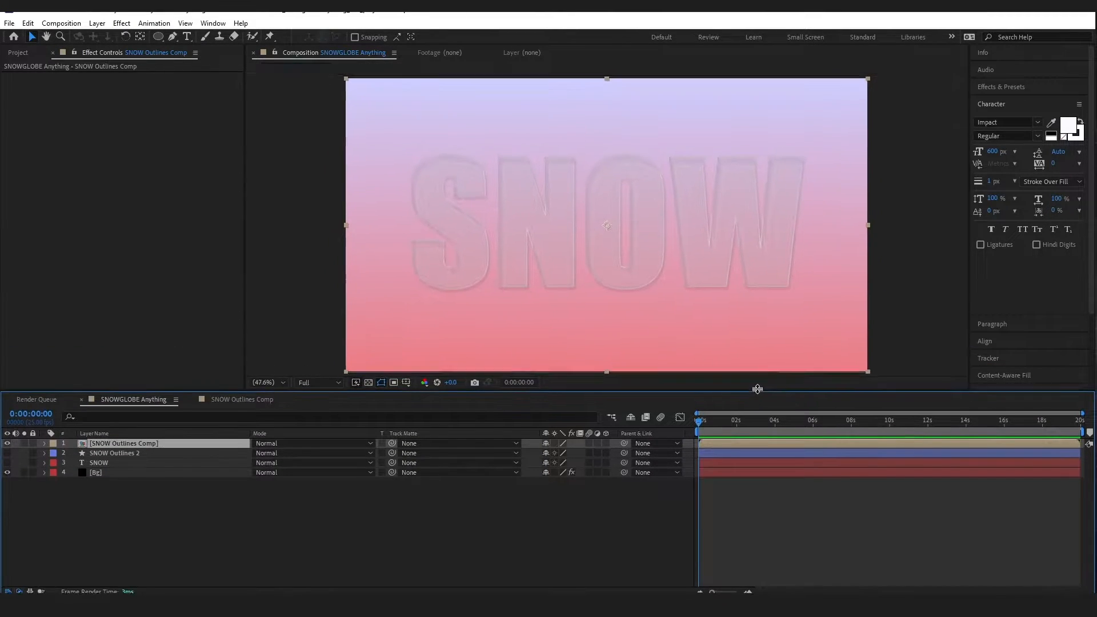
left_click(1041, 88)
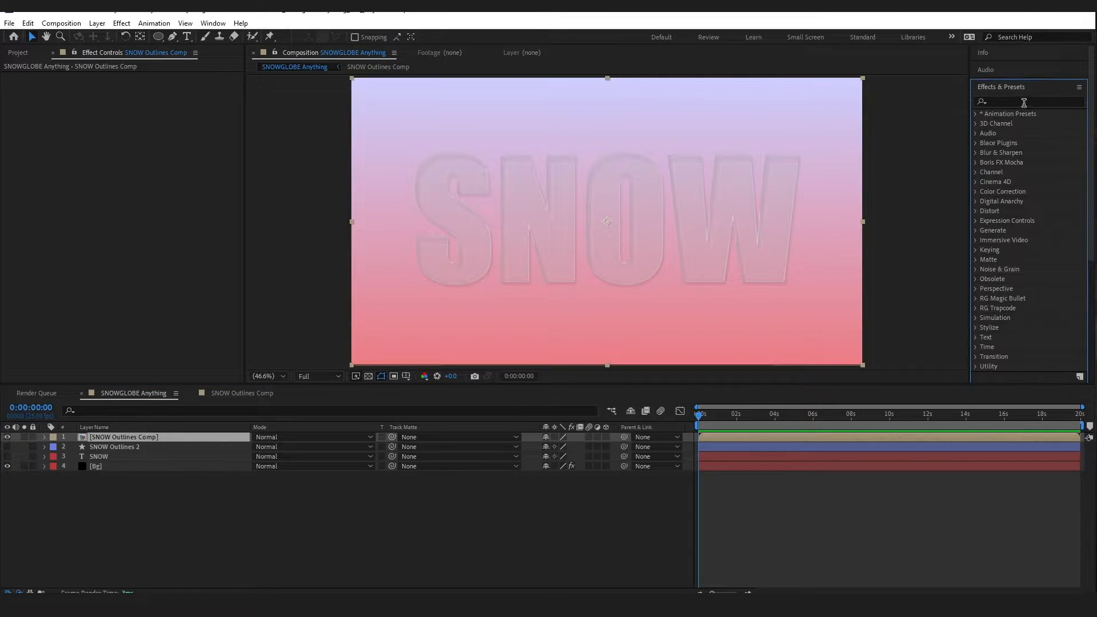
left_click(1024, 102)
type("cc g")
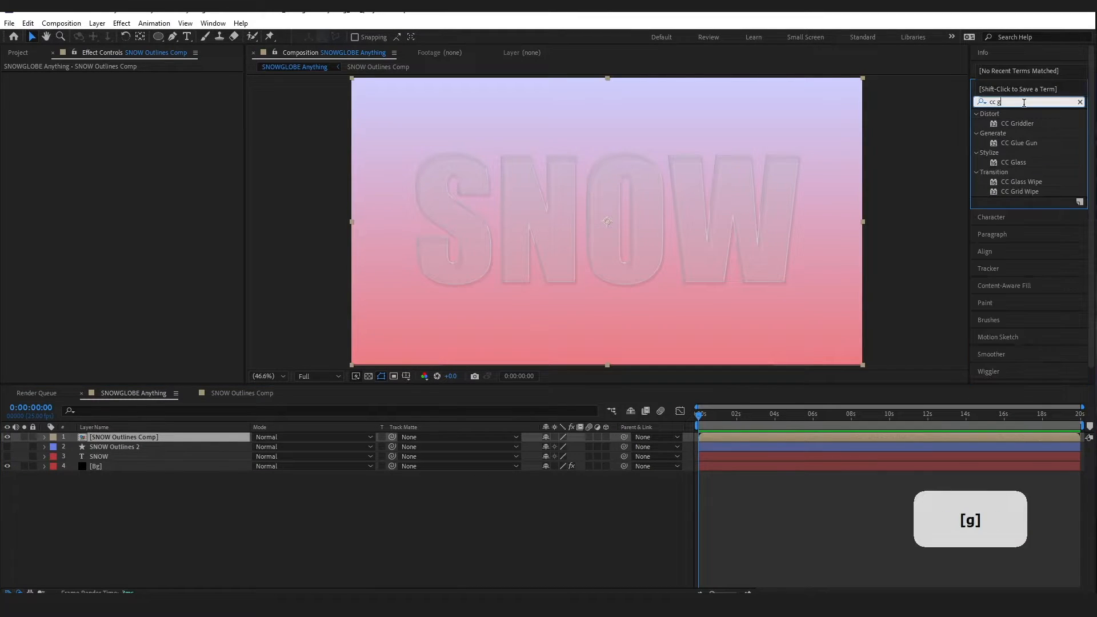
left_click_drag(1014, 162, 156, 437)
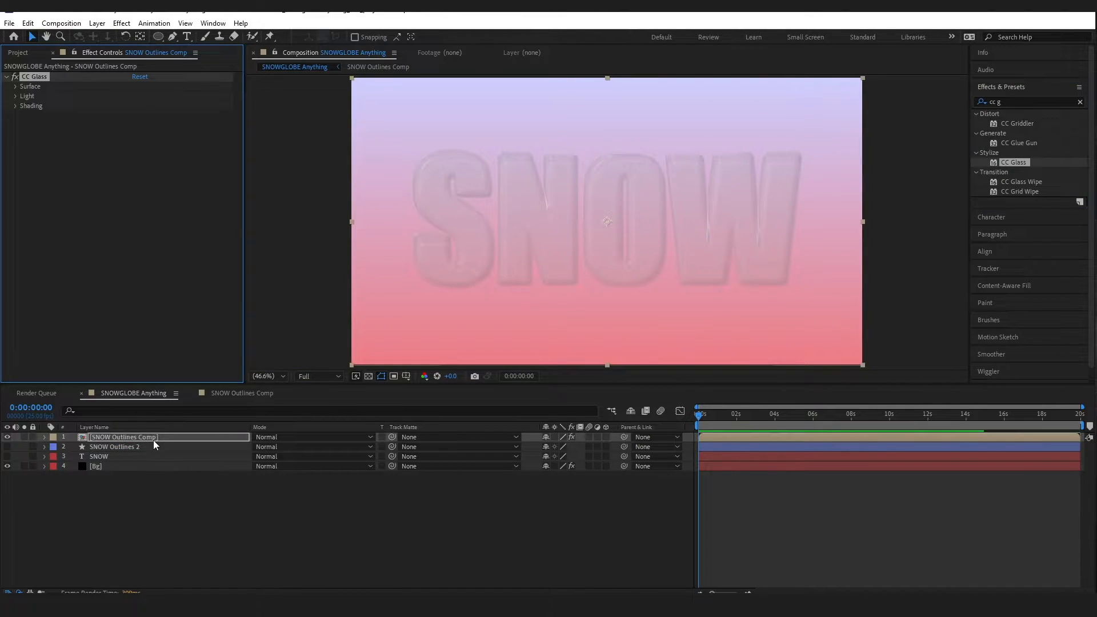
Set CC Glass Softness to 60, keeping Height 25 and the SNOW Outlines Comp bump map
left_click(16, 86)
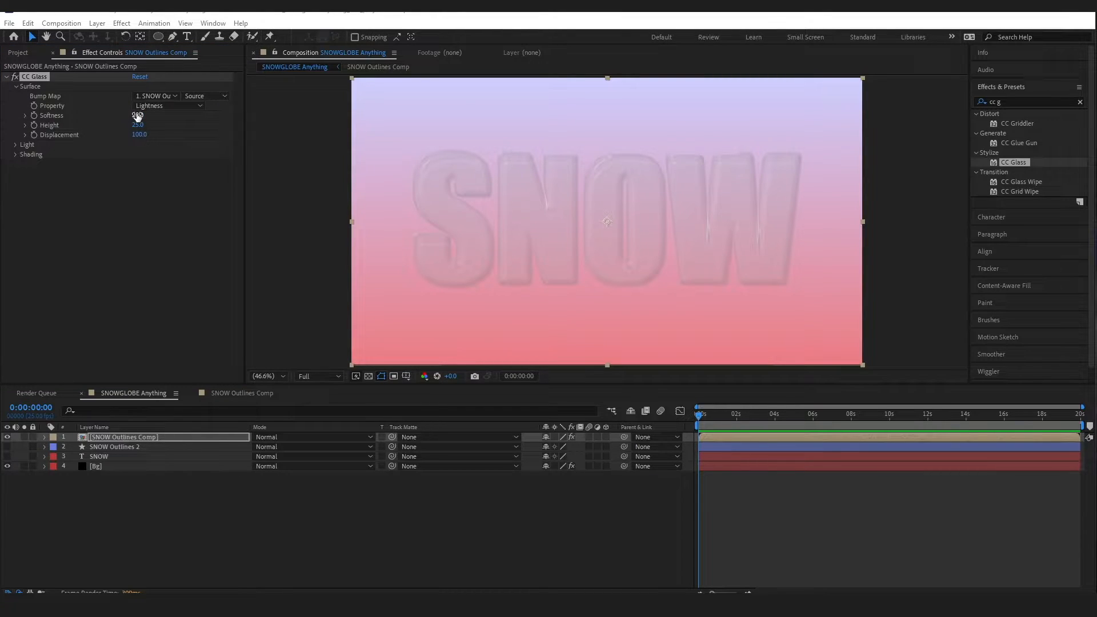
left_click(138, 115)
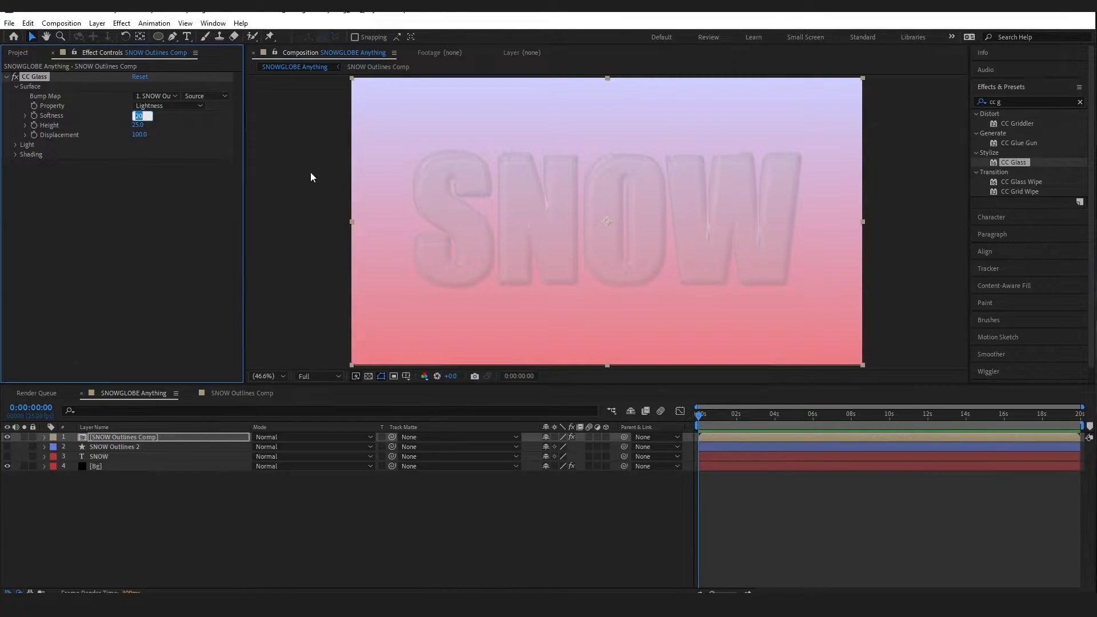
type("60")
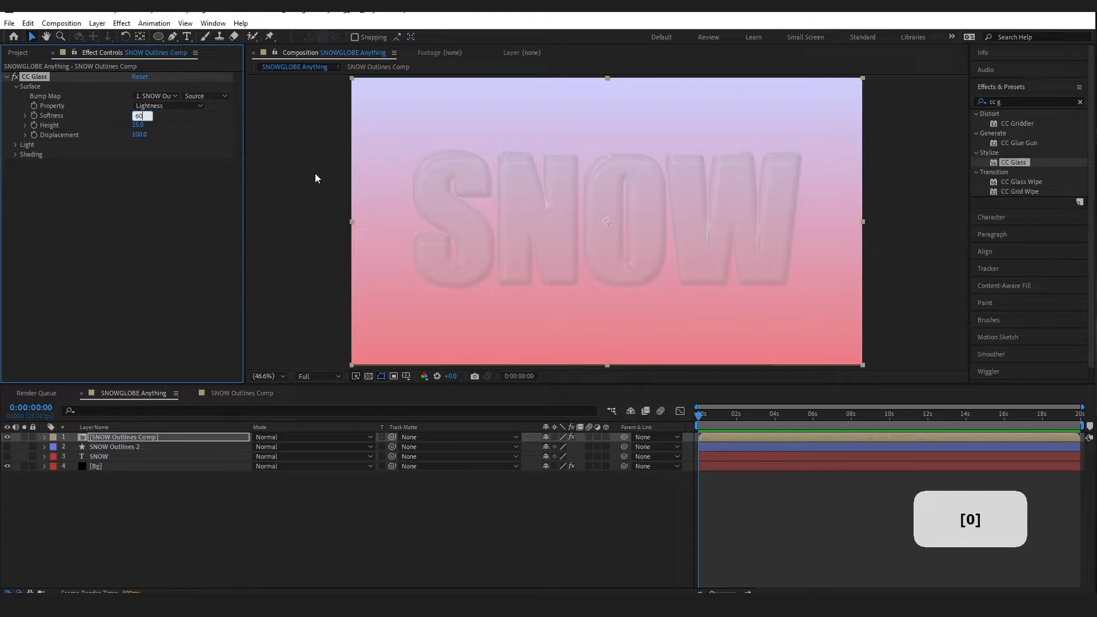
key("Return")
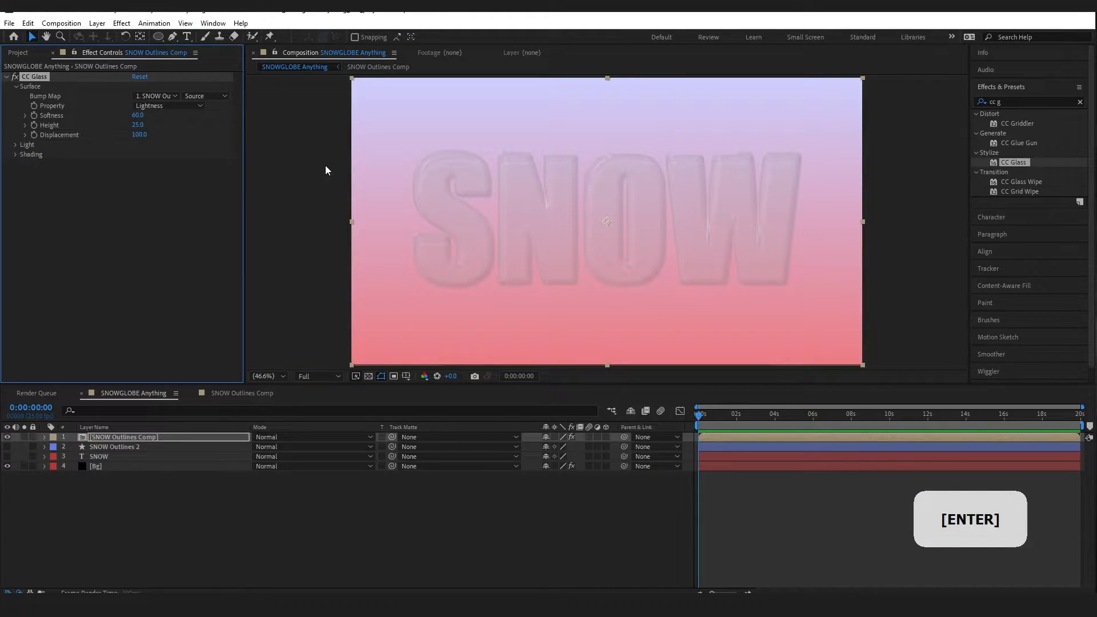
left_click(137, 124)
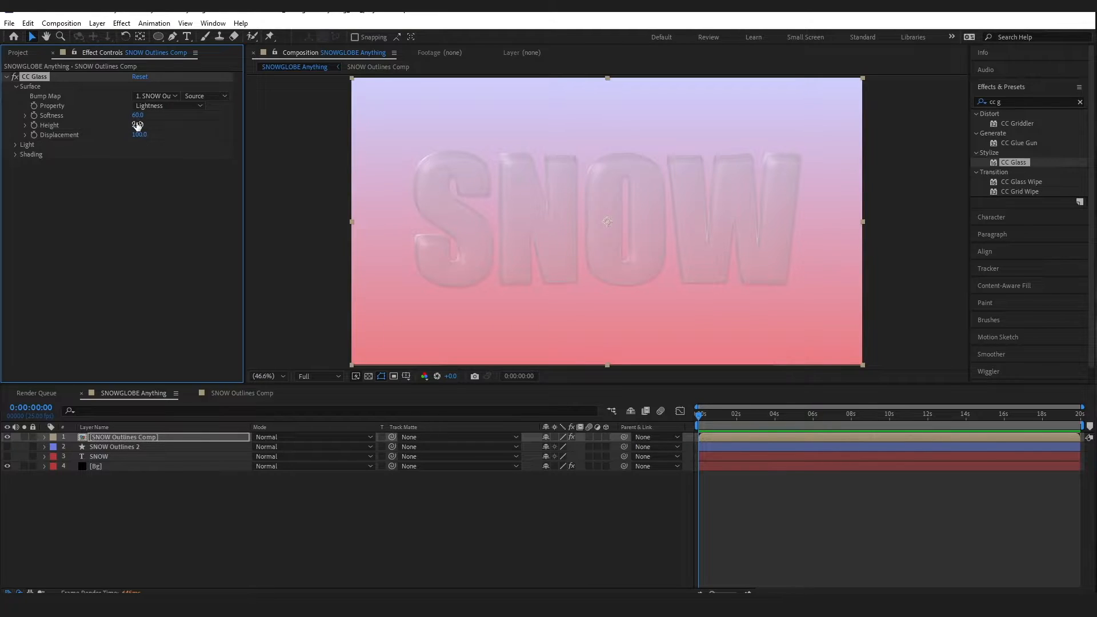
left_click(137, 124)
key("Return")
left_click(175, 96)
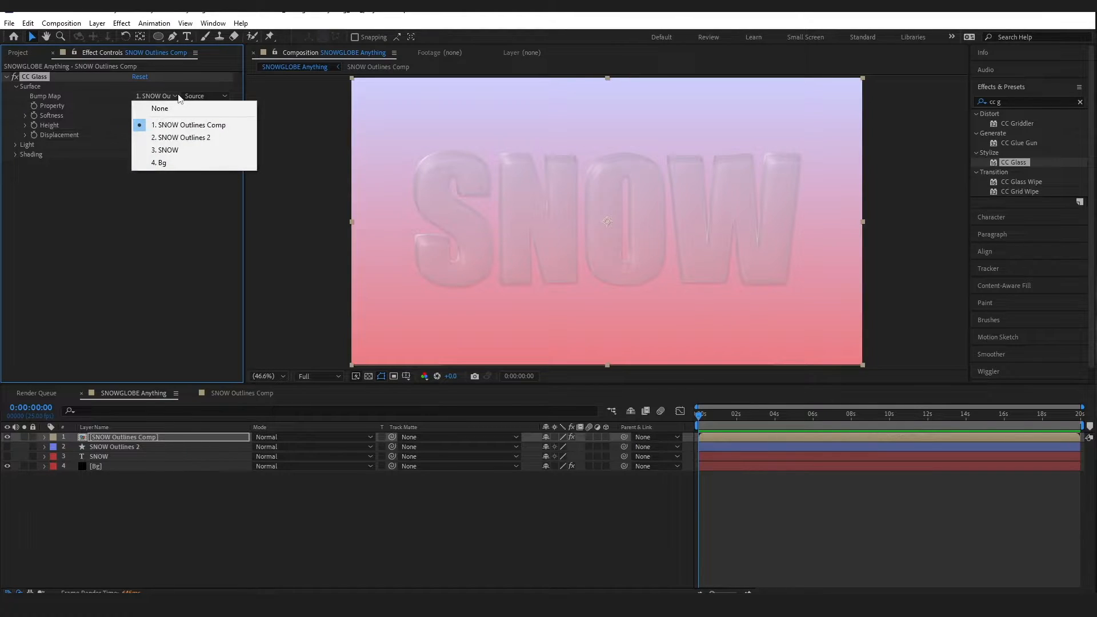
left_click(163, 223)
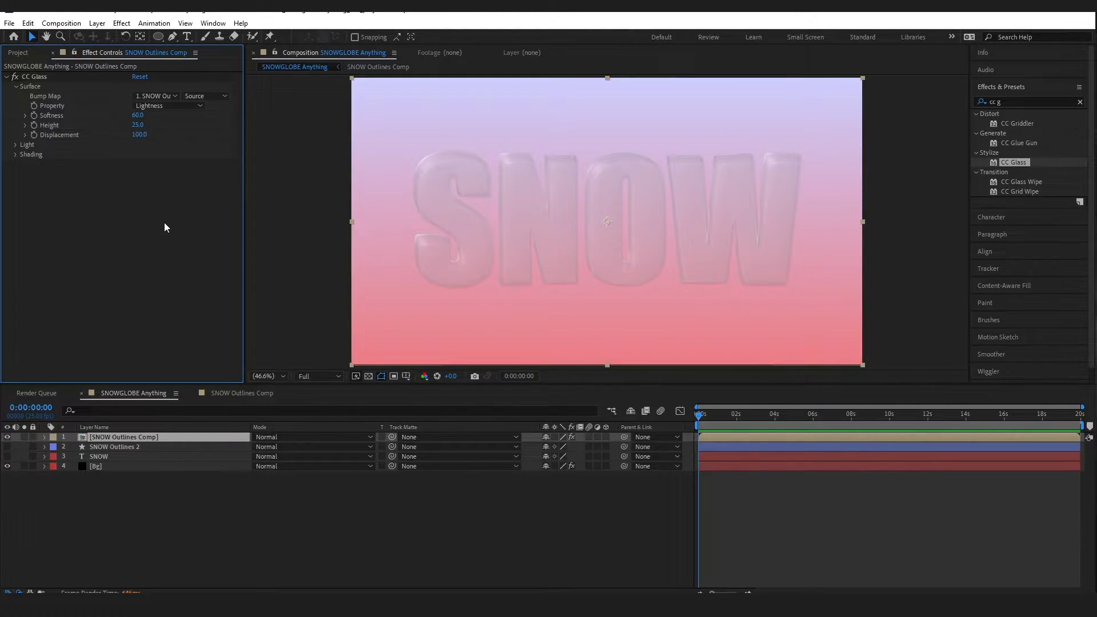
left_click(15, 145)
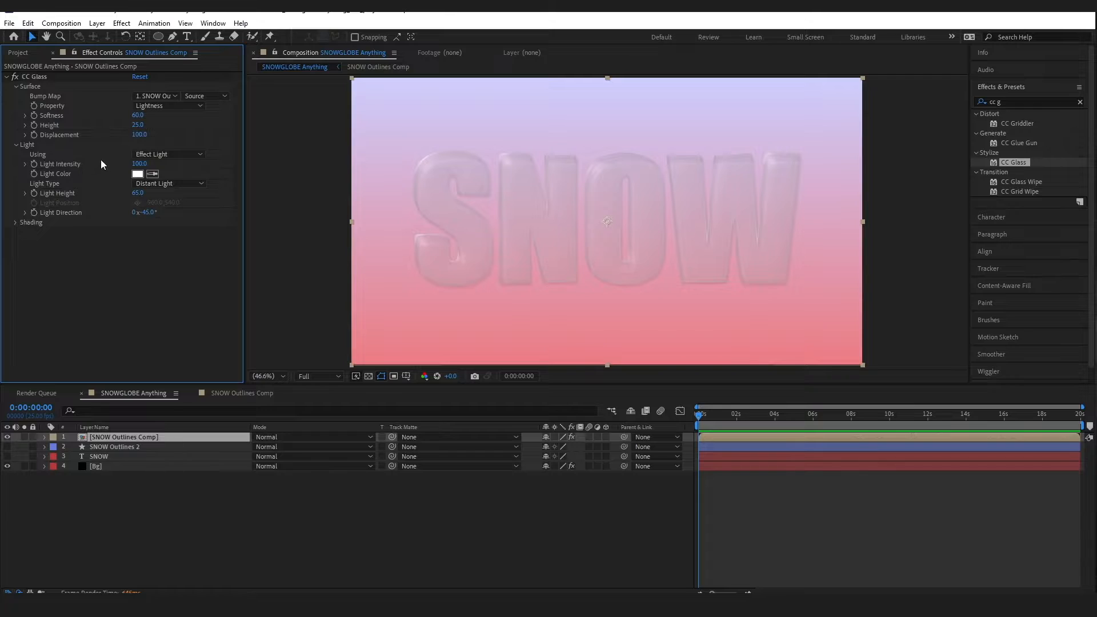
Make the CC Glass light a Point Light at height 68, positioned at 709,288
left_click(163, 157)
left_click(105, 254)
left_click_drag(138, 193, 140, 194)
left_click(138, 193)
type("68")
key("Return")
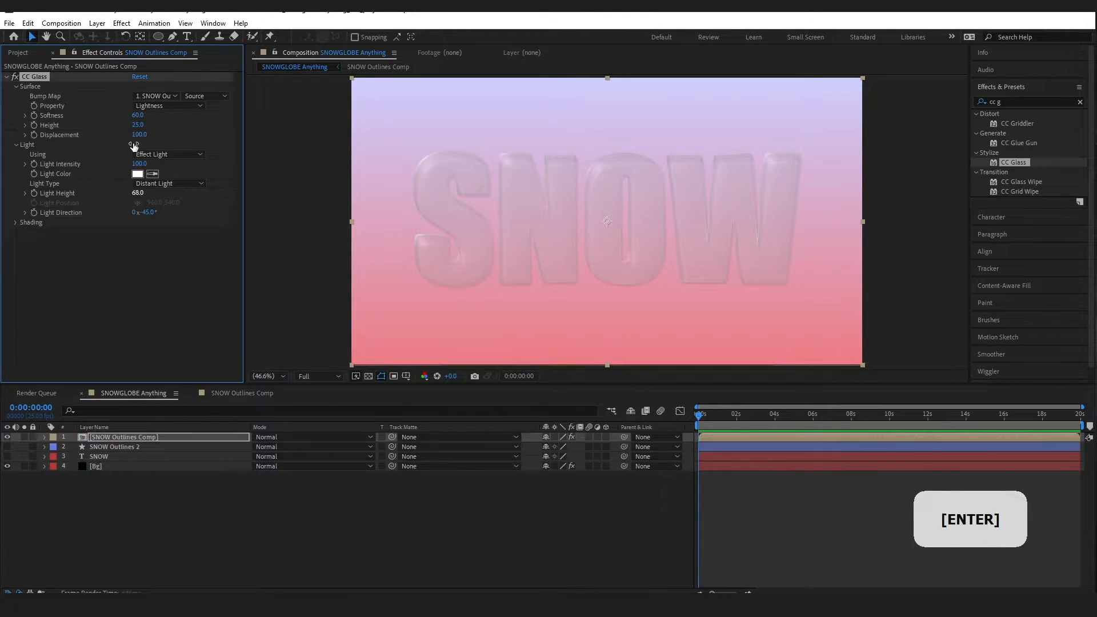
left_click(154, 183)
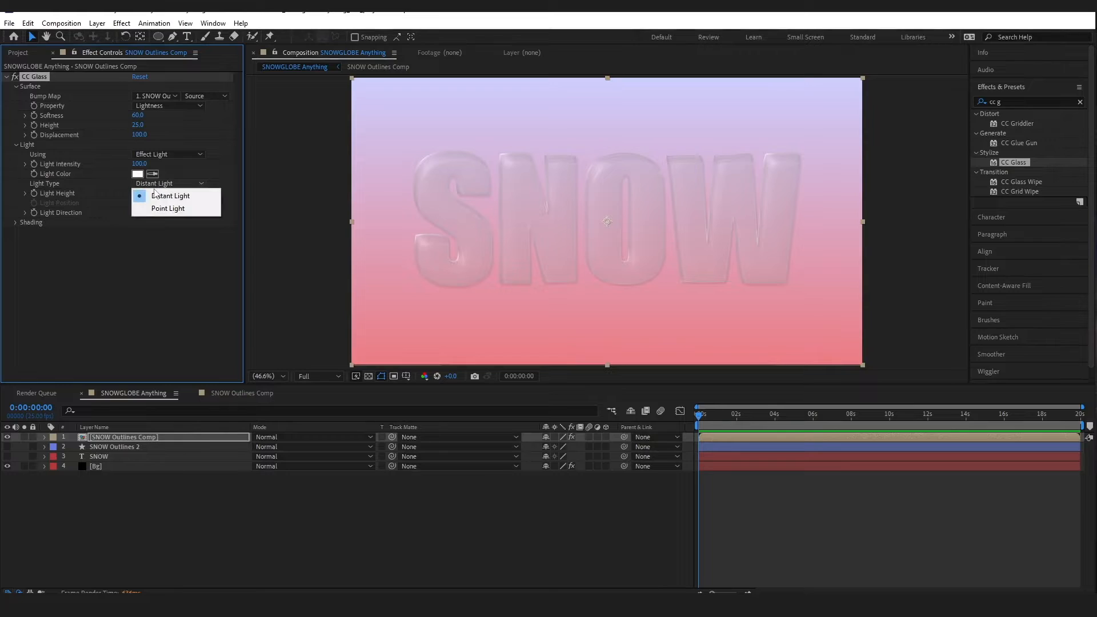
left_click(158, 206)
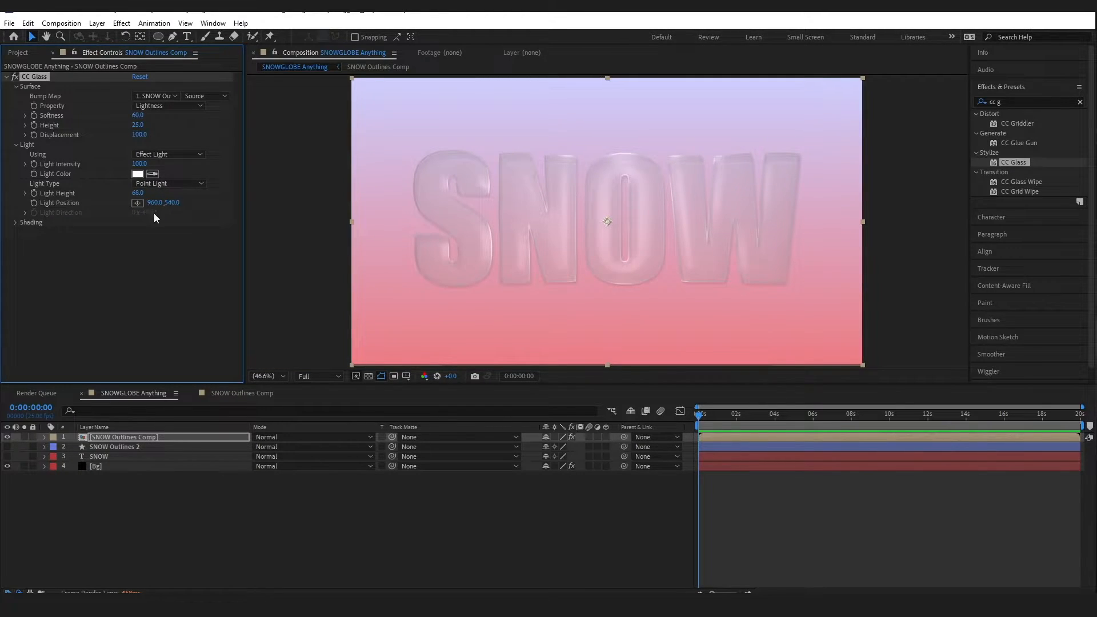
left_click_drag(154, 202, 17, 208)
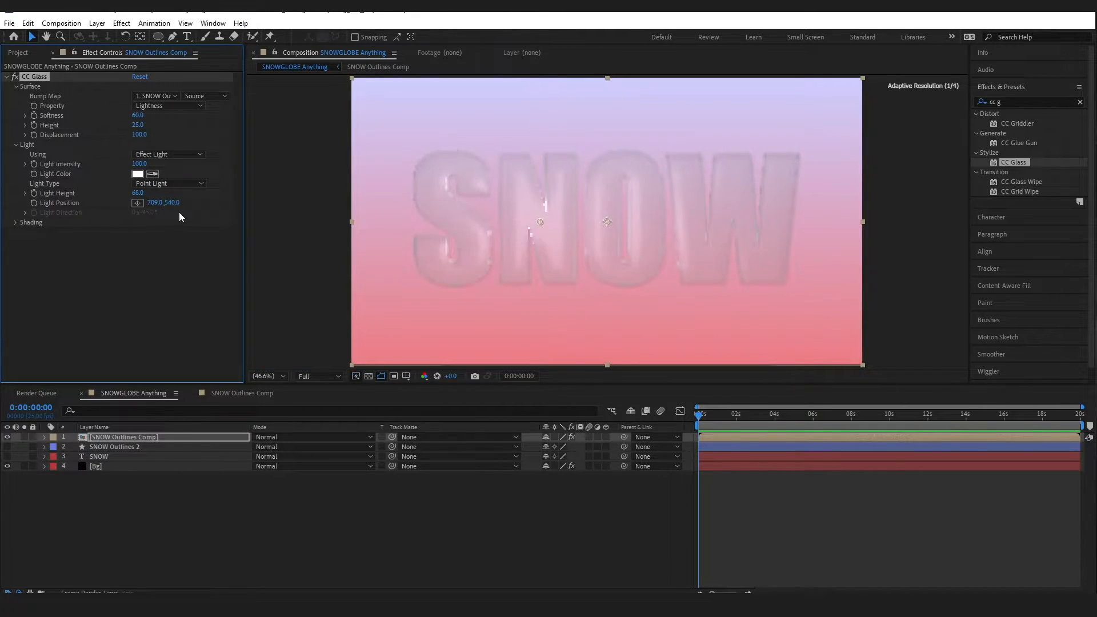
left_click_drag(172, 202, 22, 219)
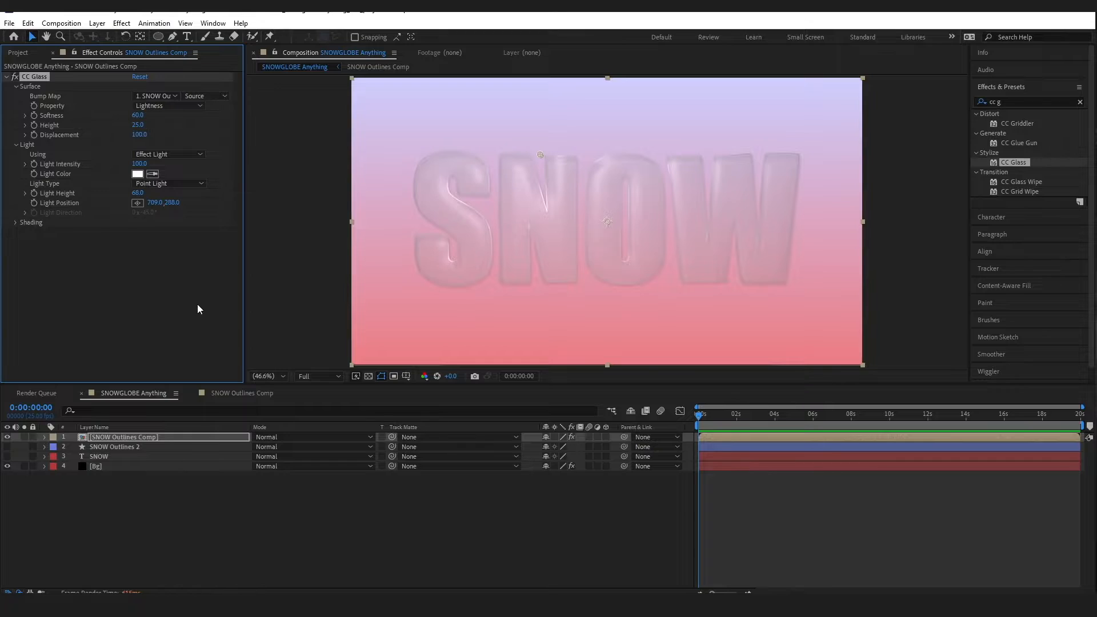
Set CC Glass shading to Ambient 41, Specular 100, Roughness 0.040 and Metal 0
left_click(16, 223)
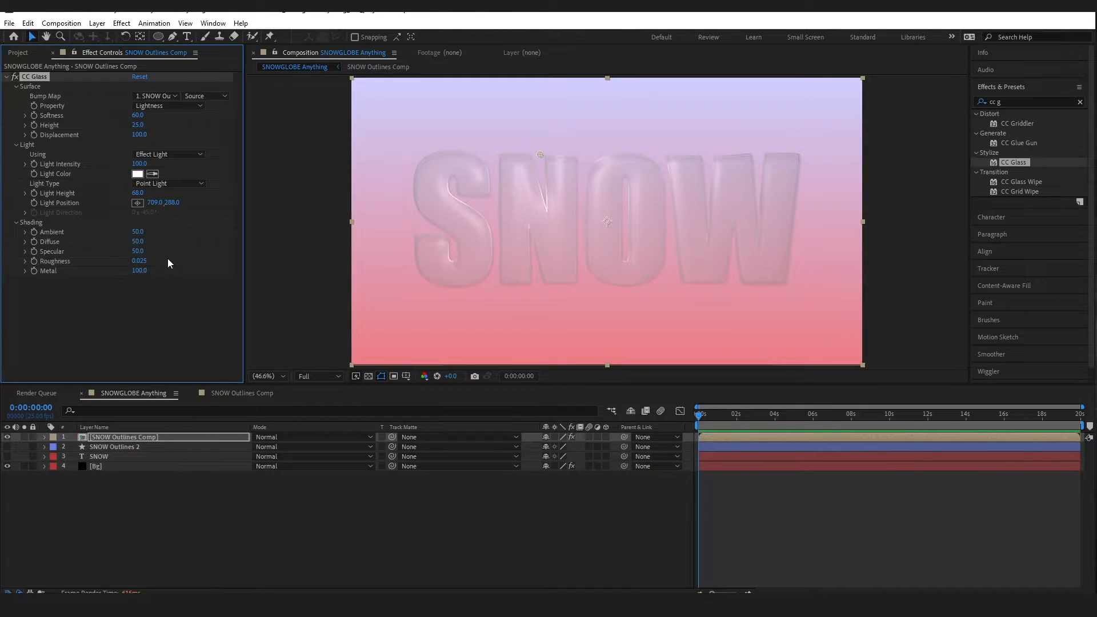
left_click(137, 231)
type("41")
key("Tab")
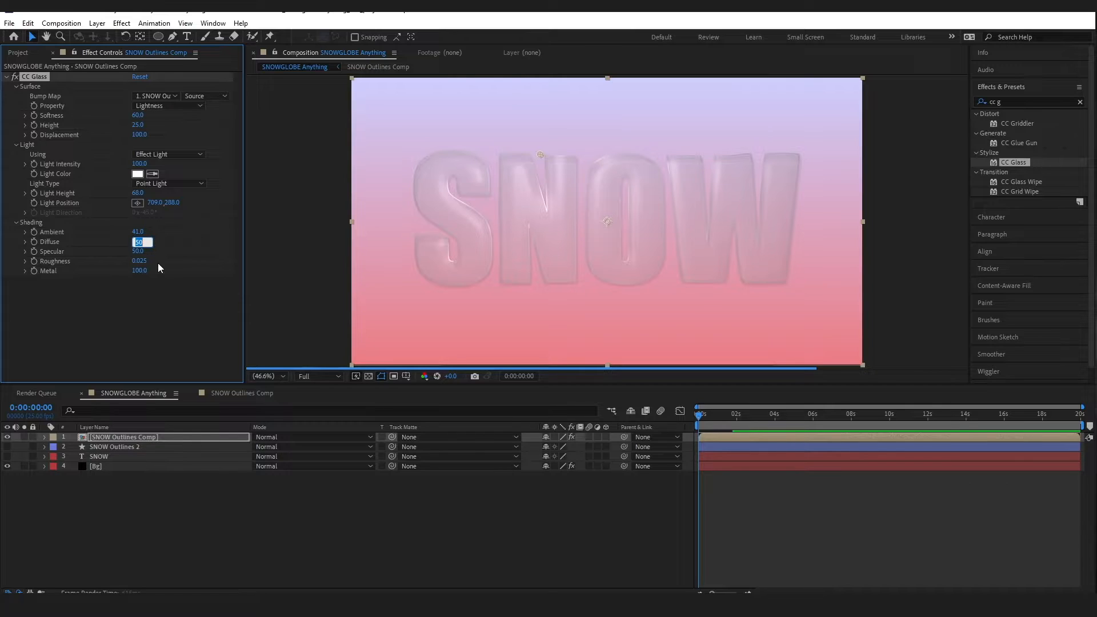
key("Tab")
type("100")
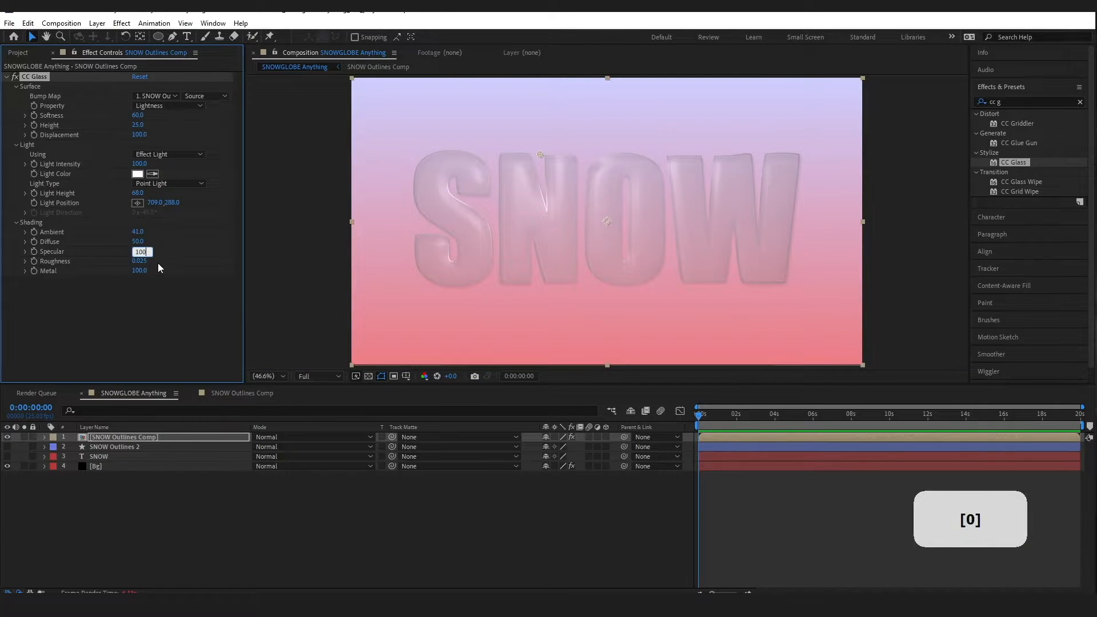
key("Tab")
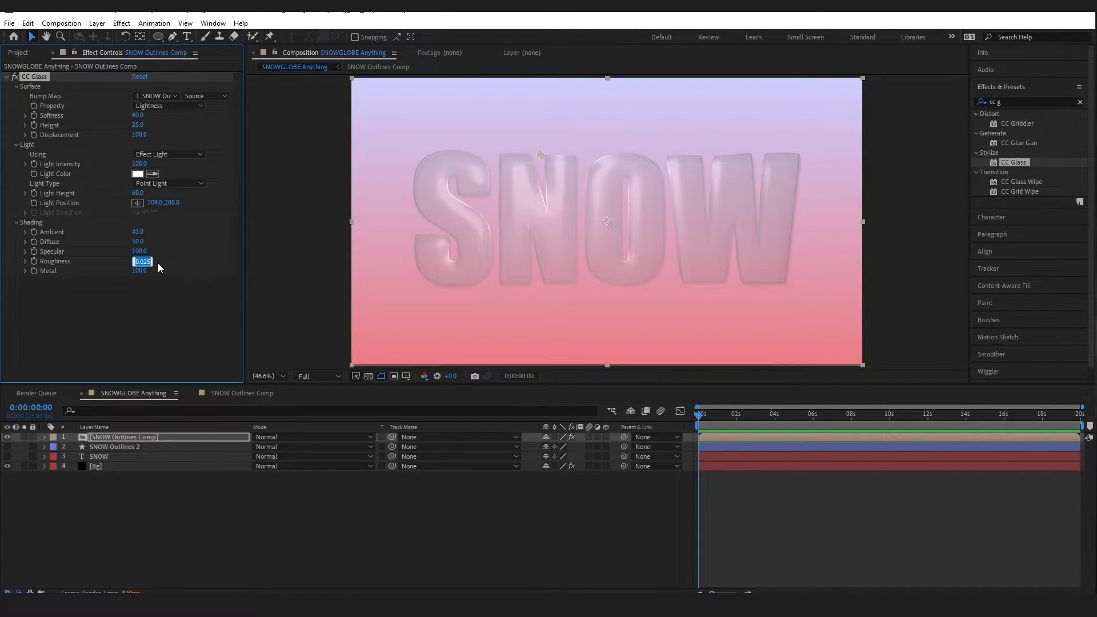
type("0.040")
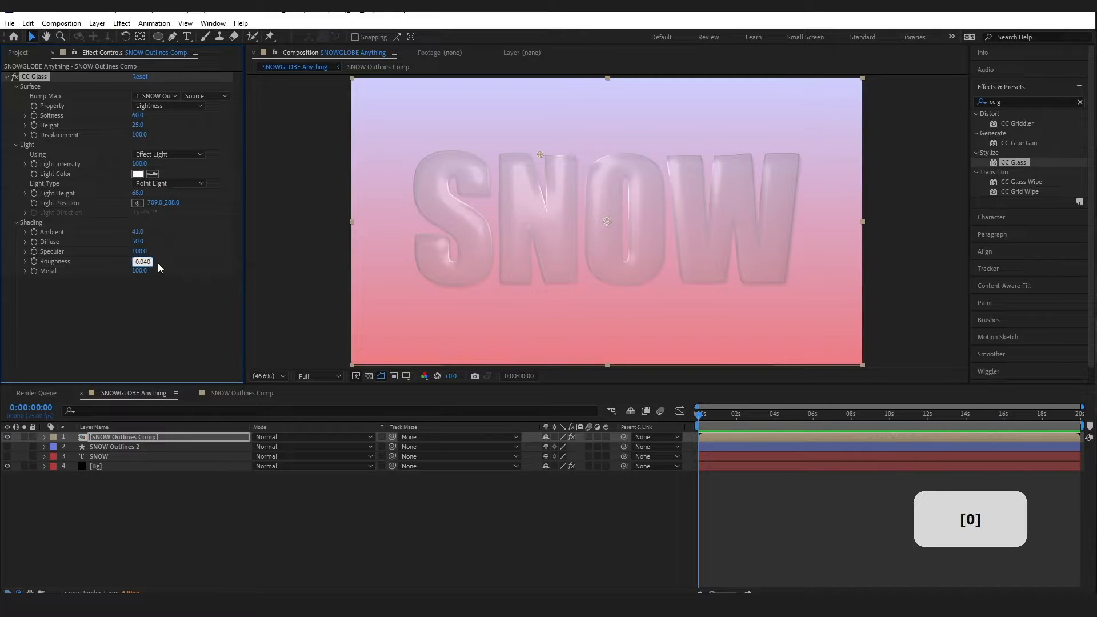
key("Tab")
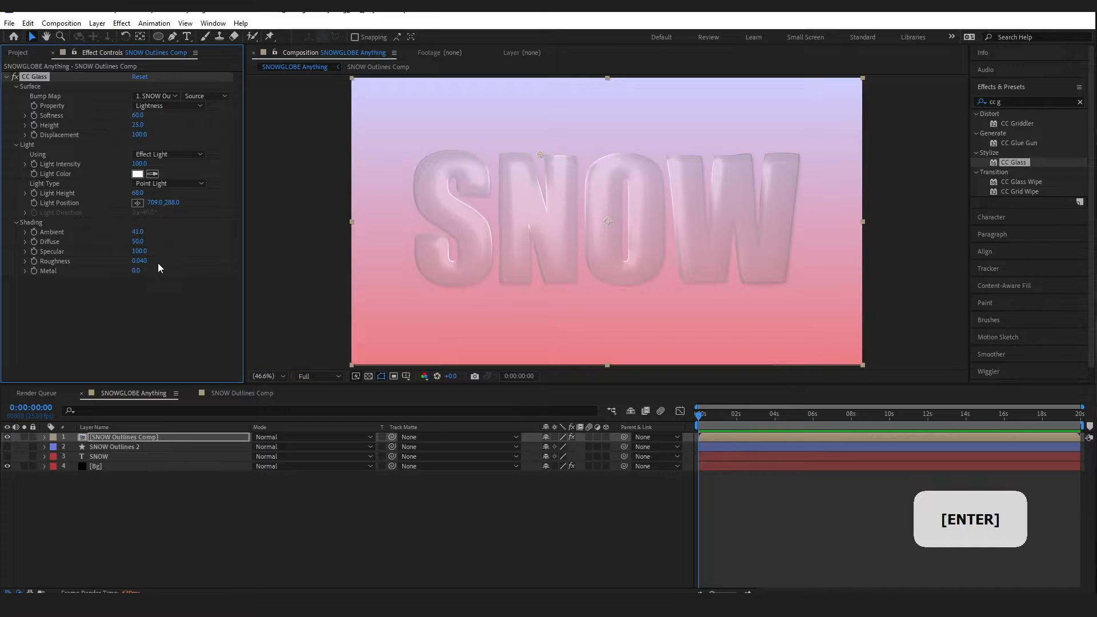
left_click(6, 77)
left_click(172, 38)
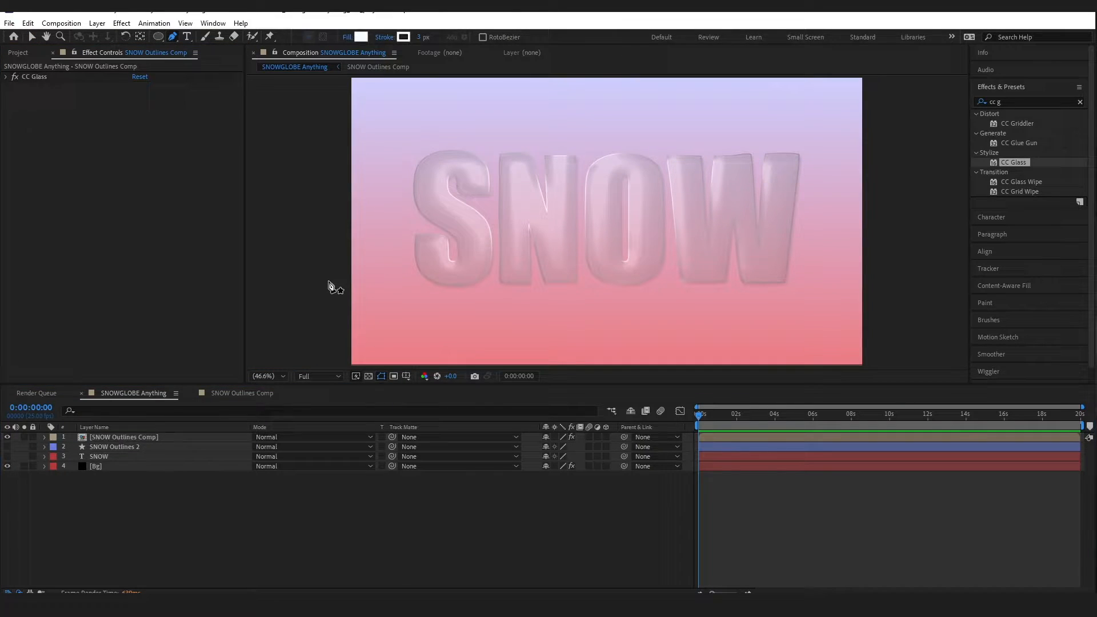
Draw a closed path with a wavy top edge across the lower half of SNOW
left_click(328, 280)
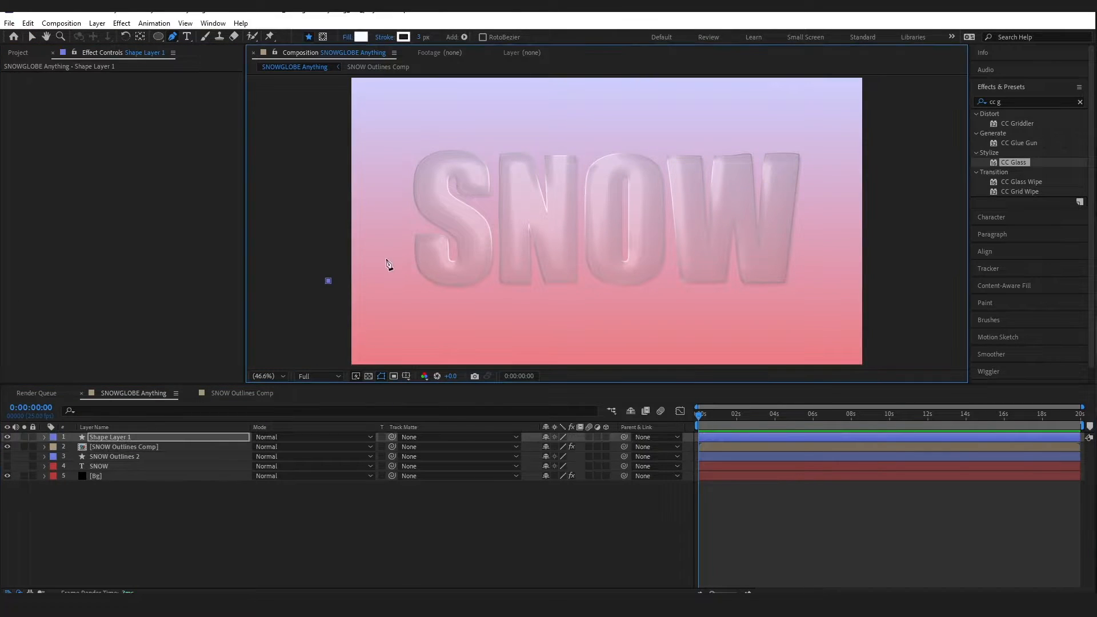
mouse_move(383, 255)
left_mouse_down()
mouse_move(479, 265)
mouse_move(534, 240)
left_mouse_up()
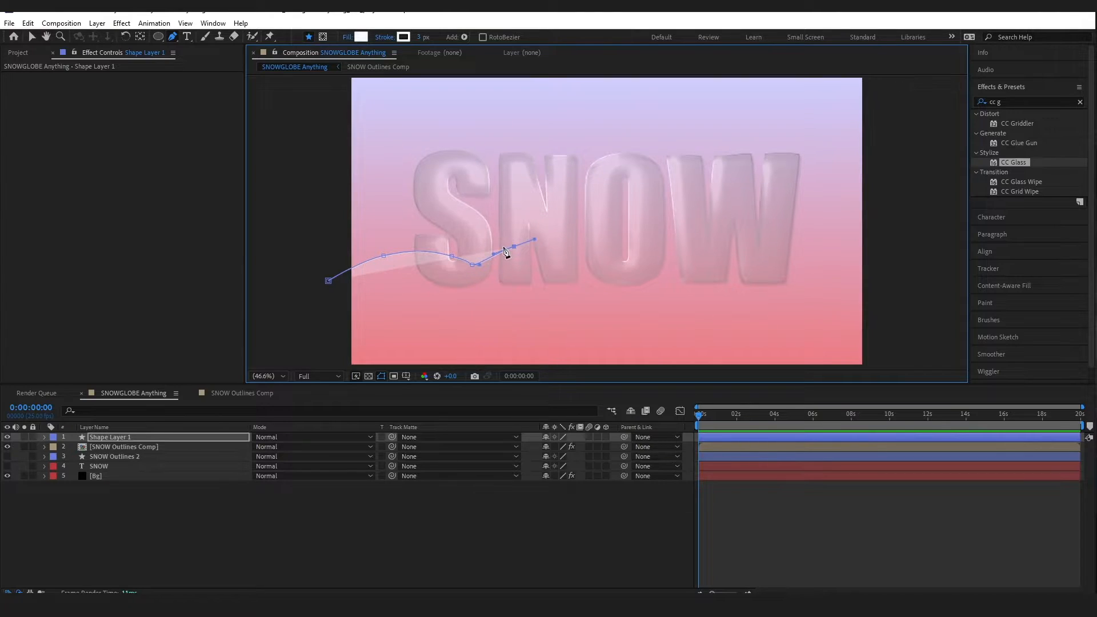
key("ctrl+z")
key("ctrl+z")
key("ctrl+z")
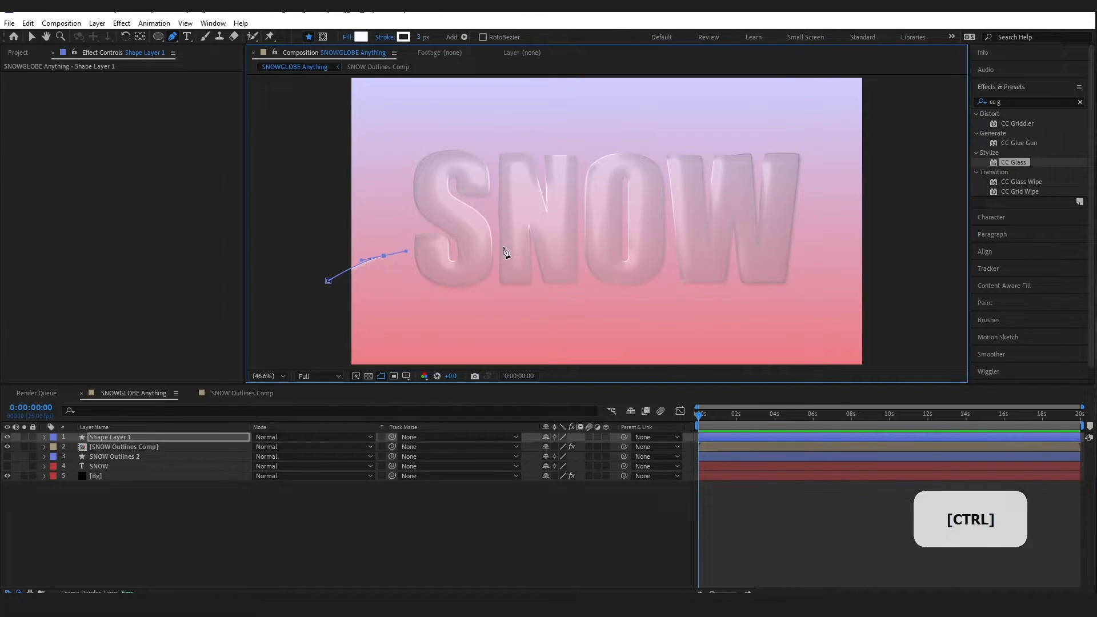
left_click_drag(452, 244, 752, 257)
left_click_drag(774, 260, 841, 255)
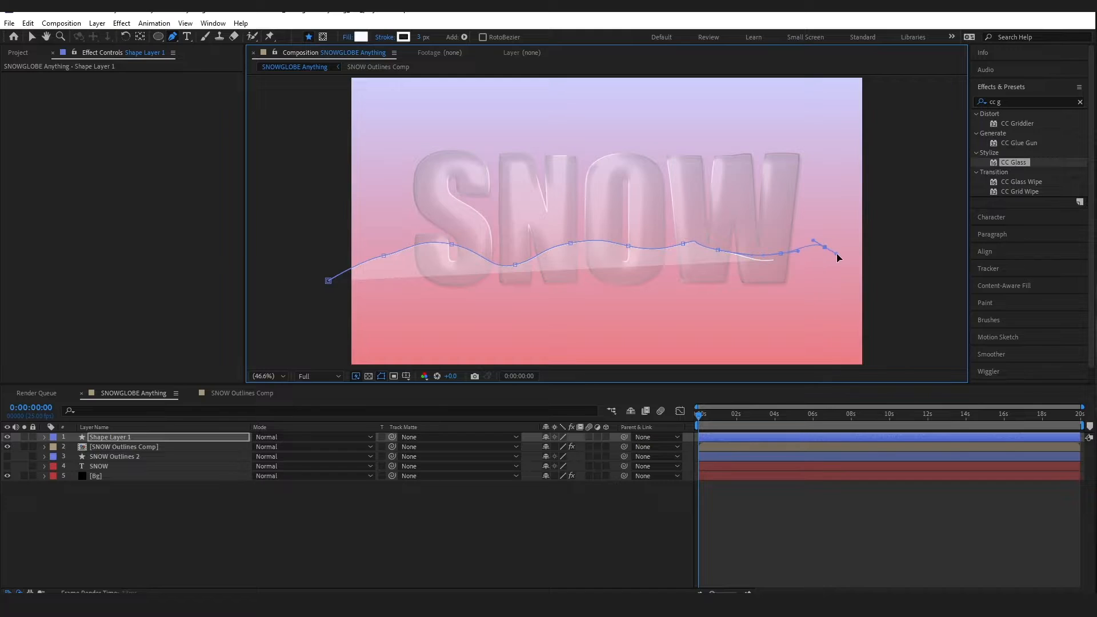
left_click(846, 293)
left_click(690, 329)
left_click(593, 330)
left_click(452, 311)
left_click(335, 293)
left_click(328, 281)
left_click(99, 440)
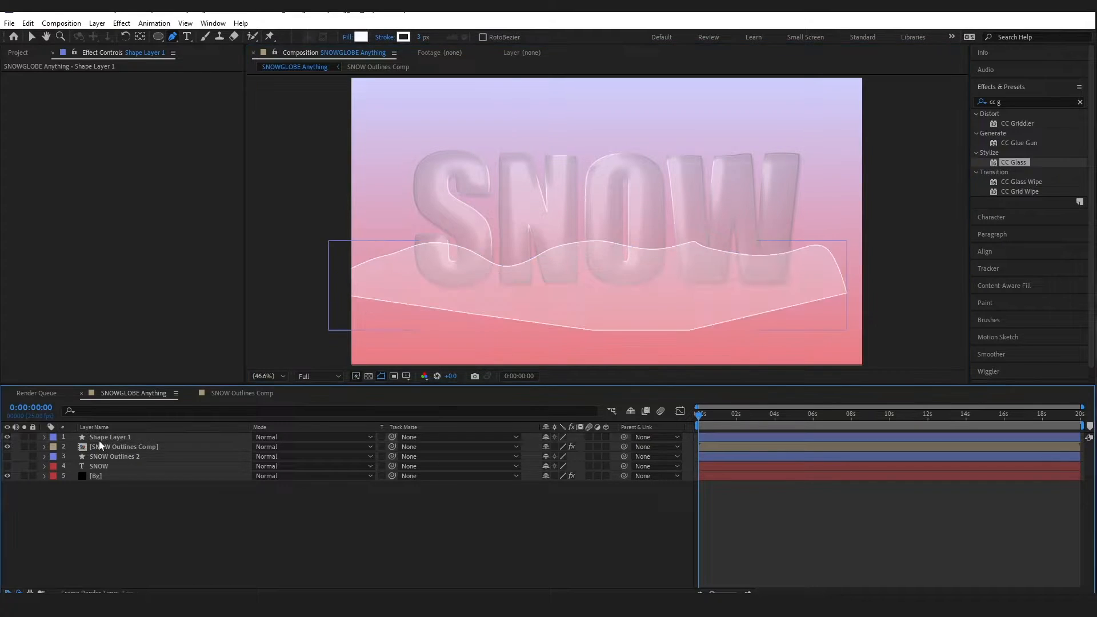
left_click(174, 38)
Refine the wavy top edge under the W by adding, curving and deleting vertices
left_click(215, 79)
left_click(684, 244)
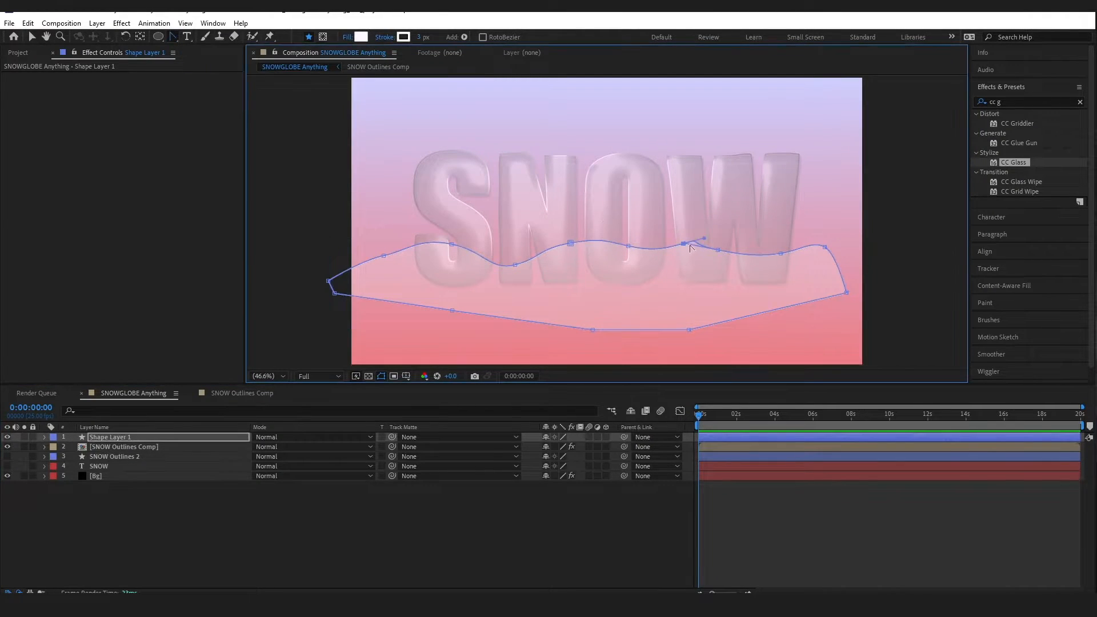
left_click(720, 252)
left_click(173, 37)
left_click(200, 48)
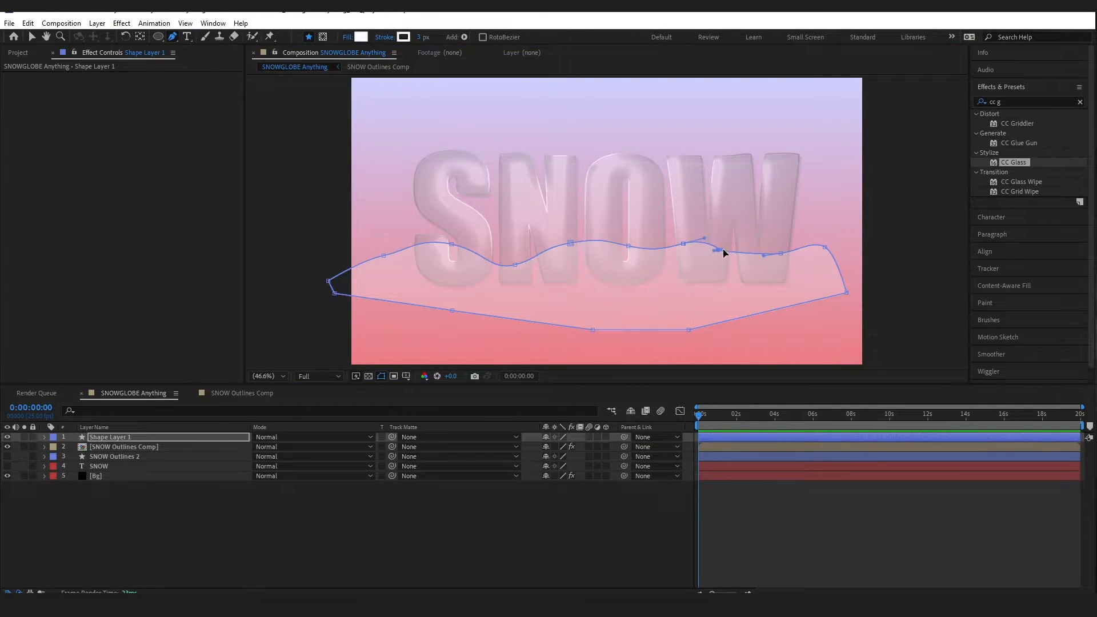
left_click_drag(724, 251, 743, 250)
mouse_move(714, 249)
left_mouse_down()
mouse_move(699, 248)
mouse_move(728, 252)
left_mouse_up()
left_click(672, 246)
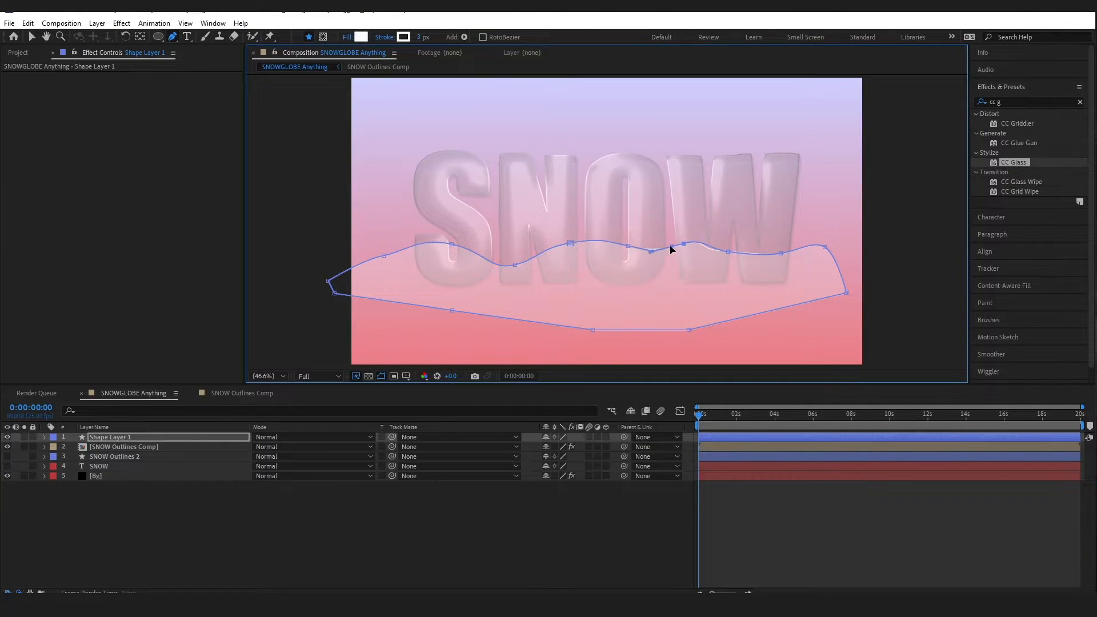
left_click(173, 37)
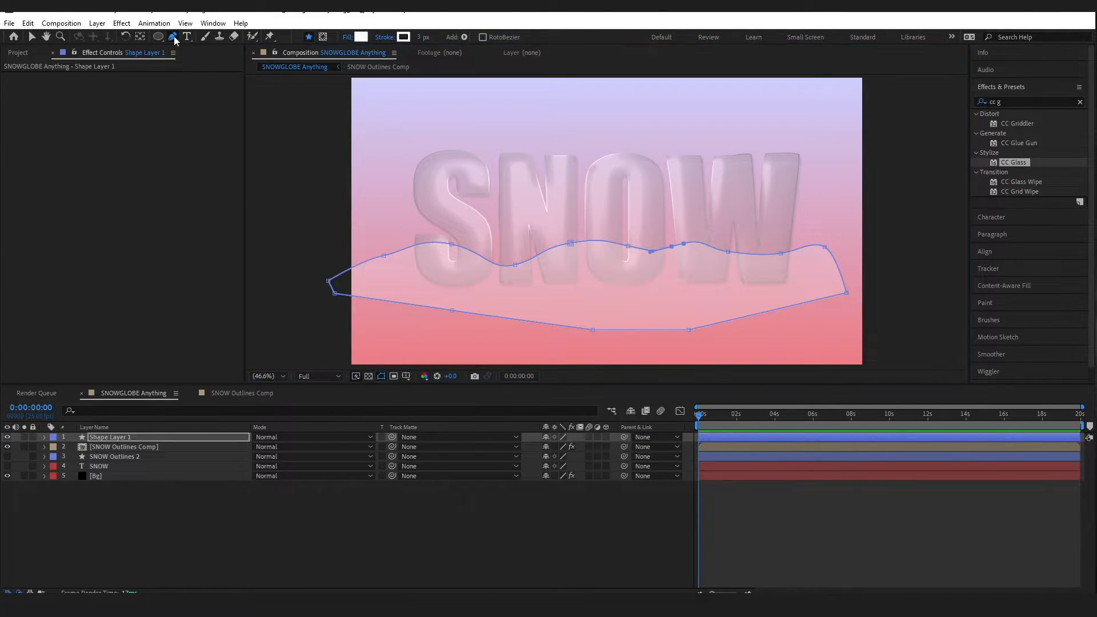
left_click(220, 61)
left_click(685, 246)
left_click(671, 246)
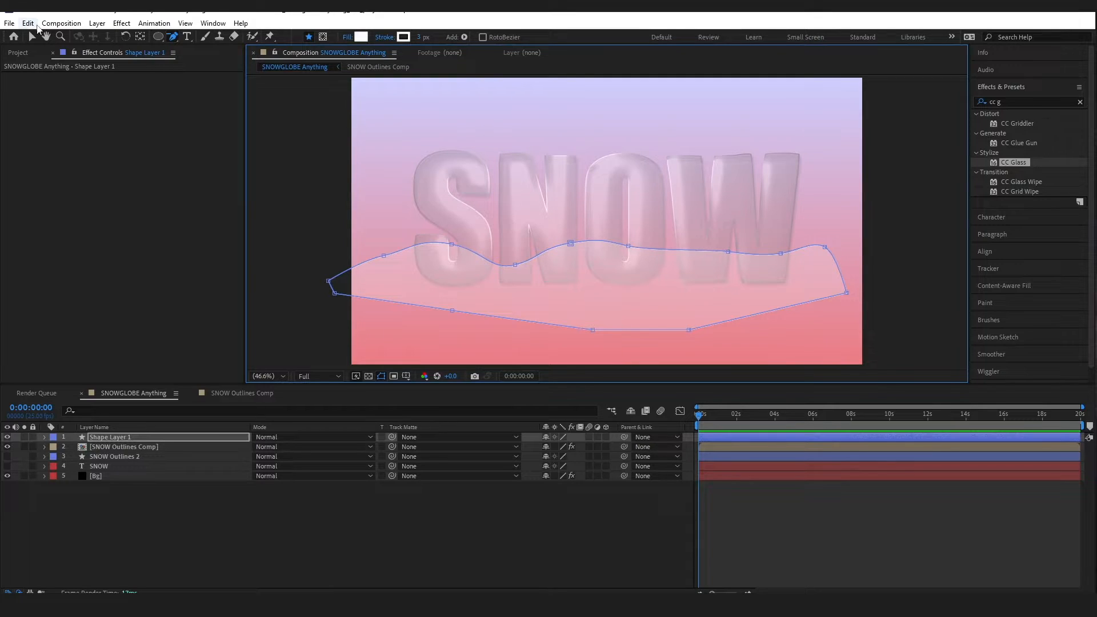
Return to the Selection tool and reselect Shape Layer 1
left_click(32, 37)
left_click(155, 528)
left_click(124, 437)
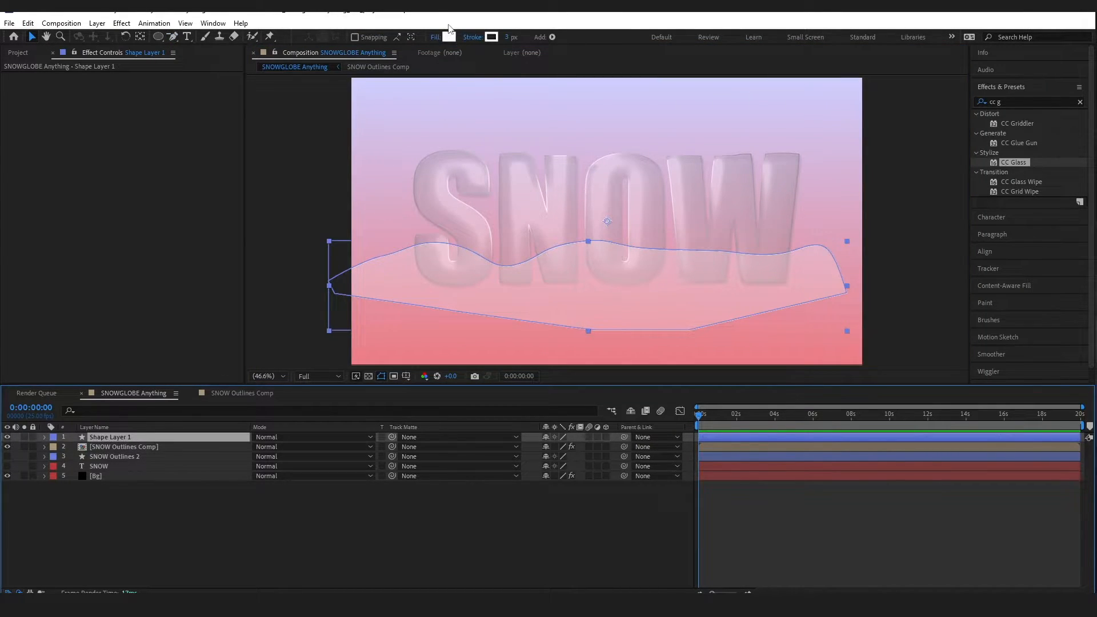
left_click(434, 38)
Fill the snowdrift solid white at 100% and move Shape Layer 1 beneath SNOW Outlines Comp
left_click_drag(587, 296, 759, 297)
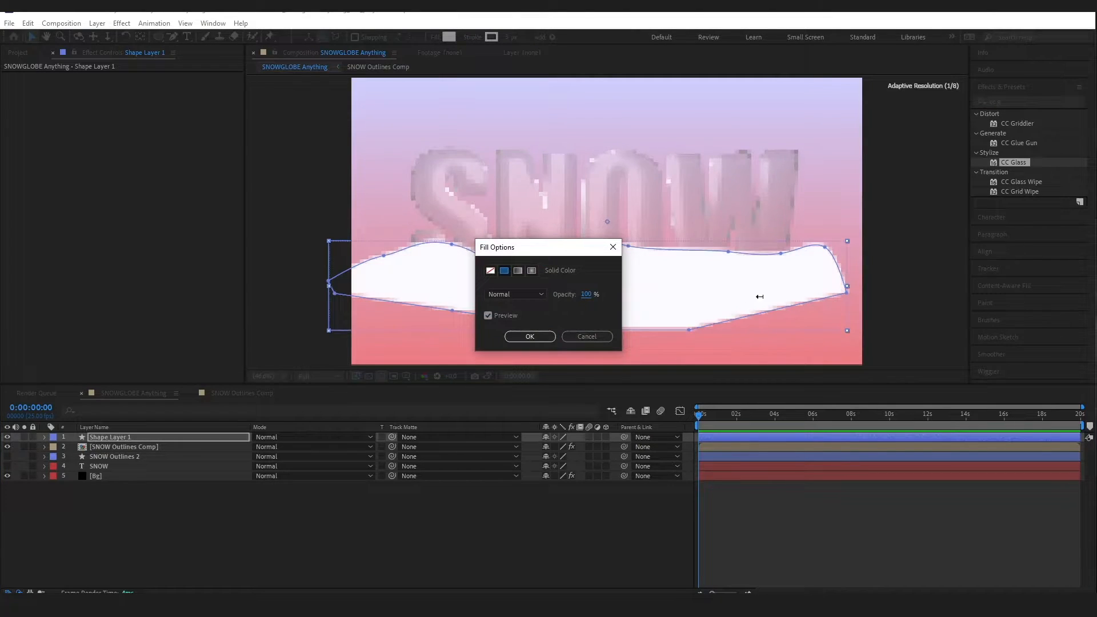
left_click(530, 336)
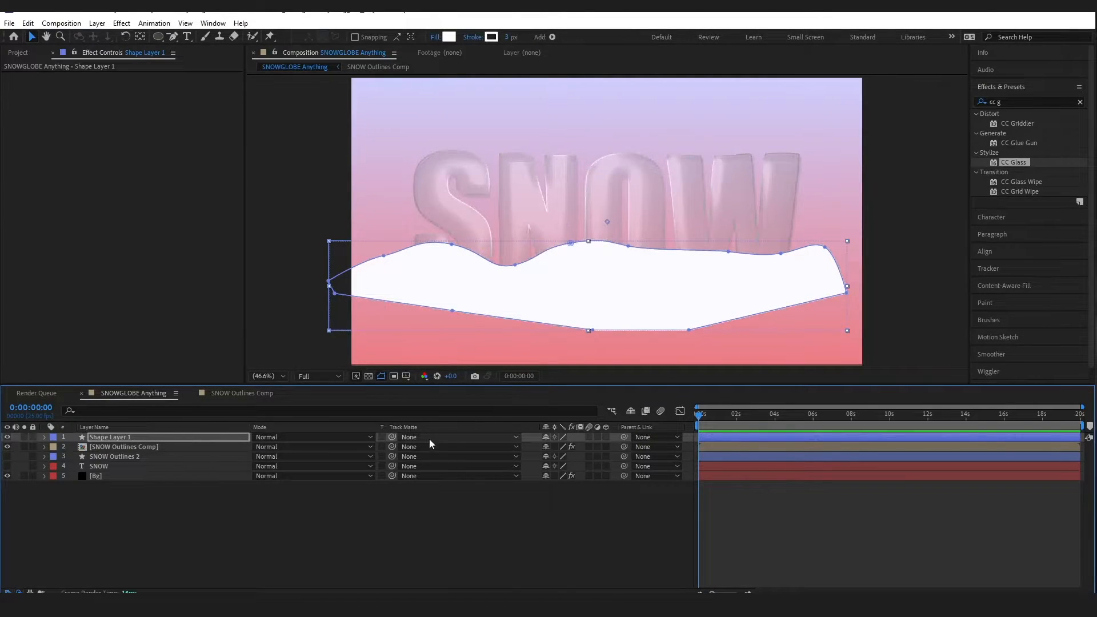
left_click_drag(132, 438, 135, 454)
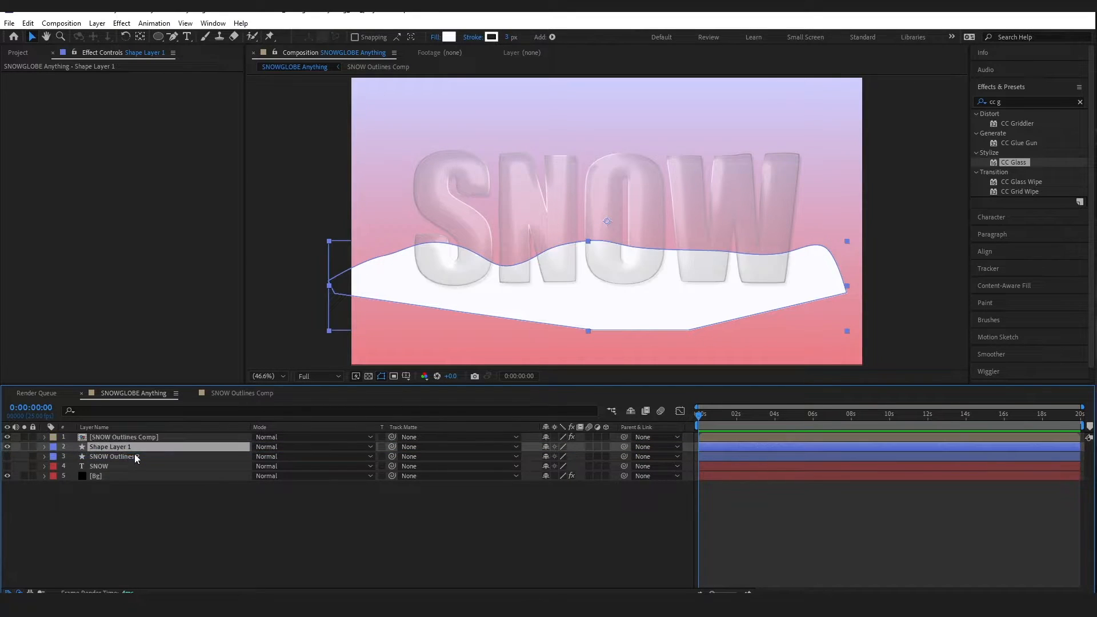
right_click(111, 449)
left_click(163, 415)
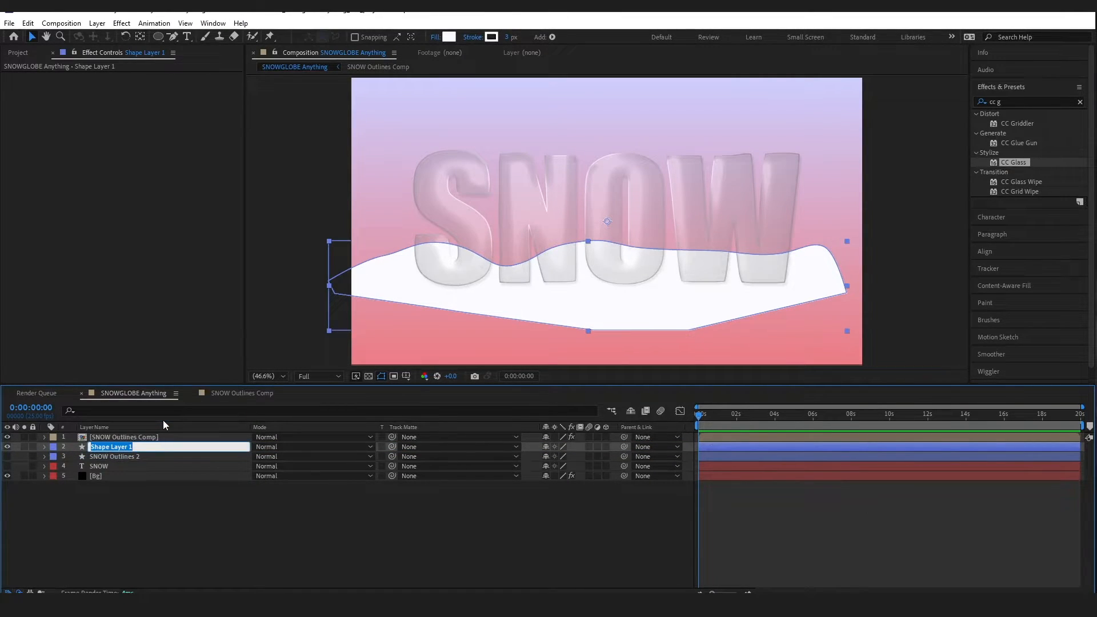
Name the snow shape layer 'Snow In Globe'
key("Caps_Lock")
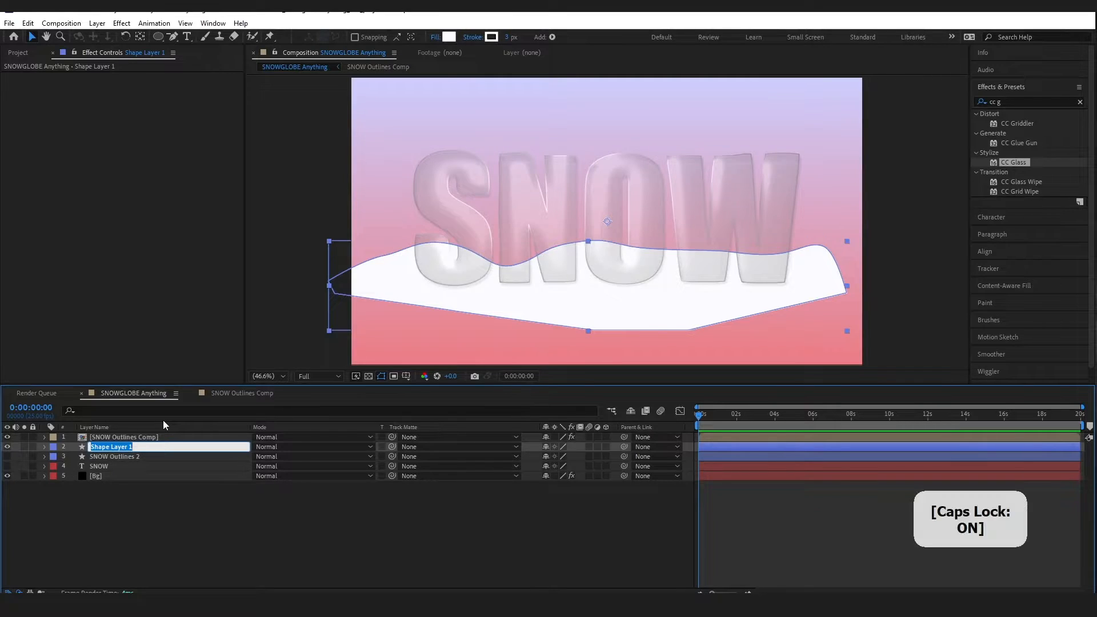
type("Snow")
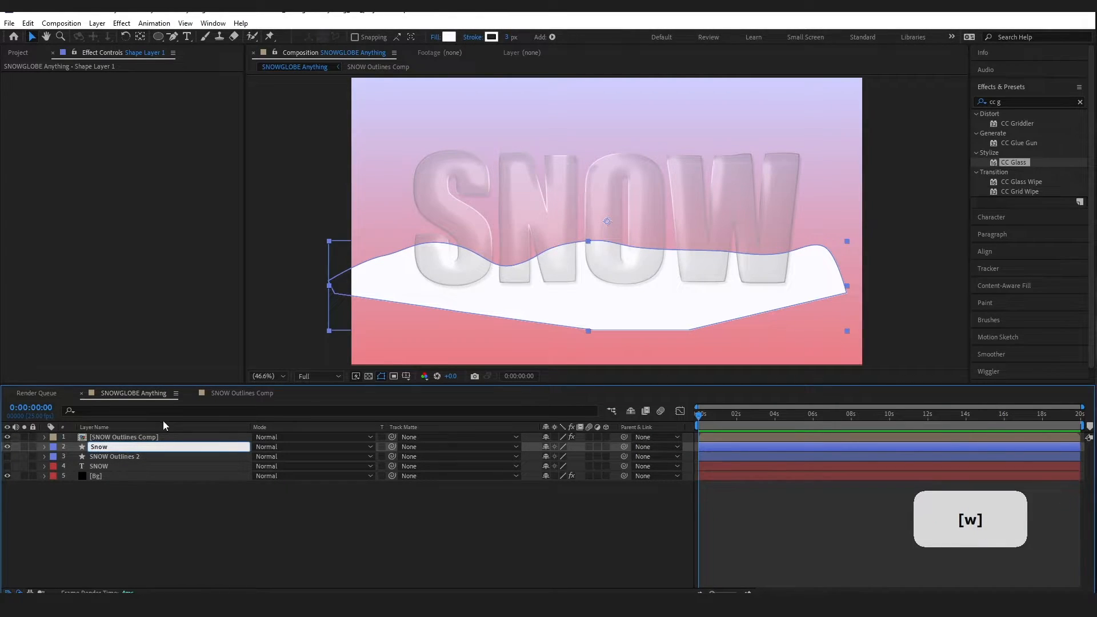
key("Caps_Lock")
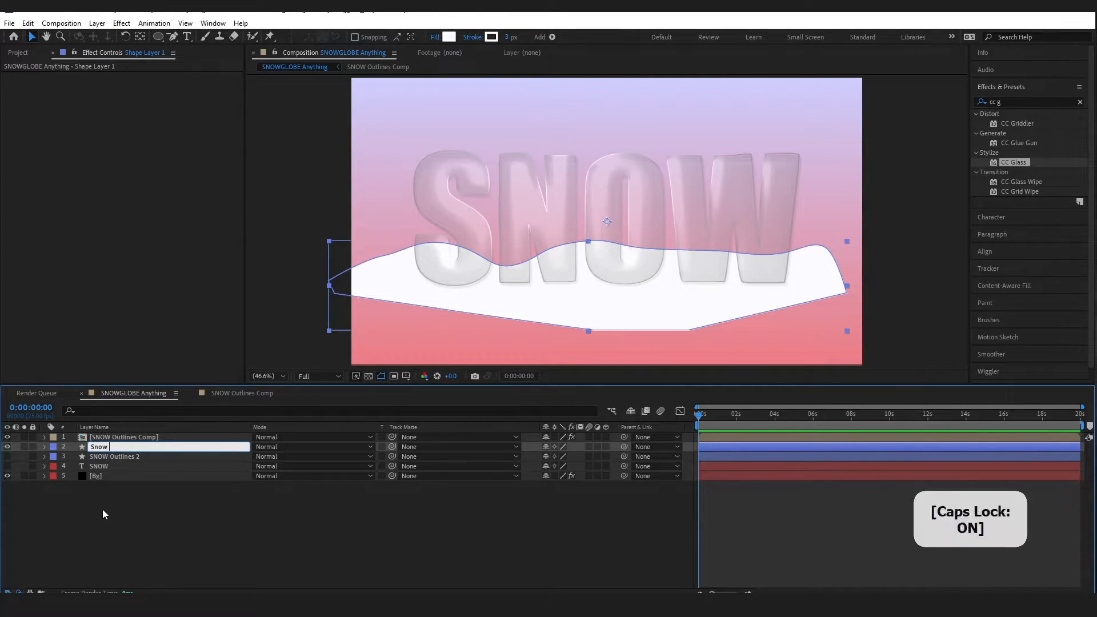
type("In Globe")
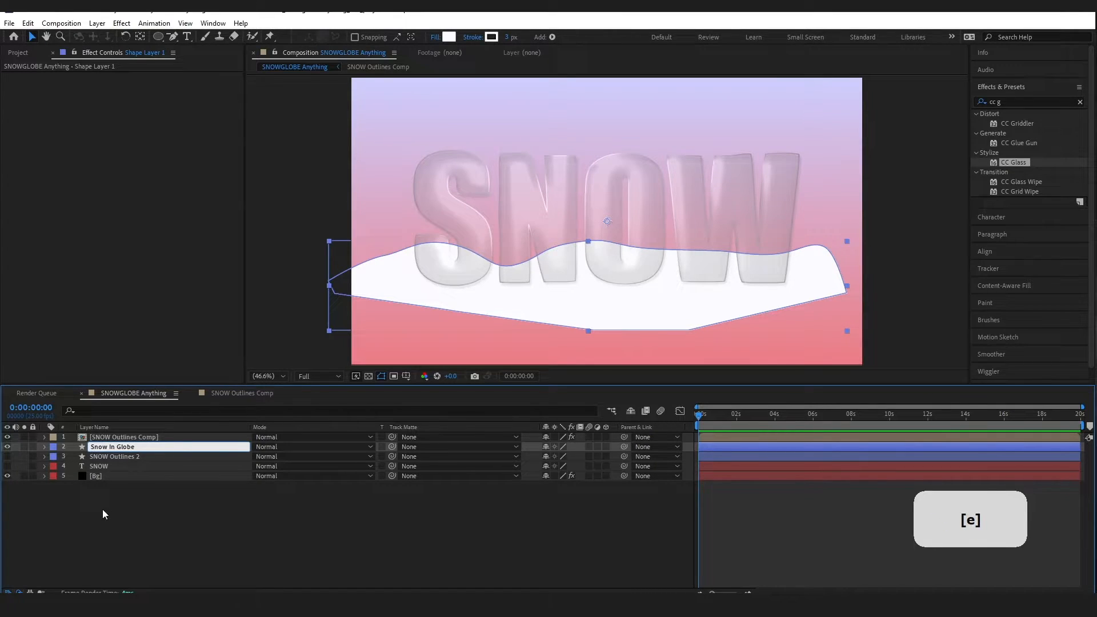
left_click(102, 509)
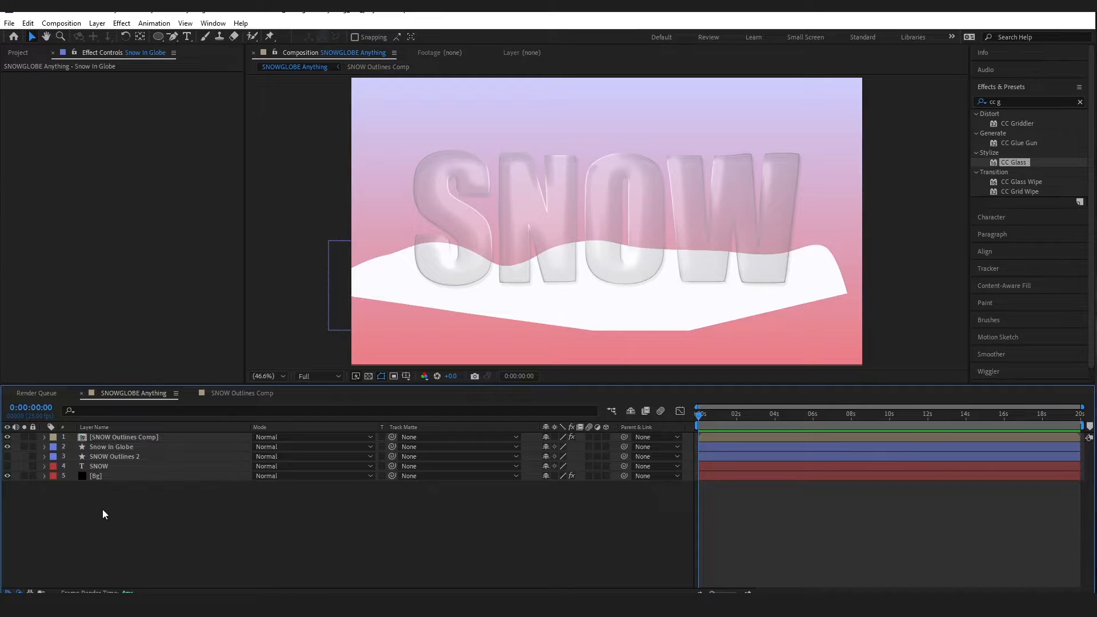
Rename SNOW Outlines 2 to 'SNOW Outlines for snow in globe'
right_click(123, 458)
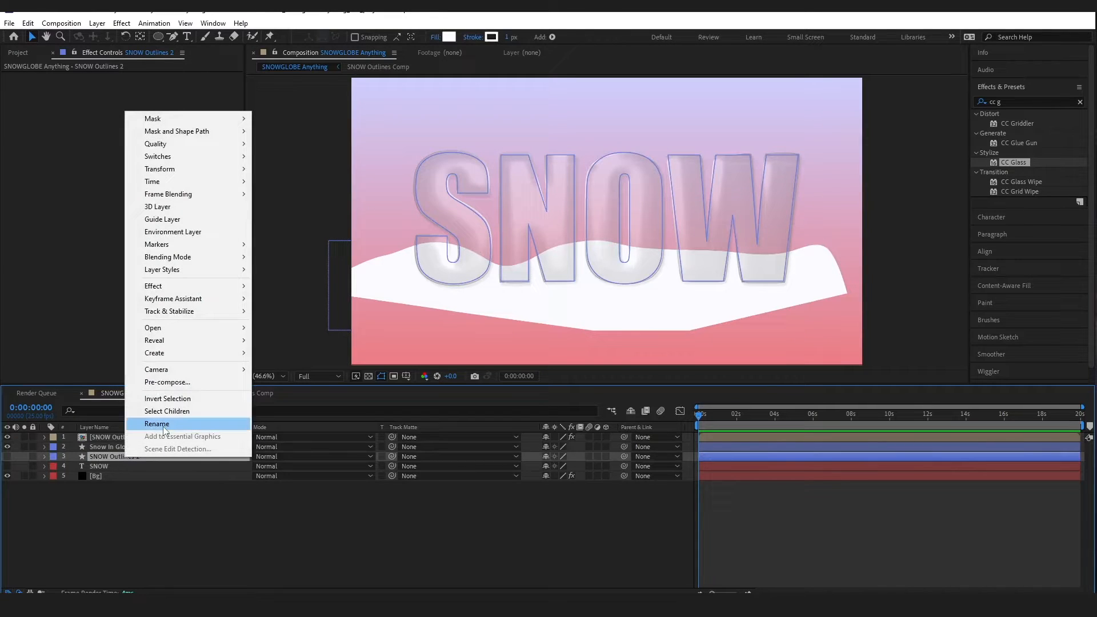
left_click(183, 421)
left_click(147, 456)
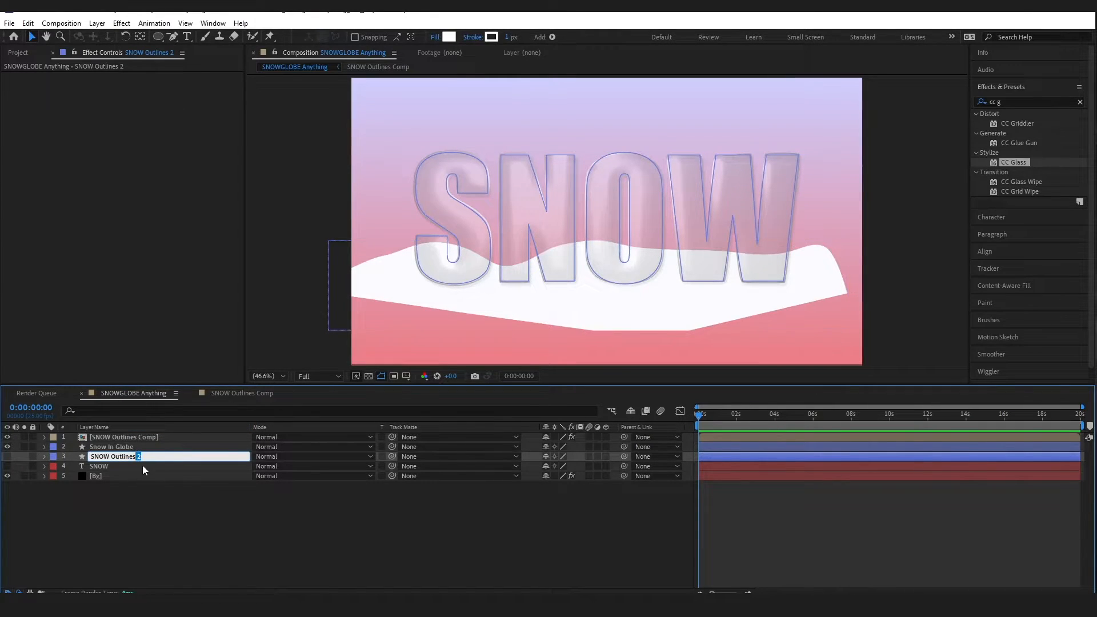
type("for snow in globe")
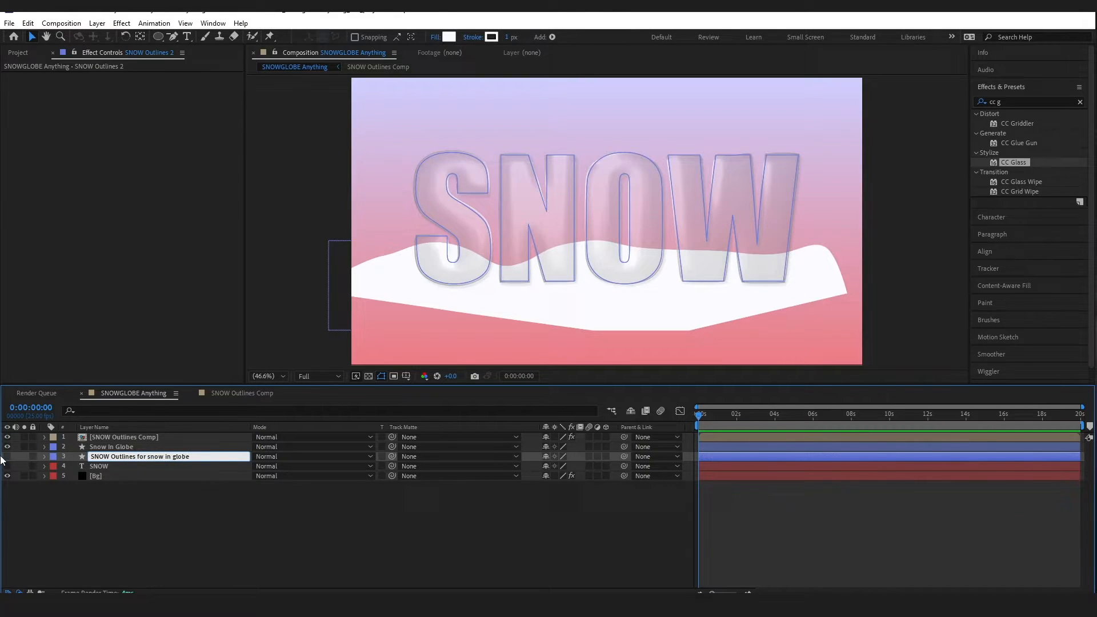
left_click(191, 539)
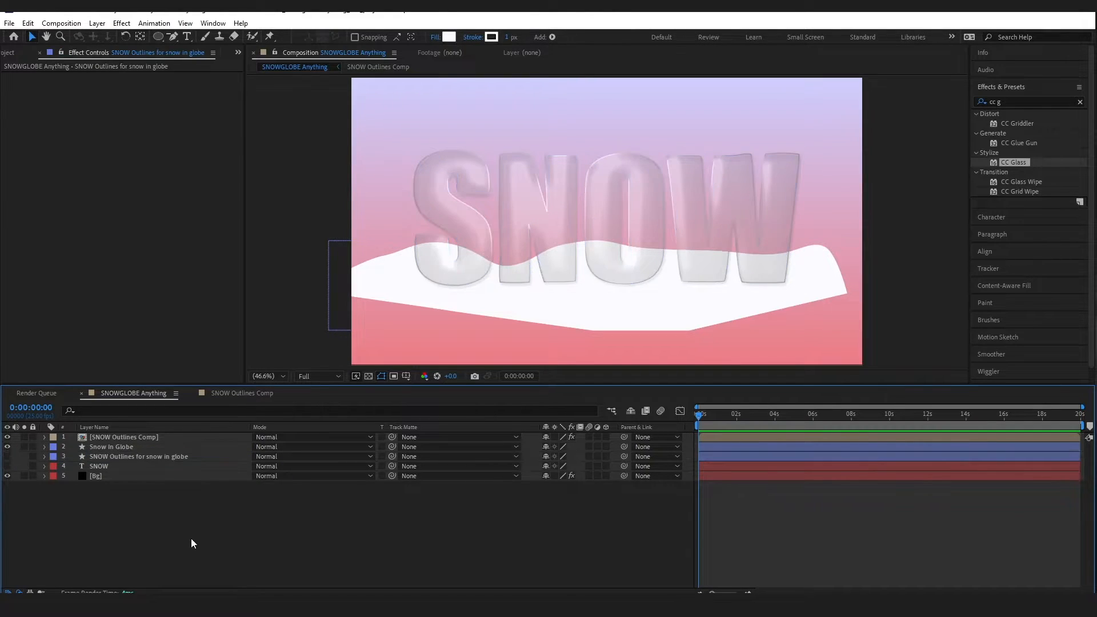
left_click(136, 457)
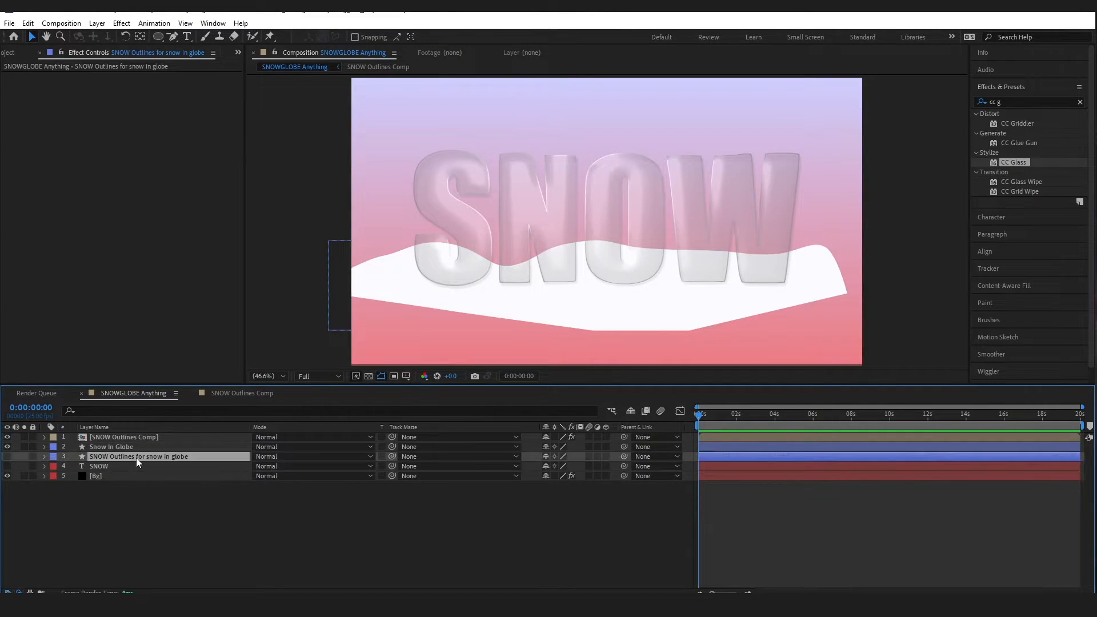
Set the outlines layer's Track Matte to '2. Snow In Globe' and make it visible
left_click(429, 456)
left_click(443, 497)
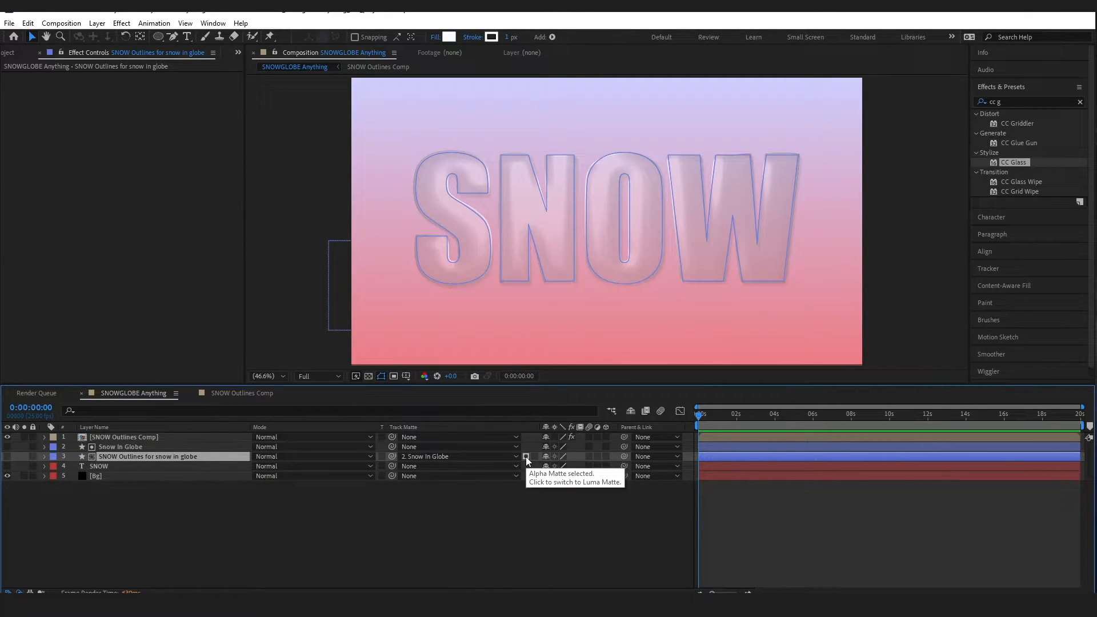
left_click(7, 457)
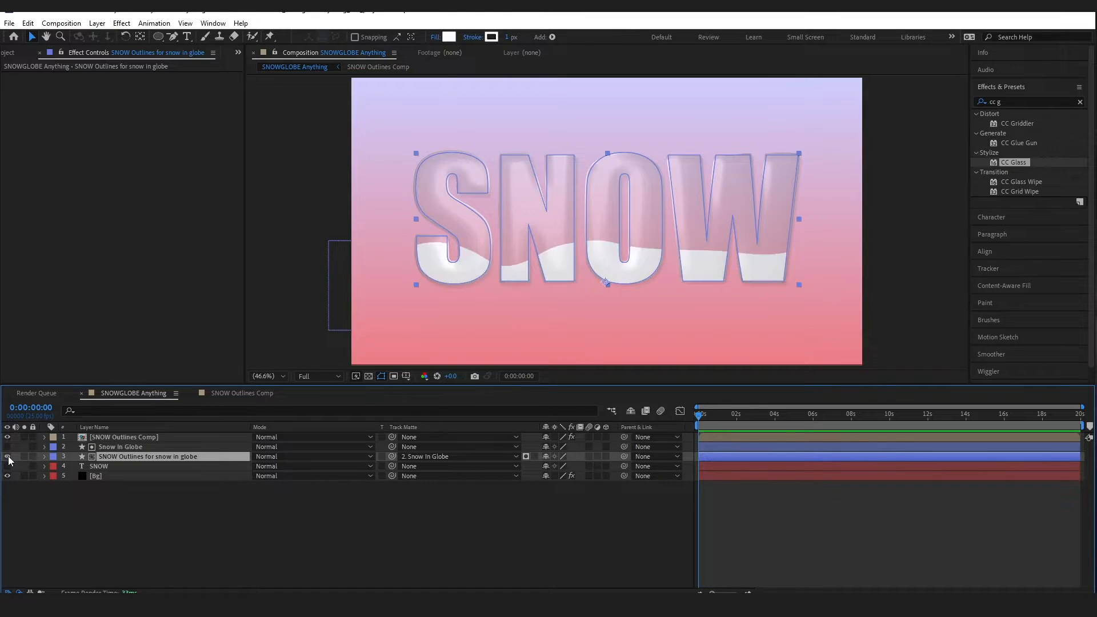
Reshape the Snow In Globe path so the snow sits higher inside the letters
left_click(436, 542)
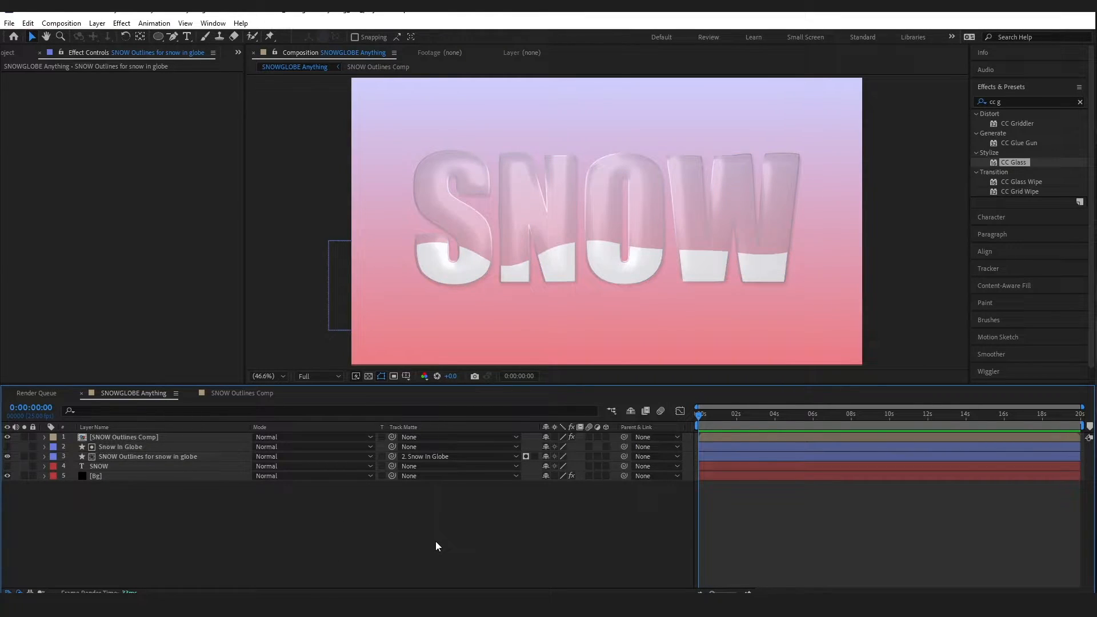
left_click(120, 447)
left_click(458, 255)
left_click_drag(459, 256, 491, 251)
key("ctrl+z")
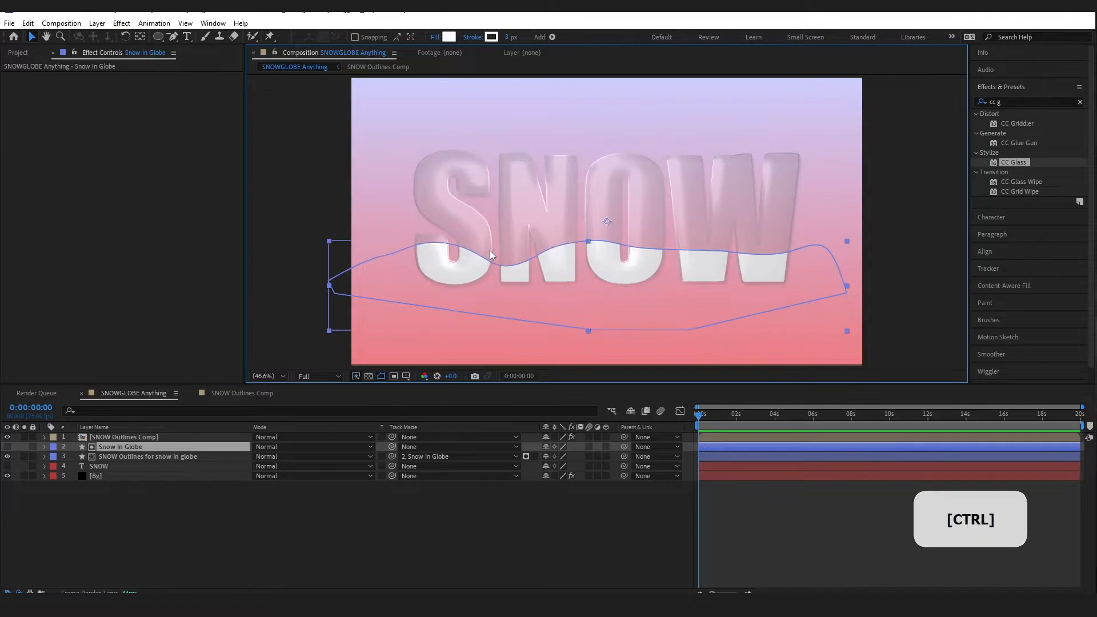
mouse_move(591, 244)
left_mouse_down()
mouse_move(591, 224)
mouse_move(592, 239)
left_mouse_up()
left_click_drag(589, 302, 584, 340)
left_click_drag(571, 246, 565, 240)
left_click(574, 506)
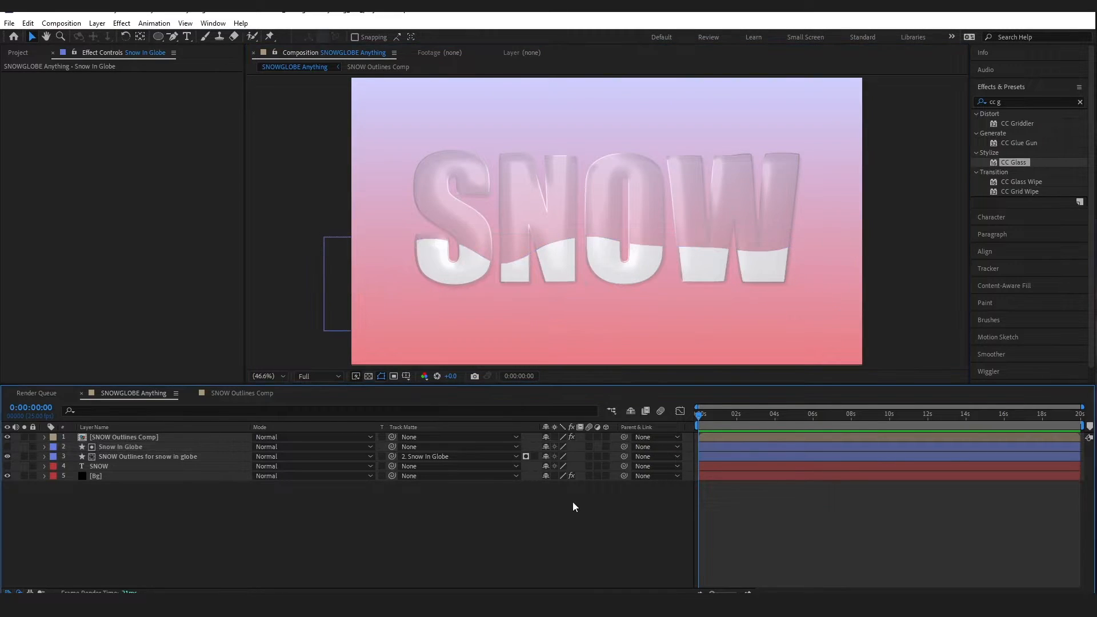
Apply Gradient Ramp to the outlines layer with colours white to C9979A
left_click(139, 456)
left_click(1012, 102)
key("BackSpace")
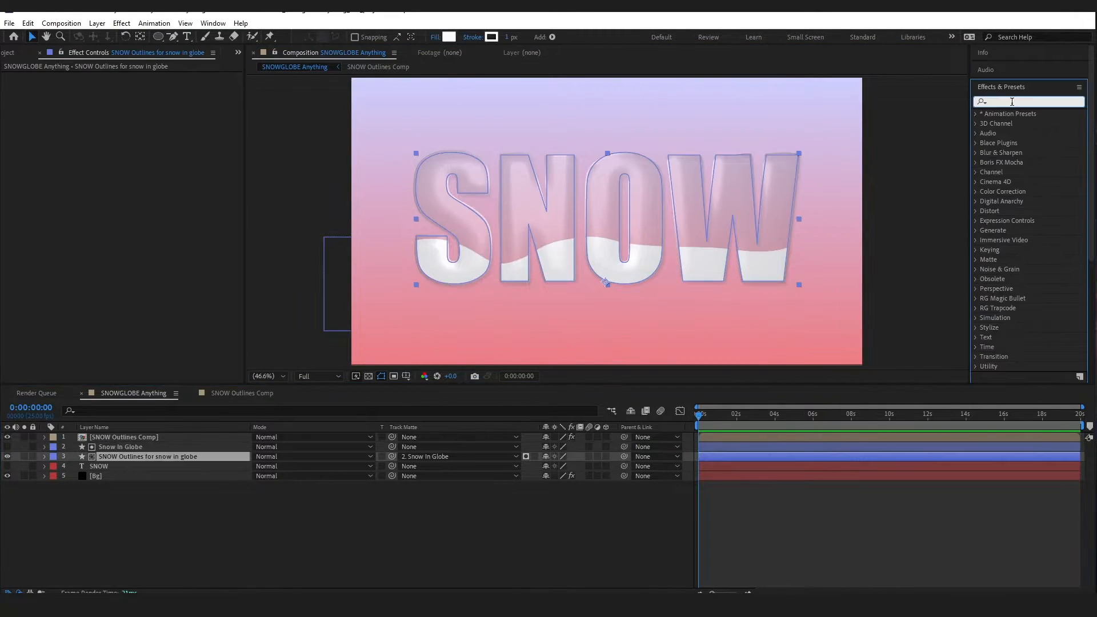
type("grad")
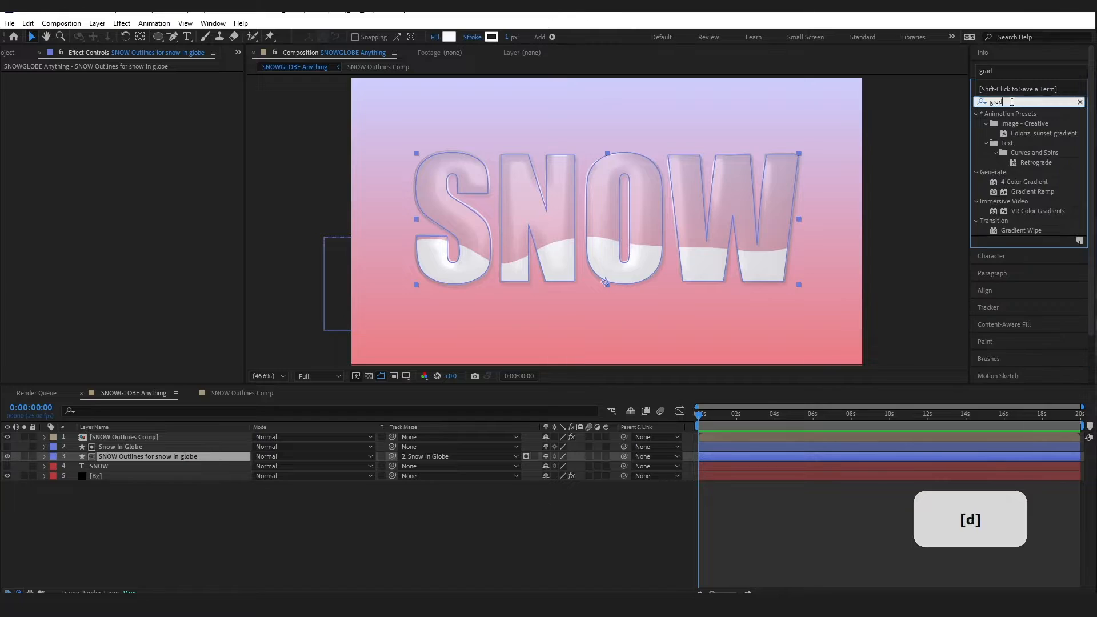
left_click_drag(1048, 194, 129, 456)
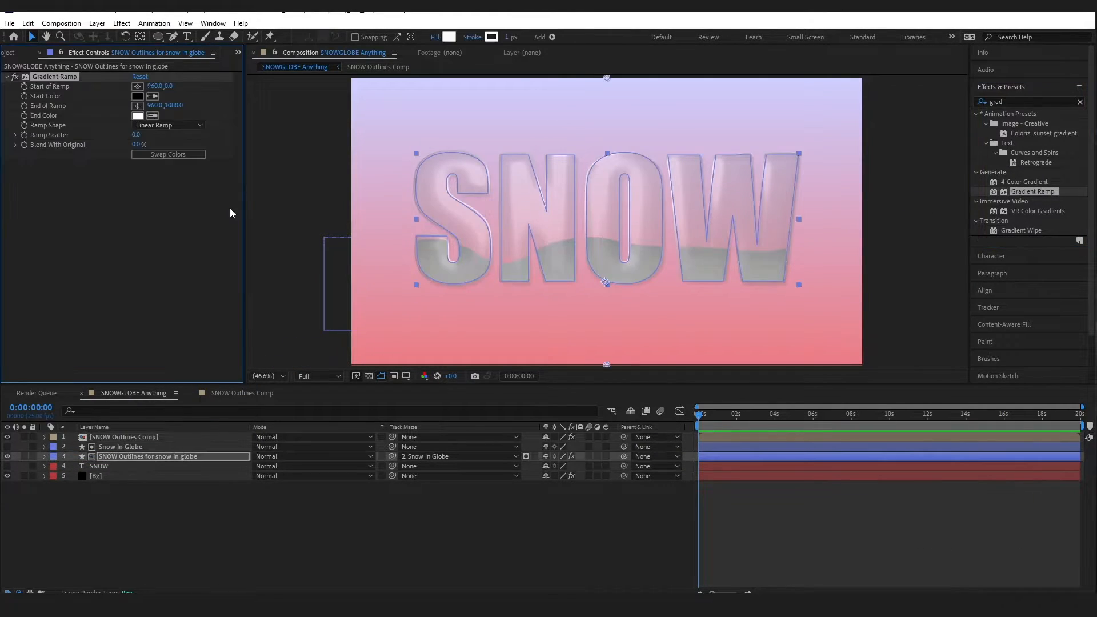
left_click(139, 95)
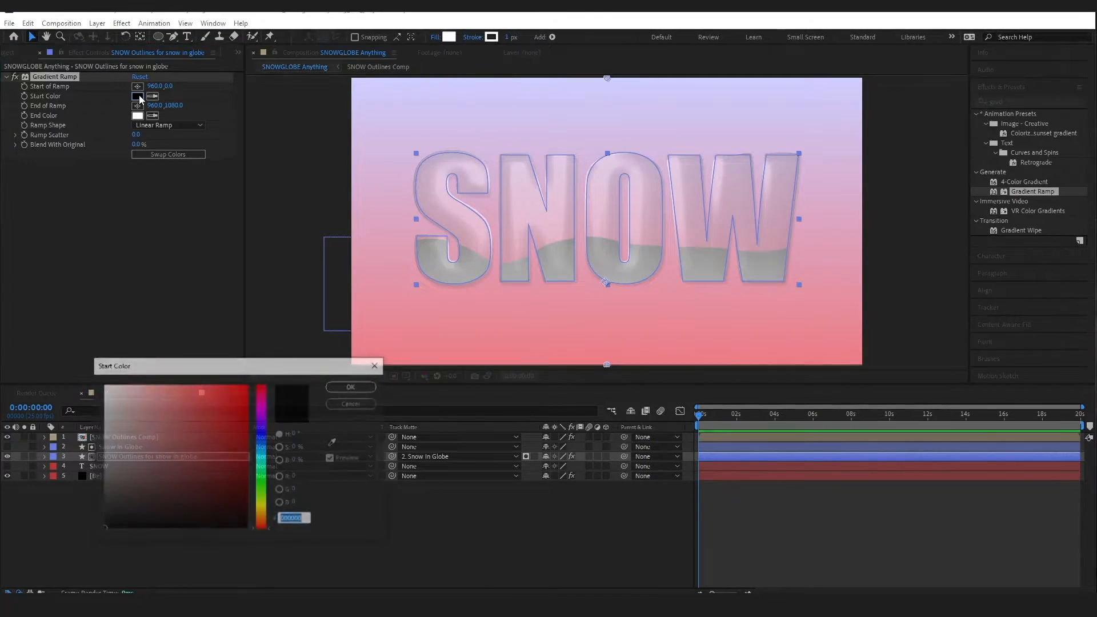
left_click(104, 385)
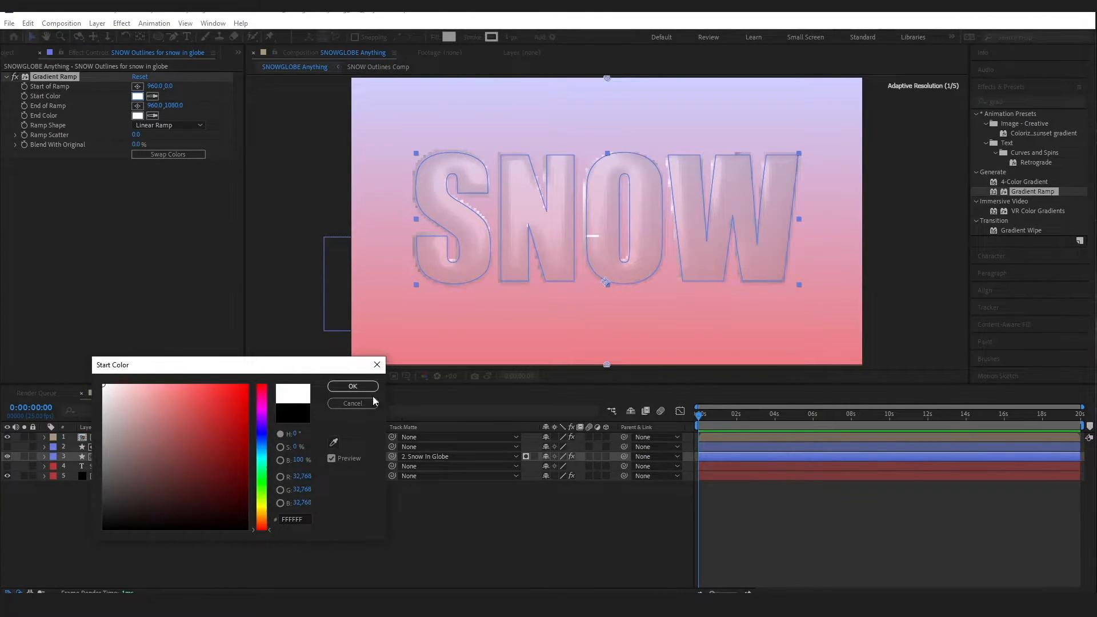
left_click(357, 390)
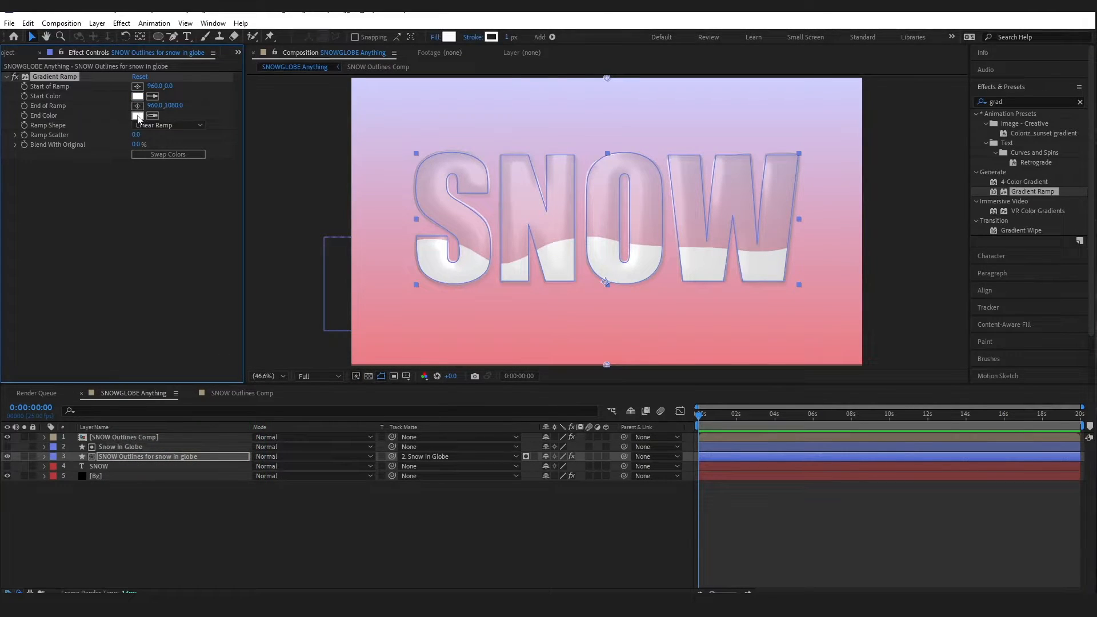
left_click(137, 115)
type("c")
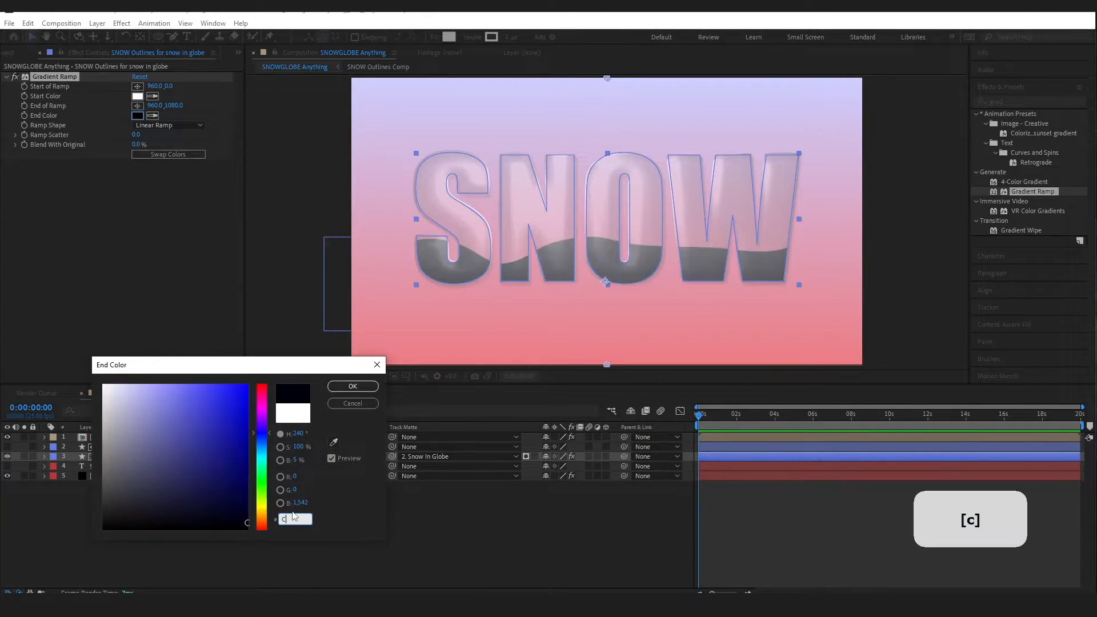
type("9979a")
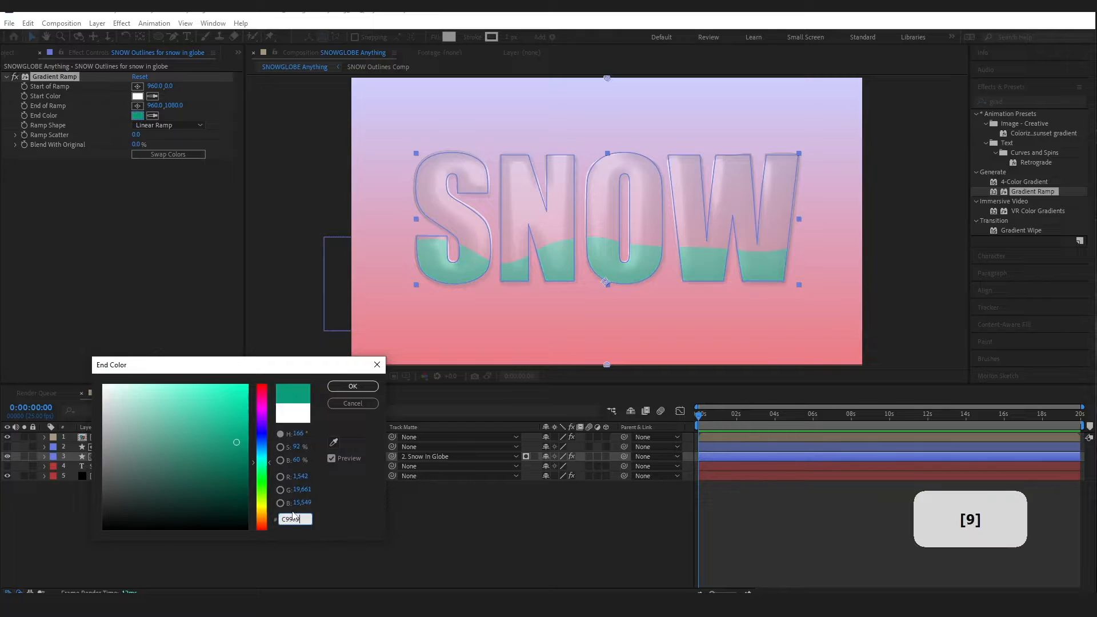
left_click(353, 386)
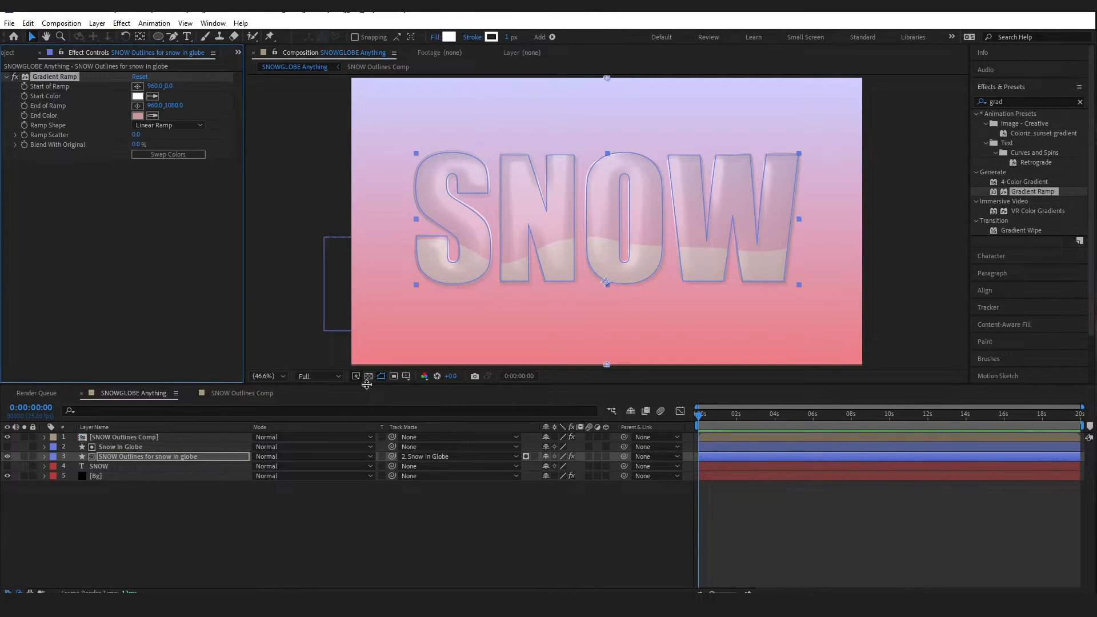
Make the ramp radial, blend 39% with original, and move its start to 1076, 608
left_click(168, 125)
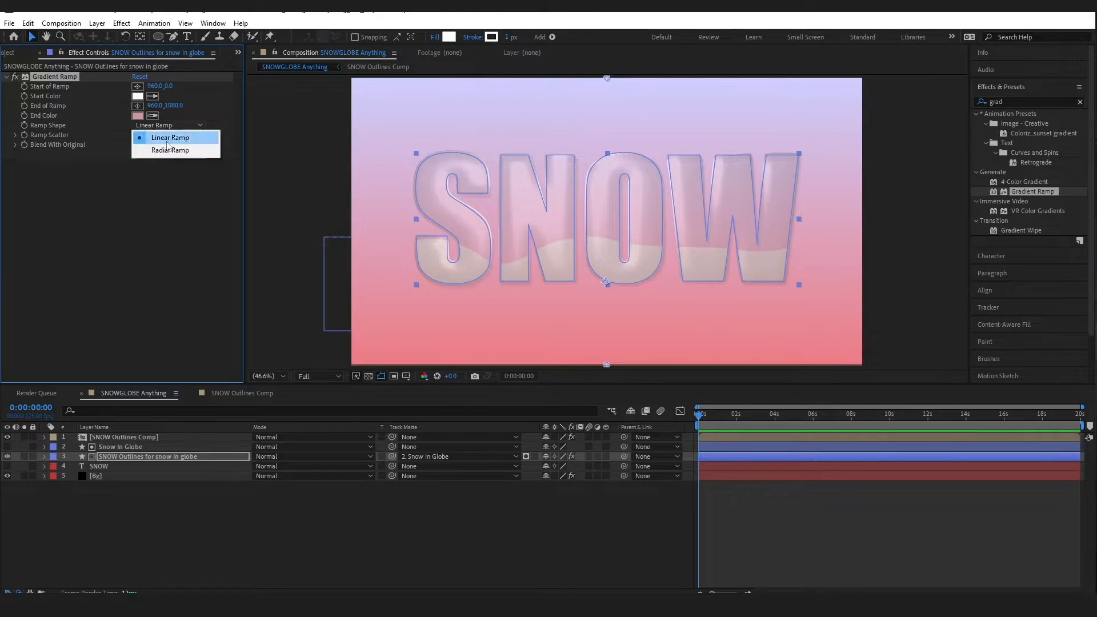
left_click(184, 150)
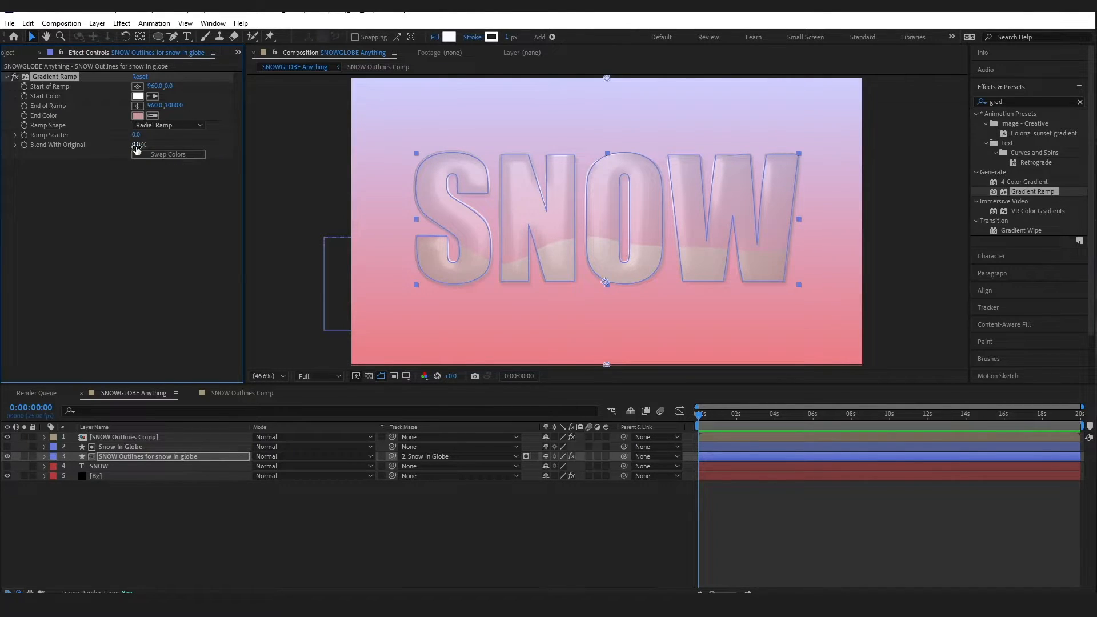
left_click_drag(148, 146, 156, 147)
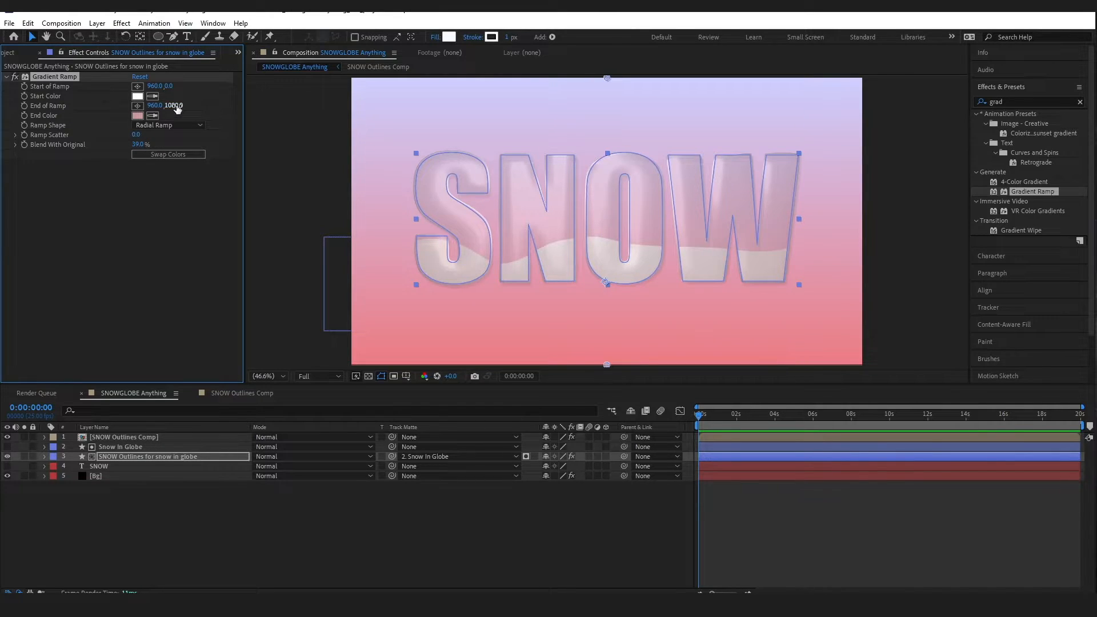
left_click_drag(176, 107, 211, 105)
left_click_drag(333, 105, 274, 136)
left_click_drag(171, 86, 455, 85)
left_click_drag(155, 86, 221, 87)
left_click_drag(176, 105, 343, 107)
left_click(529, 542)
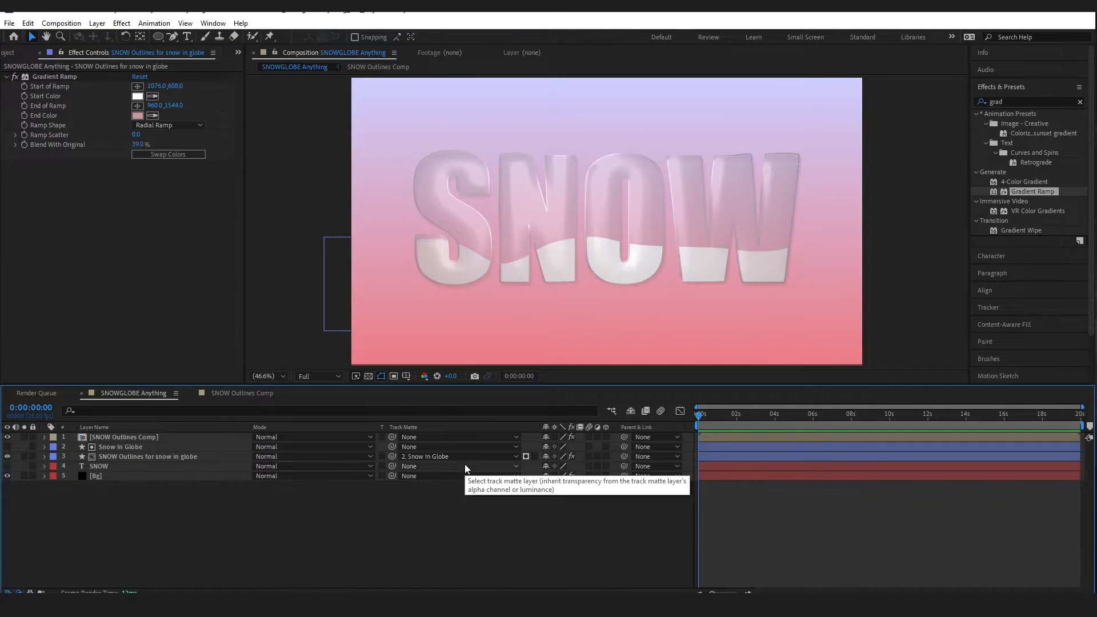
left_click(1080, 101)
left_click(1043, 103)
Apply Displacement Map to the outlines layer, driving horizontal and vertical displacement from Alpha
type("dis")
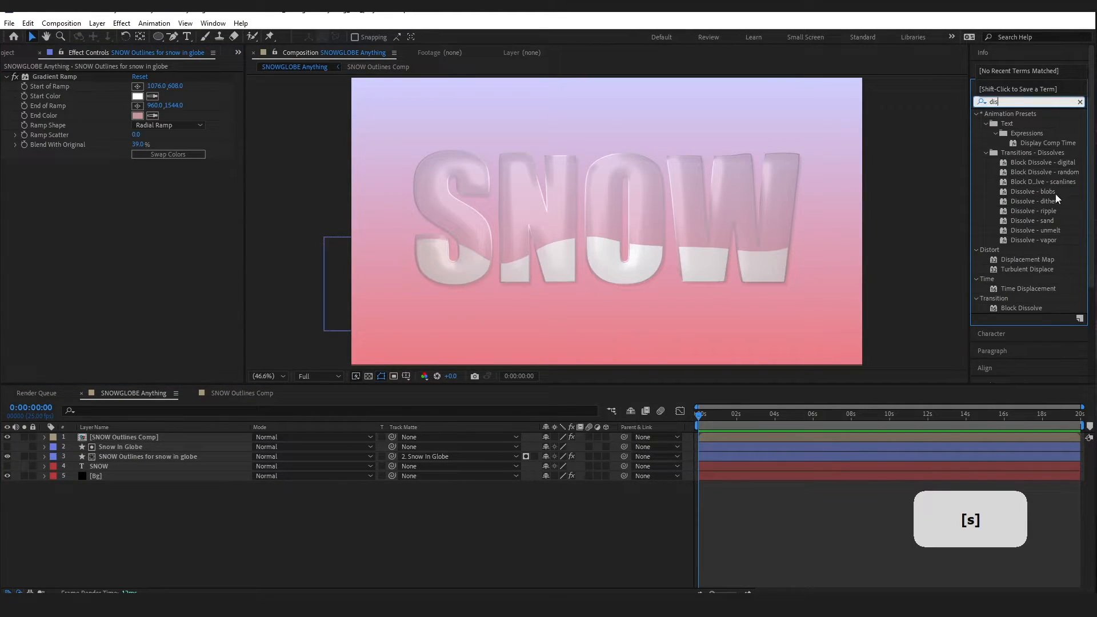
left_click_drag(1027, 260, 77, 286)
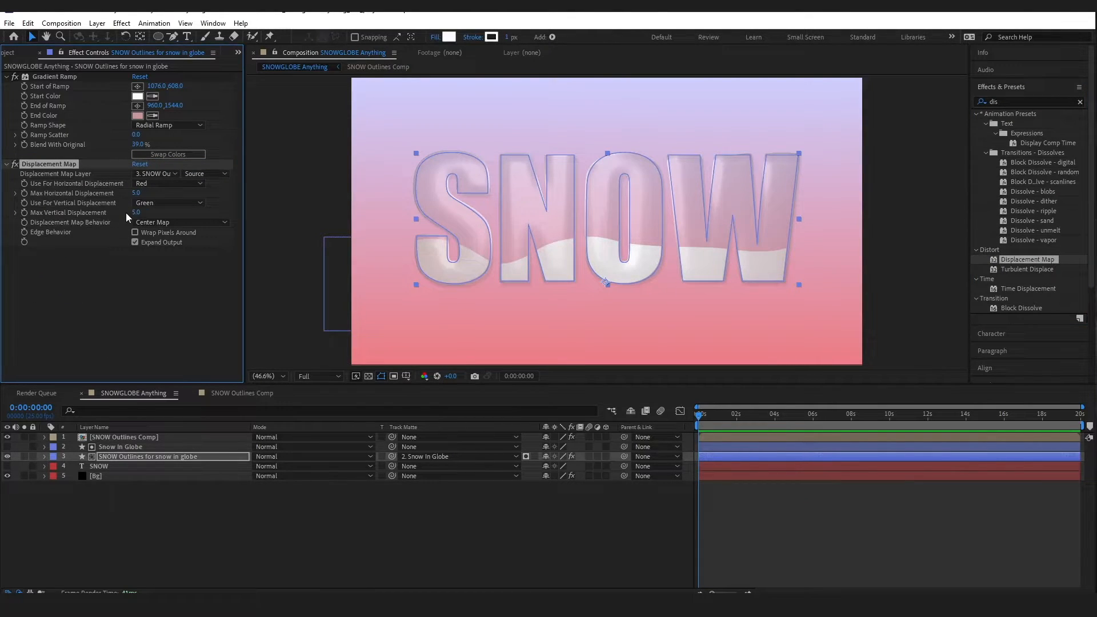
left_click(154, 174)
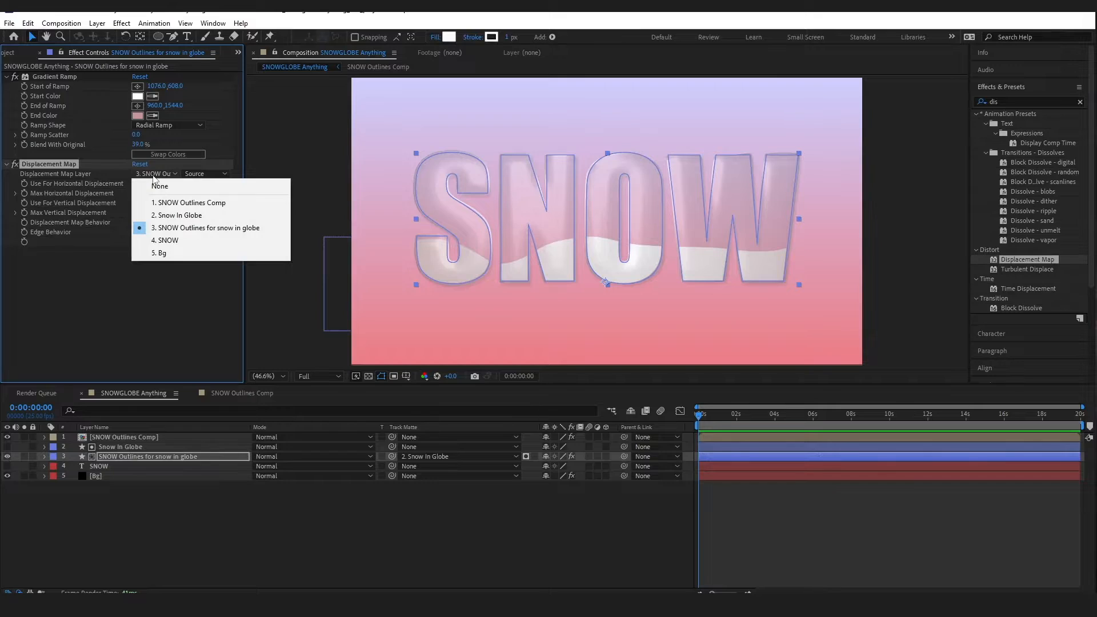
left_click(180, 228)
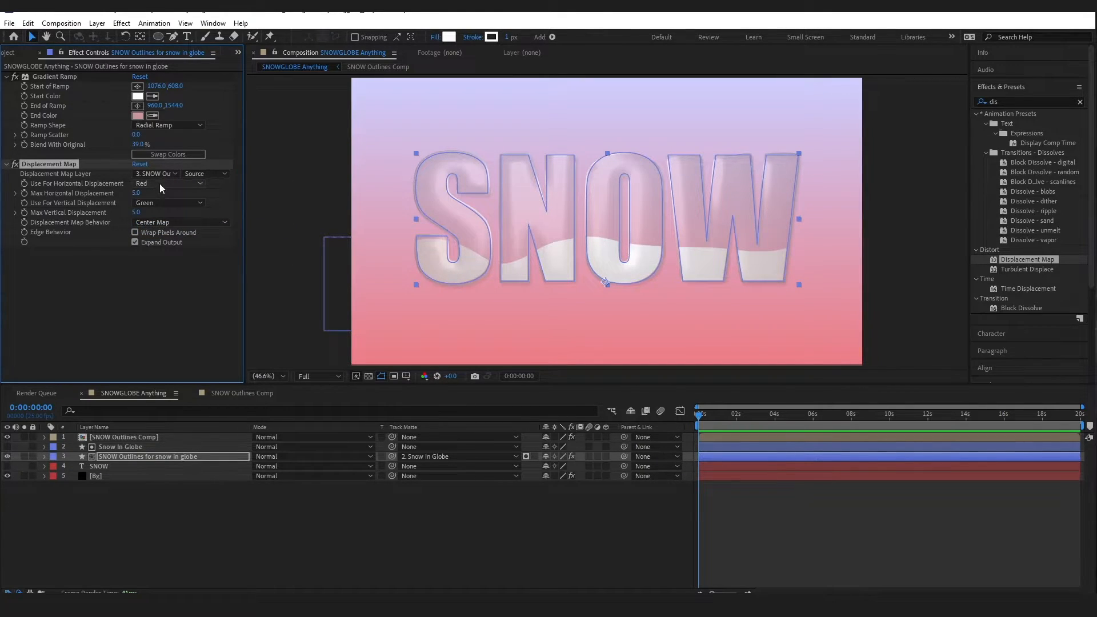
left_click(159, 183)
left_click(161, 234)
left_click(166, 202)
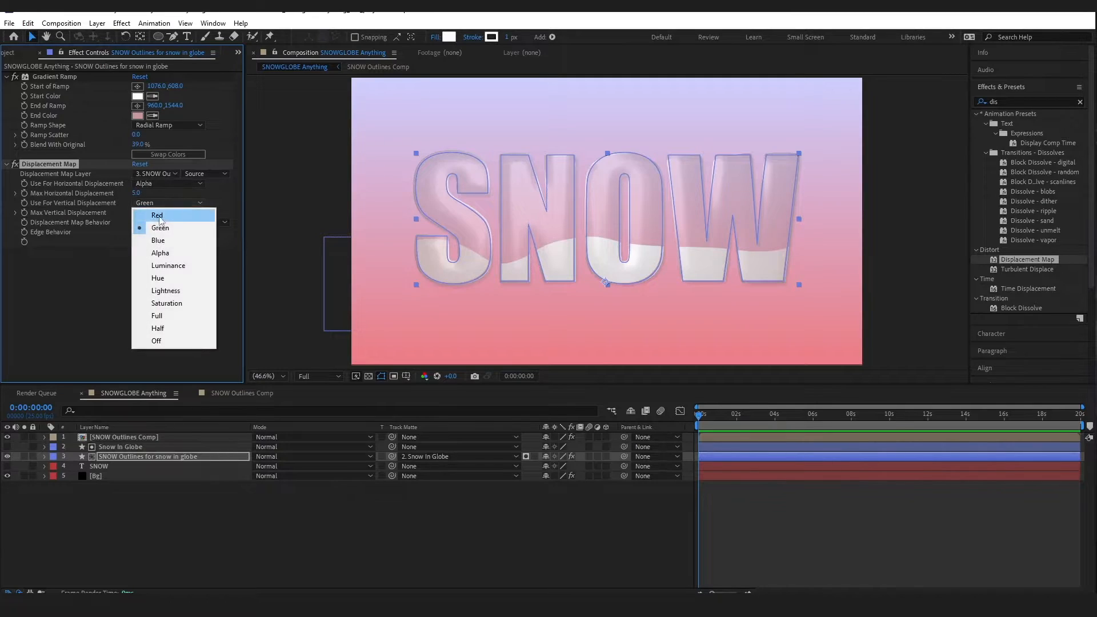
left_click(154, 254)
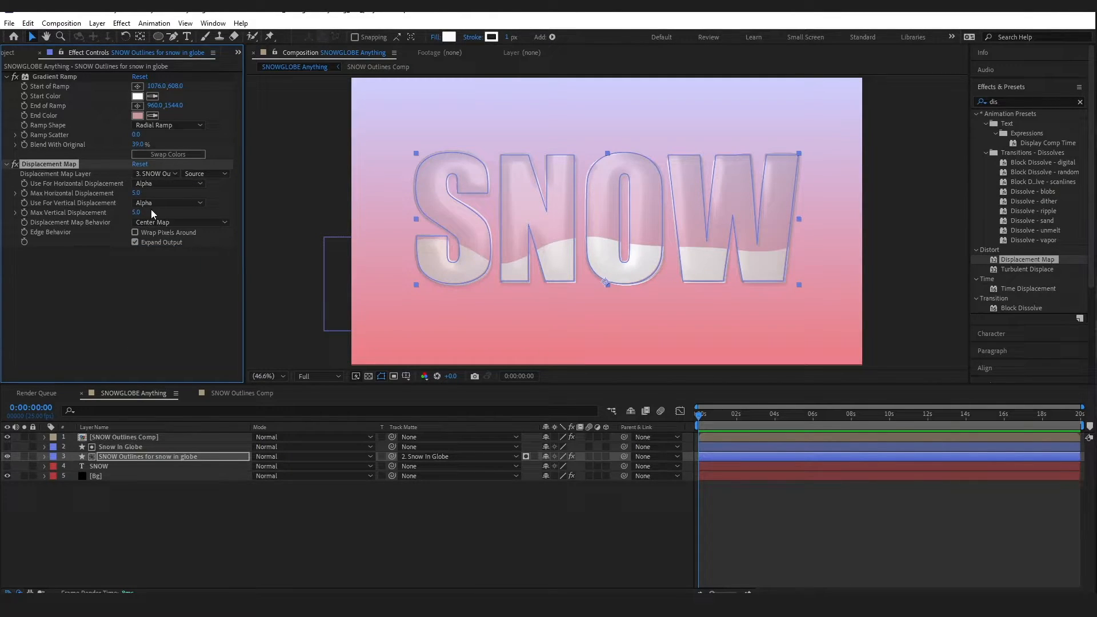
Set max displacement to horizontal 3.0, vertical -8.0, with Stretch Map to Fit
mouse_move(136, 193)
left_mouse_down()
mouse_move(123, 194)
mouse_move(140, 197)
left_mouse_up()
left_click_drag(138, 214, 136, 219)
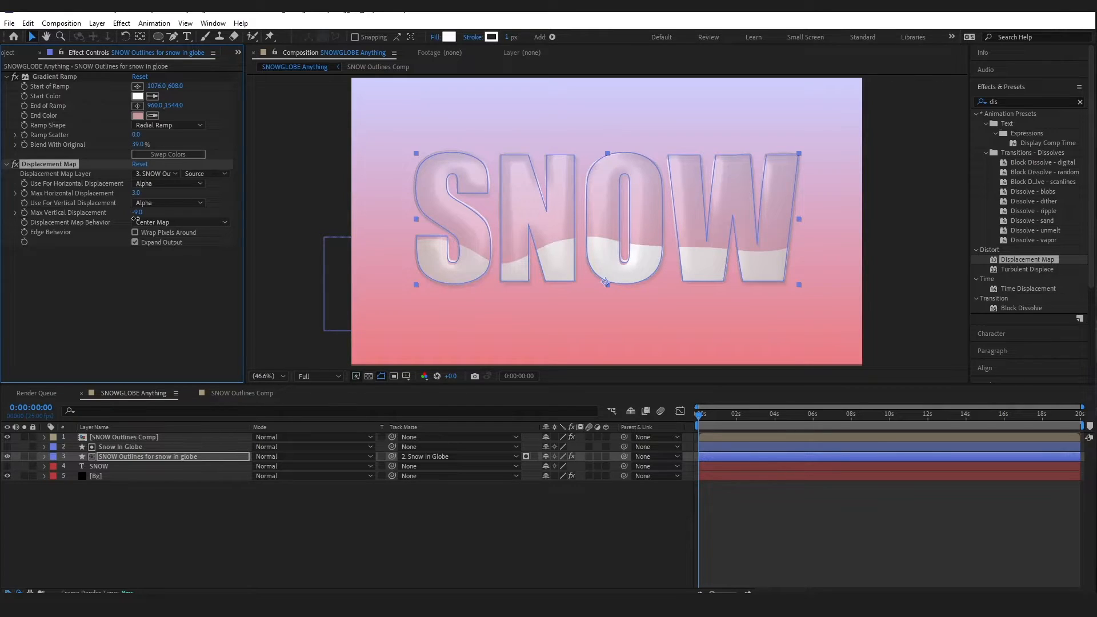
left_click_drag(130, 219, 133, 218)
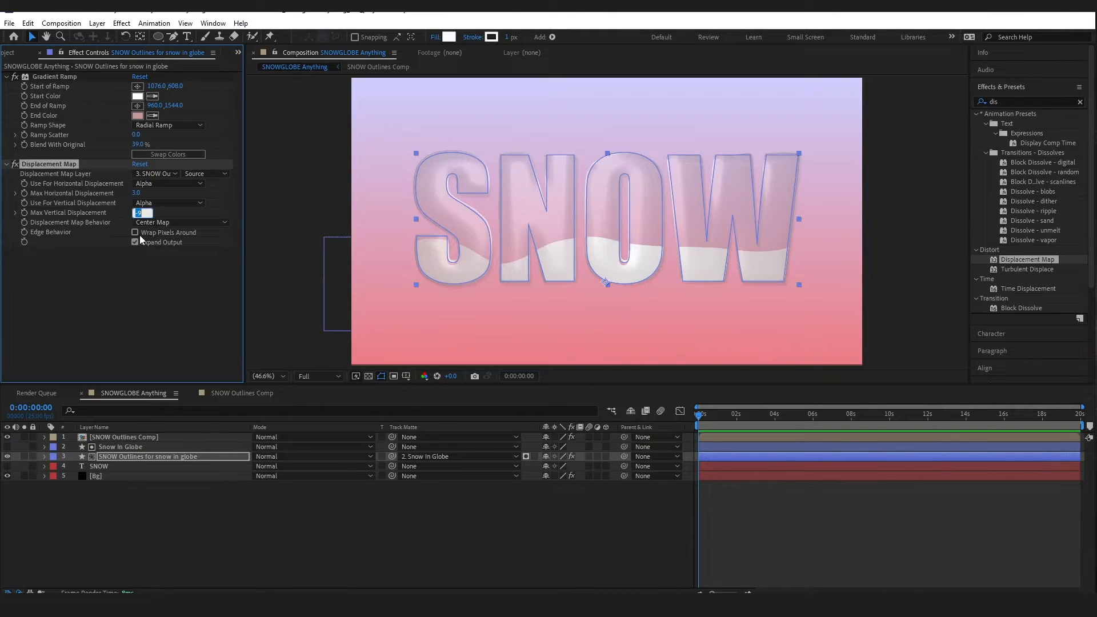
type("8")
key("Return")
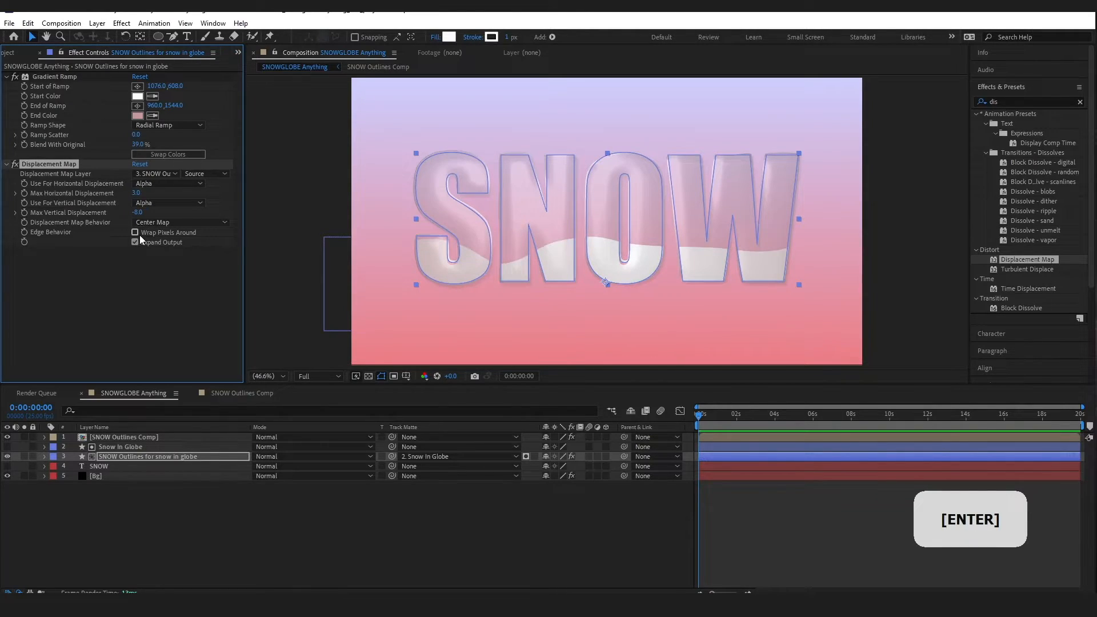
left_click(440, 555)
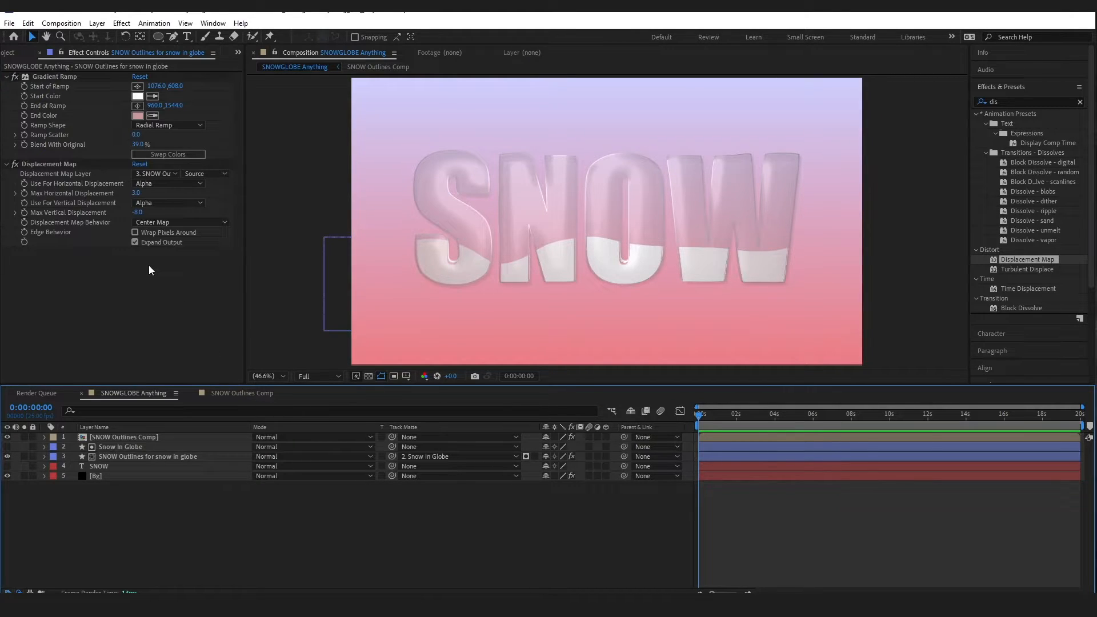
left_click(173, 223)
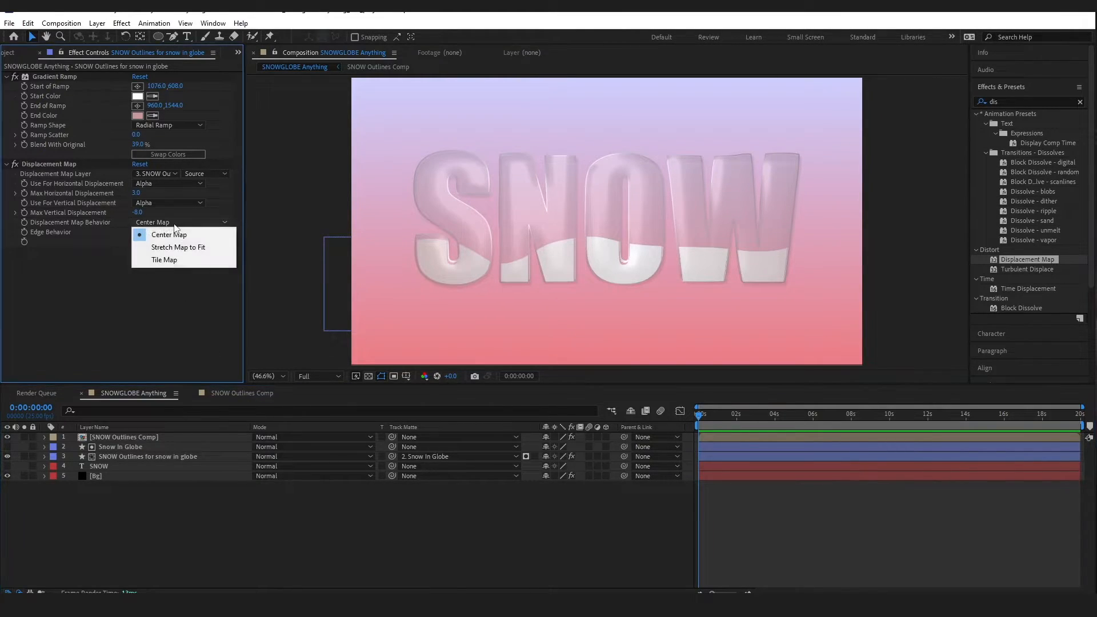
left_click(173, 249)
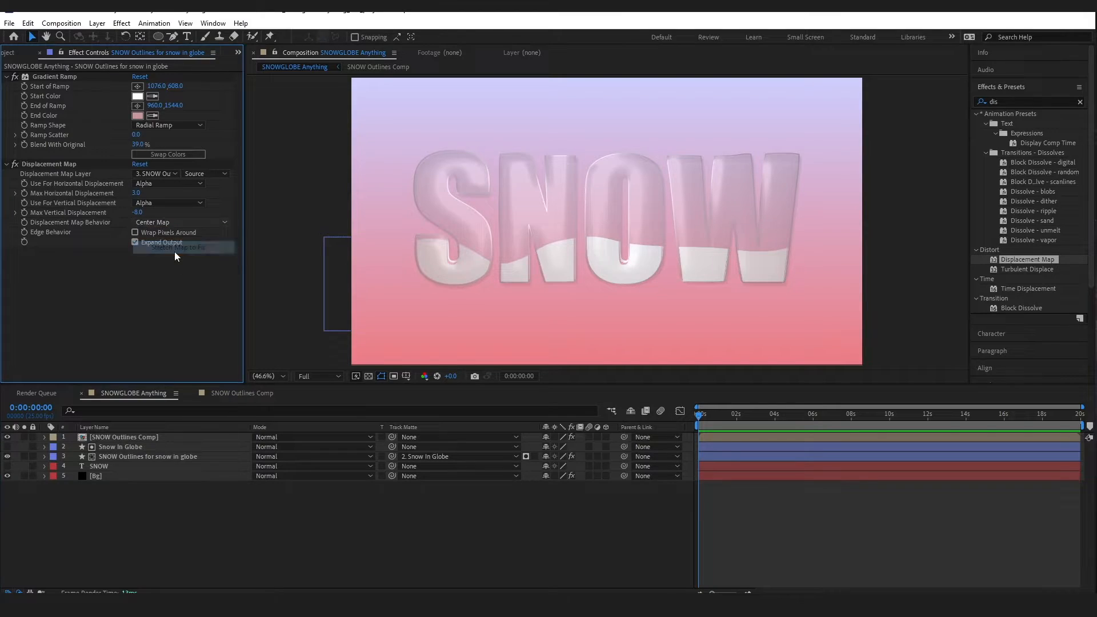
left_click(211, 318)
left_click(268, 324)
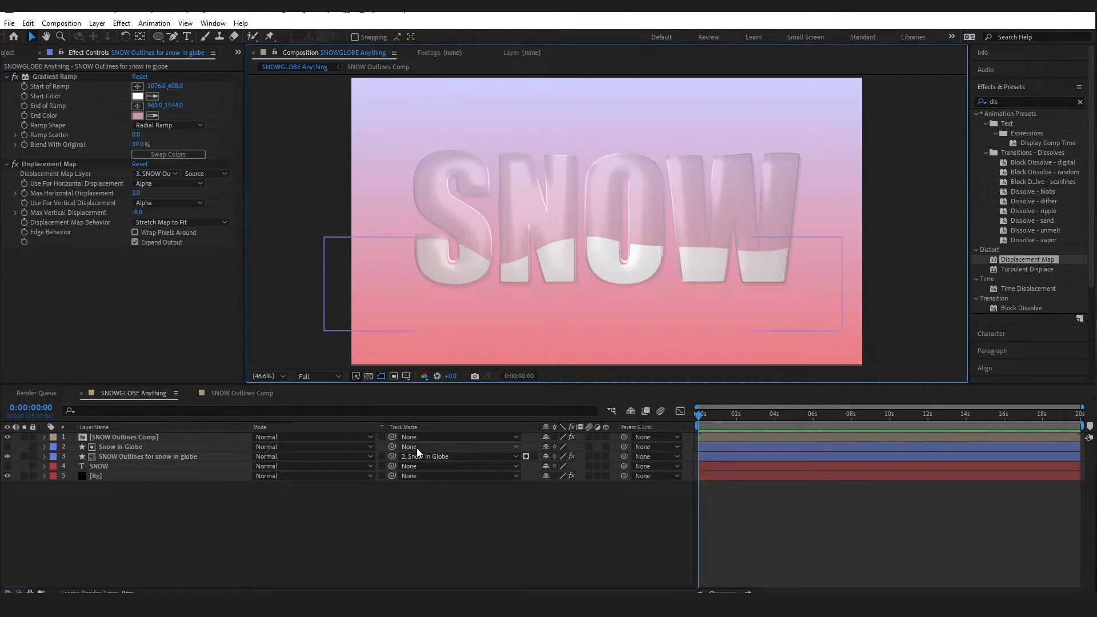
Create a new black comp-size solid and begin naming it 'Snow Particles in Globe'
left_click(97, 23)
mouse_move(99, 36)
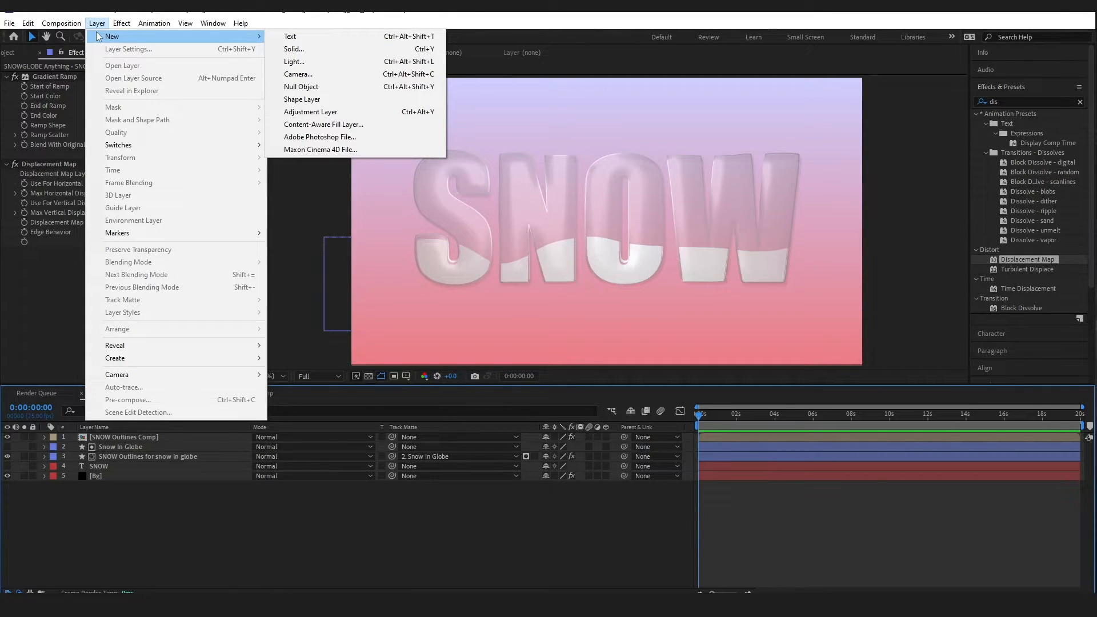
left_click(293, 49)
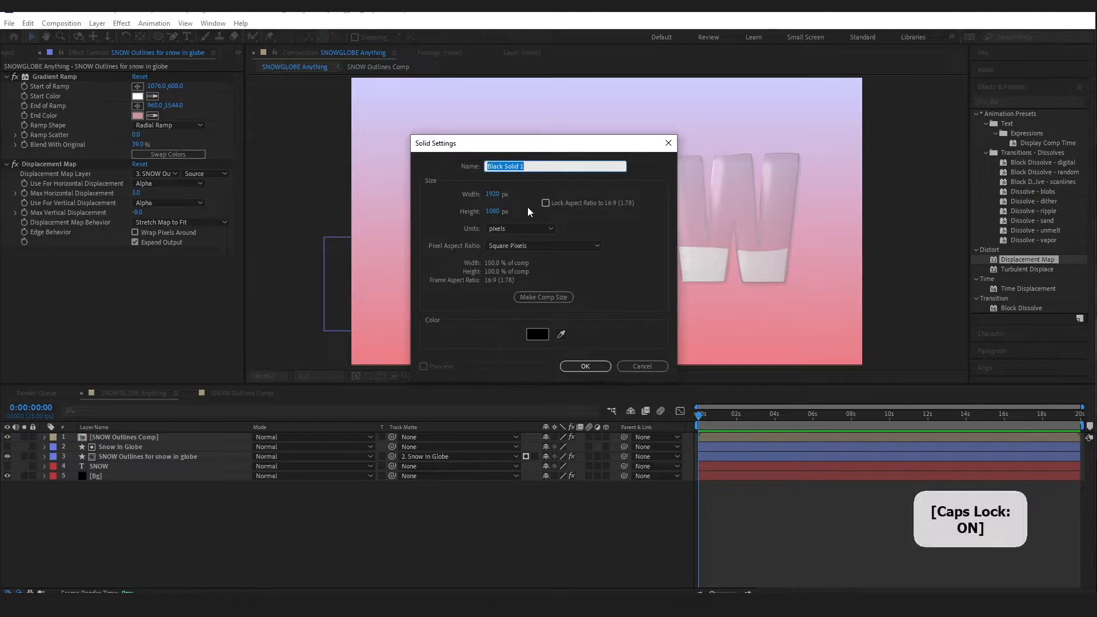
type("Snoe")
type("Particles in")
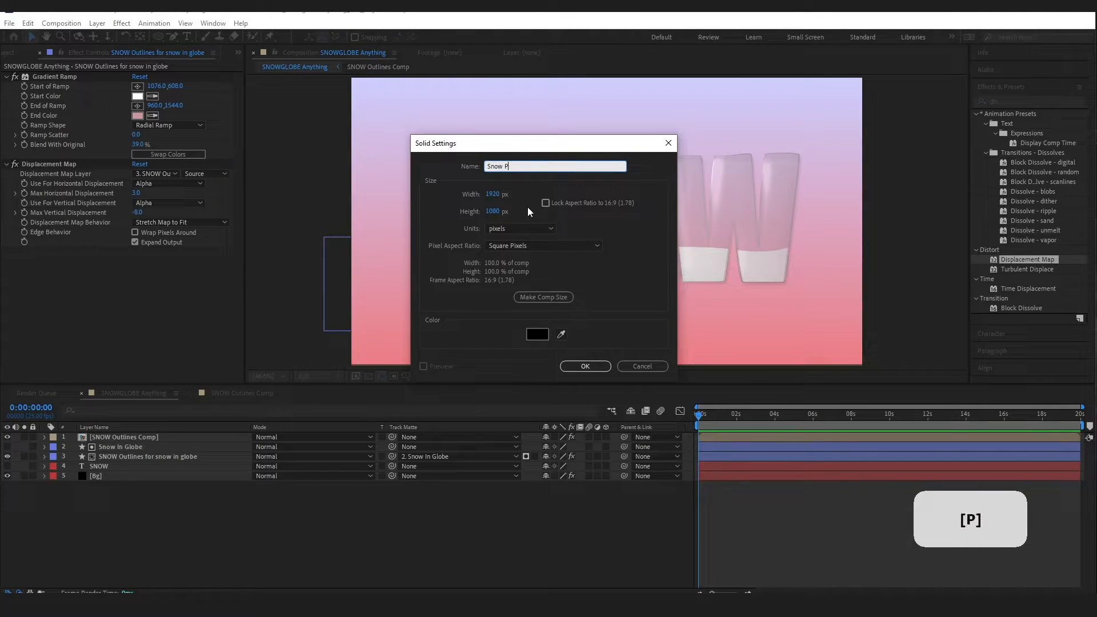
key("Caps_Lock")
Create the 'Snow Particles in Globe' solid and apply CC Particle World to it
type("Globe")
left_click(592, 366)
left_click(1080, 101)
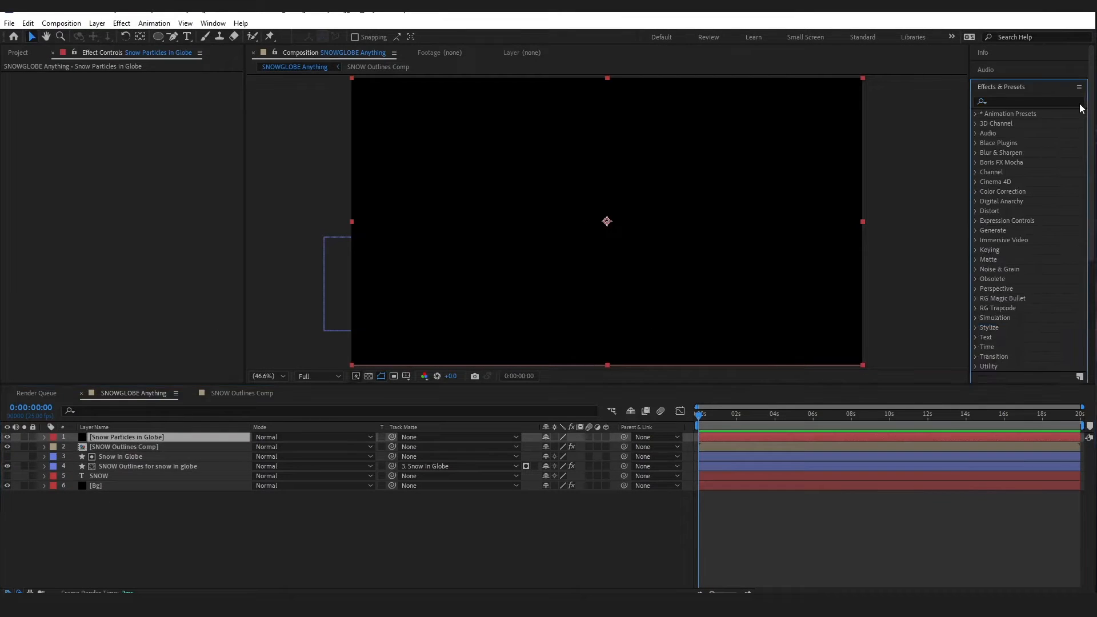
type("cc")
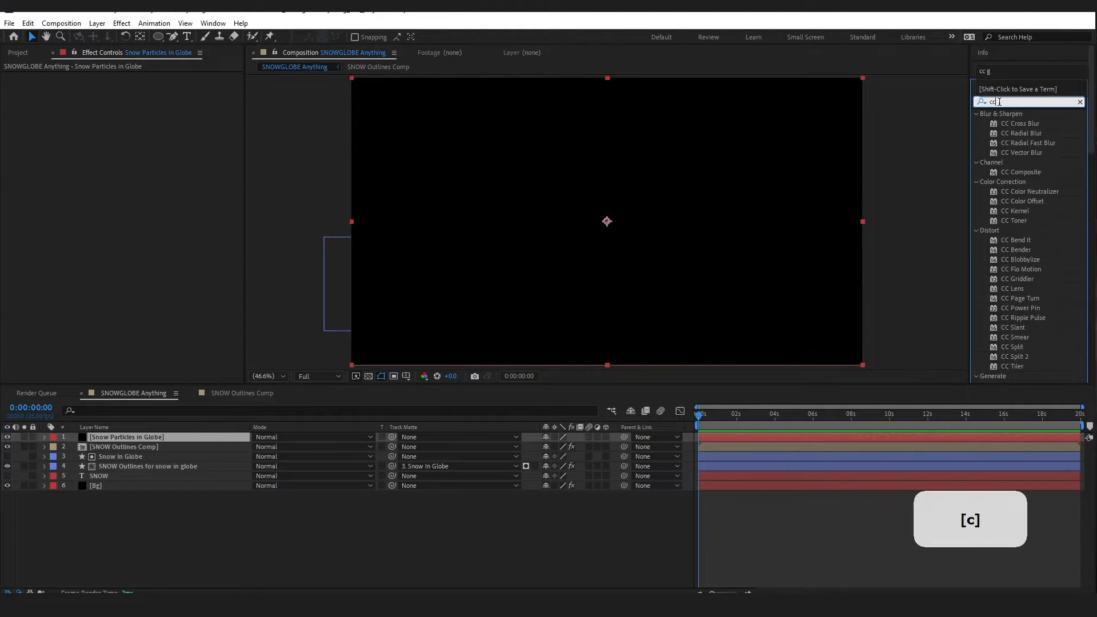
type(" par")
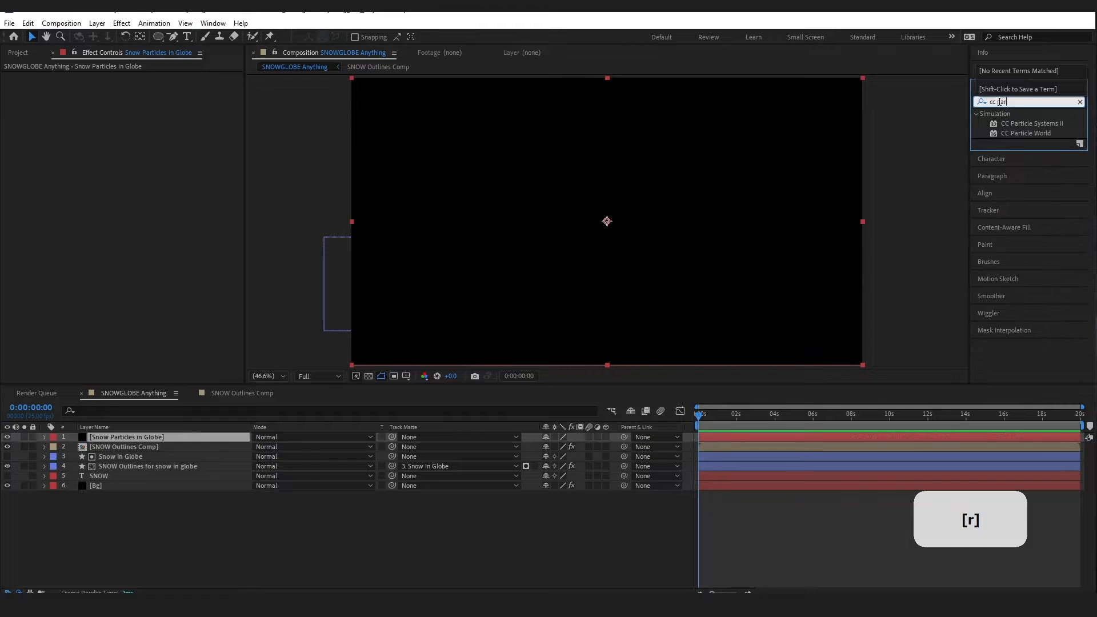
left_click_drag(1031, 134, 140, 438)
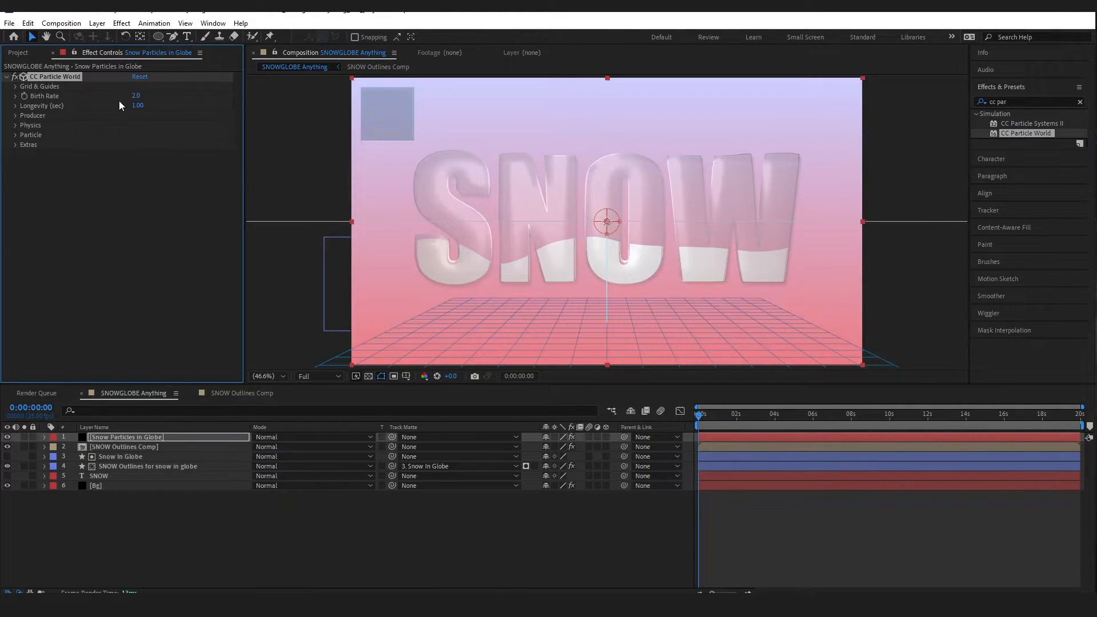
Raise the particle Birth Rate to 30 and set Longevity to 3 seconds
left_click_drag(136, 95, 302, 104)
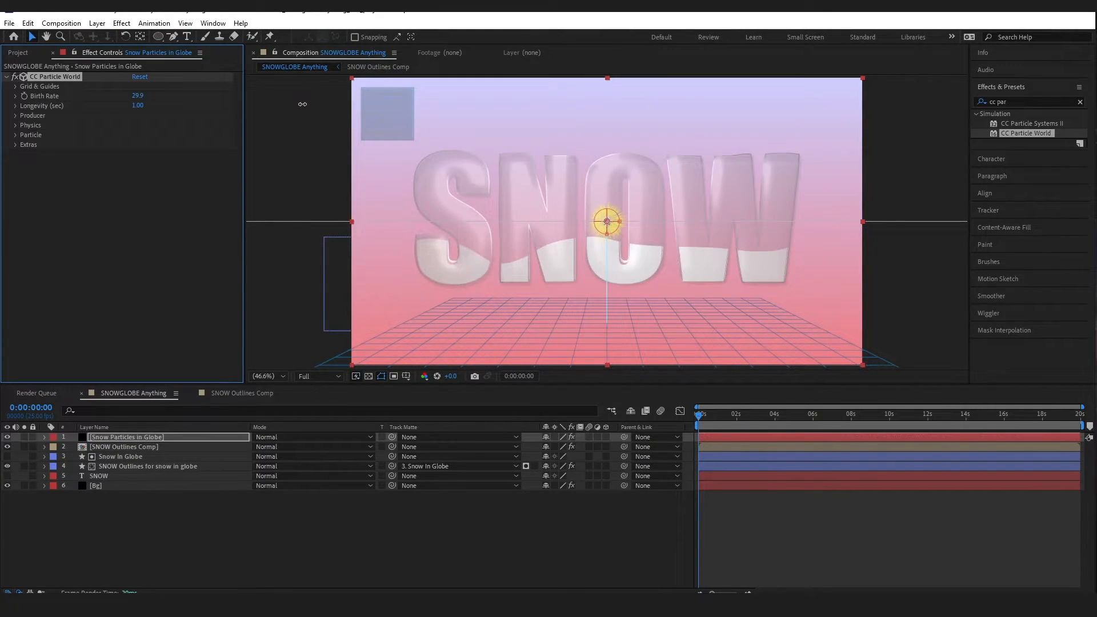
left_click(137, 105)
type("3")
key("Return")
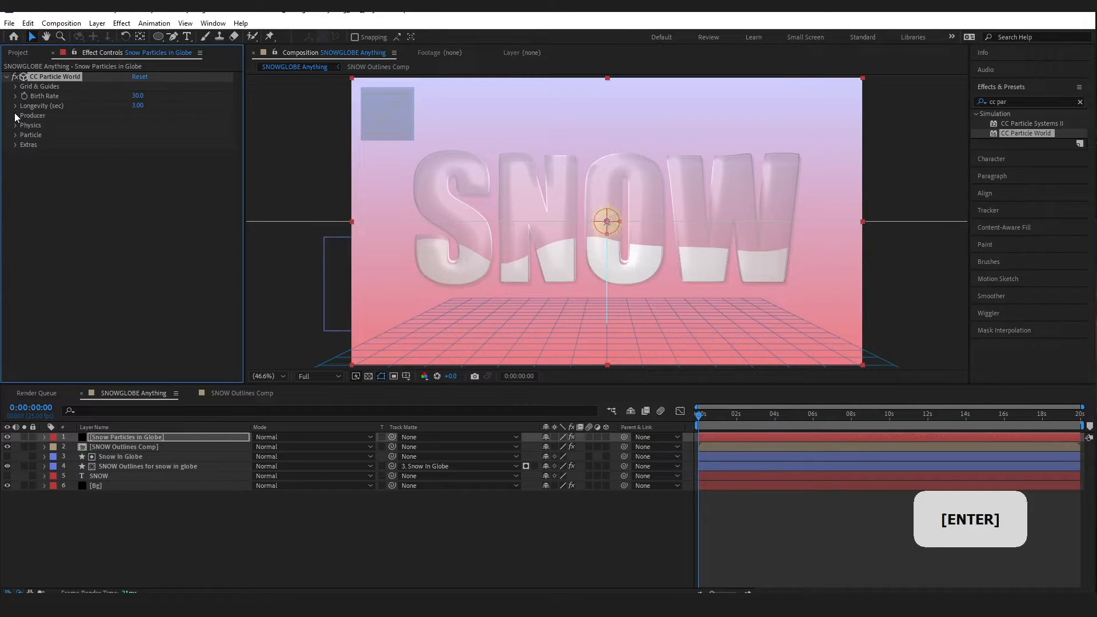
Set the Producer Position Z to 58.94 and Radius X, Y and Z to 20
left_click(16, 115)
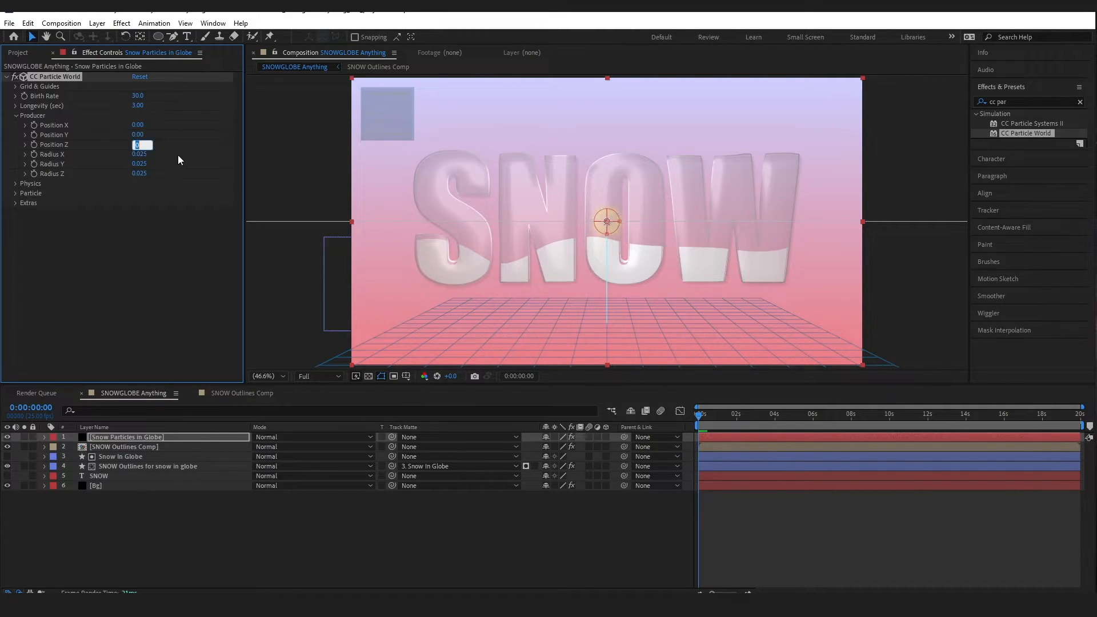
type("58.94")
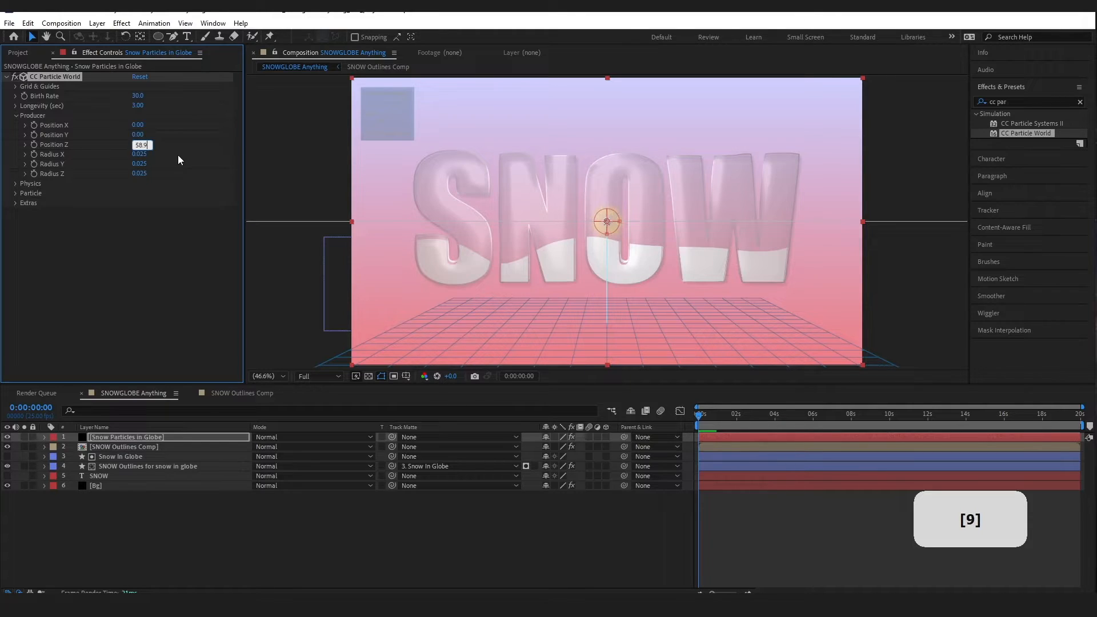
key("Return")
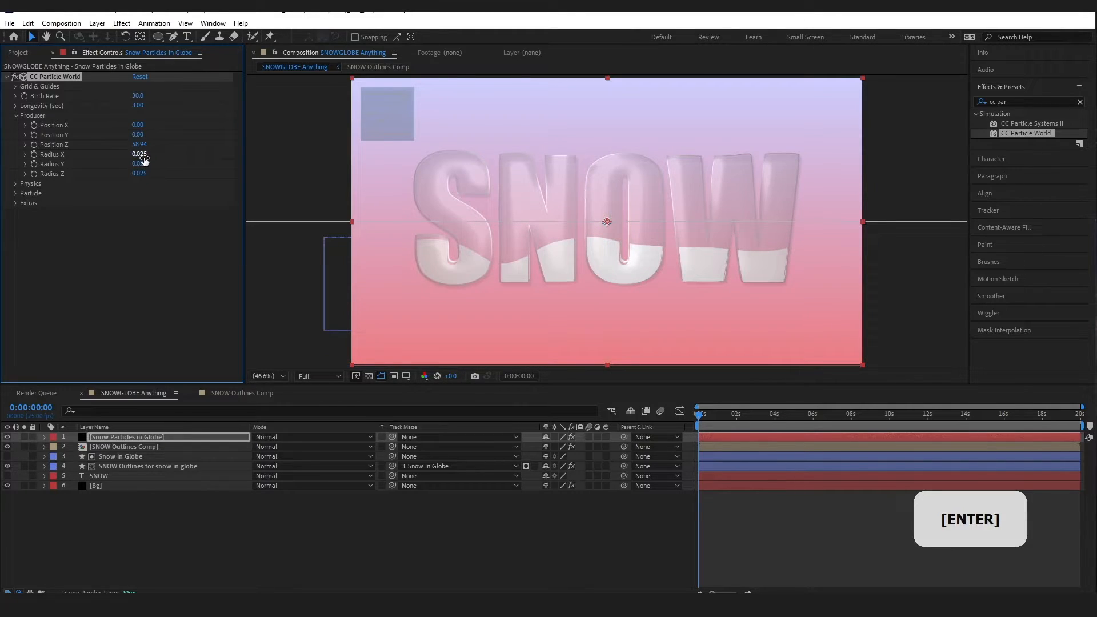
left_click(139, 155)
type("20")
key("Tab")
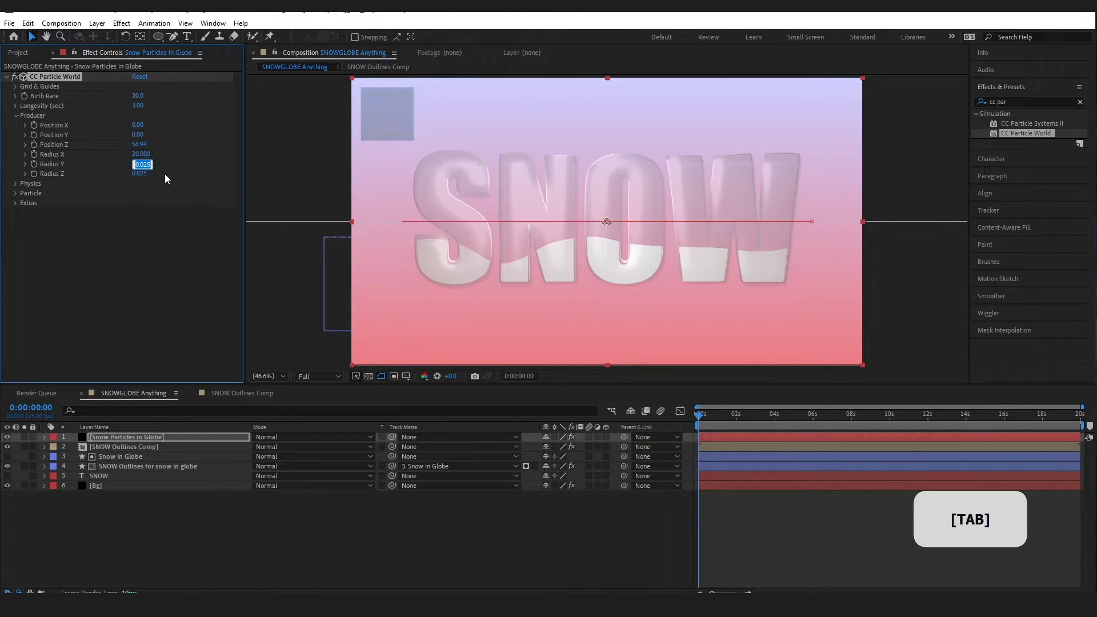
type("20")
key("Tab")
type("20")
key("Tab")
left_click(122, 253)
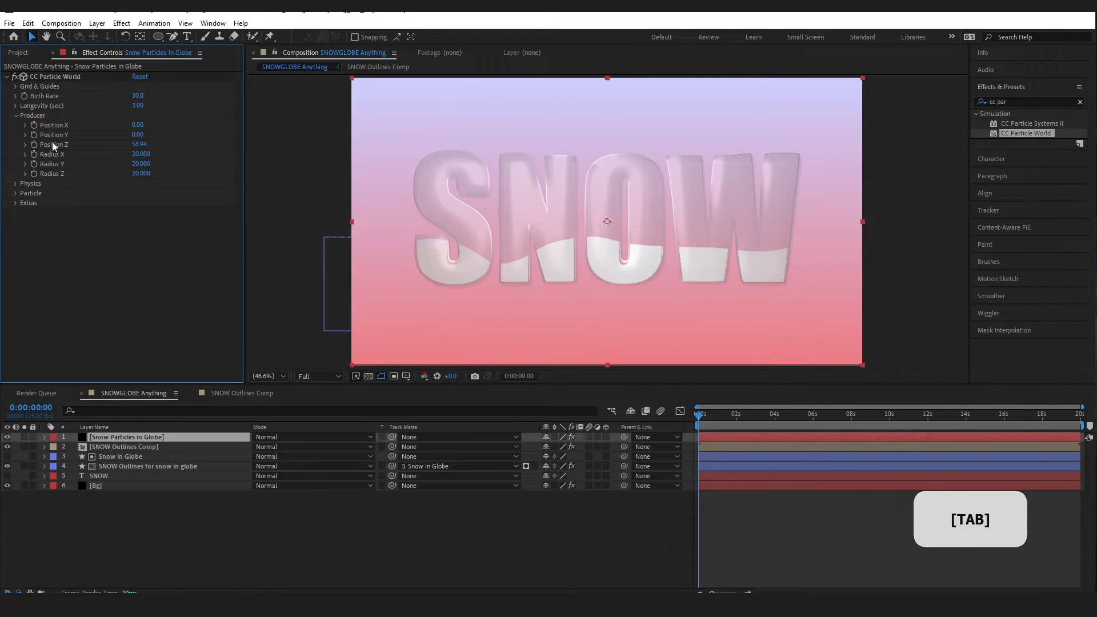
Switch the Physics animation to Vortex, adjust Velocity, and set Inherit Velocity to -1000
left_click(16, 116)
left_click(16, 125)
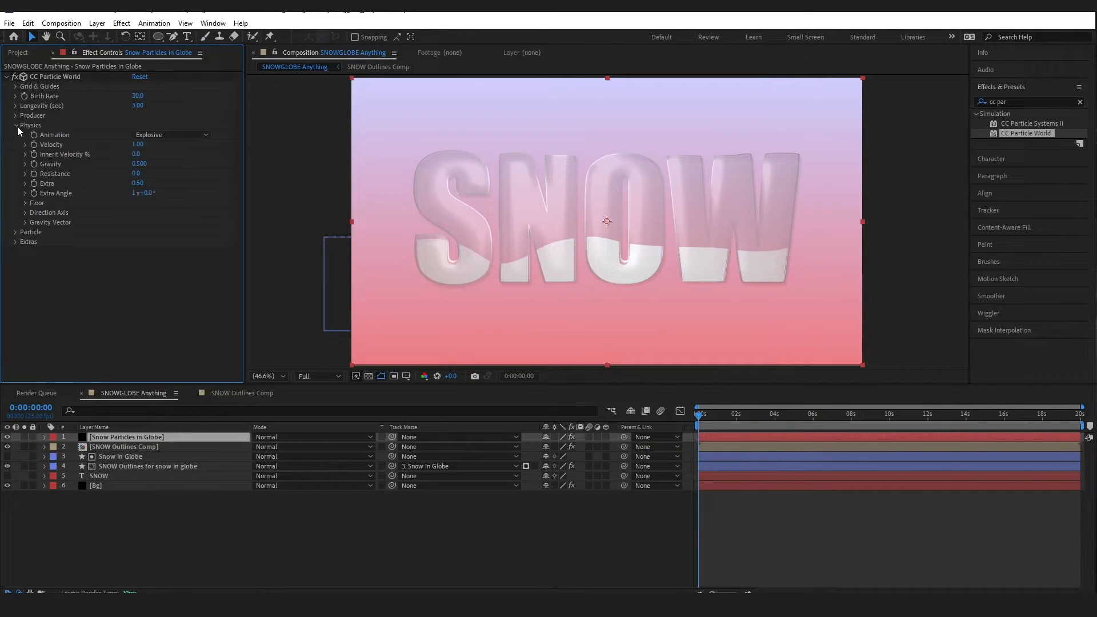
left_click(171, 134)
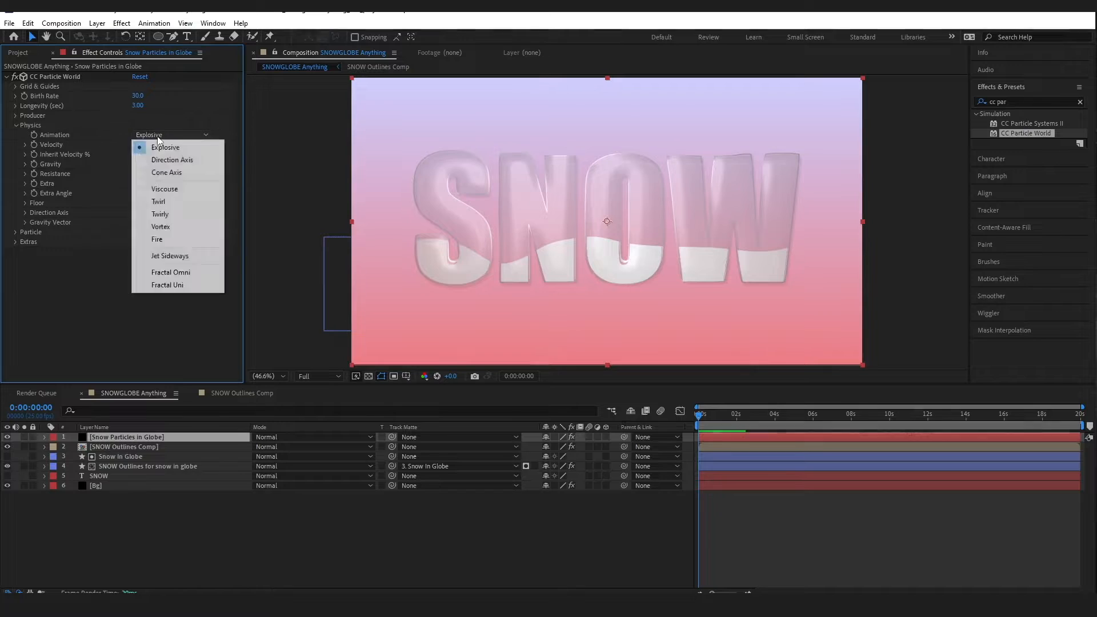
left_click(173, 229)
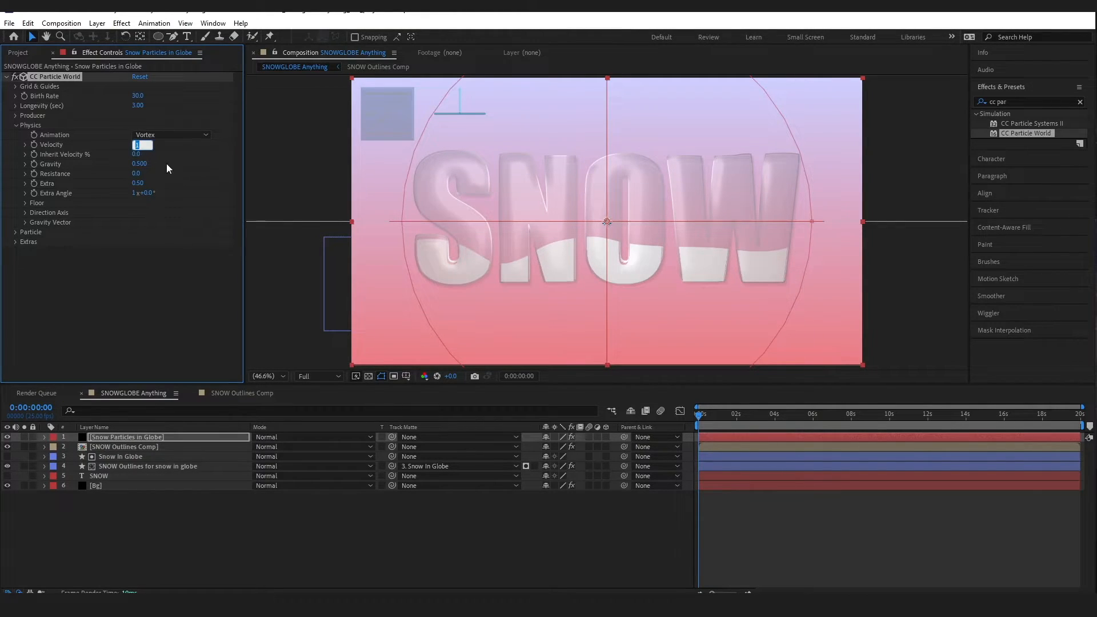
type("0.22")
key("Return")
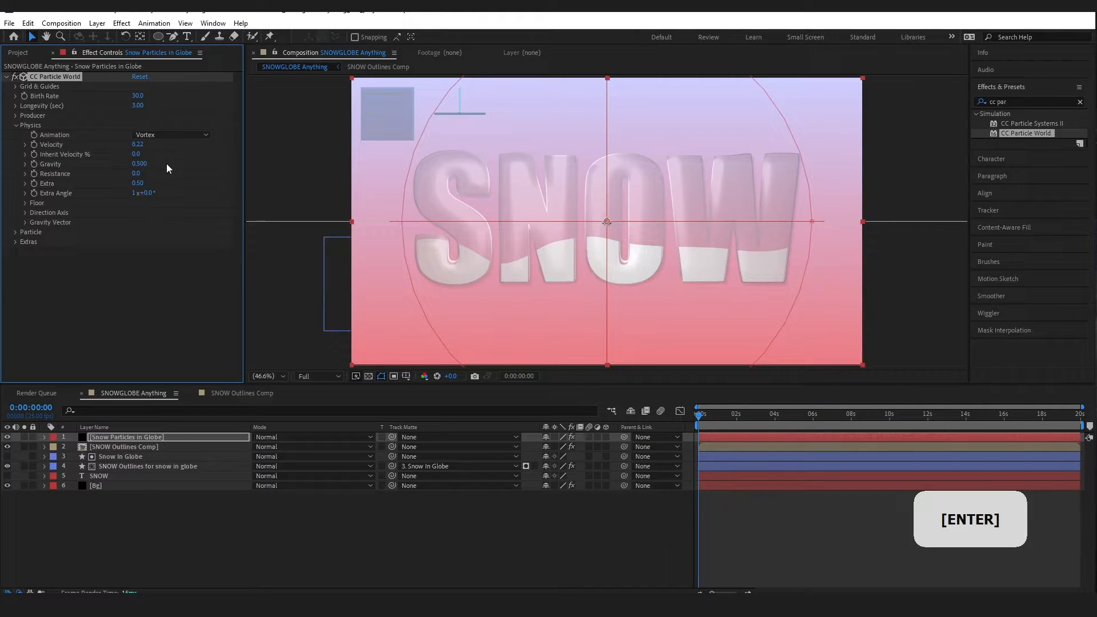
left_click(138, 154)
type("-1000")
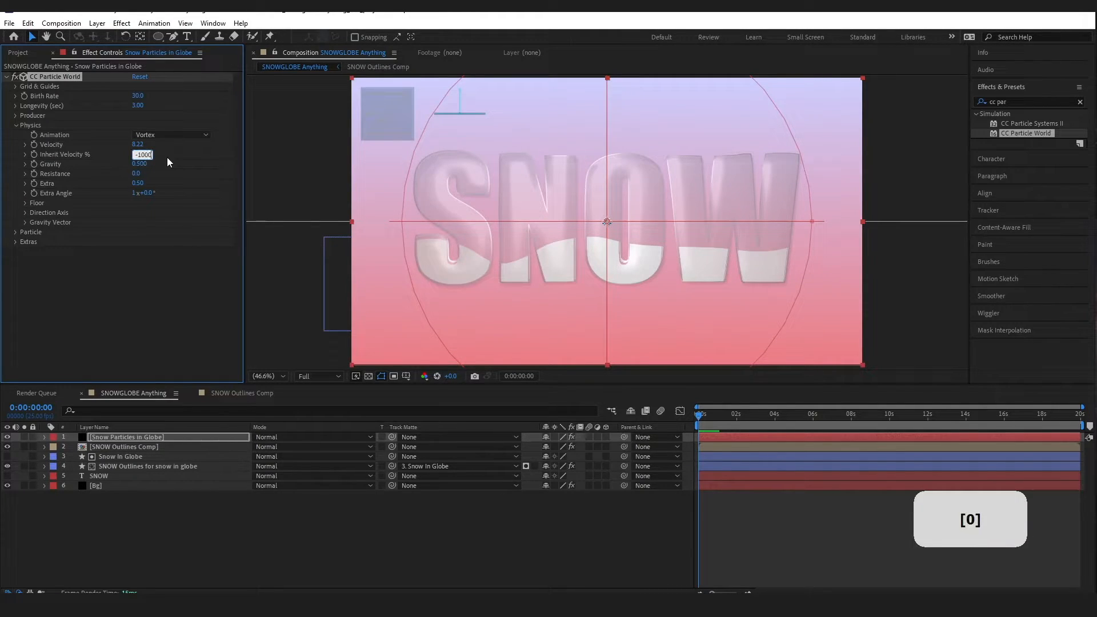
key("Return")
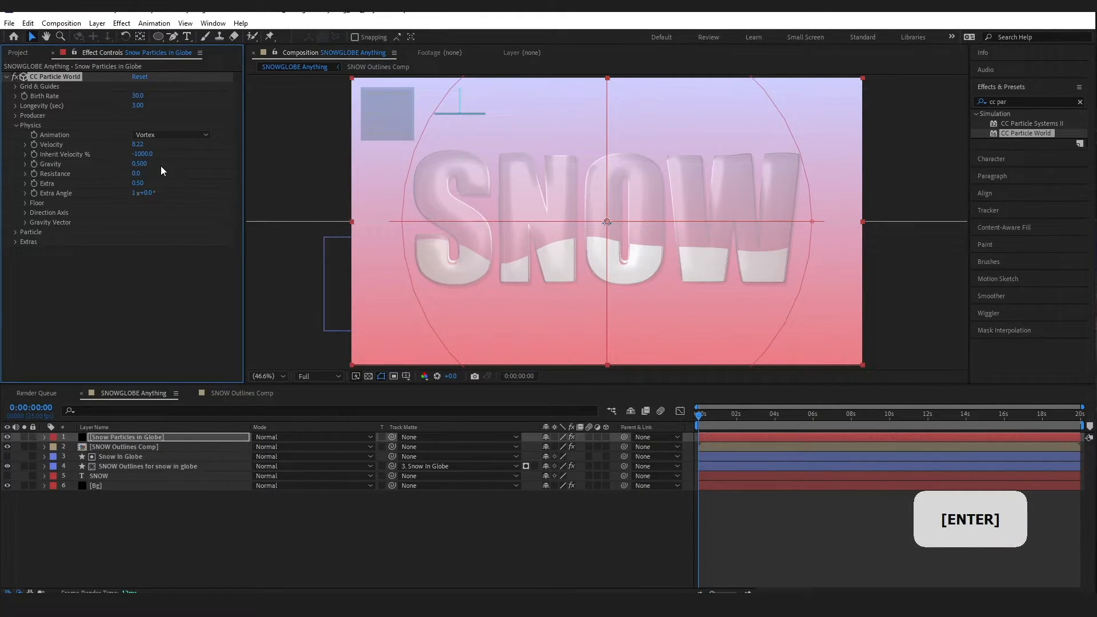
Set particle Resistance to 4 and Extra Angle to 30 degrees
left_click(136, 173)
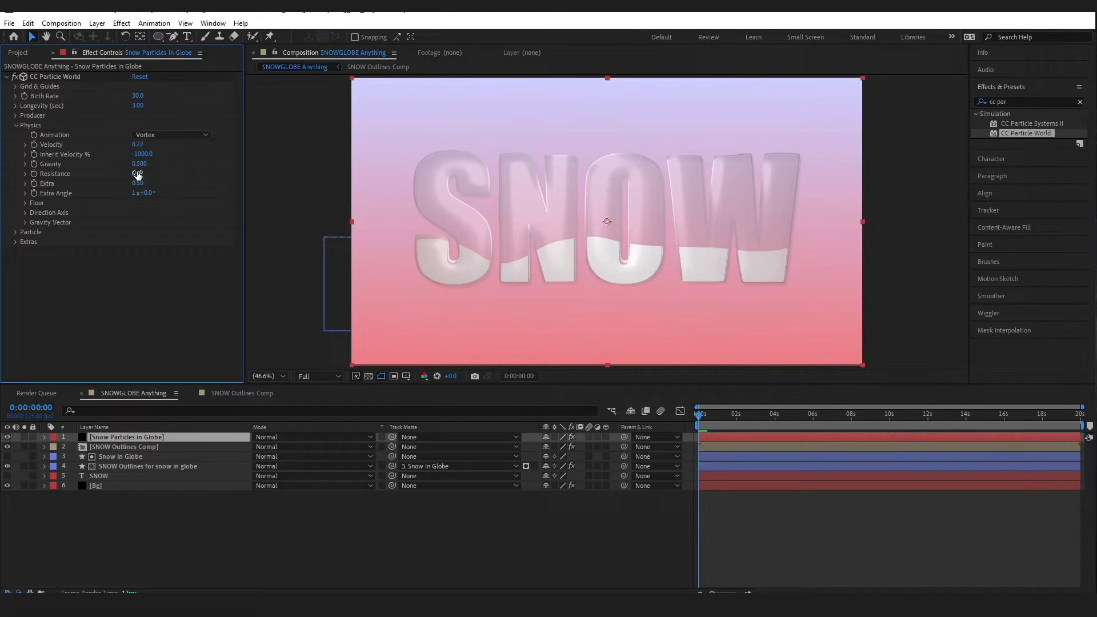
type("4")
left_click(167, 216)
left_click(148, 194)
type("30")
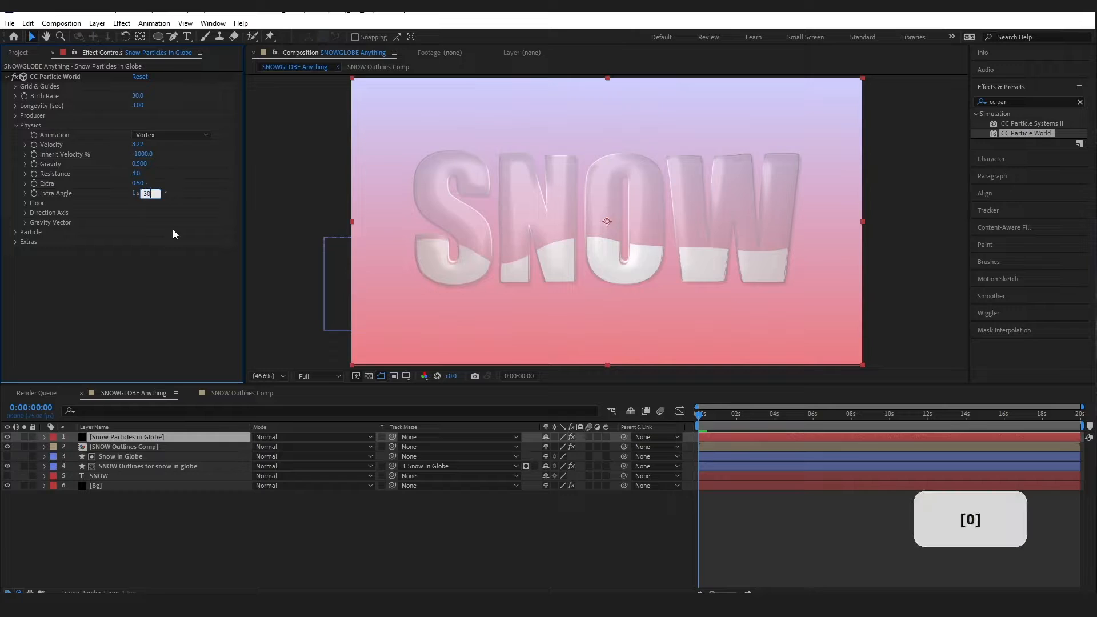
left_click(163, 283)
Change the Direction Axis Y value from -1.000 to 1.000
left_click(25, 203)
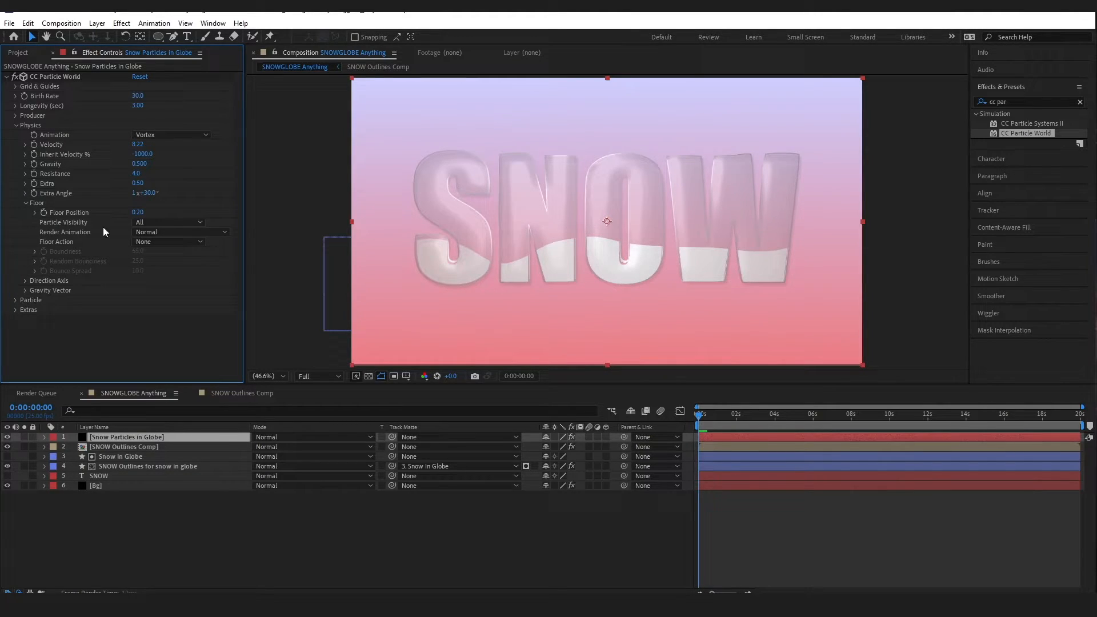
left_click(26, 203)
left_click(27, 213)
left_click(143, 233)
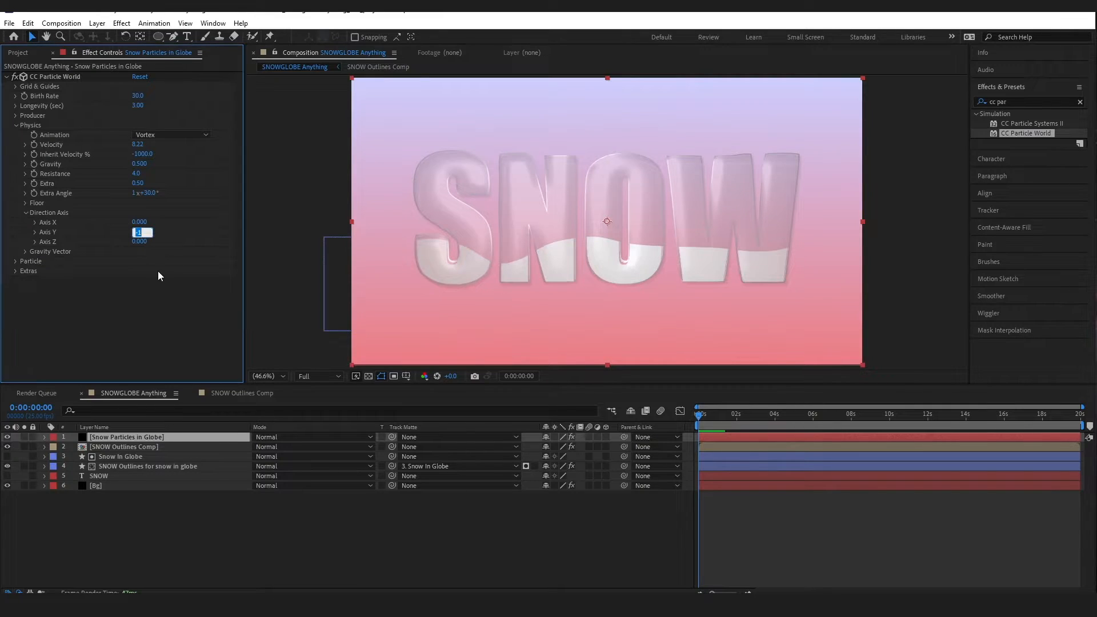
type("1")
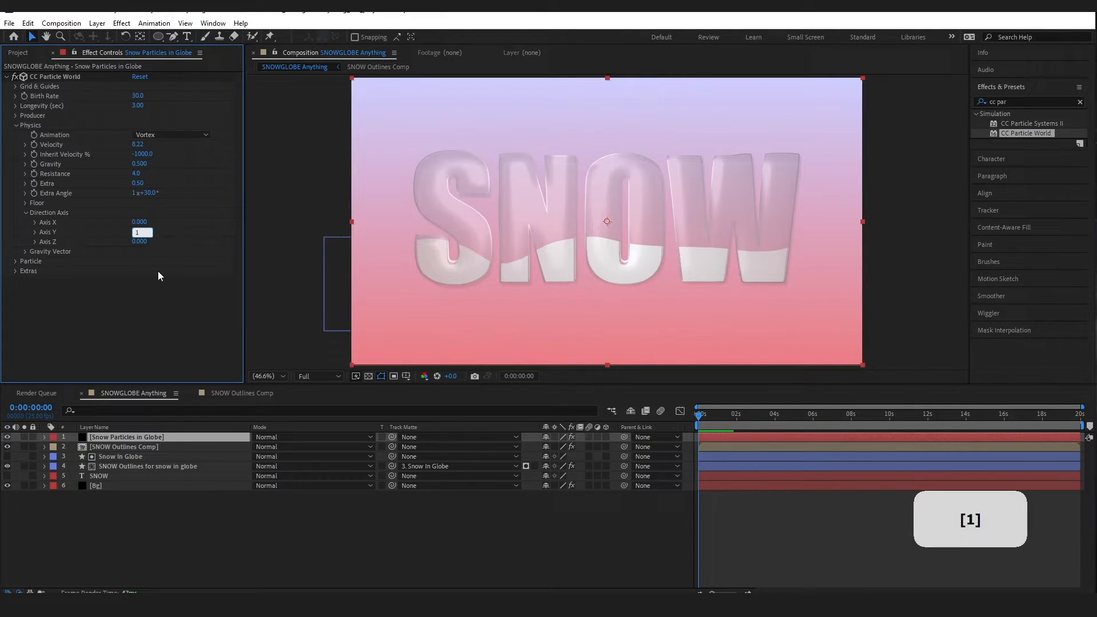
left_click(136, 324)
Collapse the Direction Axis and Physics groups and expand the Particle settings
left_click(26, 298)
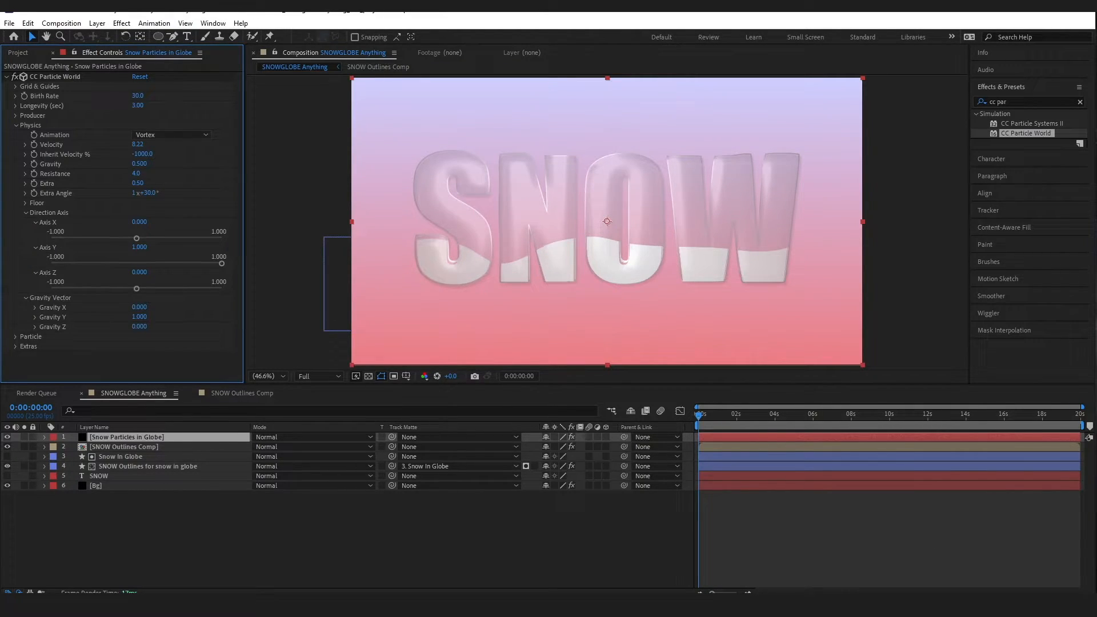
left_click(26, 213)
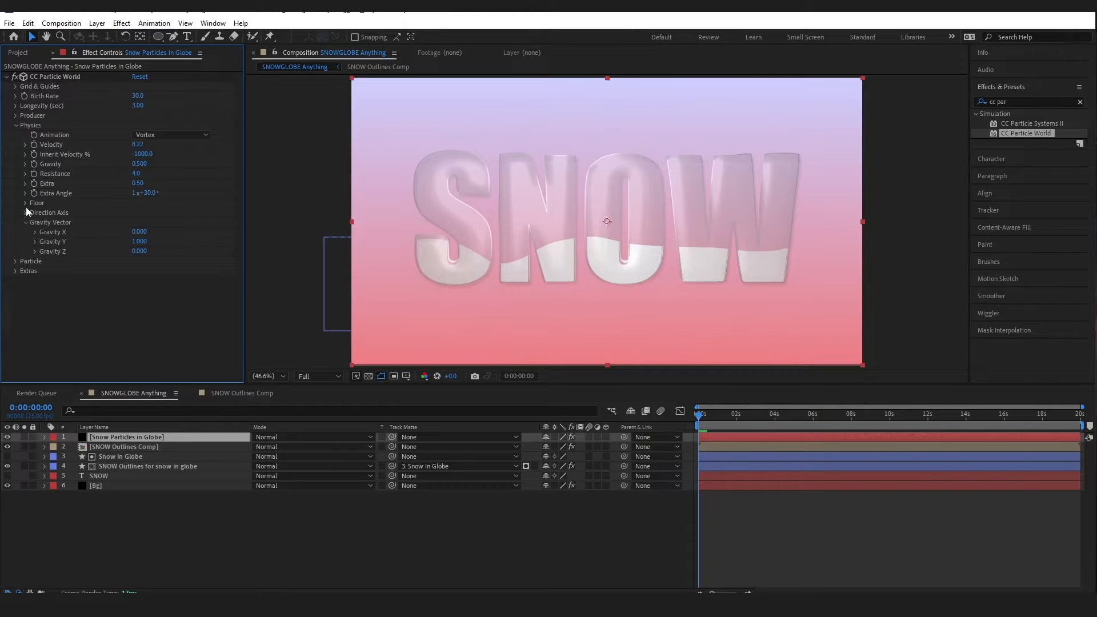
left_click(16, 126)
left_click(16, 135)
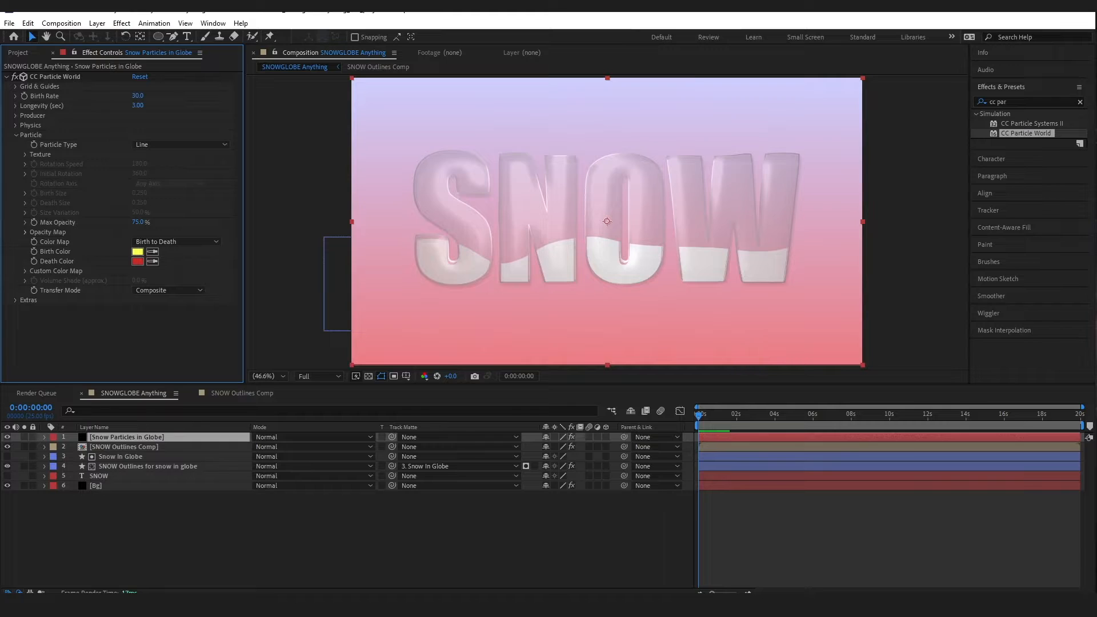
Make the particles Faded Spheres with Birth Size and Death Size of 5
left_click(140, 145)
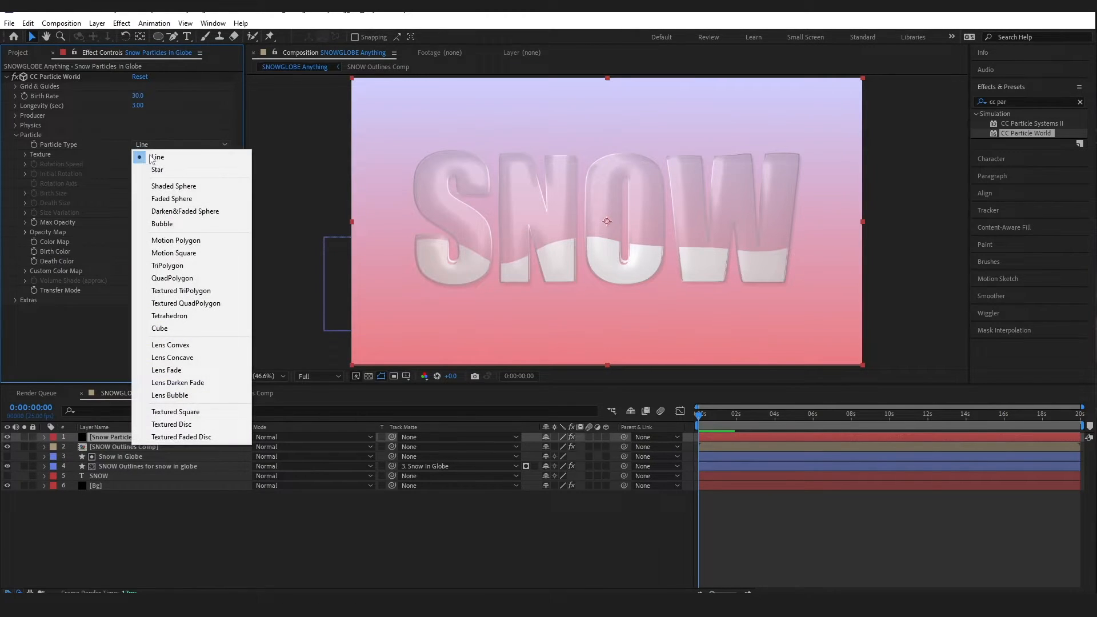
left_click(165, 199)
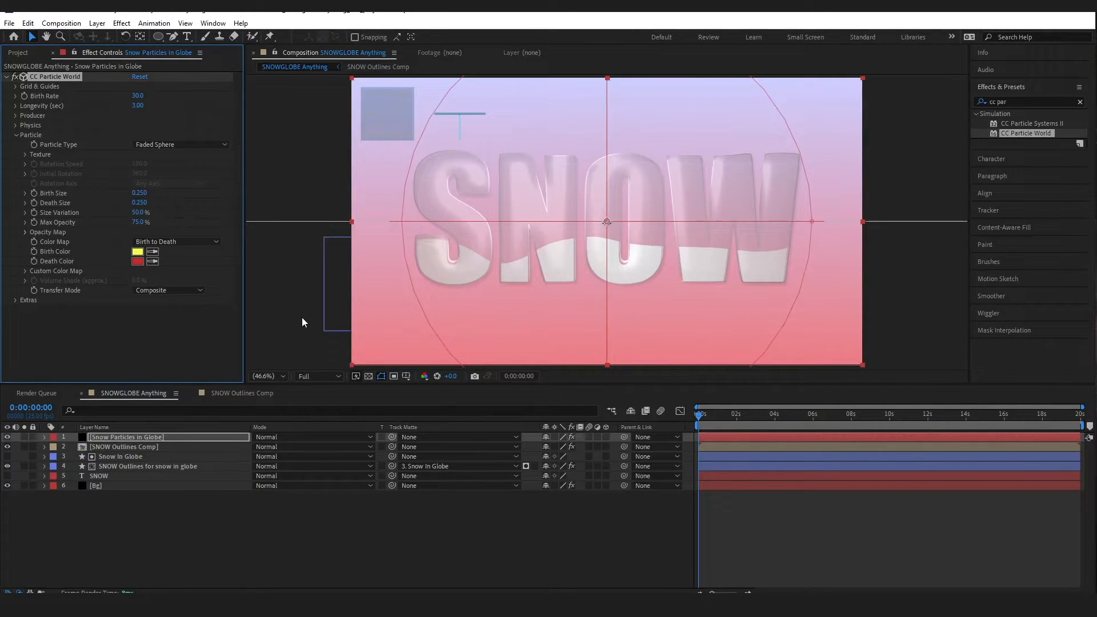
left_click(133, 194)
type("5")
key("Tab")
type("45")
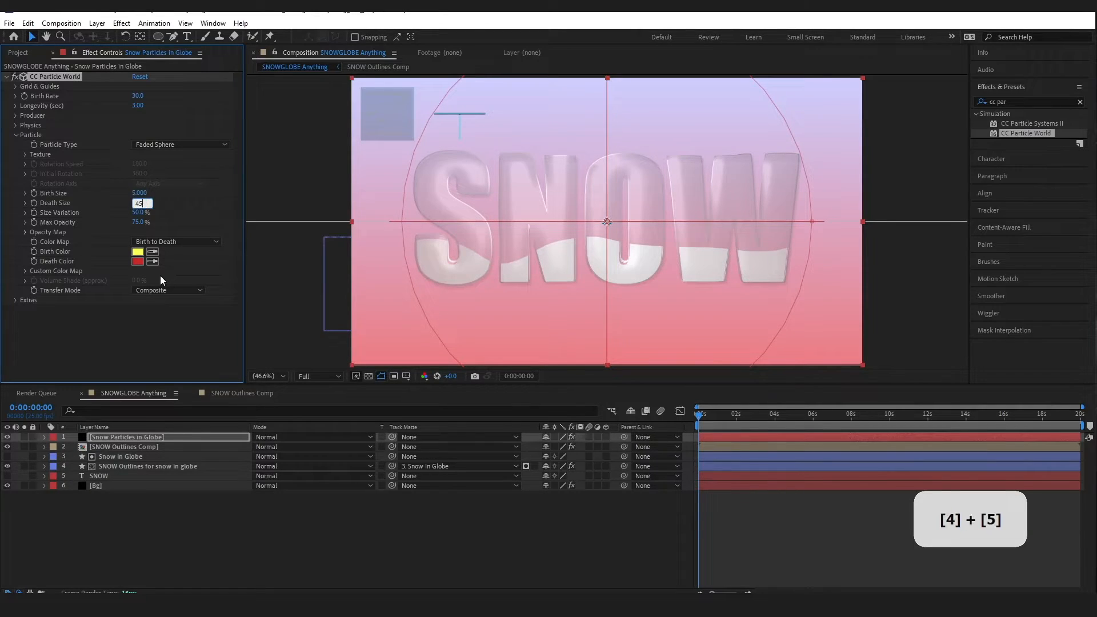
key("BackSpace")
key("BackSpace")
type("5")
left_click(160, 315)
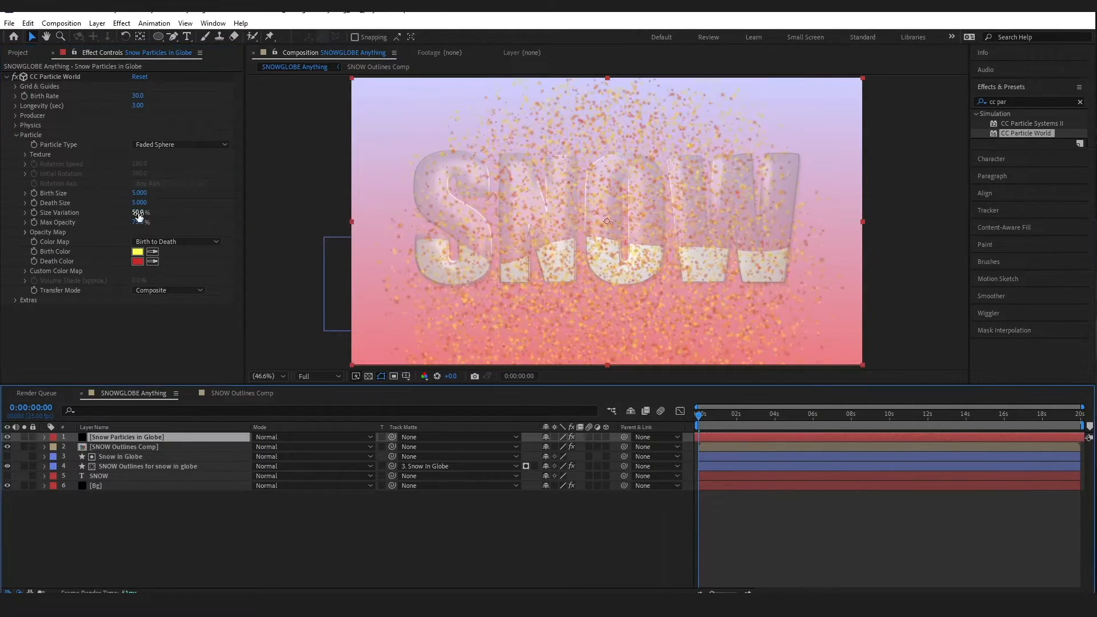
Set Size Variation 0%, Max Opacity 100%, and Birth and Death Color to white FFFFFF
type("0")
key("Return")
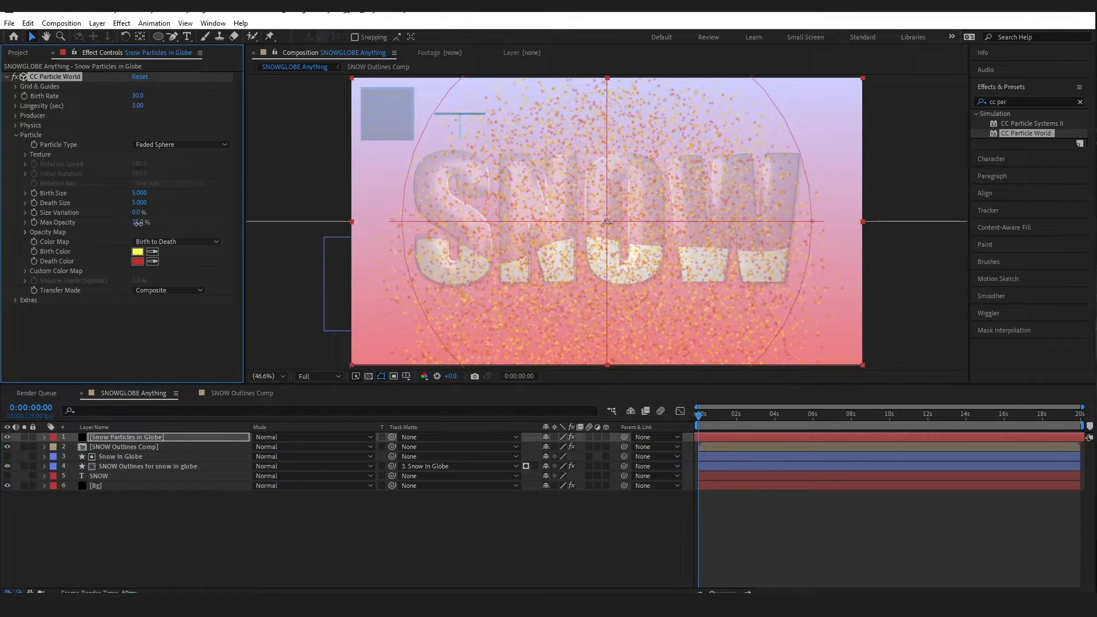
left_click_drag(139, 224, 168, 224)
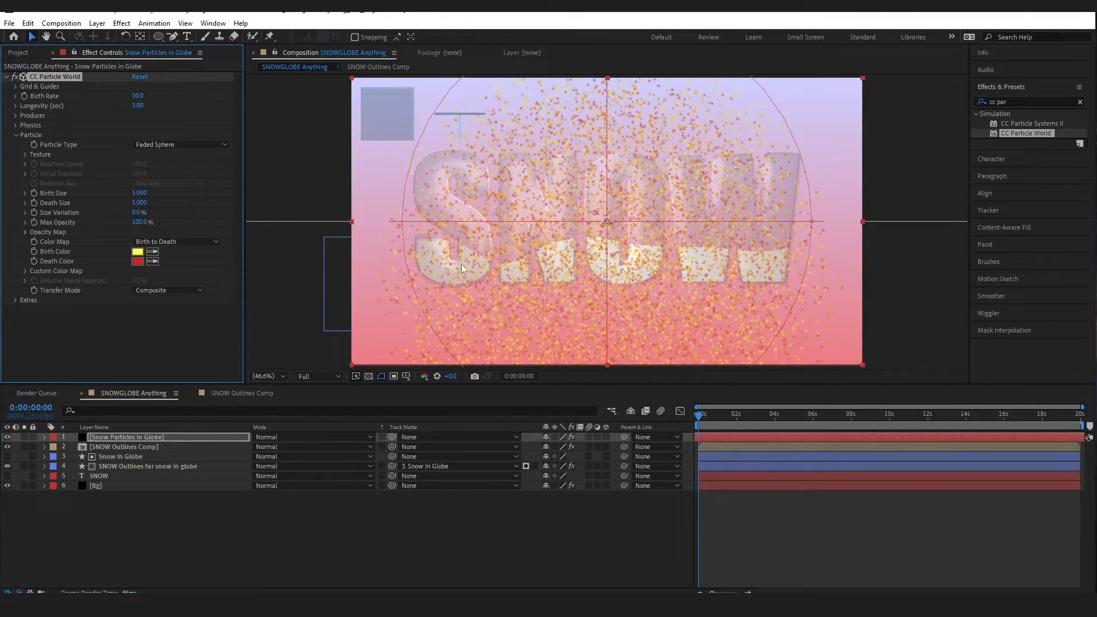
left_click(137, 251)
left_click_drag(152, 398, 57, 360)
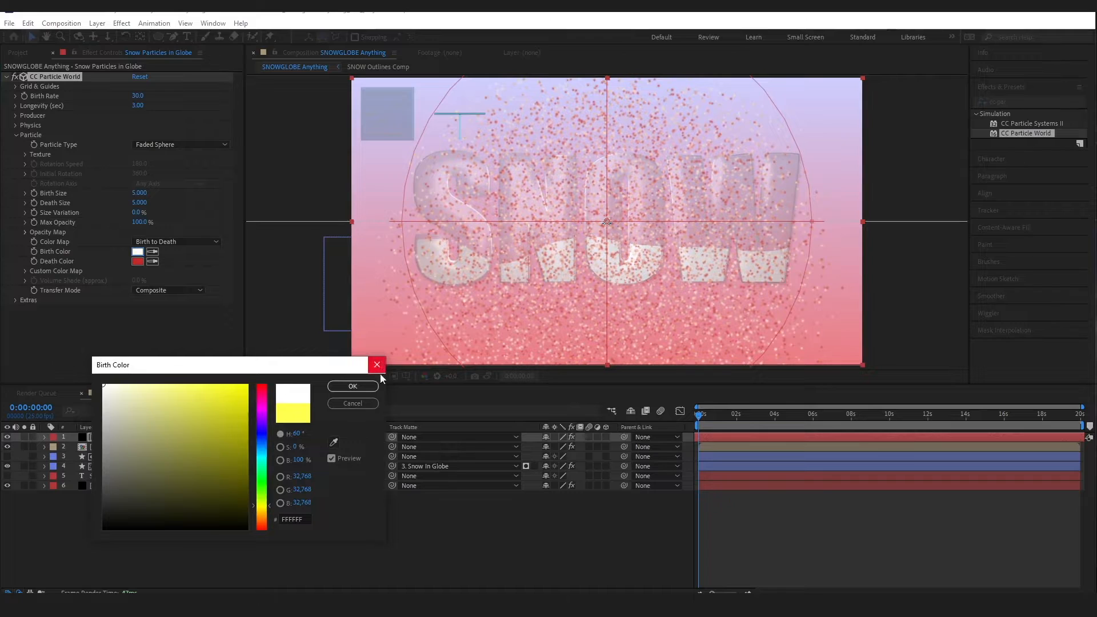
left_click(352, 386)
left_click(137, 261)
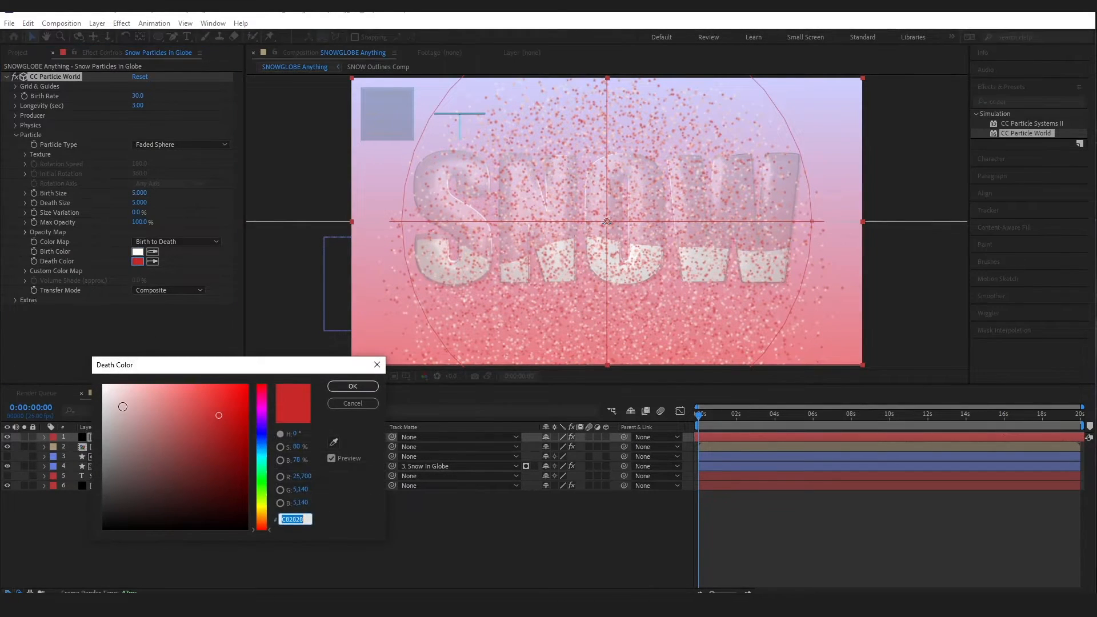
type("FFFFFF")
left_click(353, 386)
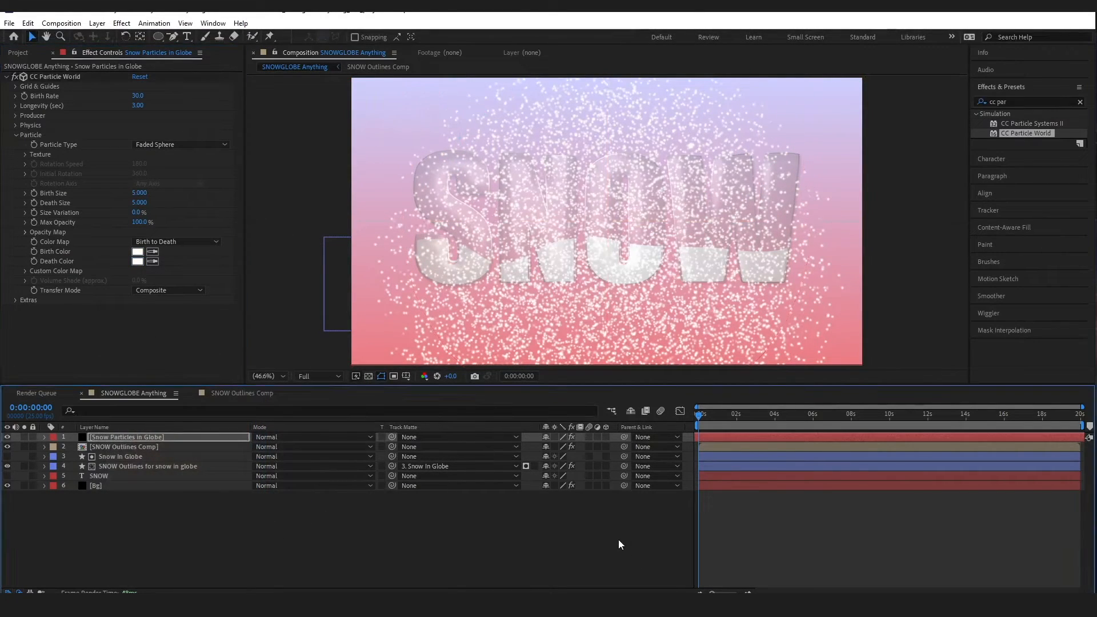
left_click(619, 541)
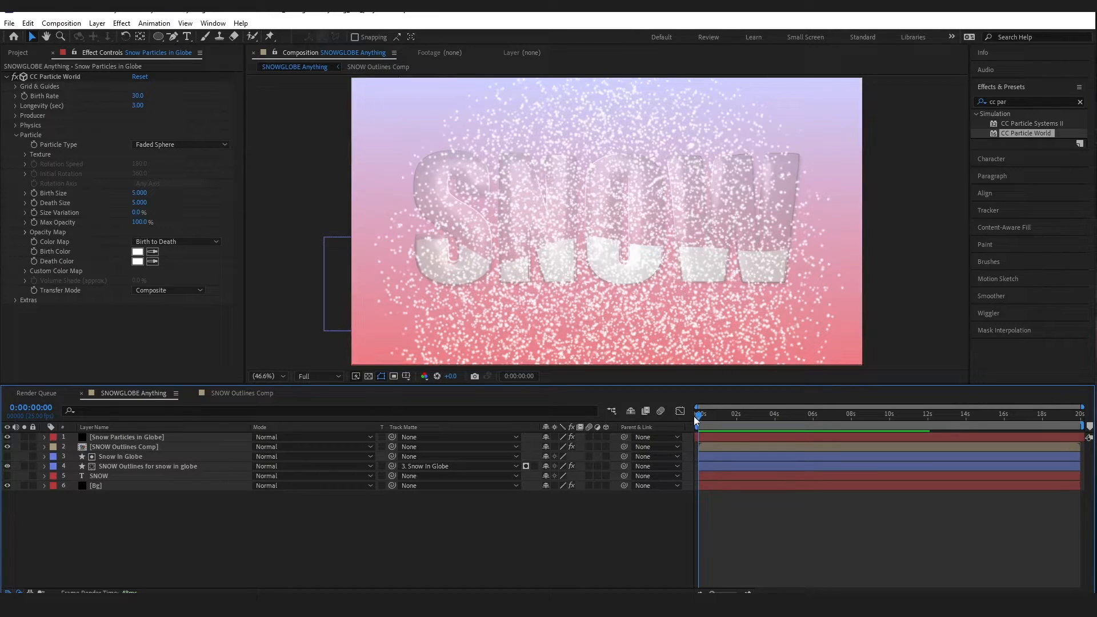
left_click_drag(698, 417, 776, 423)
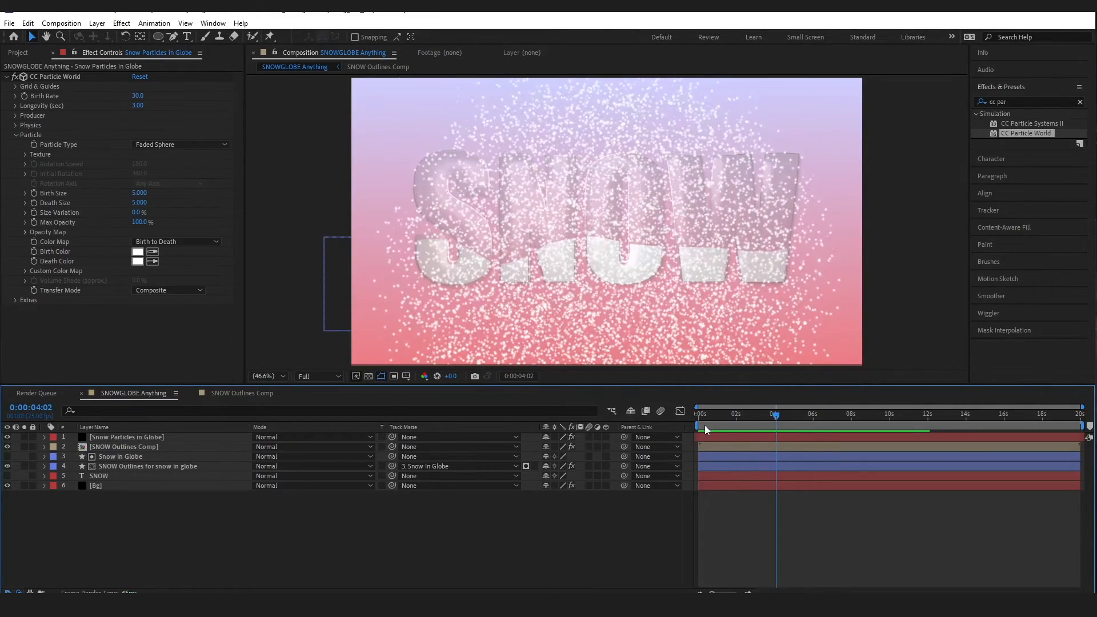
left_click_drag(700, 418, 776, 423)
left_click_drag(701, 425, 779, 424)
left_click_drag(700, 417, 776, 423)
left_click_drag(701, 425, 777, 424)
left_click_drag(701, 416, 779, 424)
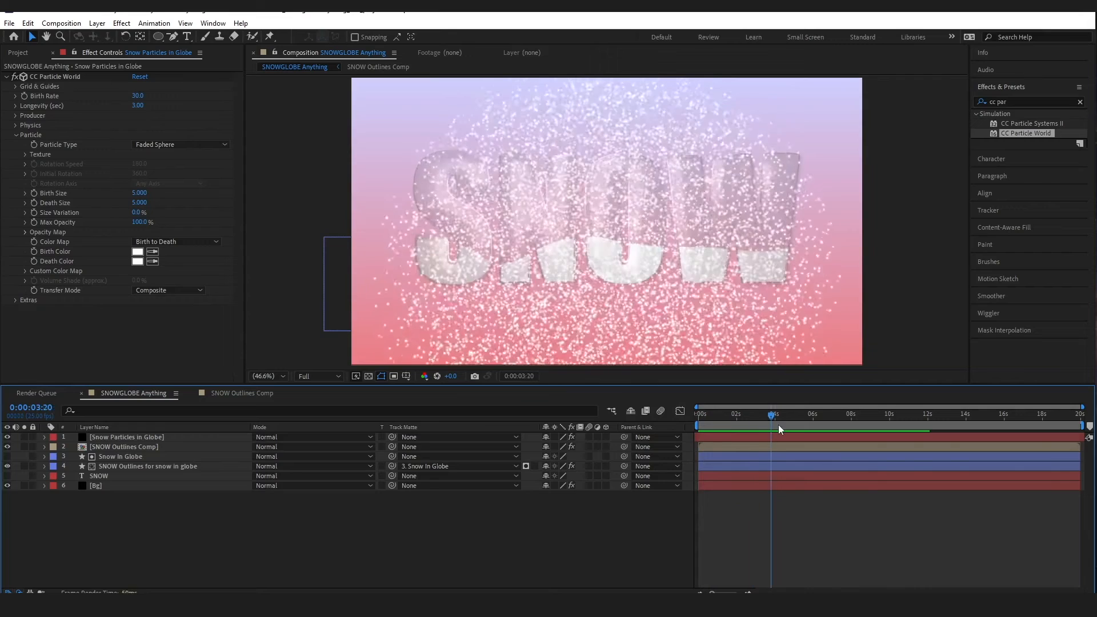
left_click(701, 425)
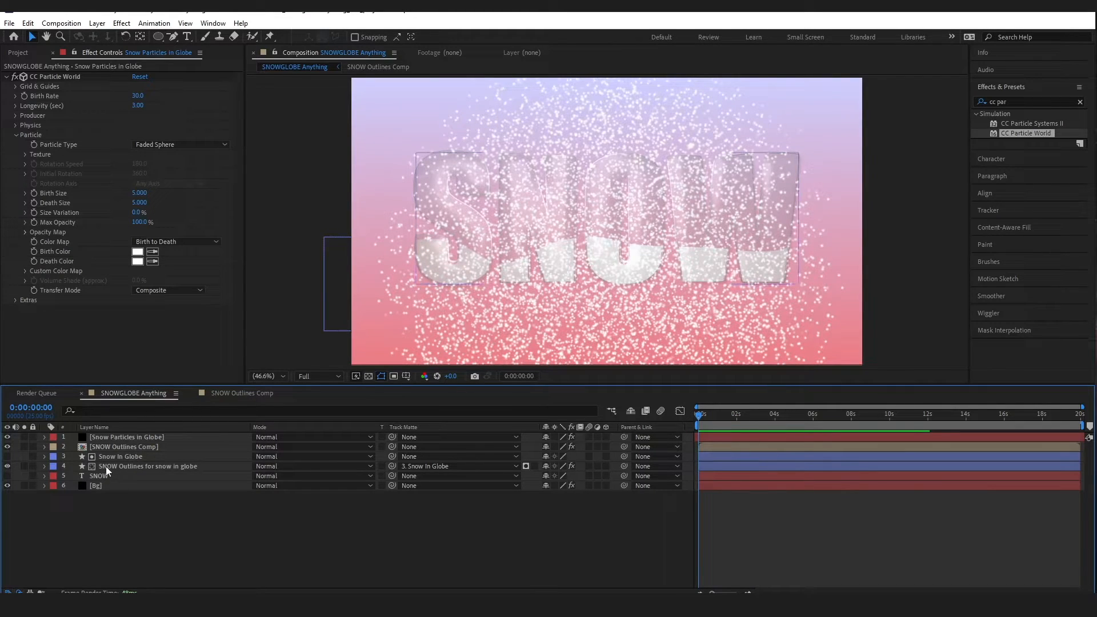
Duplicate the SNOW Outlines layer, set its Track Matte to None, and move it below the particles
left_click(108, 465)
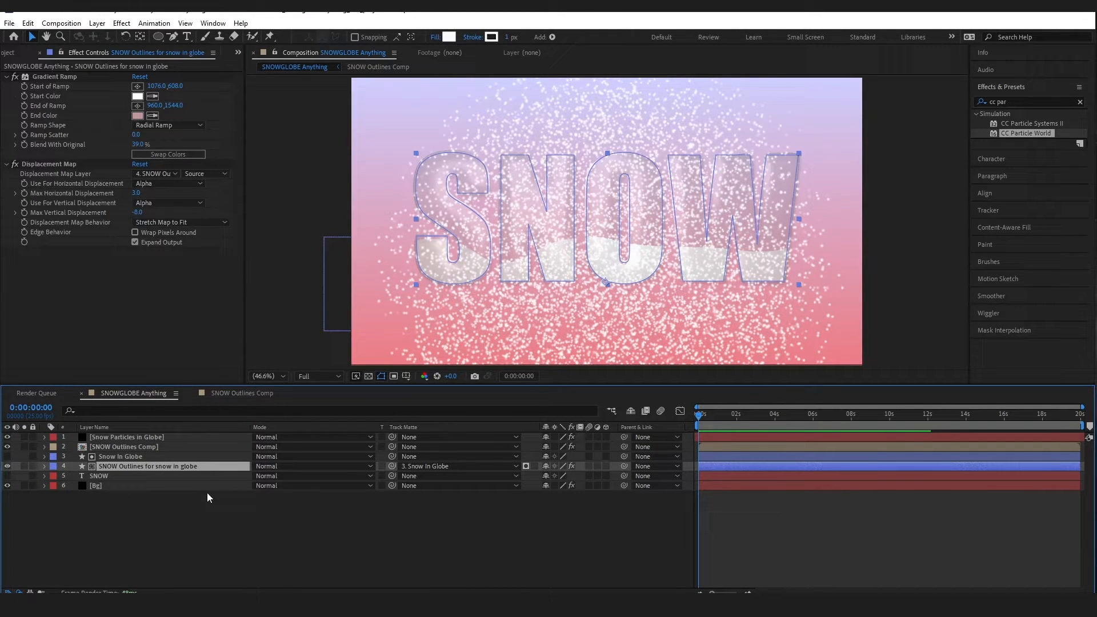
key("ctrl")
key("ctrl+d")
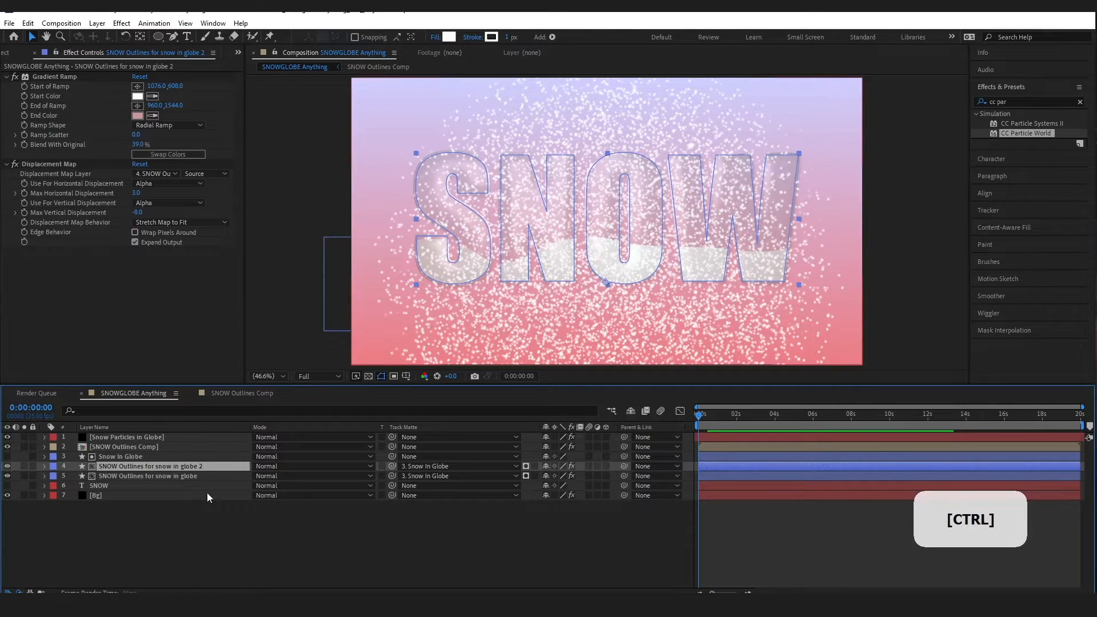
left_click(417, 466)
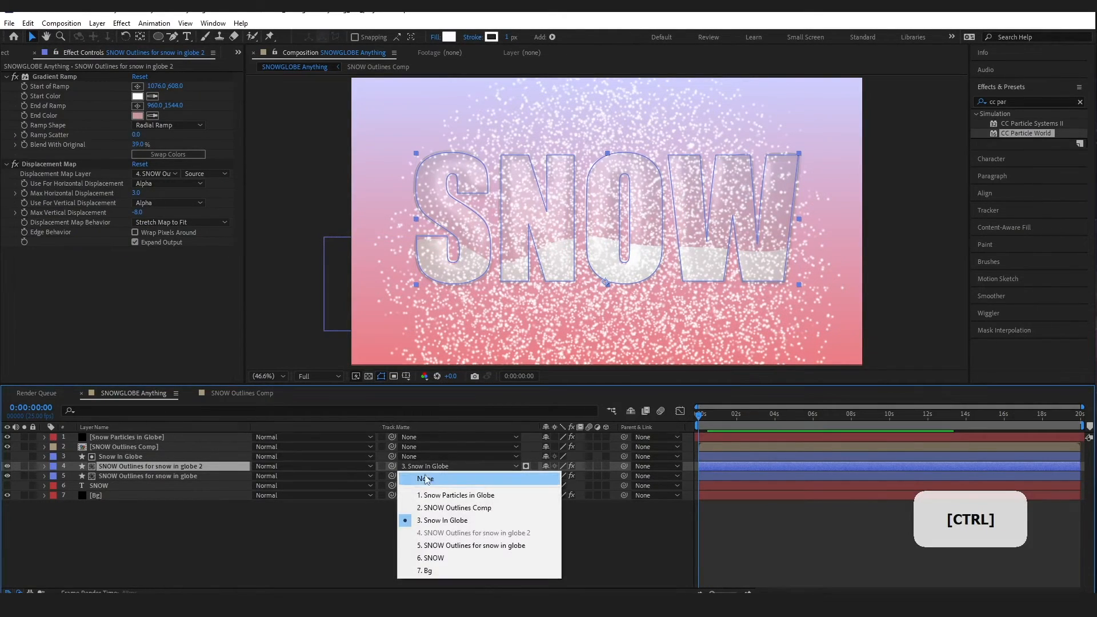
left_click(426, 475)
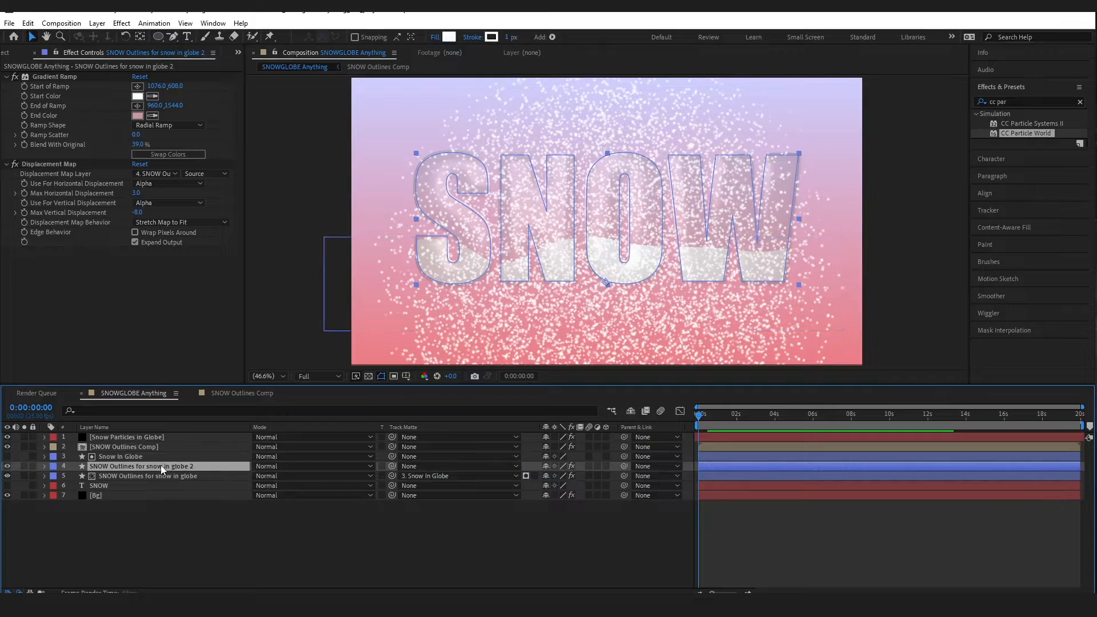
left_click_drag(164, 466, 162, 437)
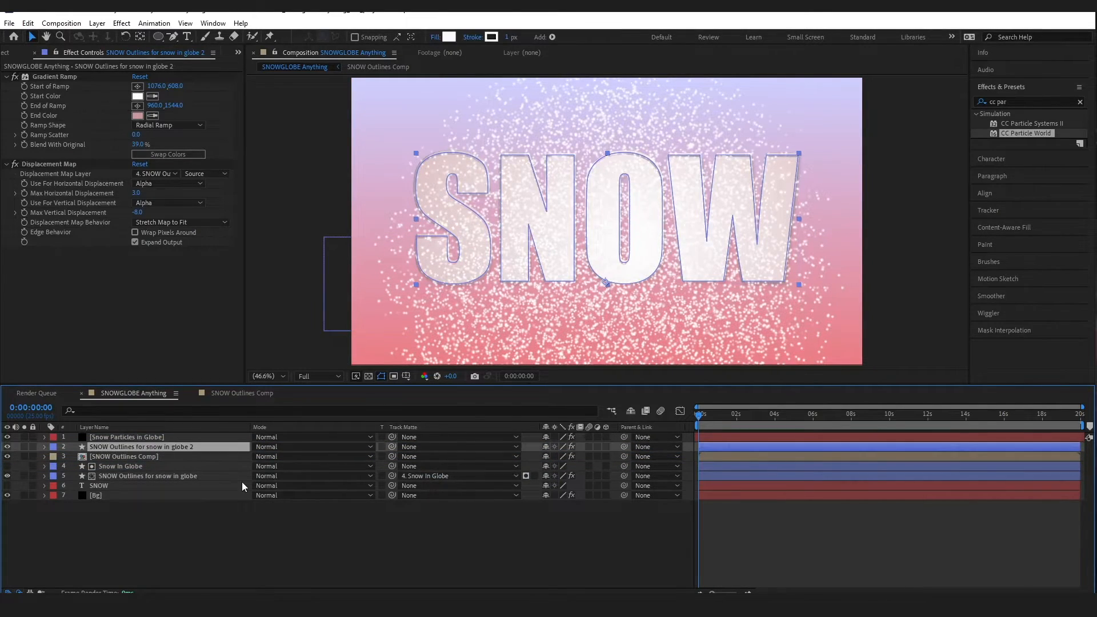
Select the outline copy with the snow particles layer and choose Pre-compose
key("shift")
left_click(155, 436, "shift")
right_click(154, 435)
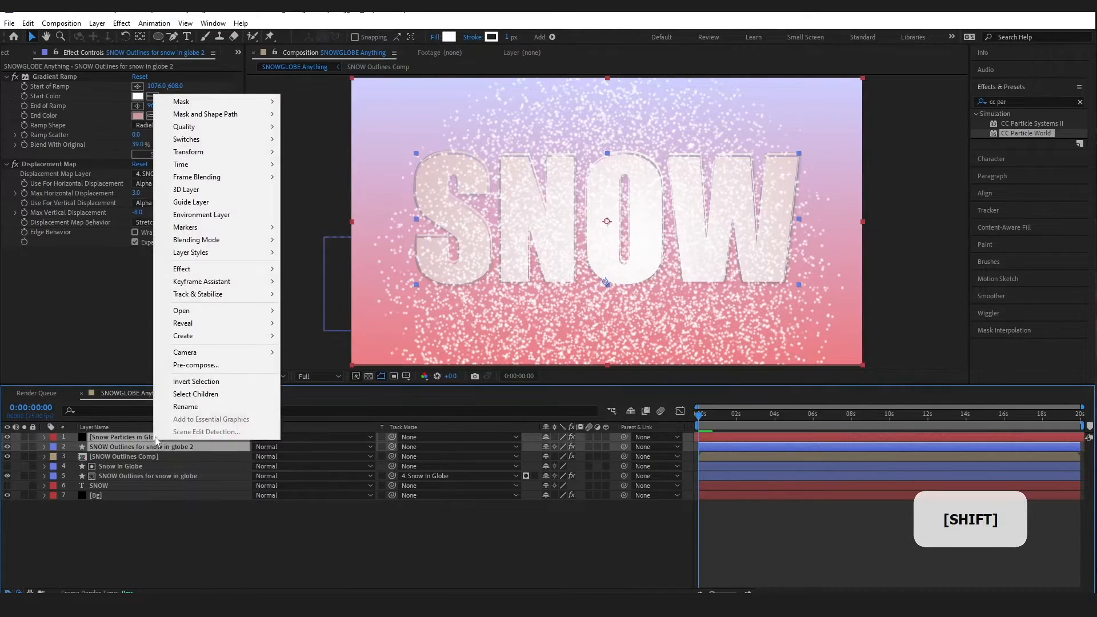
left_click(242, 369)
Name the precomp 'Falling Snow in Globes' and create it
type("Falling Snow in")
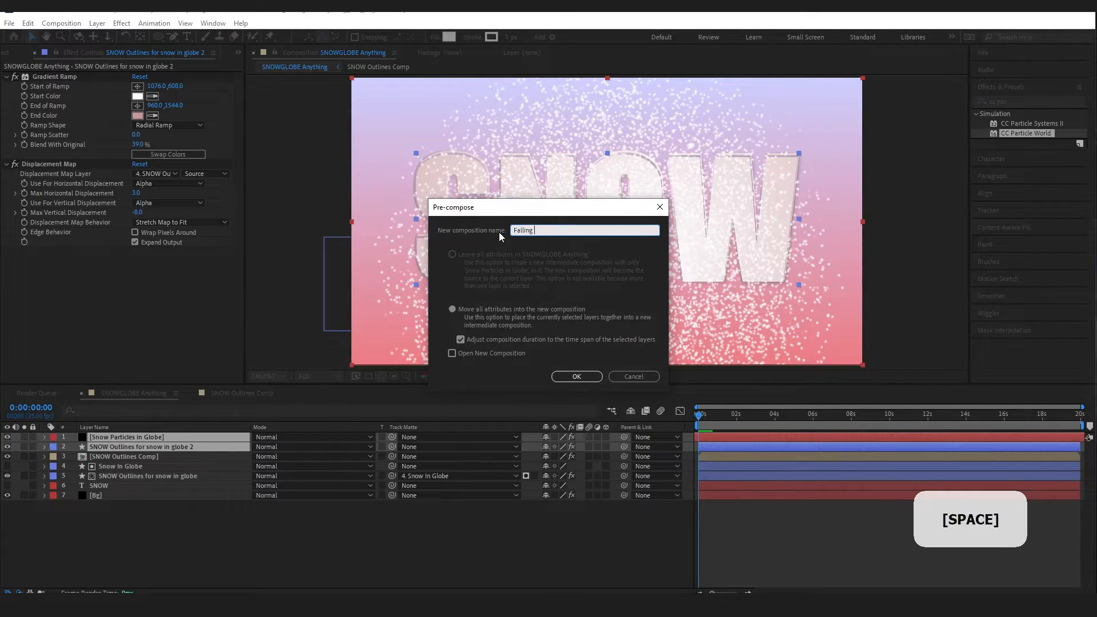
key("Caps_Lock")
type("Glob")
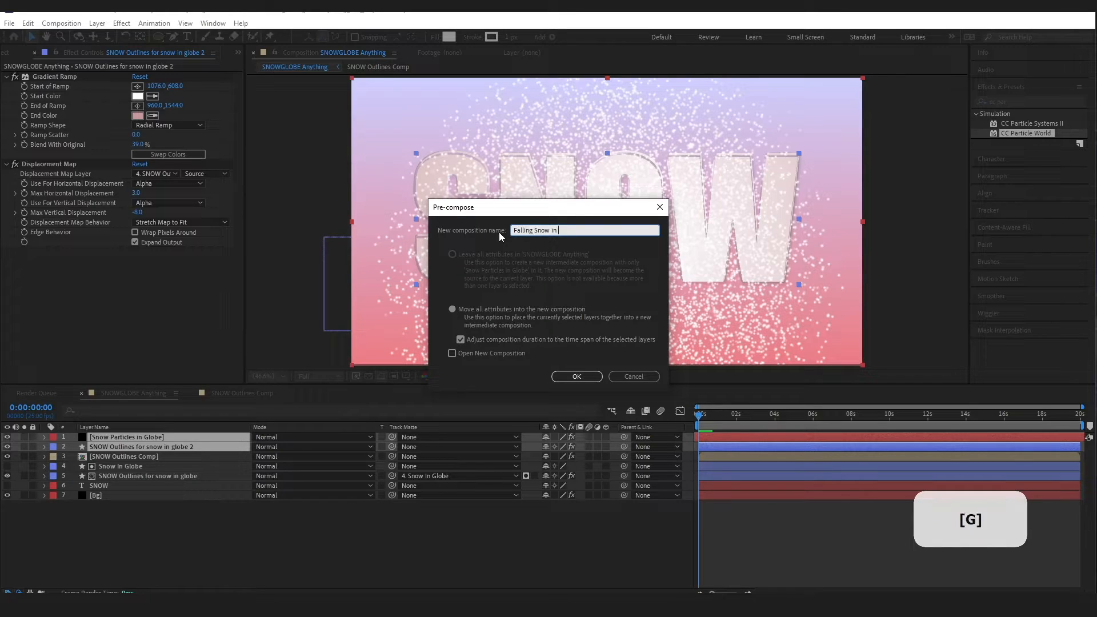
type("es")
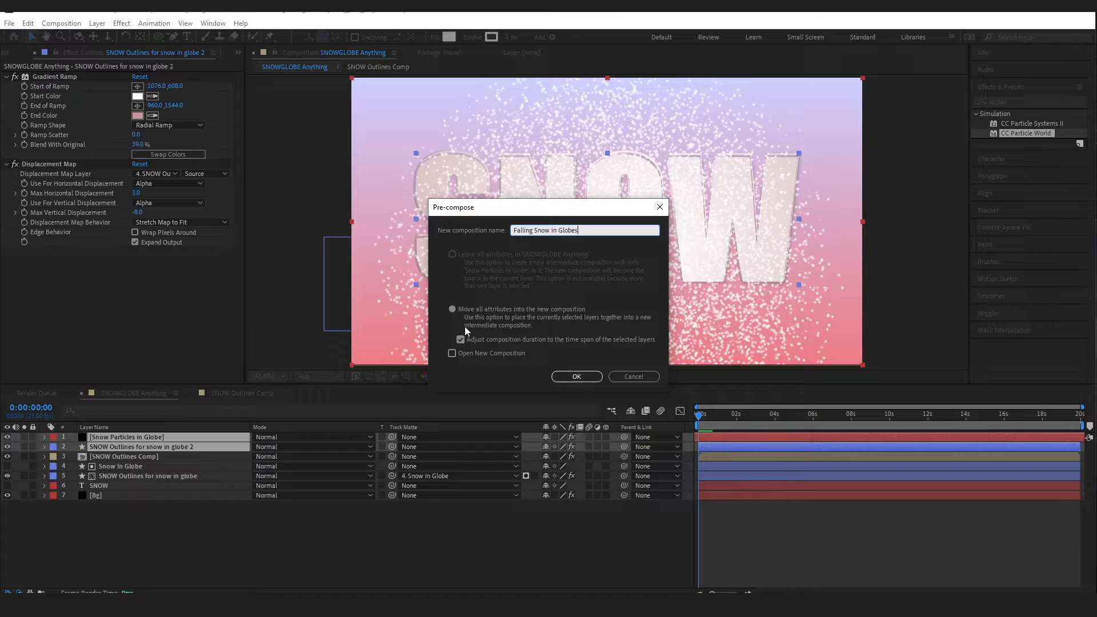
left_click(577, 376)
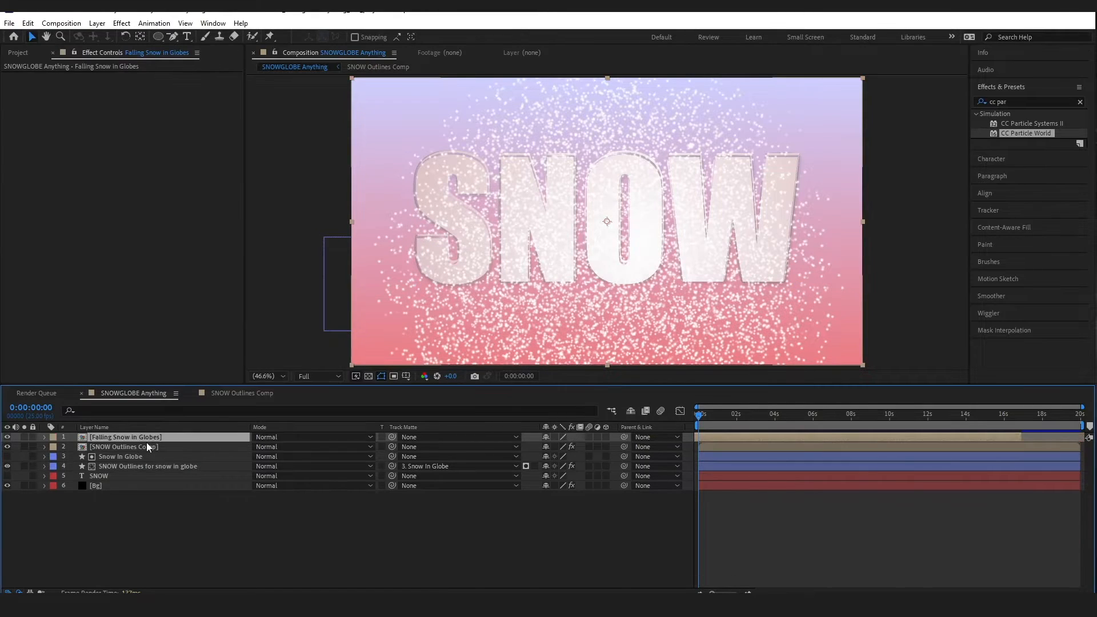
Copy the SNOW Outlines layer from inside the SNOW Outlines Comp precomp
double_click(126, 447)
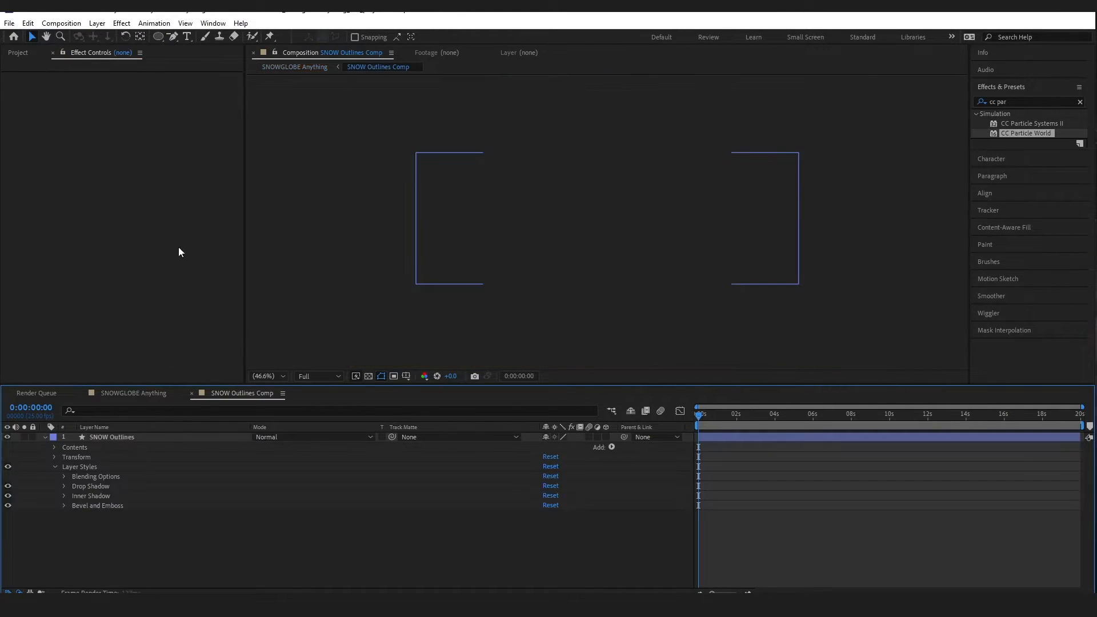
left_click(114, 437)
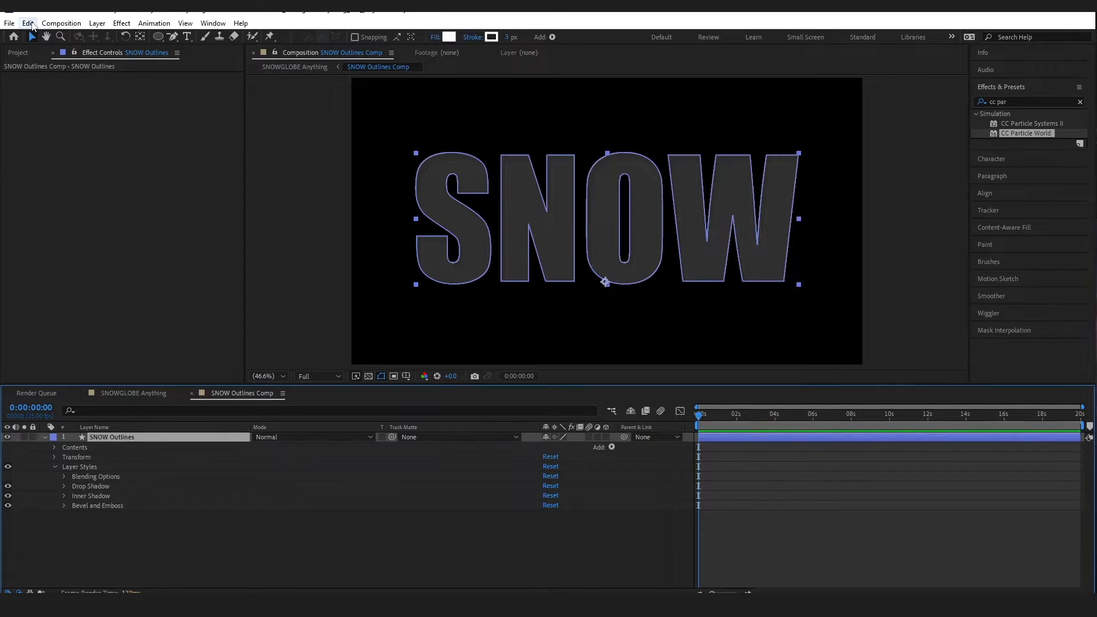
left_click(28, 22)
left_click(45, 92)
left_click(137, 393)
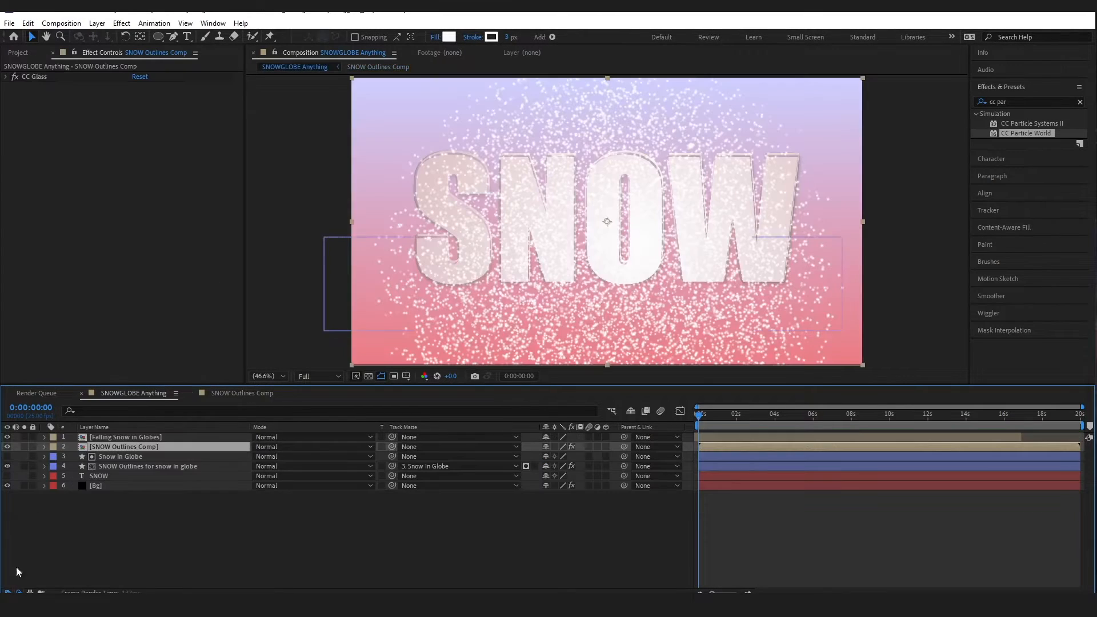
left_click(125, 447)
Open the Falling Snow in Globes precomp and delete its outline copy layer
double_click(124, 438)
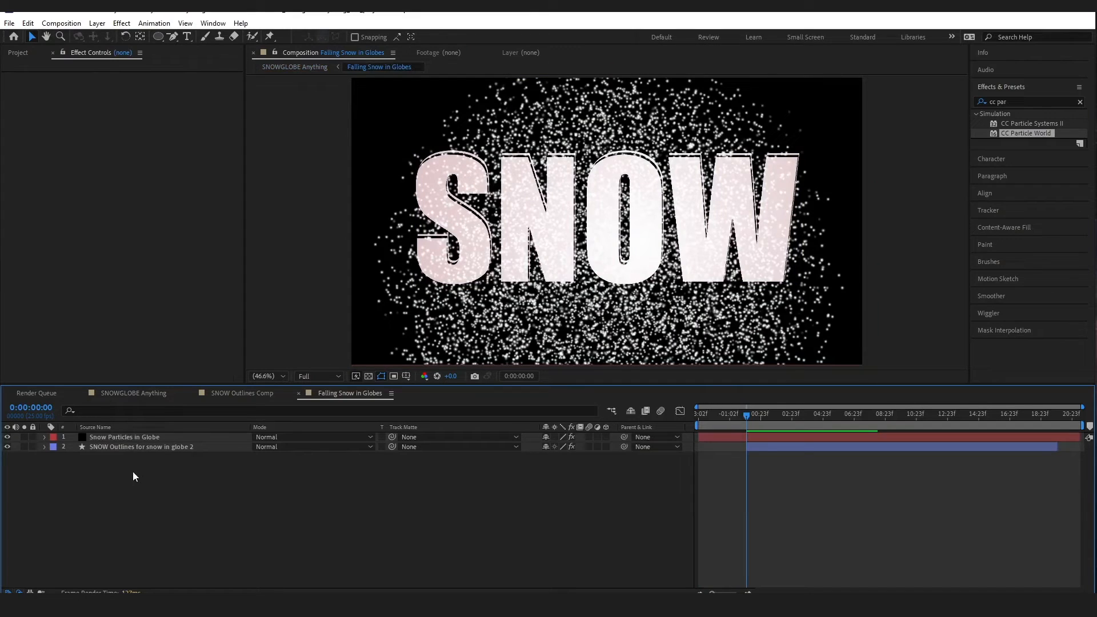
left_click(135, 448)
key("Delete")
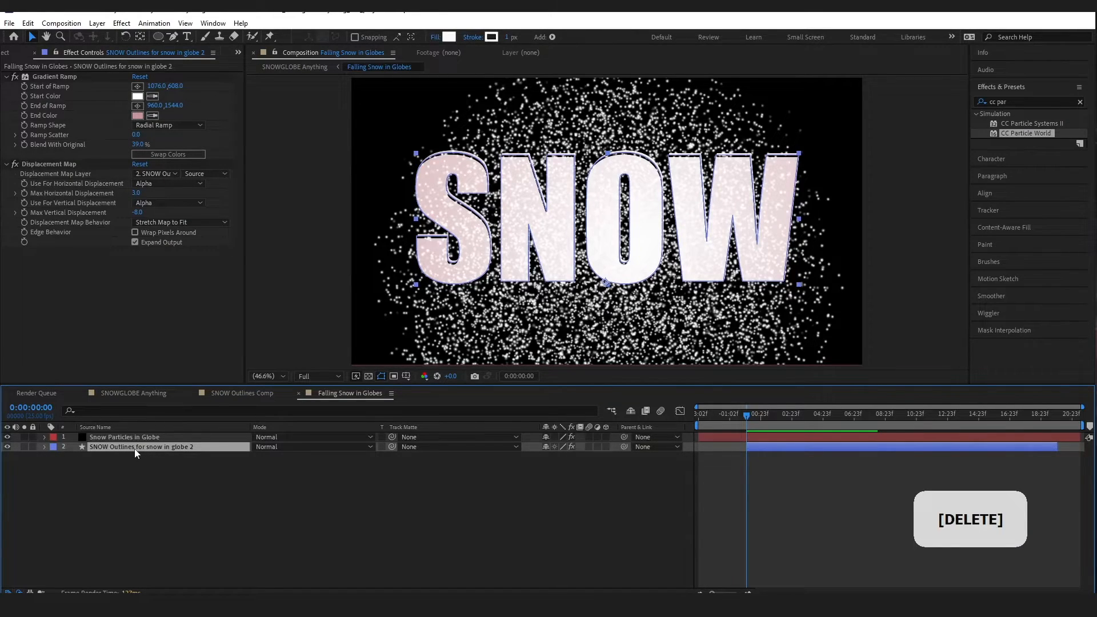
key("Delete")
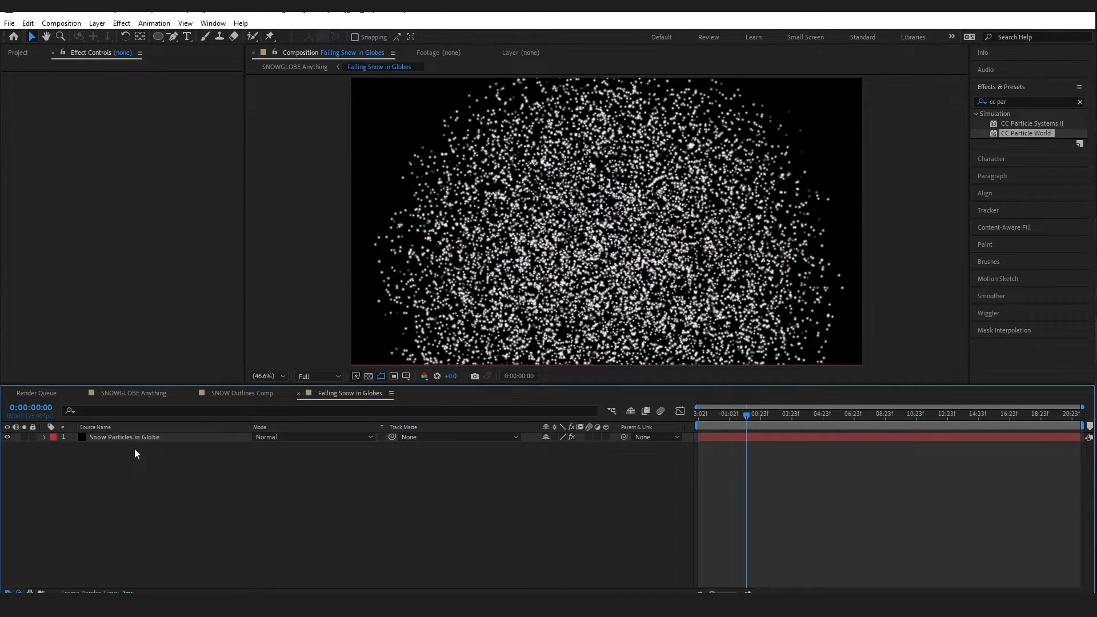
Paste the SNOW Outlines layer and place it below the snow particles layer
key("ctrl+v")
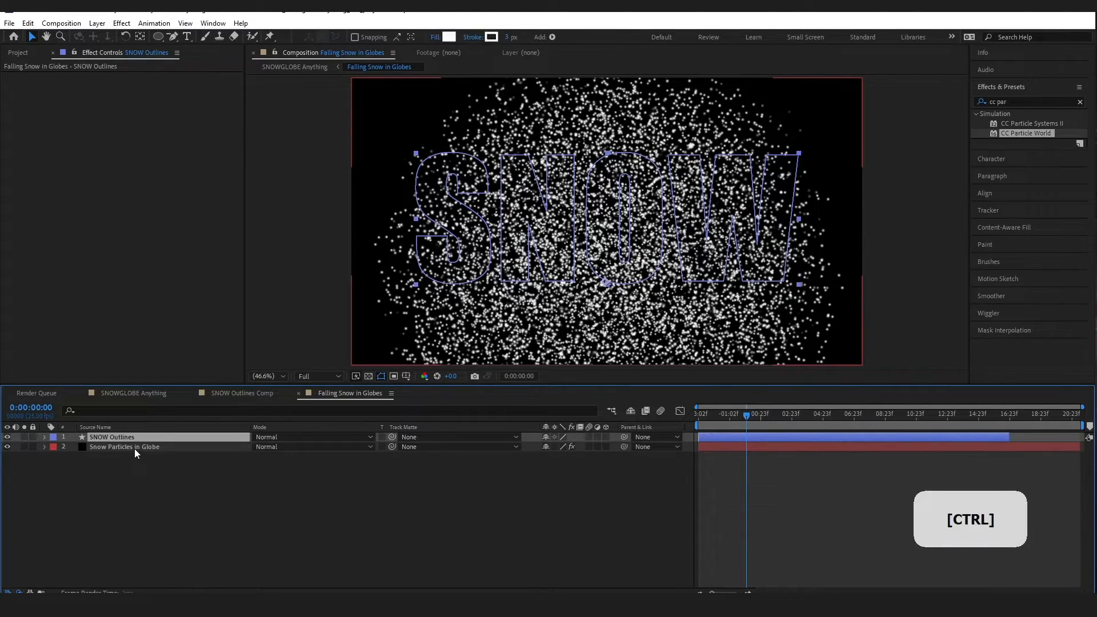
left_click_drag(128, 435, 124, 455)
left_click(126, 437, "shift")
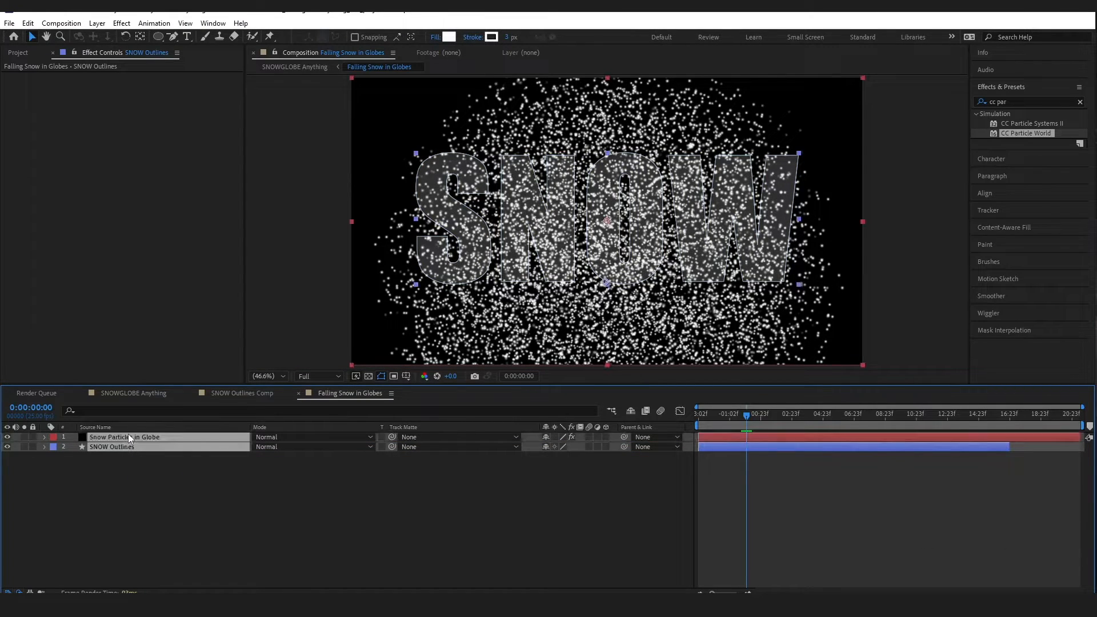
key("ctrl")
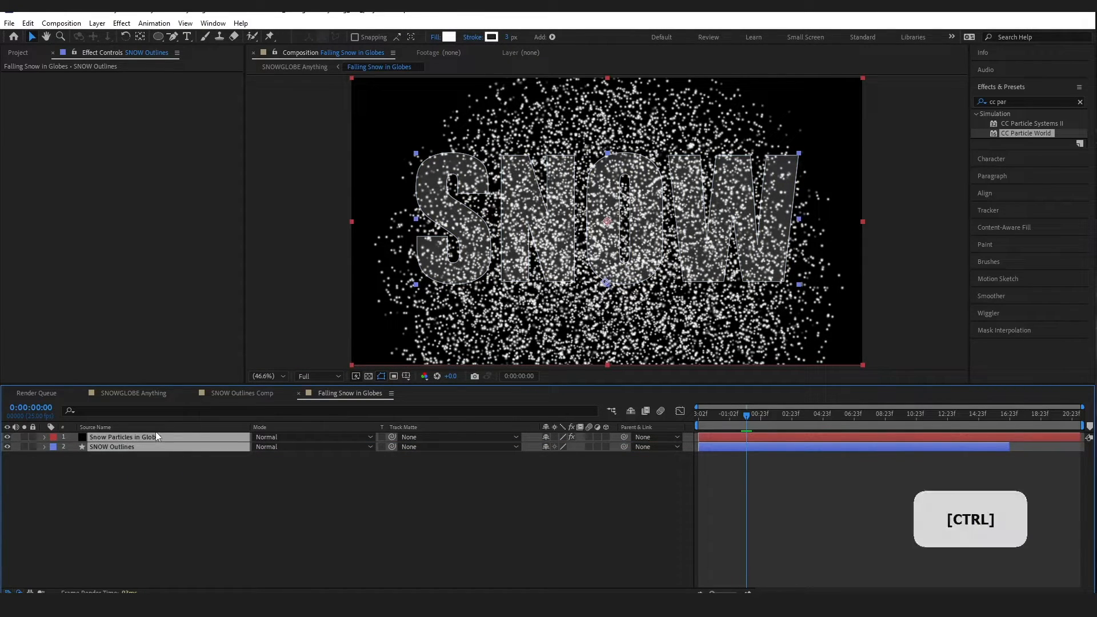
left_click(800, 502)
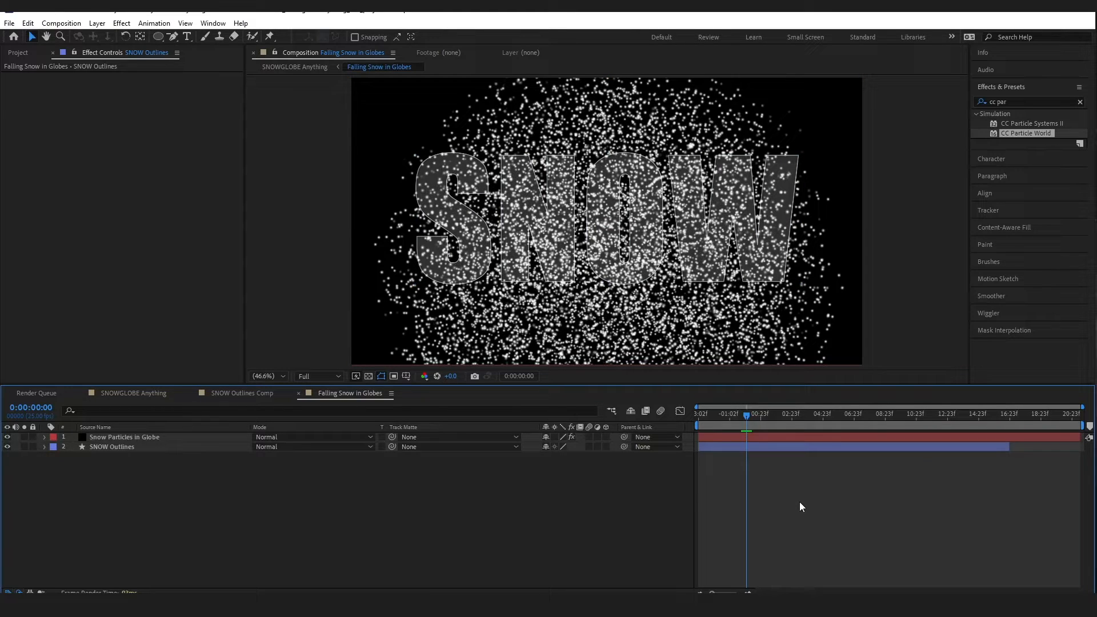
Copy the SNOW Outlines layer and paste three more copies of it
left_click(126, 448)
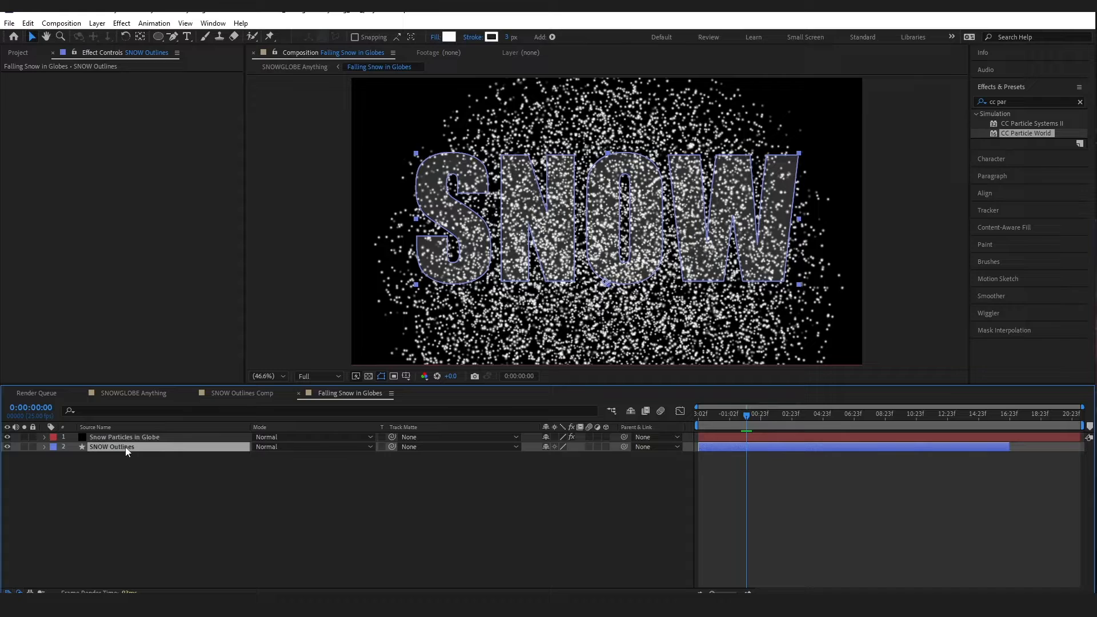
key("ctrl")
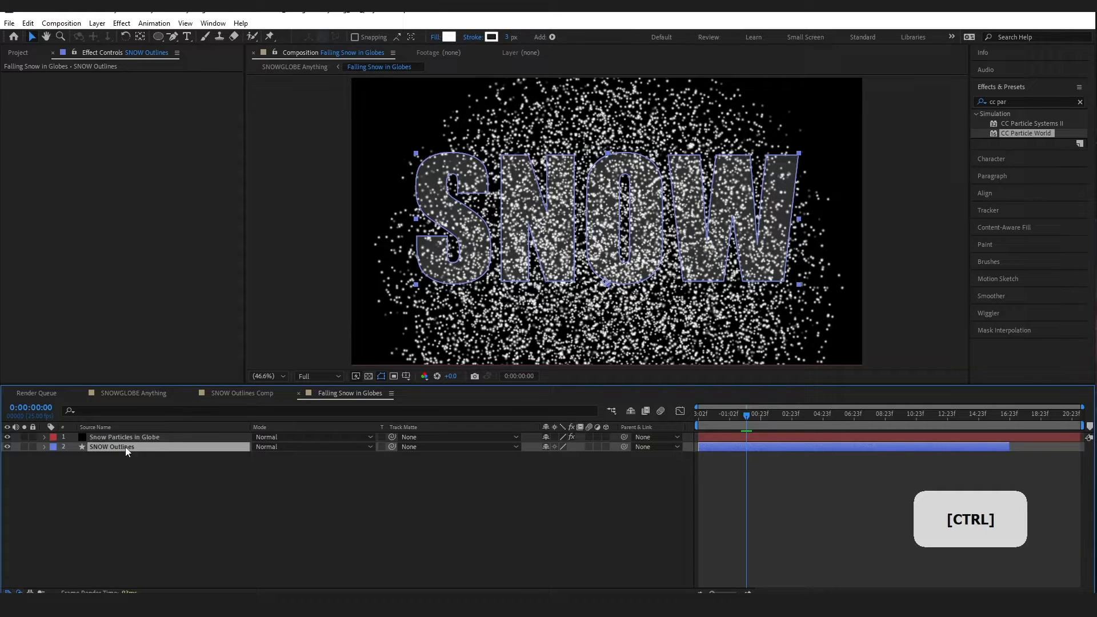
key("ctrl+v")
key("ctrl+v")
key("ctrl+v")
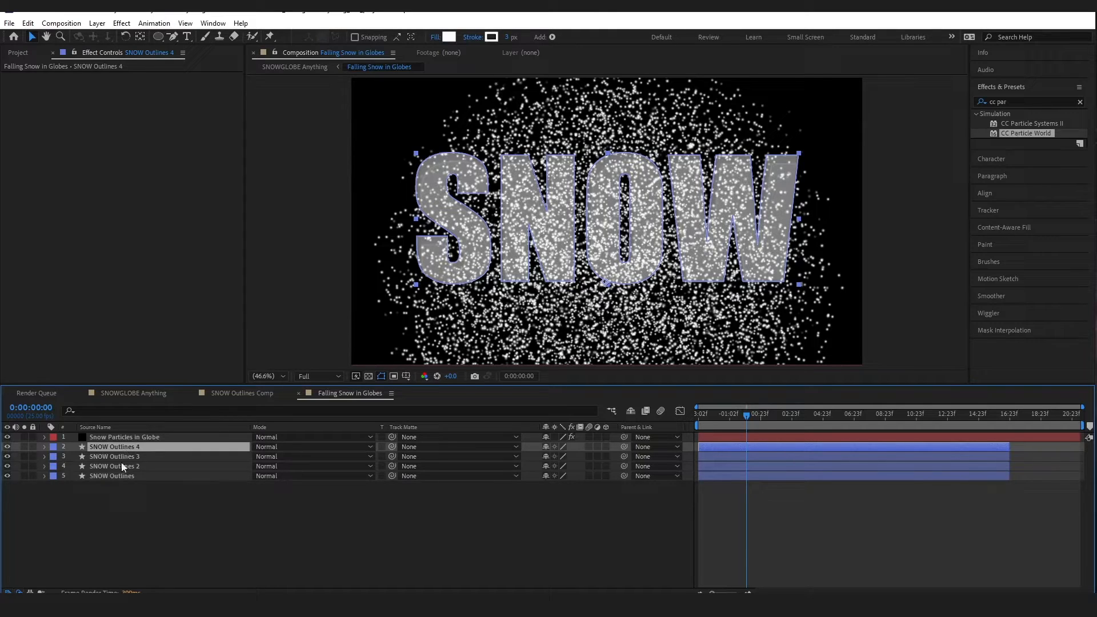
left_click(103, 478)
Rename the first outline layer to 'SNOW Outlines S' and delete its N, O and W groups
left_click(44, 476)
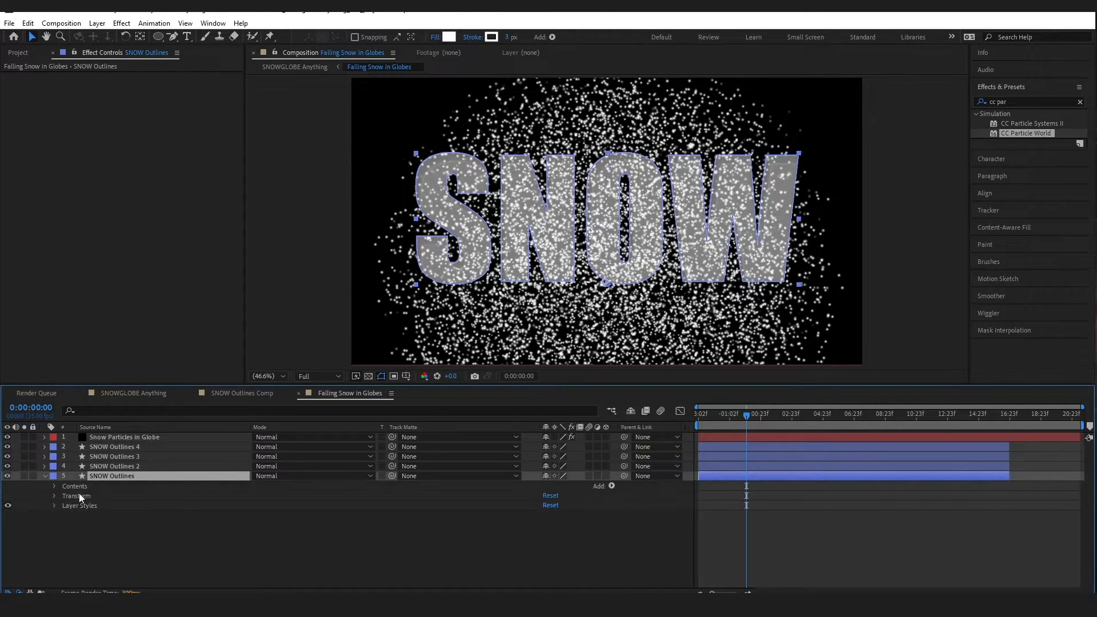
right_click(150, 481)
left_click(171, 436)
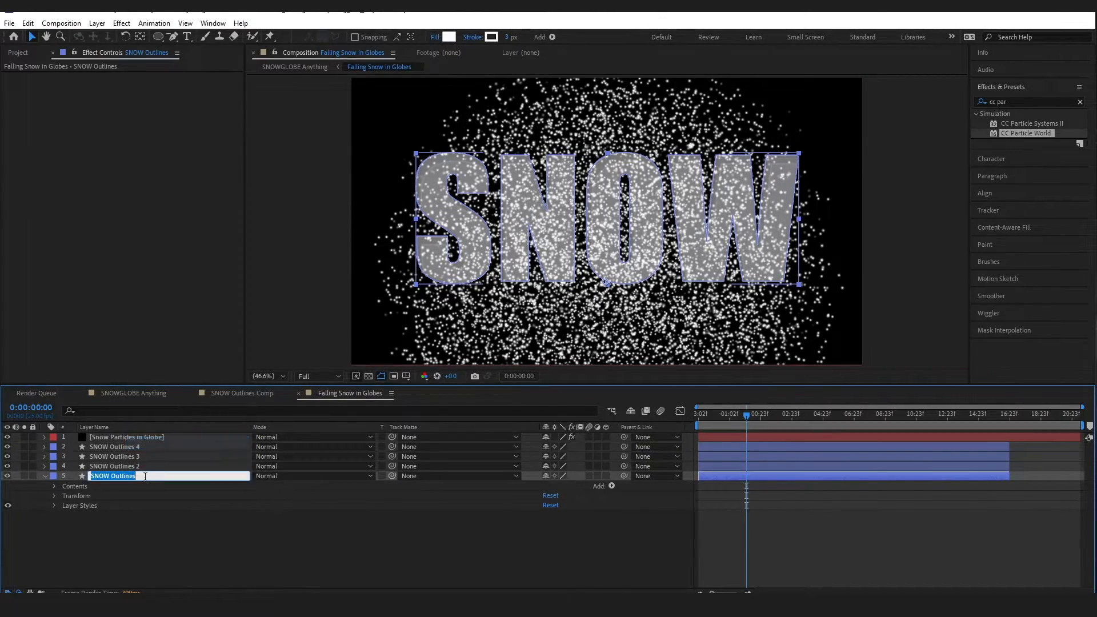
left_click(145, 477)
key("Caps_Lock")
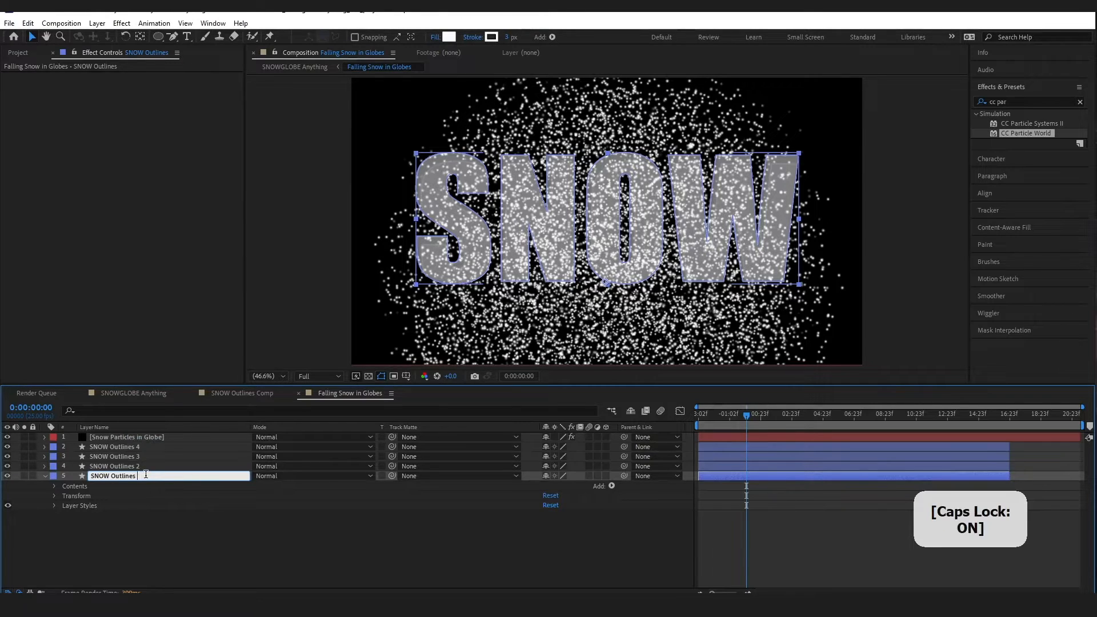
type("S")
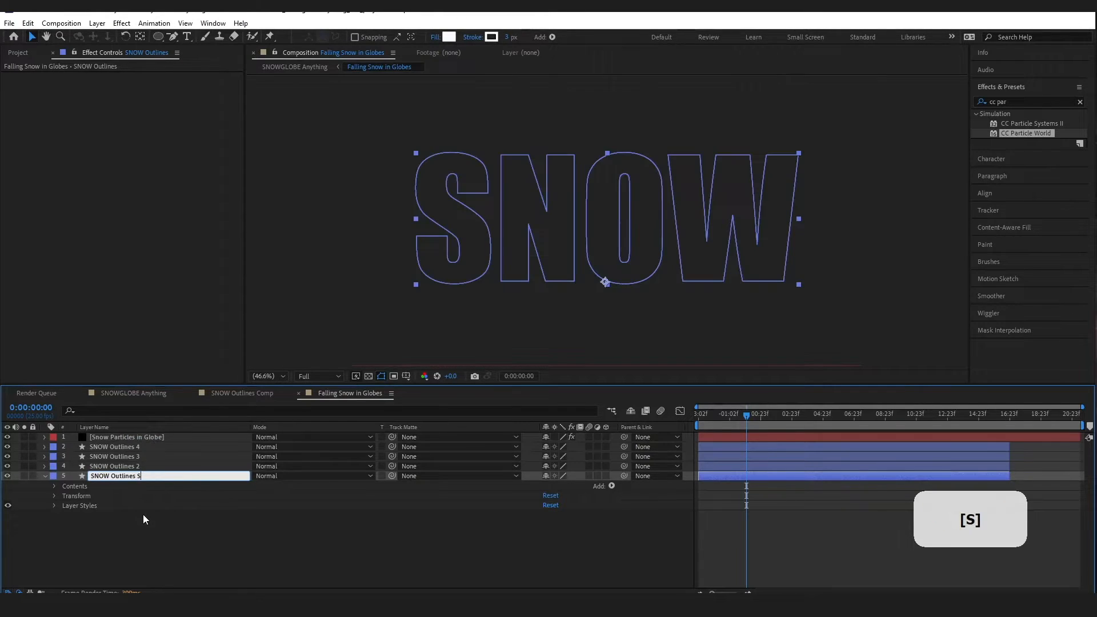
left_click(98, 543)
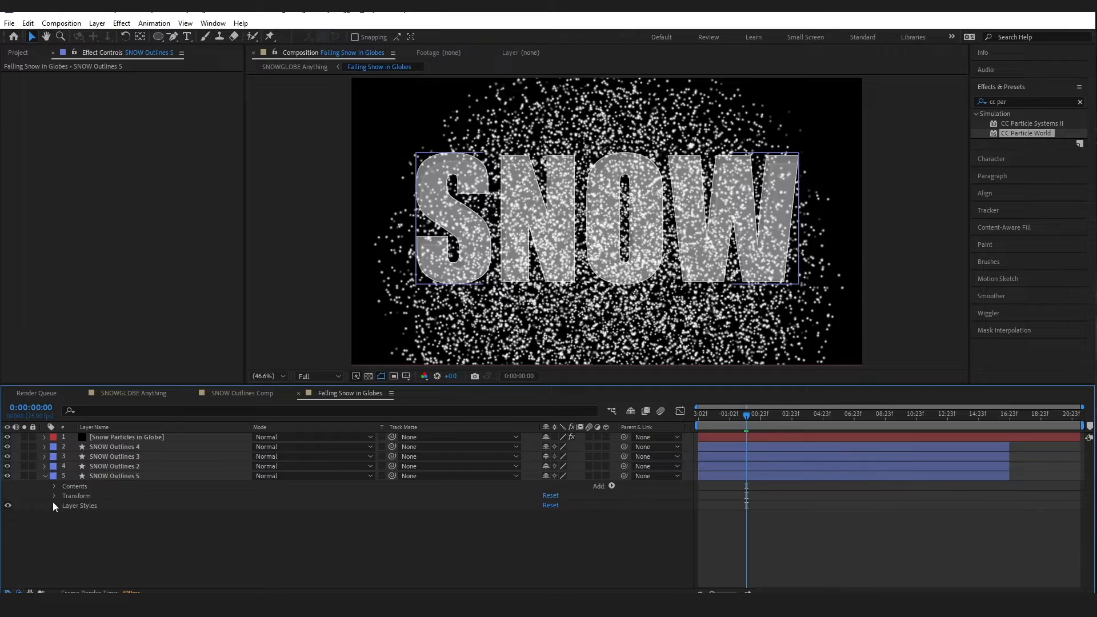
left_click(54, 487)
left_click(76, 506)
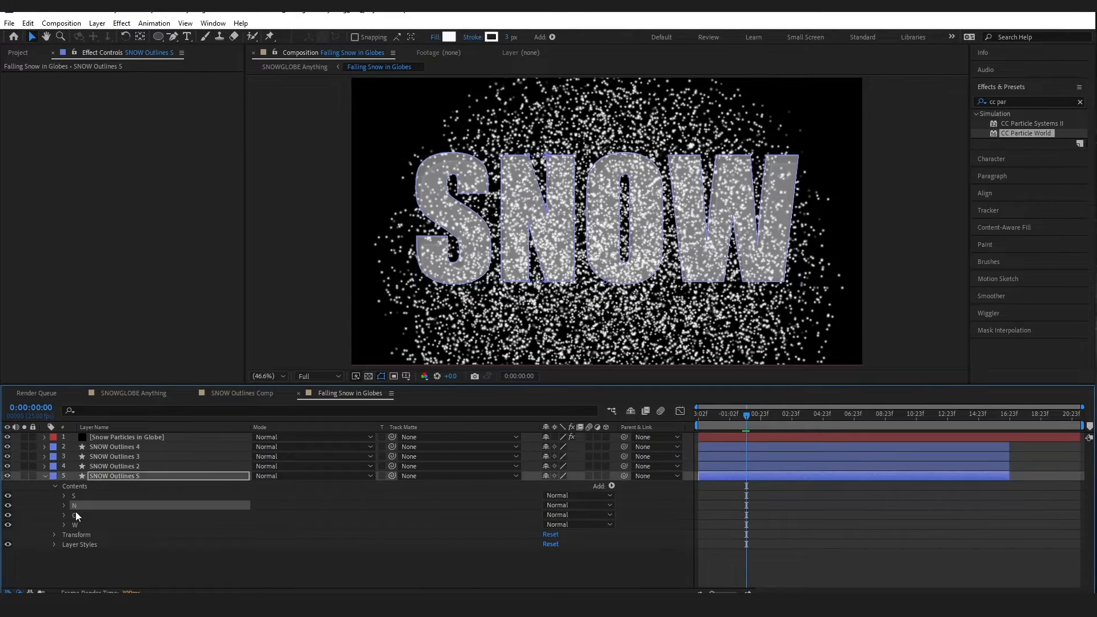
left_click(78, 517, "shift")
left_click(81, 526, "shift")
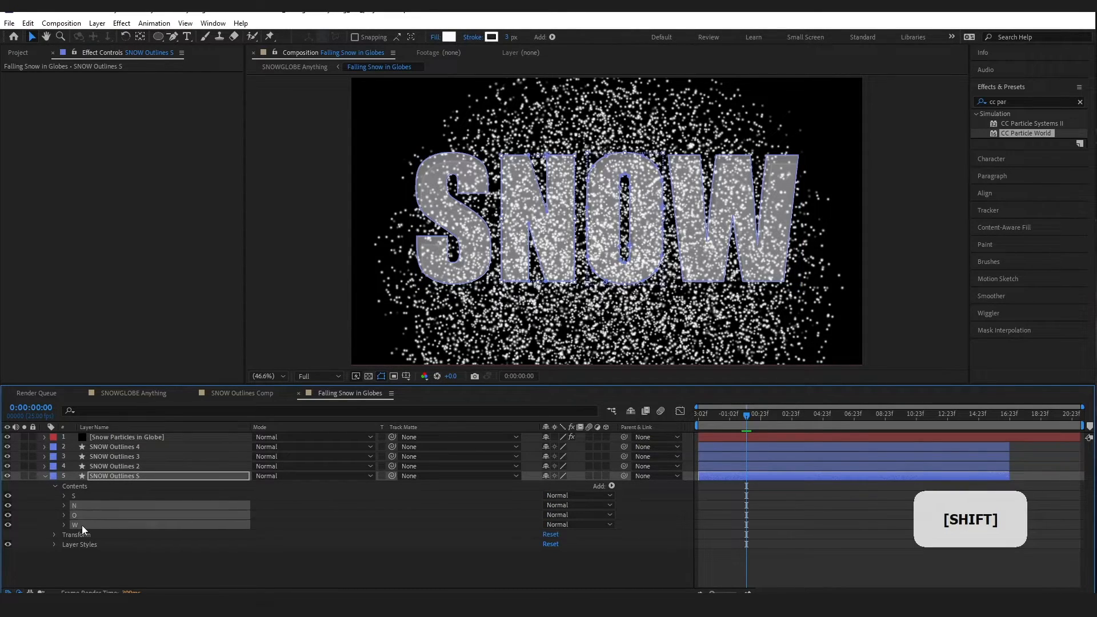
key("Delete")
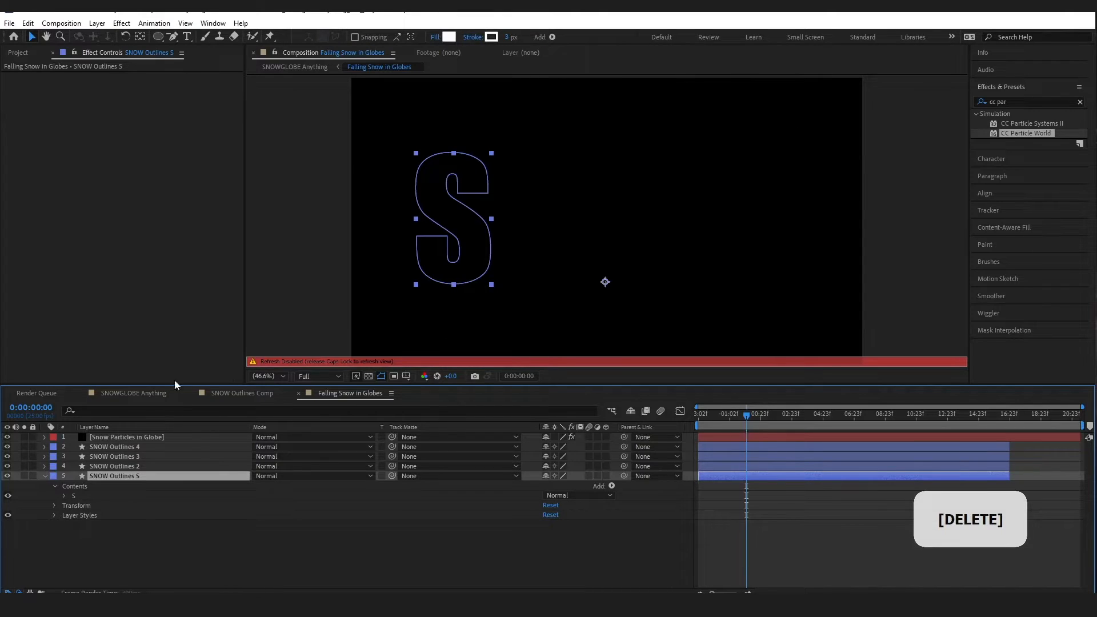
key("Caps_Lock")
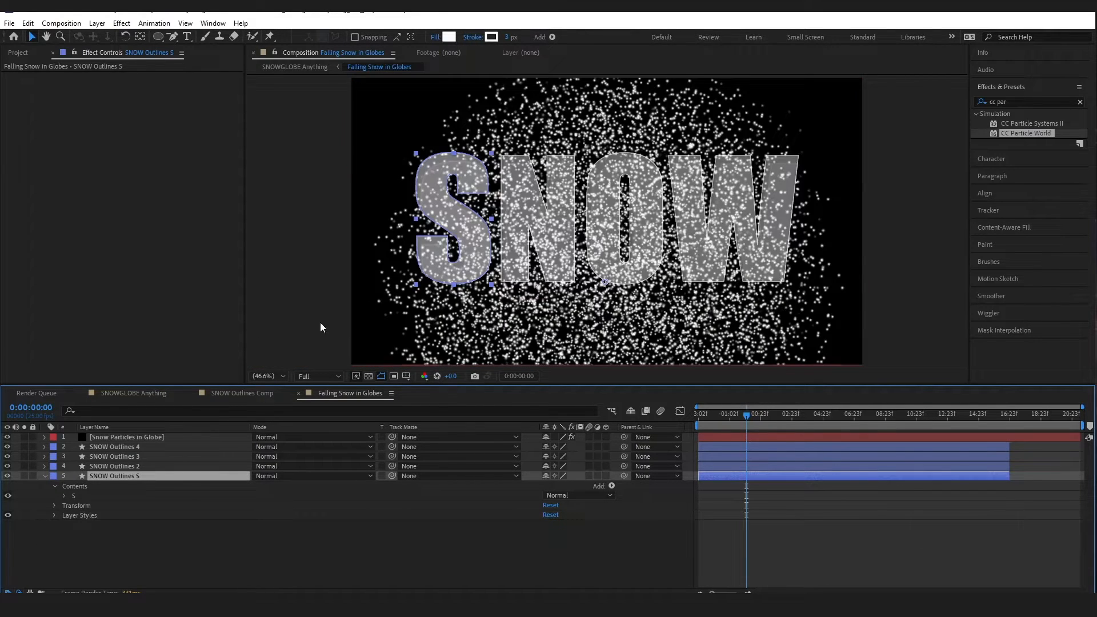
Rename SNOW Outlines 2 to 'SNOW Outlines N' and delete its S, O and W groups
left_click(113, 466)
right_click(126, 469)
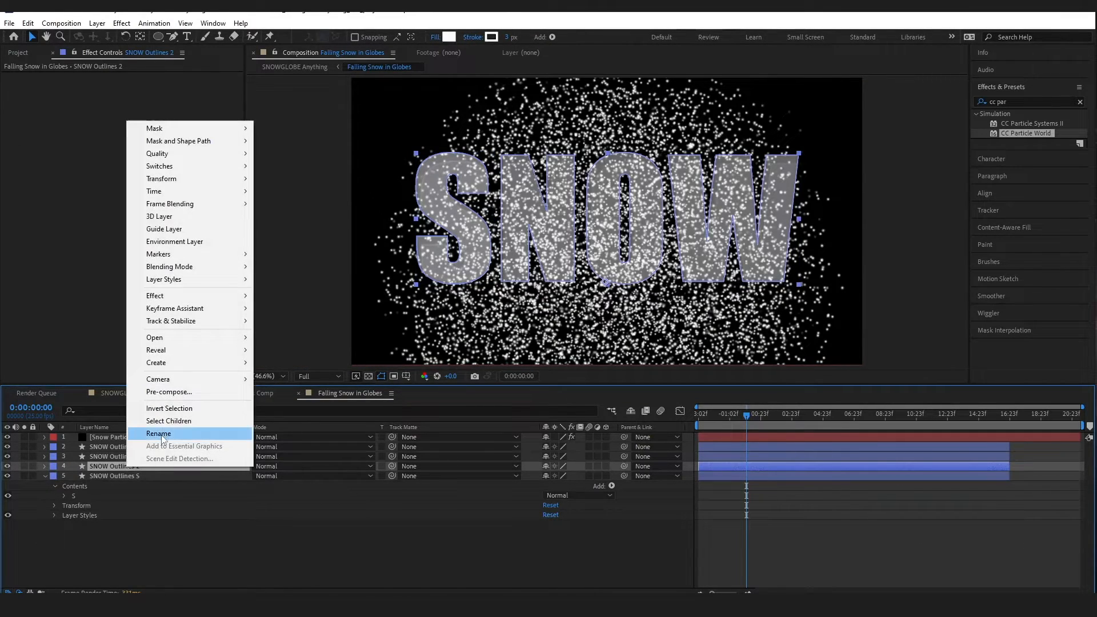
left_click(165, 434)
double_click(139, 467)
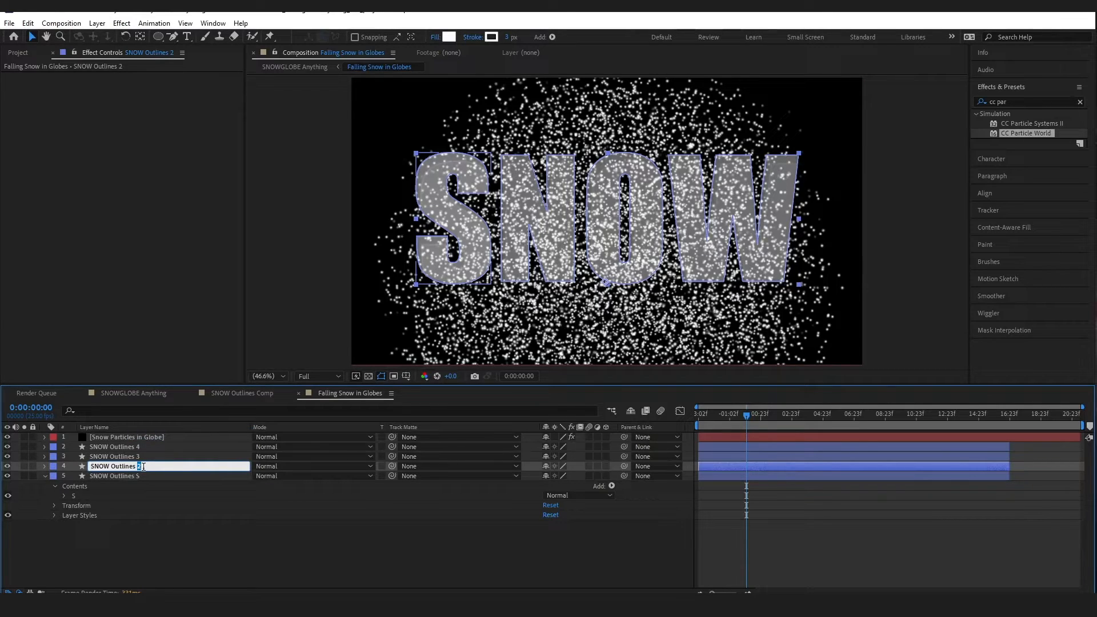
key("Caps_Lock")
type("N")
left_click(125, 526)
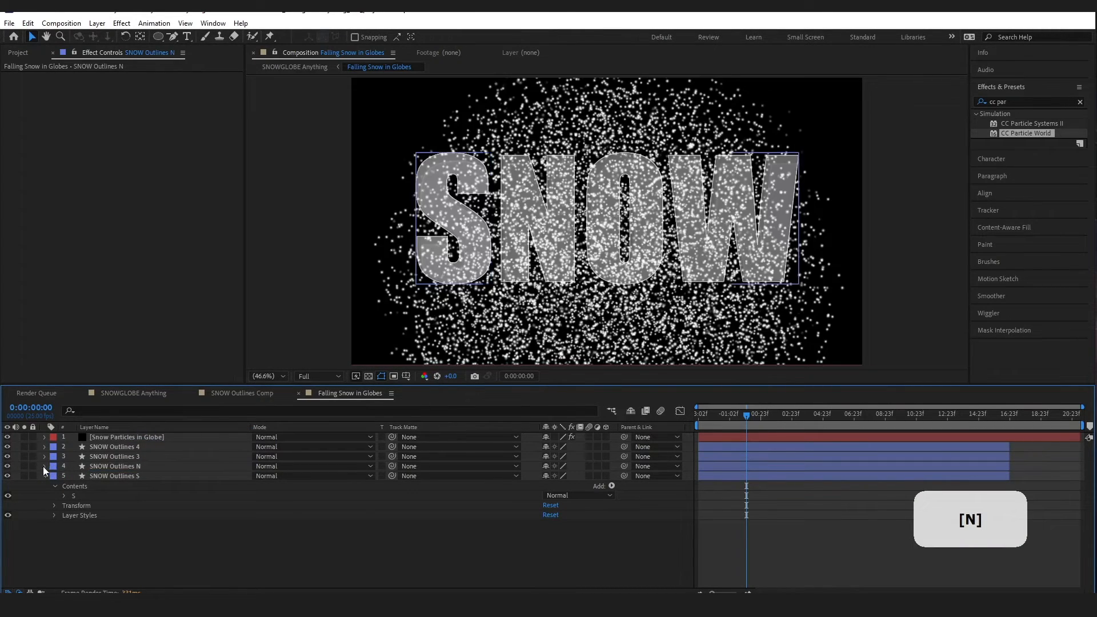
left_click(44, 466)
left_click(79, 506, "ctrl")
left_click(79, 516, "ctrl")
key("Delete")
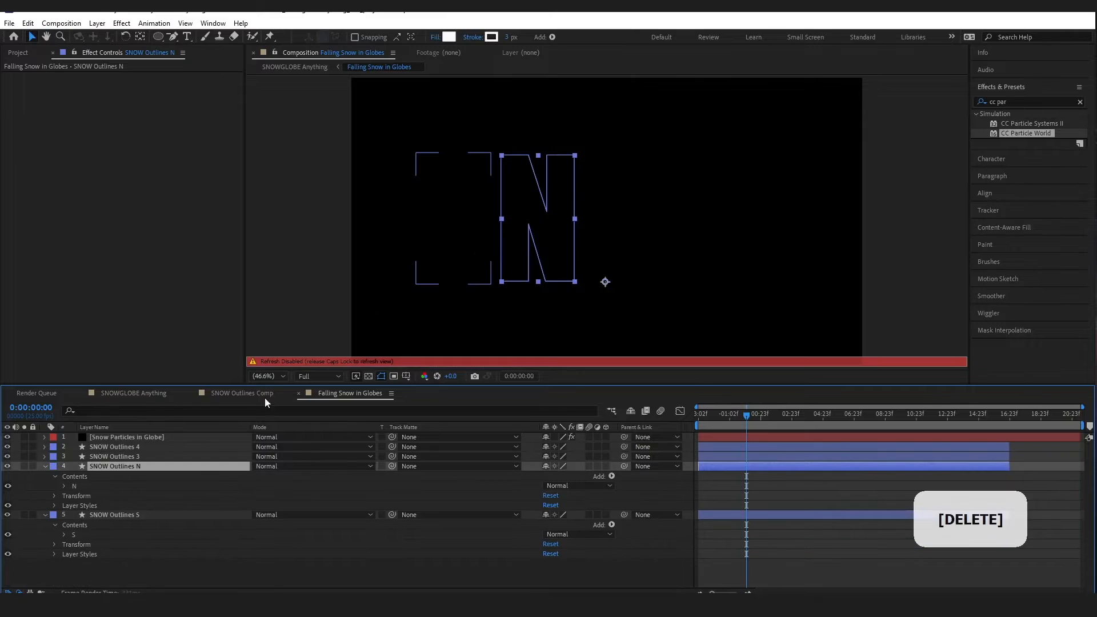
Rename SNOW Outlines 3 to 'SNOW Outlines O' and delete its S, N and W groups
left_click(45, 467)
left_click(45, 456)
double_click(129, 457)
left_click_drag(146, 457, 138, 456)
type("O")
left_click(54, 486)
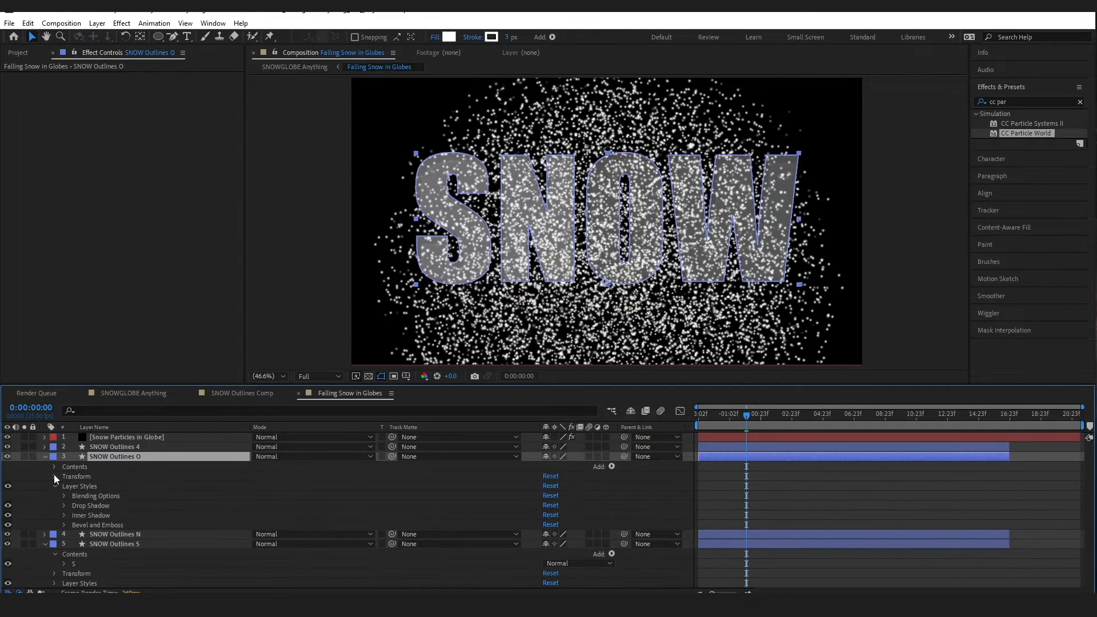
left_click(54, 467)
left_click(74, 476)
left_click(75, 486, "ctrl")
left_click(77, 506, "ctrl")
key("Delete")
Delete the S, N and O groups from SNOW Outlines 4 and rename it 'SNOW Outlines W'
left_click(45, 457)
left_click(45, 447)
left_click(54, 457)
left_click(74, 467)
left_click(76, 477, "ctrl")
left_click(78, 487, "ctrl")
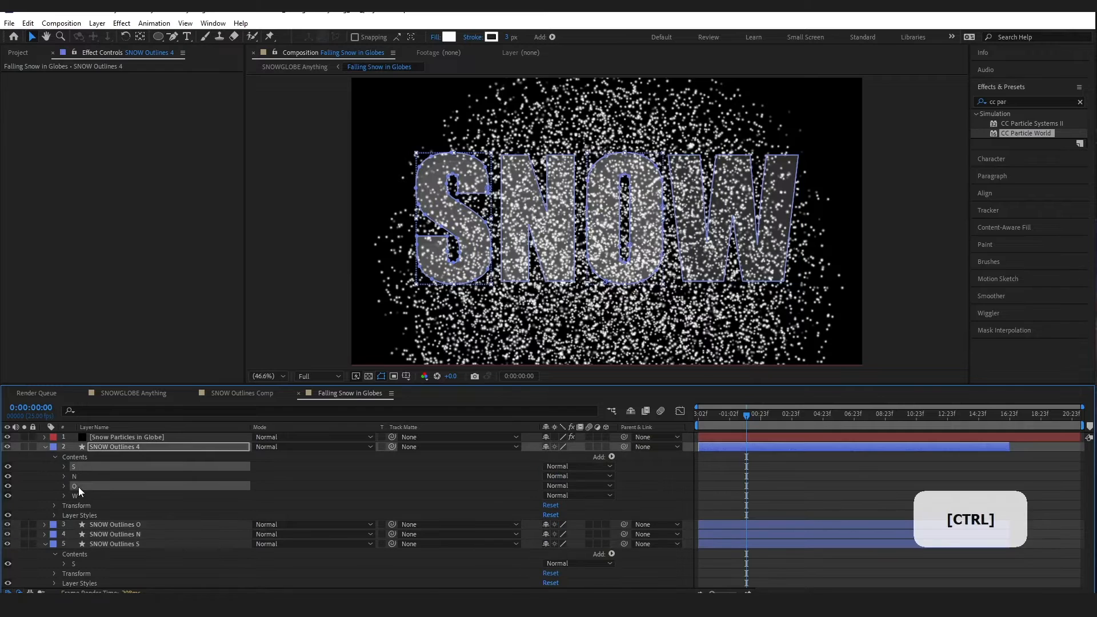
key("Delete")
double_click(133, 447)
left_click_drag(144, 447, 137, 447)
type("w")
key("BackSpace")
type("W")
left_click(45, 446)
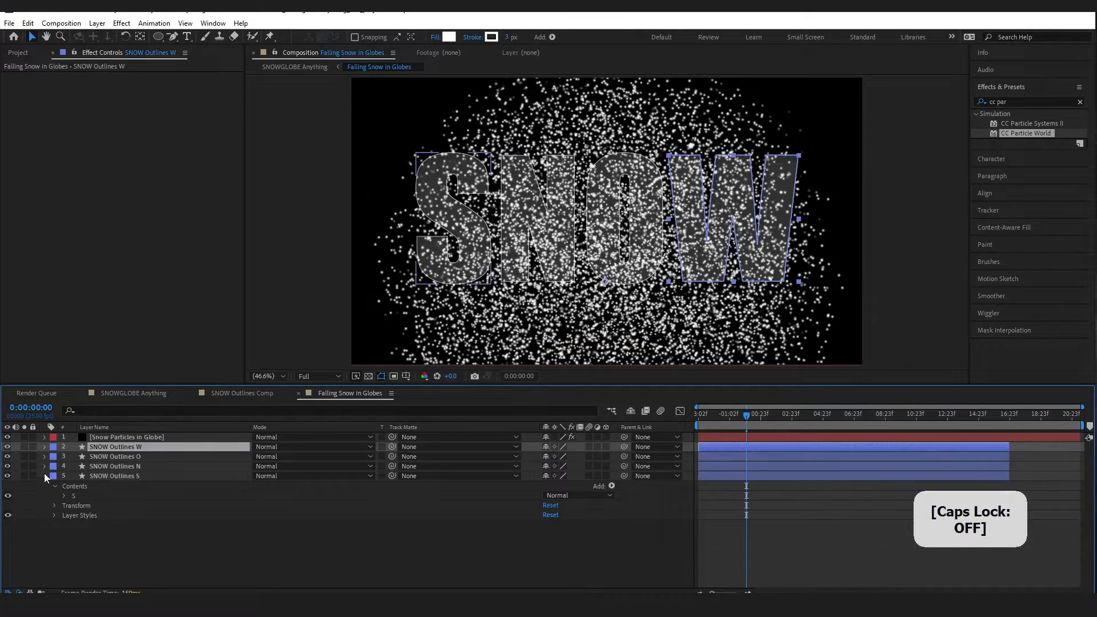
left_click(45, 476)
left_click(128, 439)
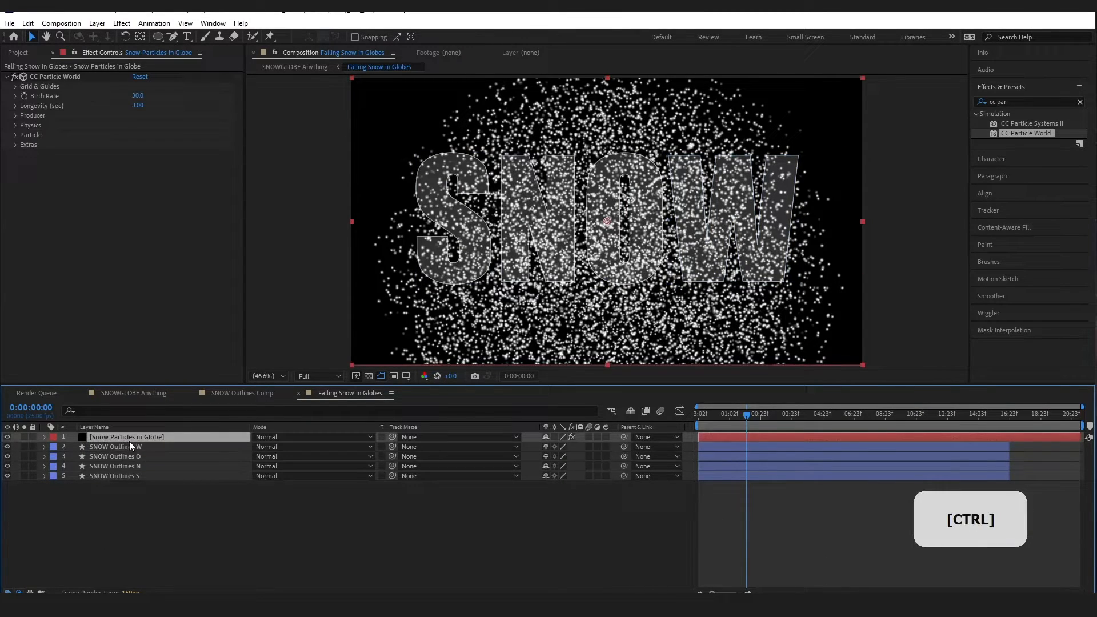
Duplicate Snow Particles in Globe, place a copy above SNOW Outlines S, and matte it to that layer
key("ctrl+d")
key("ctrl+d")
key("ctrl+d")
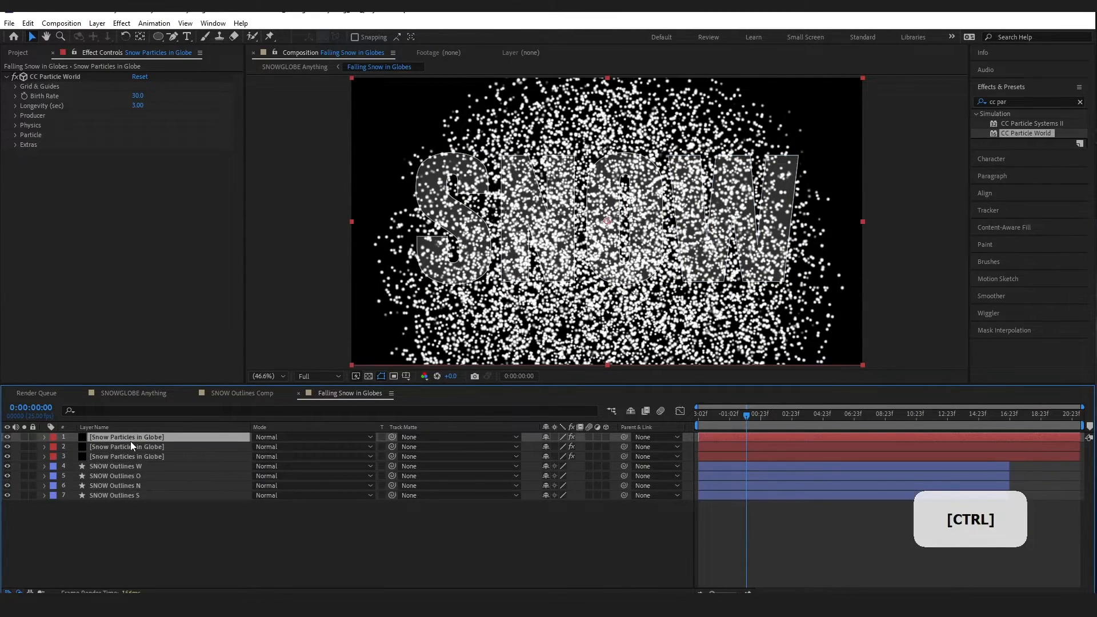
mouse_move(118, 464)
left_mouse_down()
mouse_move(120, 501)
mouse_move(126, 461)
left_mouse_up()
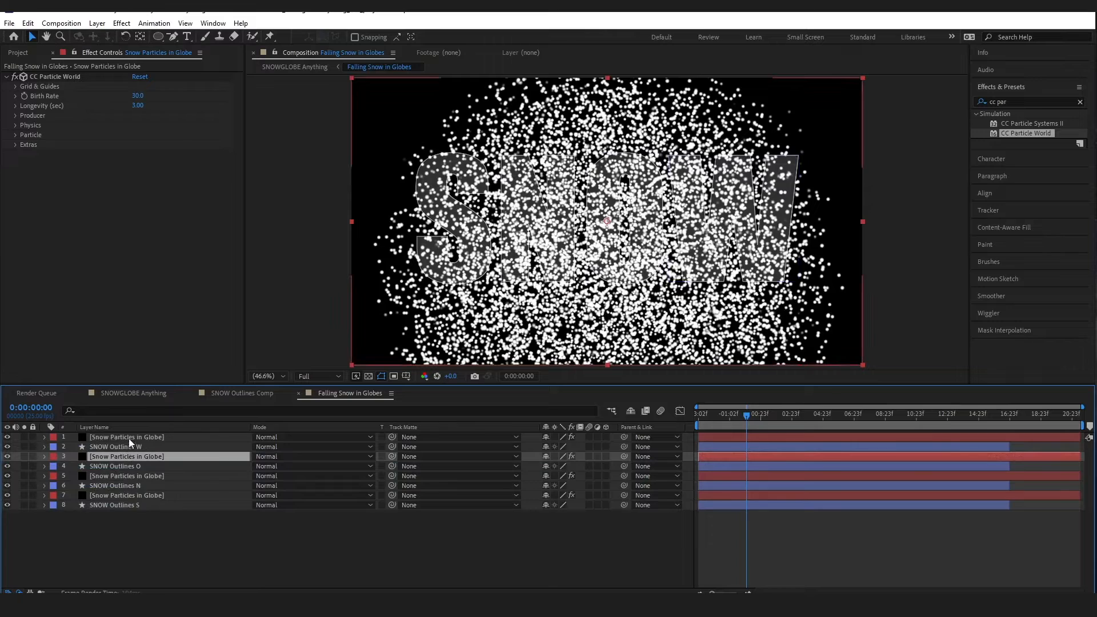
left_click(409, 495)
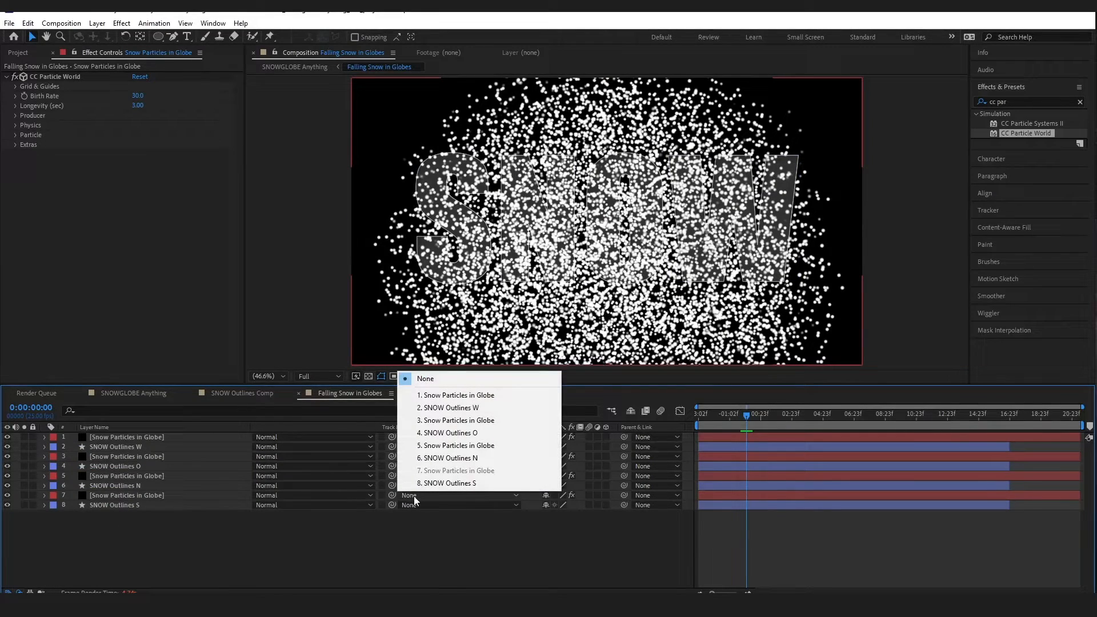
left_click(446, 484)
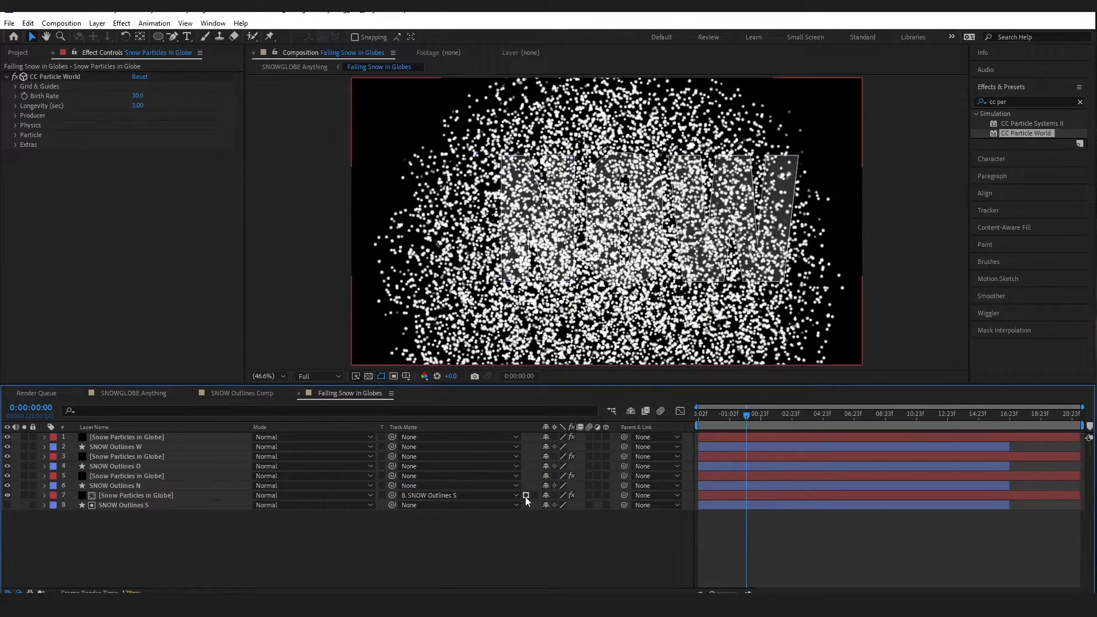
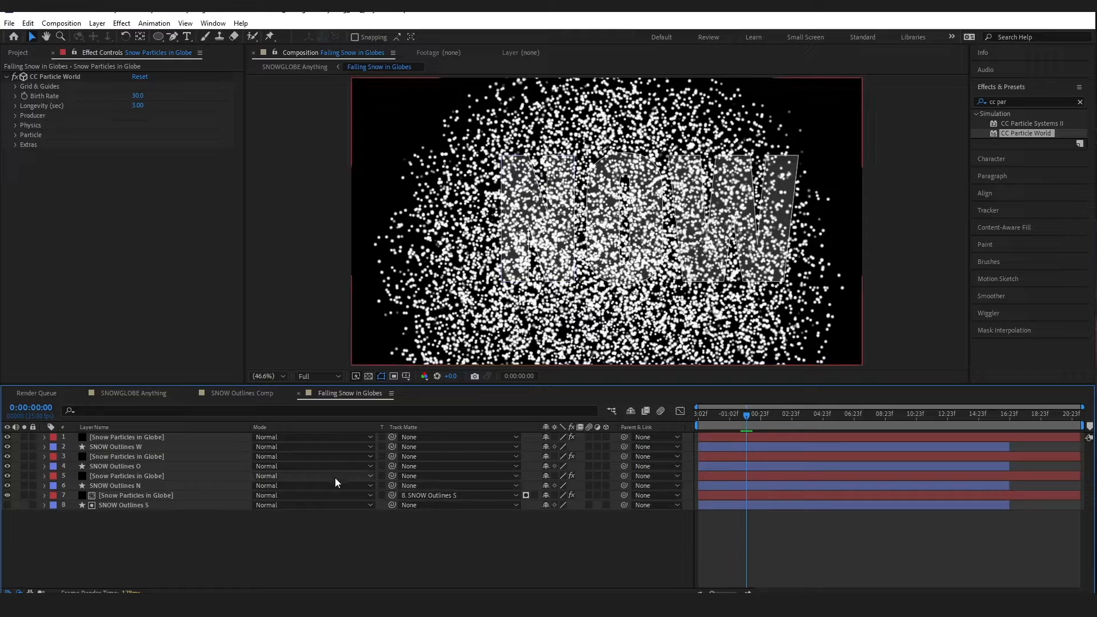
Matte the remaining particle layers to SNOW Outlines N, O and W, then scrub to check
left_click(425, 485)
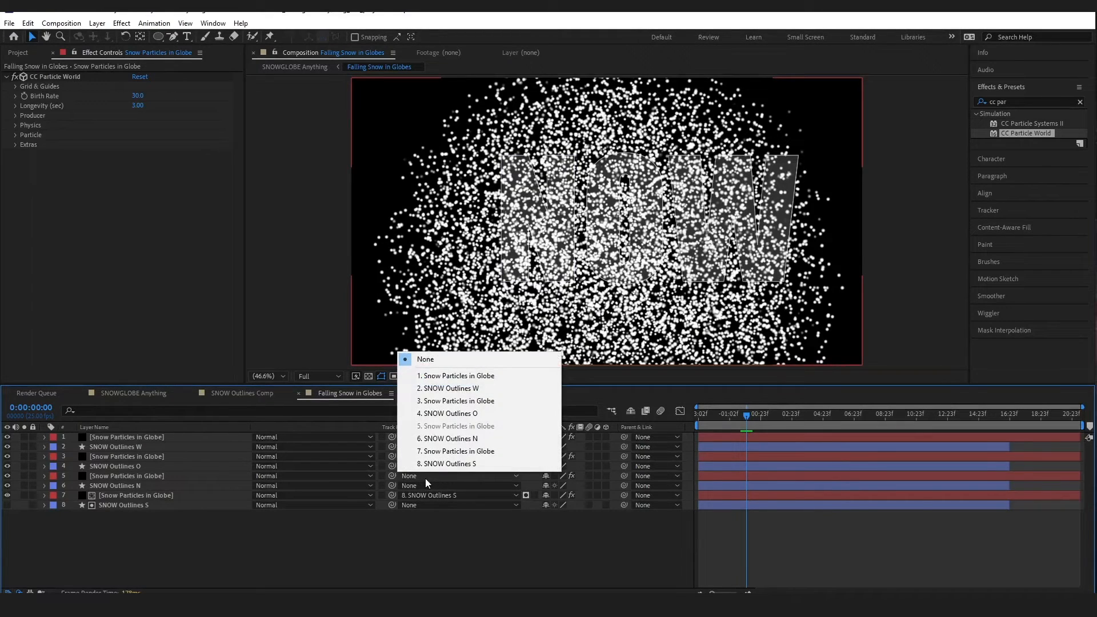
left_click(450, 440)
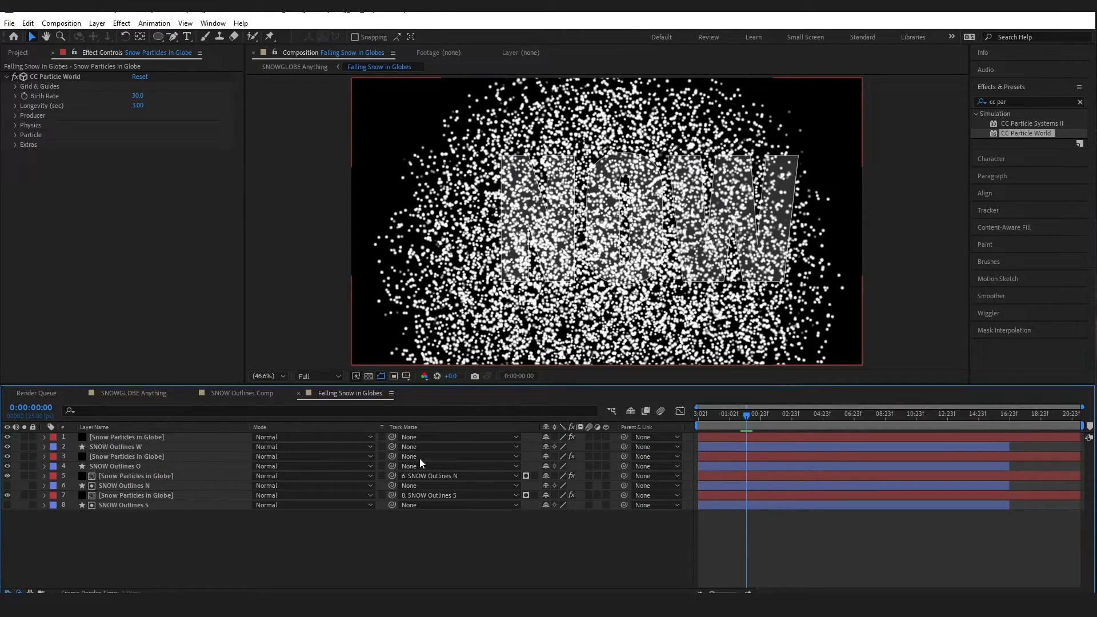
left_click(155, 458)
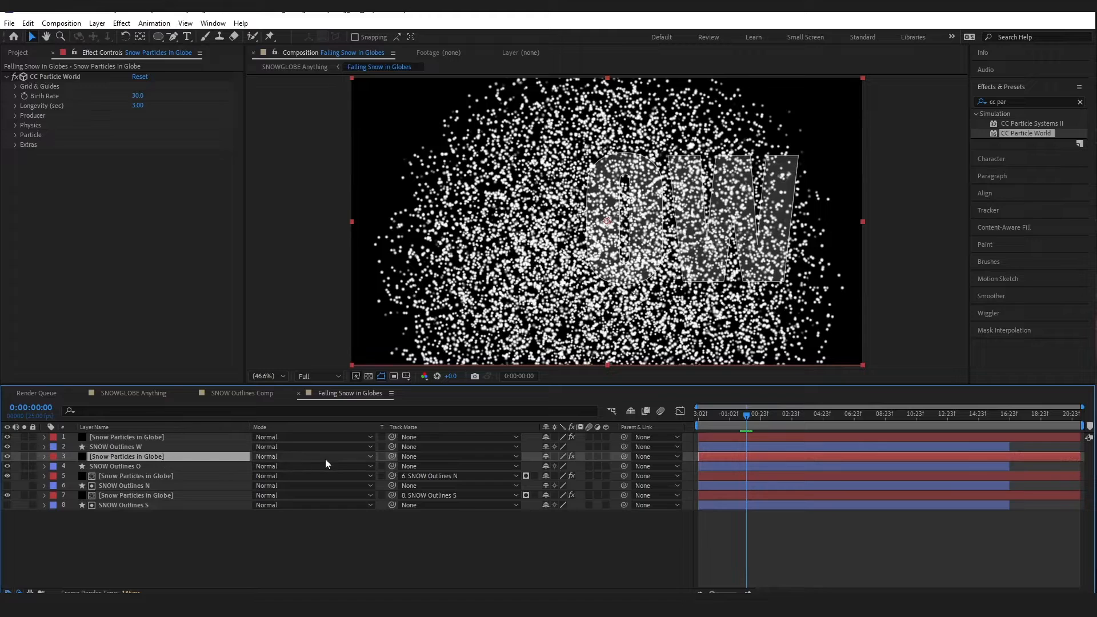
left_click(434, 457)
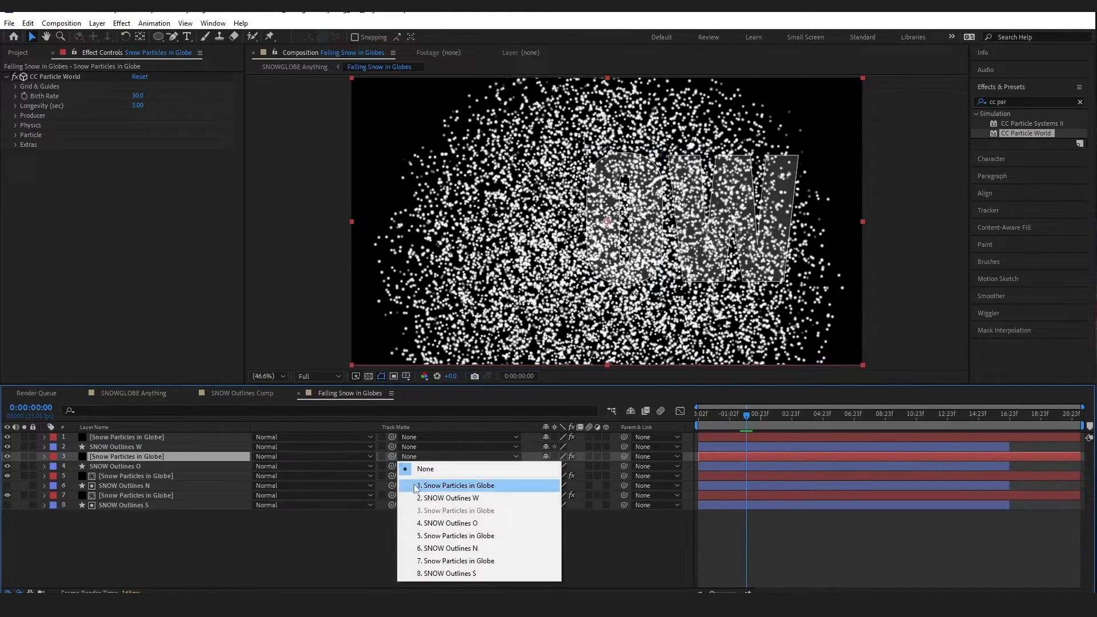
left_click(417, 521)
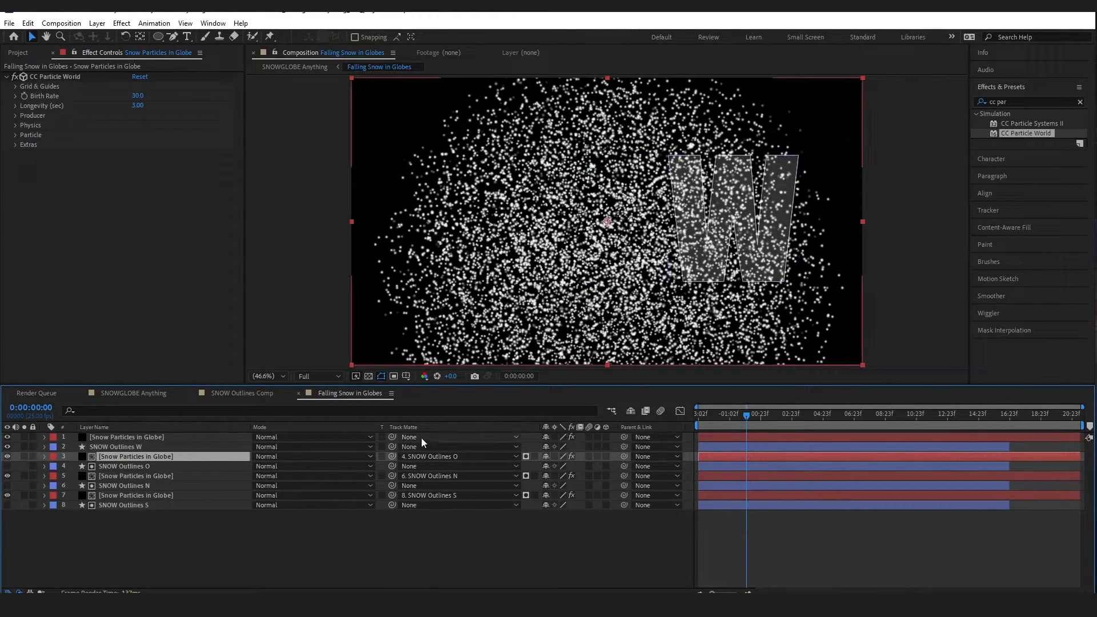
left_click(421, 438)
left_click(445, 479)
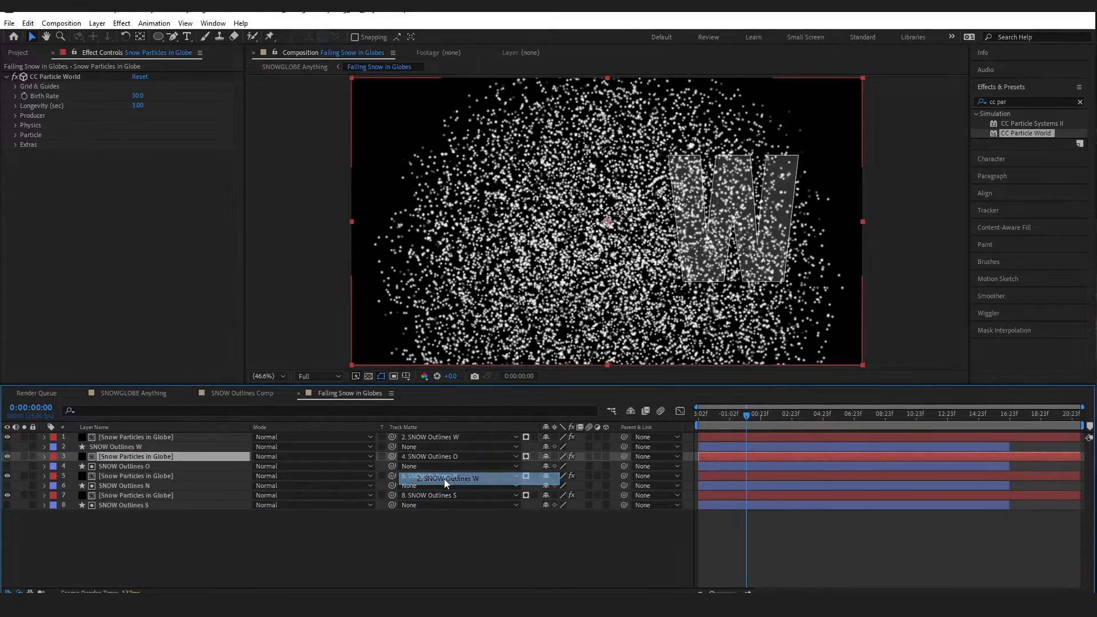
left_click_drag(727, 418, 824, 440)
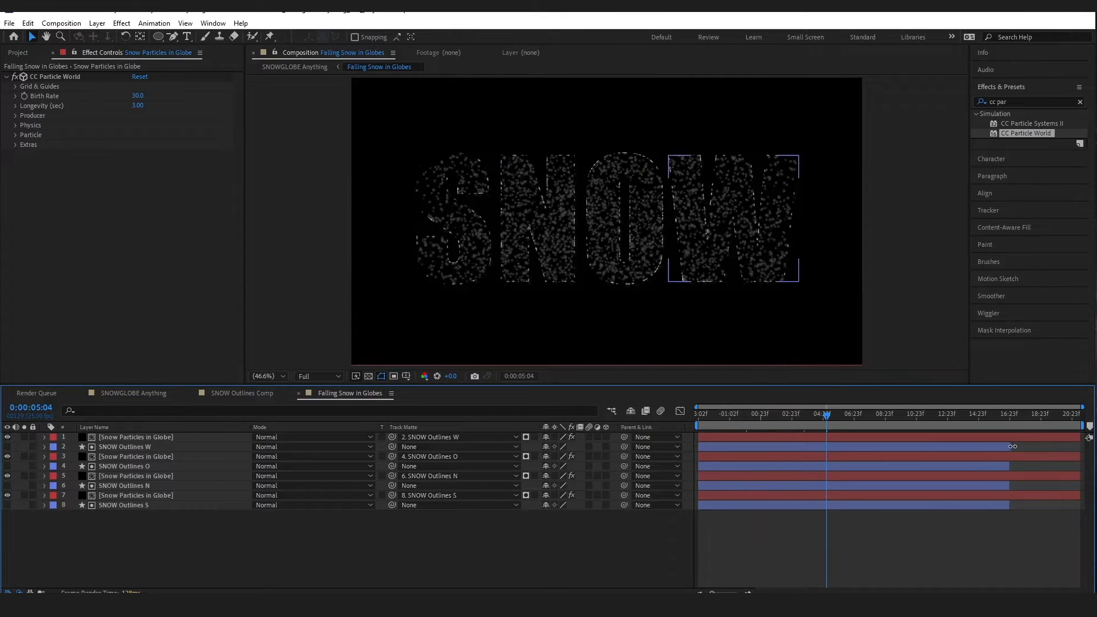
Extend the W, O, N and S outline layers to the comp end and preview from the start
left_click_drag(1010, 446, 1088, 446)
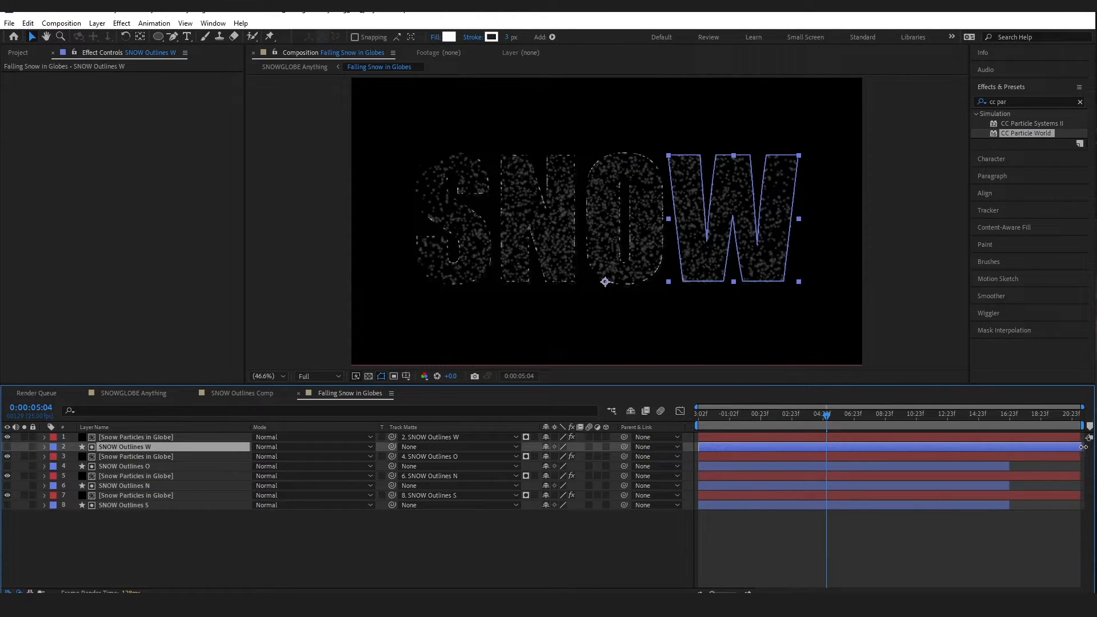
left_click_drag(1013, 466, 1084, 466)
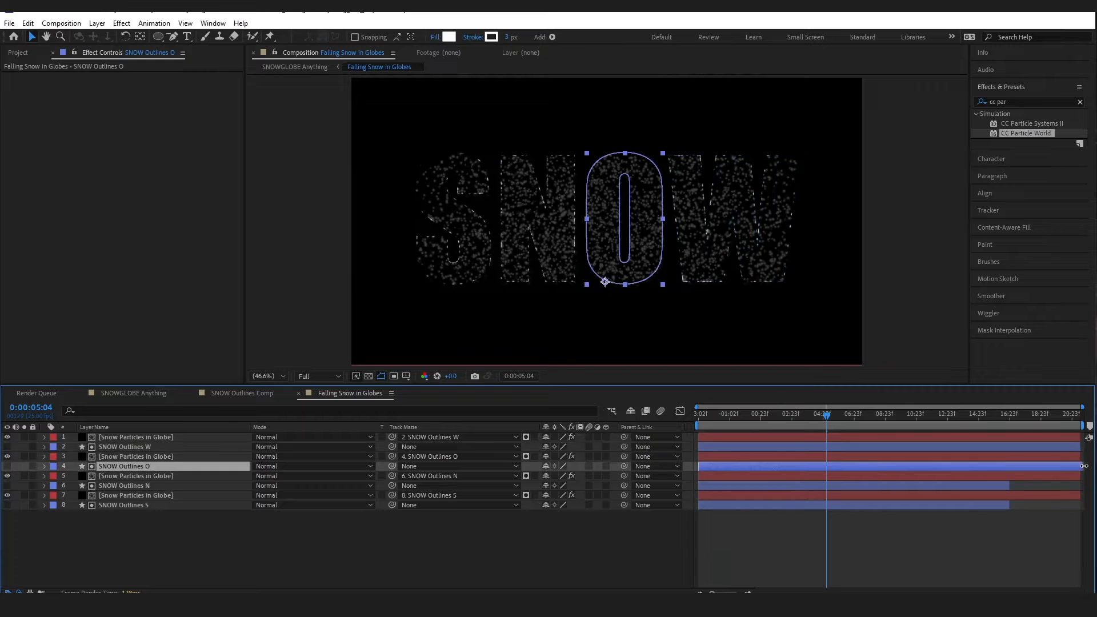
left_click_drag(1010, 485, 1084, 485)
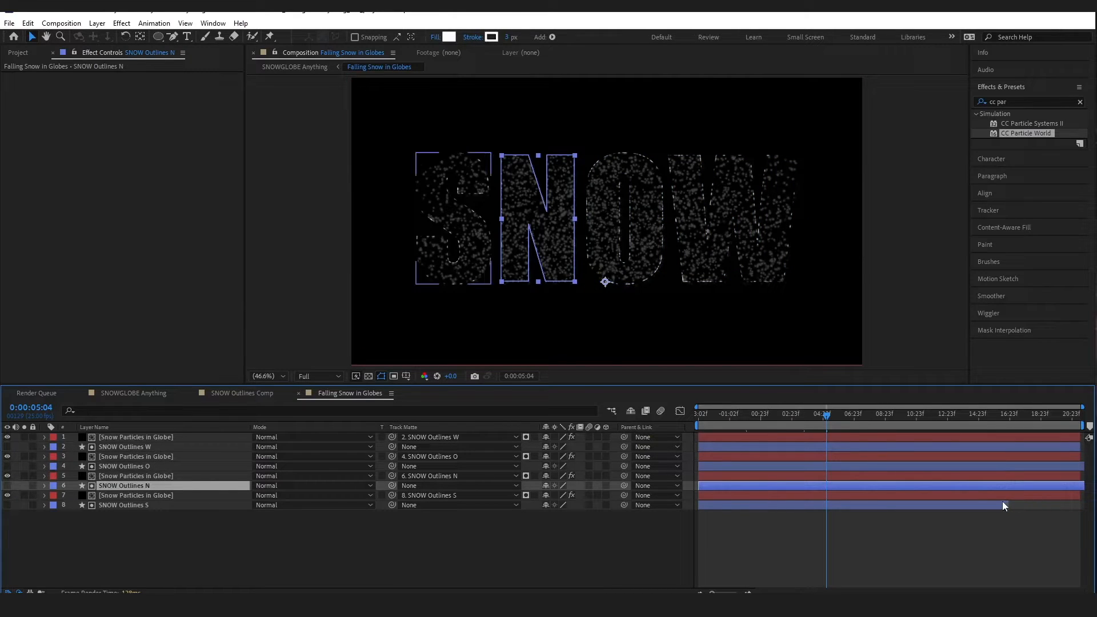
left_click_drag(1010, 506, 1085, 437)
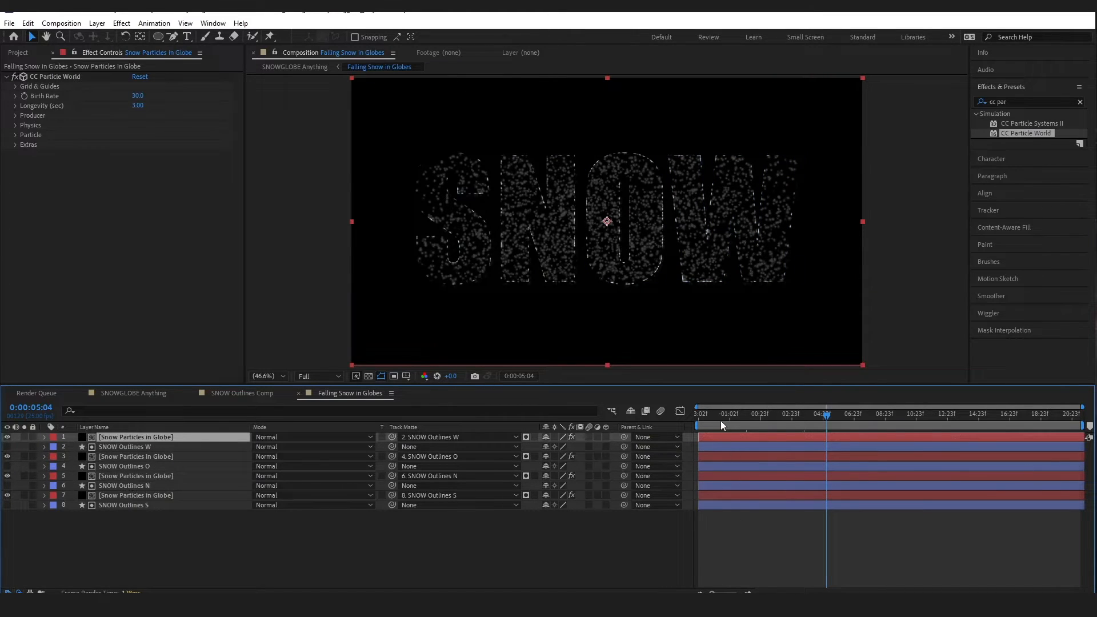
key("Home")
key("space")
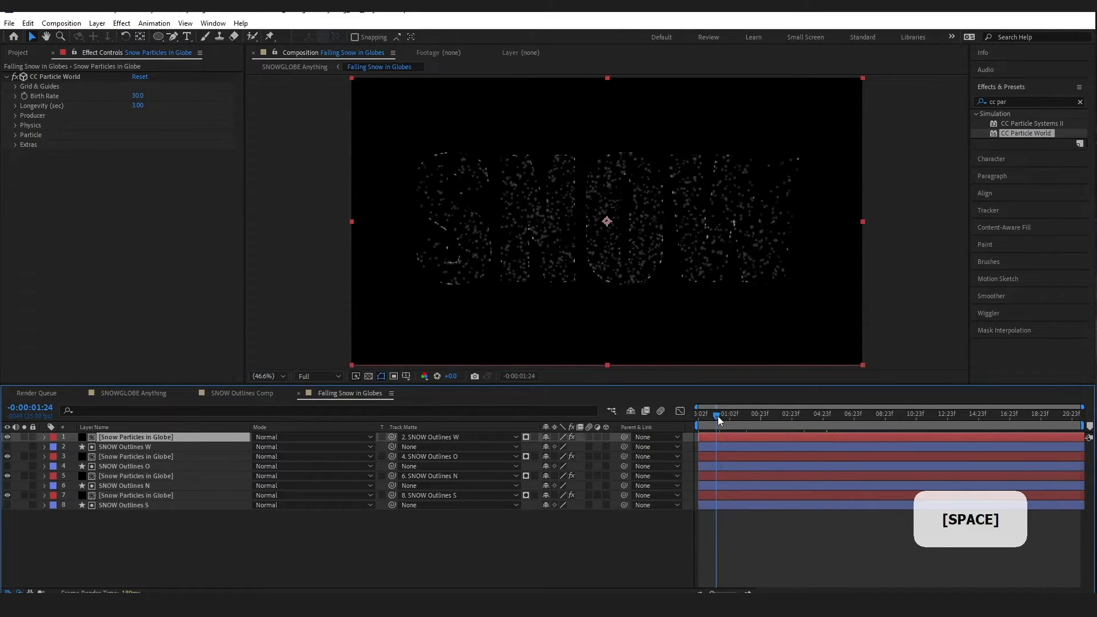
left_click_drag(707, 416, 702, 419)
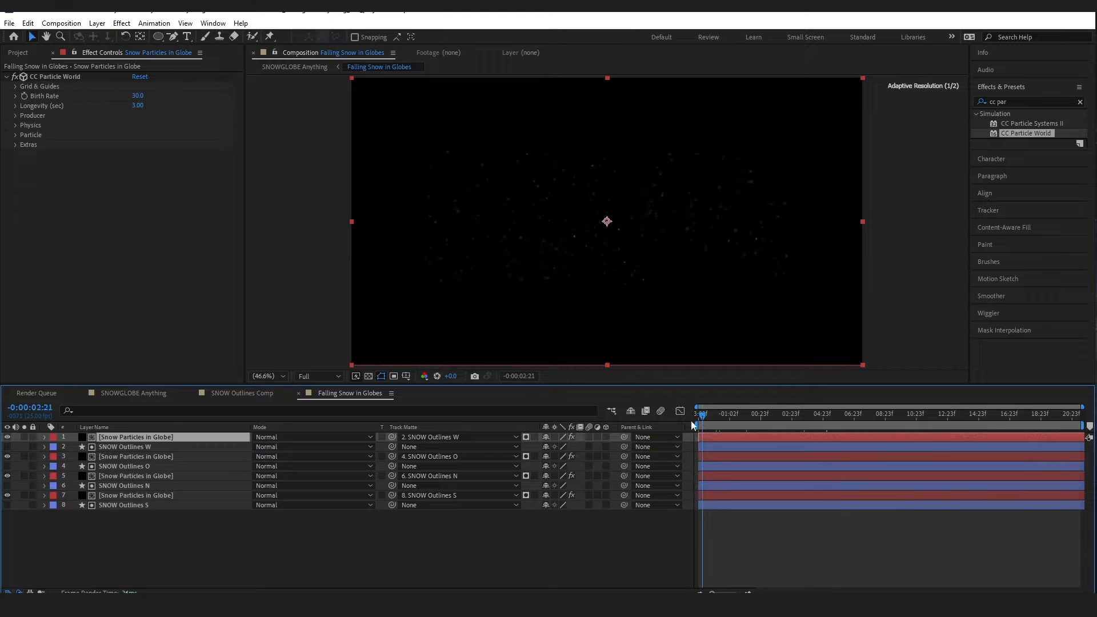
Extend the four snow particle layers to the comp end and return to the start frame
left_click(131, 498)
left_click(147, 476, "ctrl")
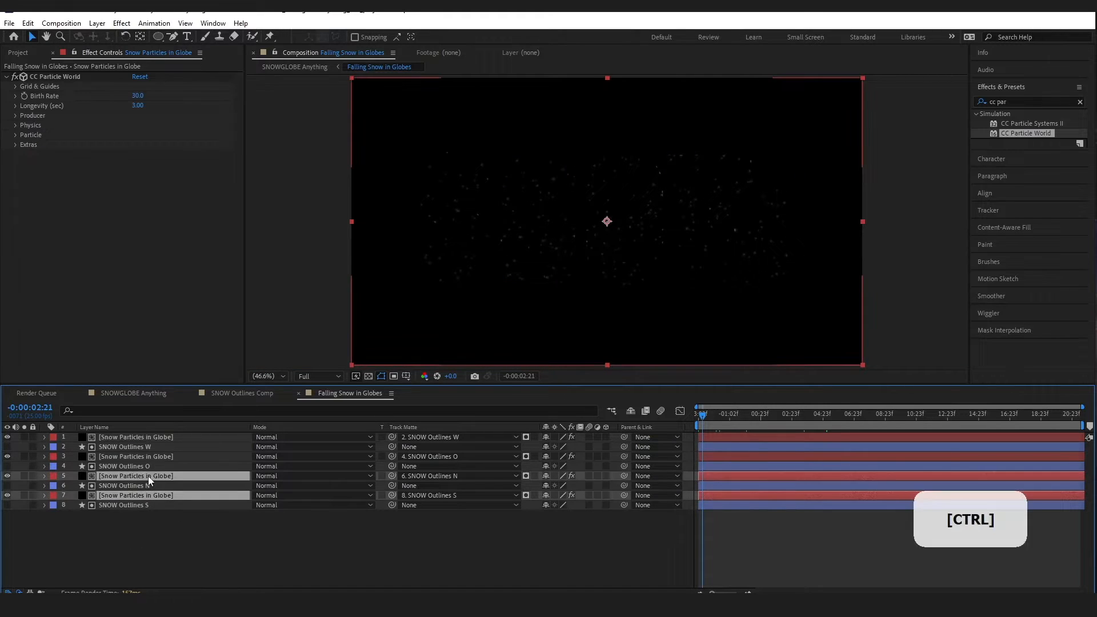
left_click(153, 456, "ctrl")
left_click(154, 437, "ctrl")
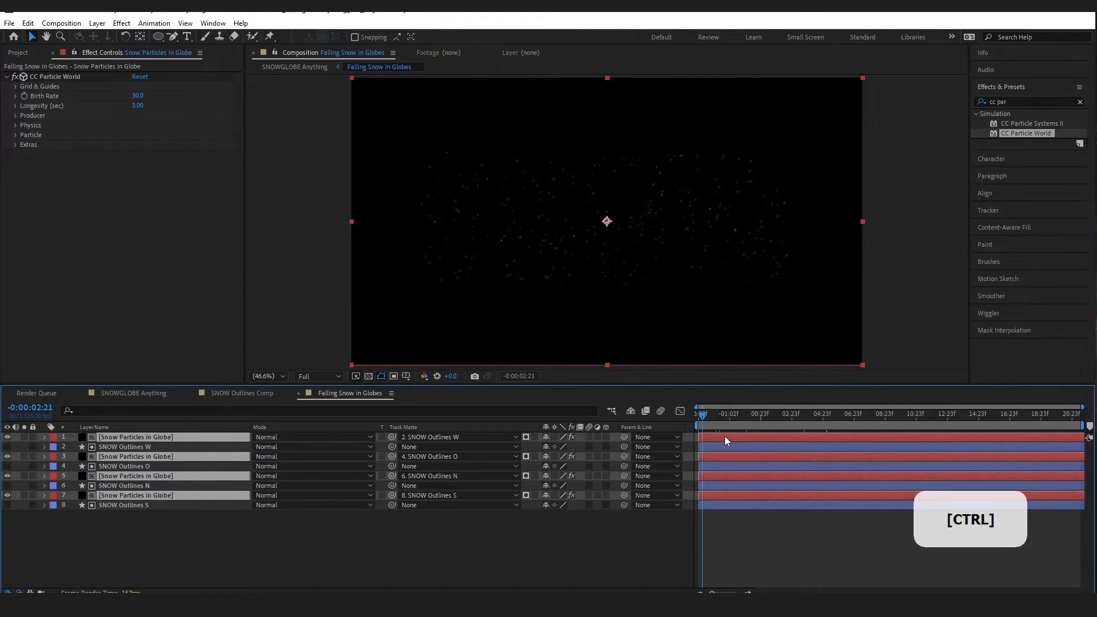
left_click_drag(1041, 438, 1092, 436)
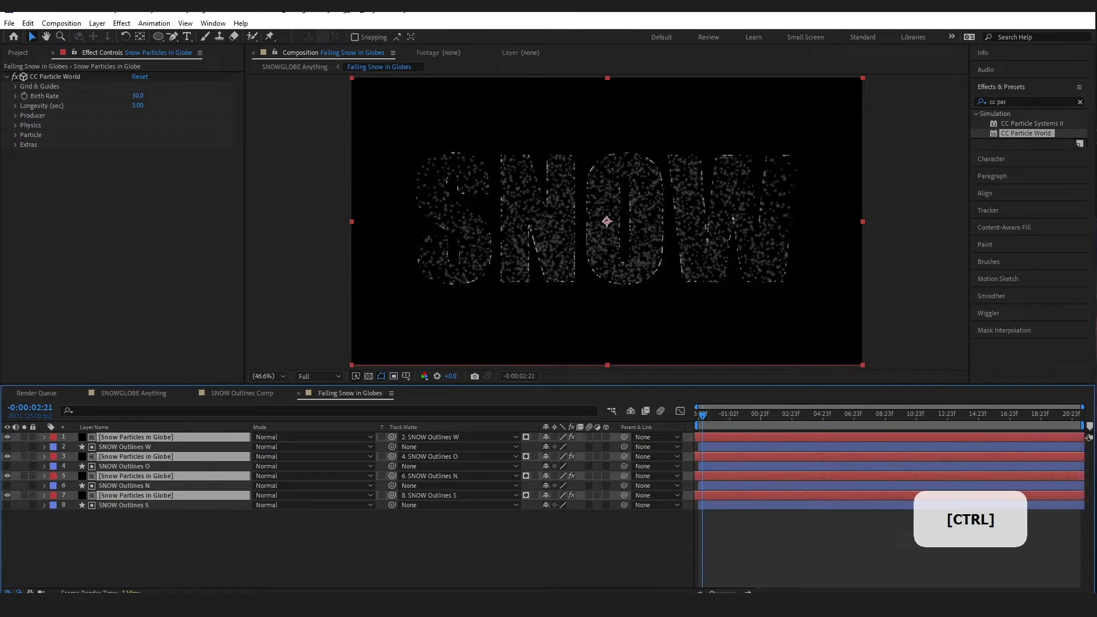
left_click(831, 544)
left_click_drag(703, 417, 696, 415)
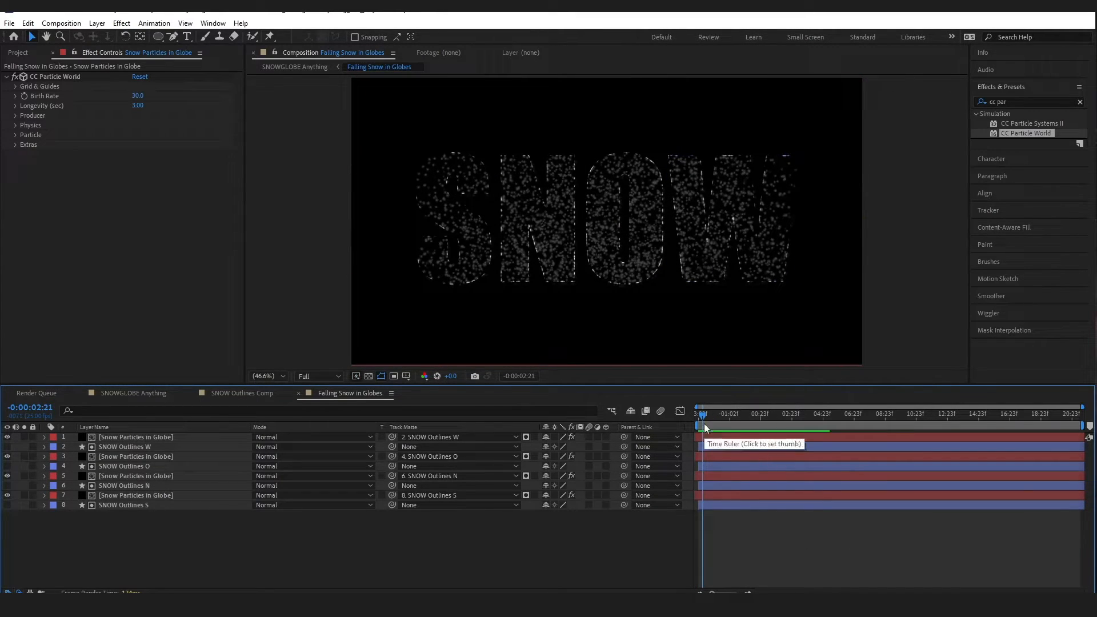
left_click(698, 417)
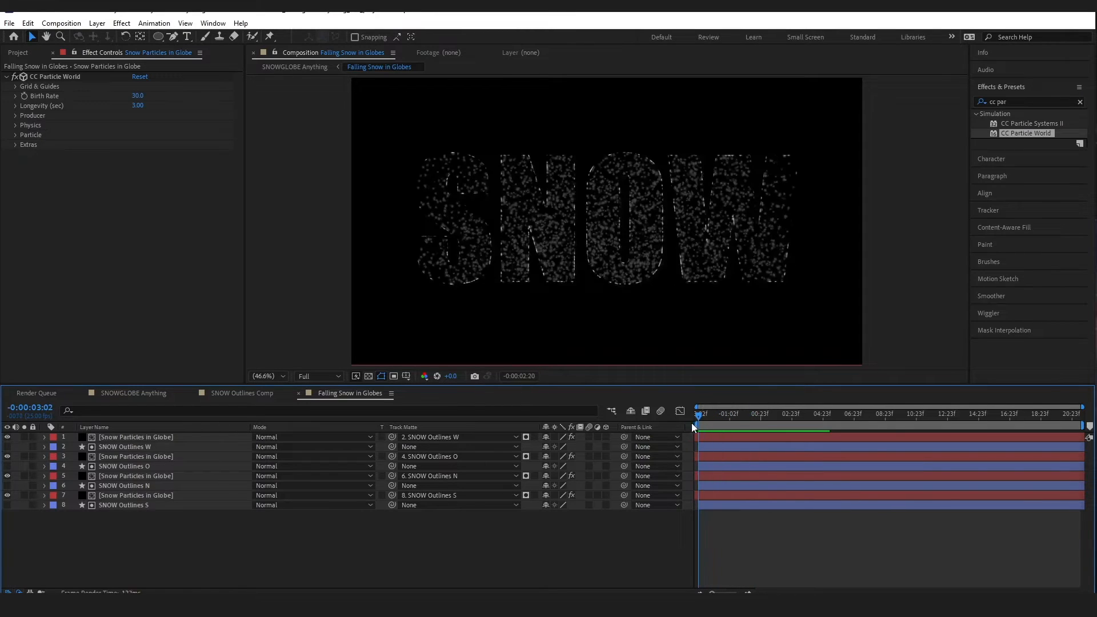
In SNOWGLOBE Anything, import the snowman, tree and house paintings and add the house as a layer
left_click(133, 394)
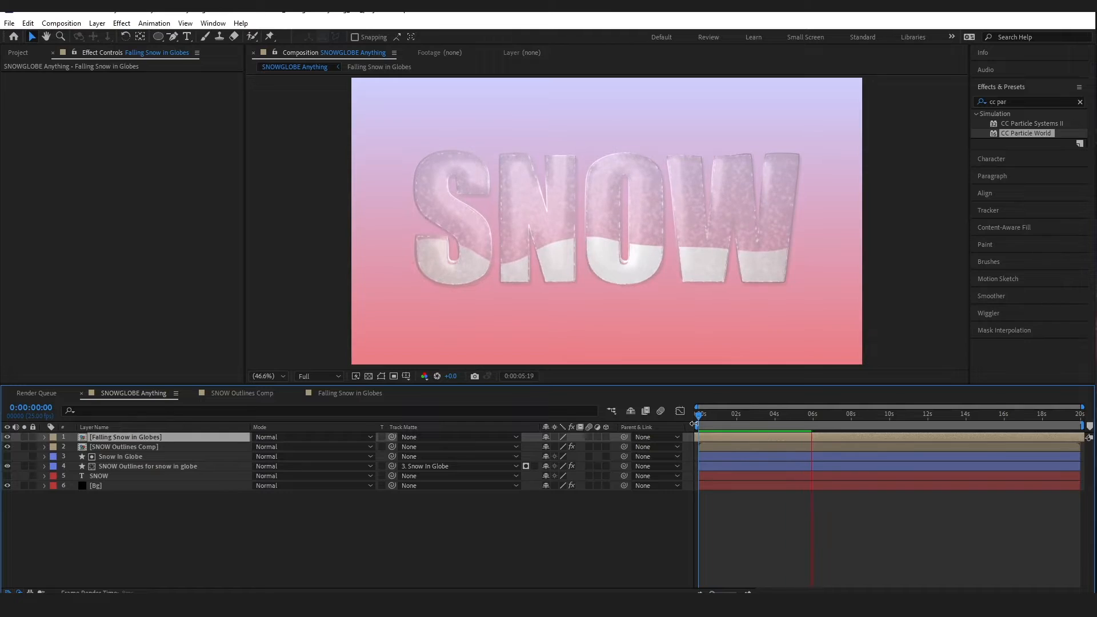
left_click(27, 53)
left_click(9, 23)
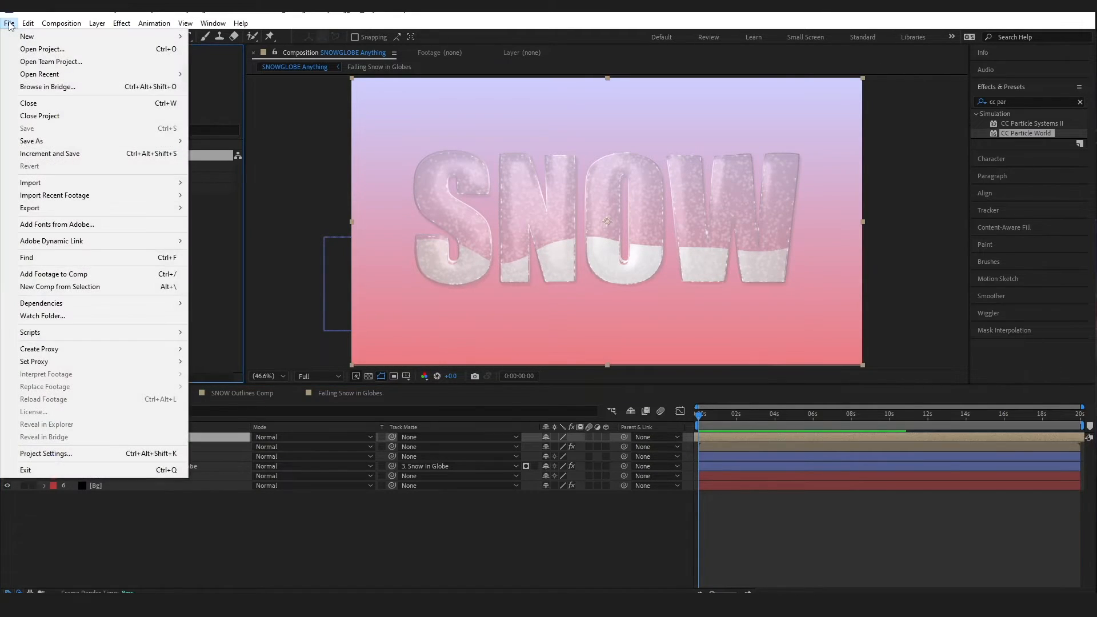
mouse_move(60, 186)
left_click(214, 183)
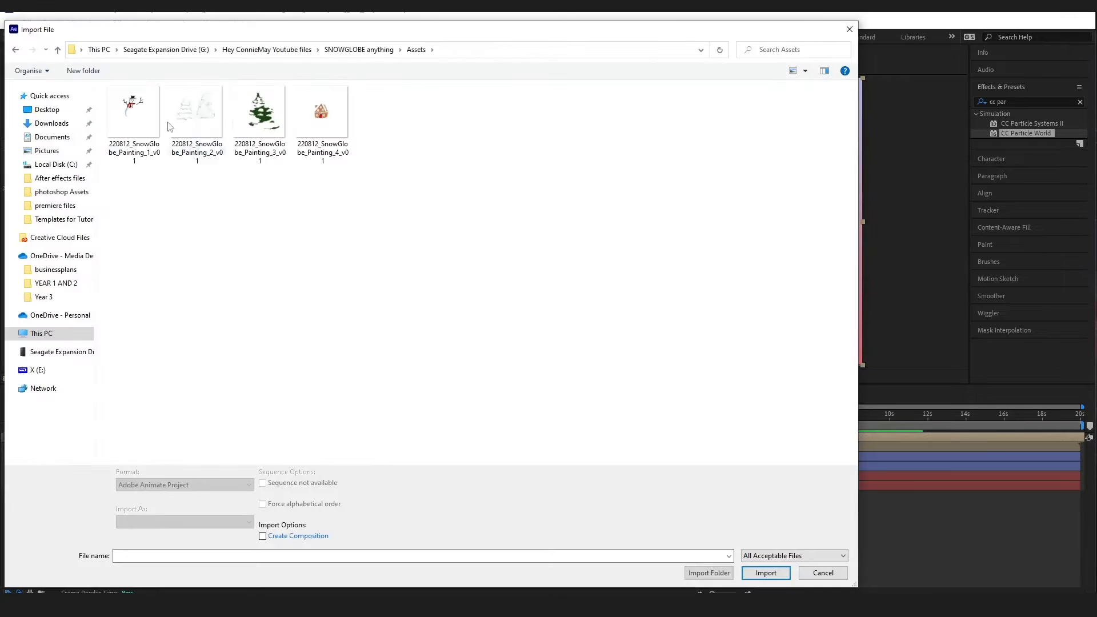
left_click_drag(372, 223, 130, 107)
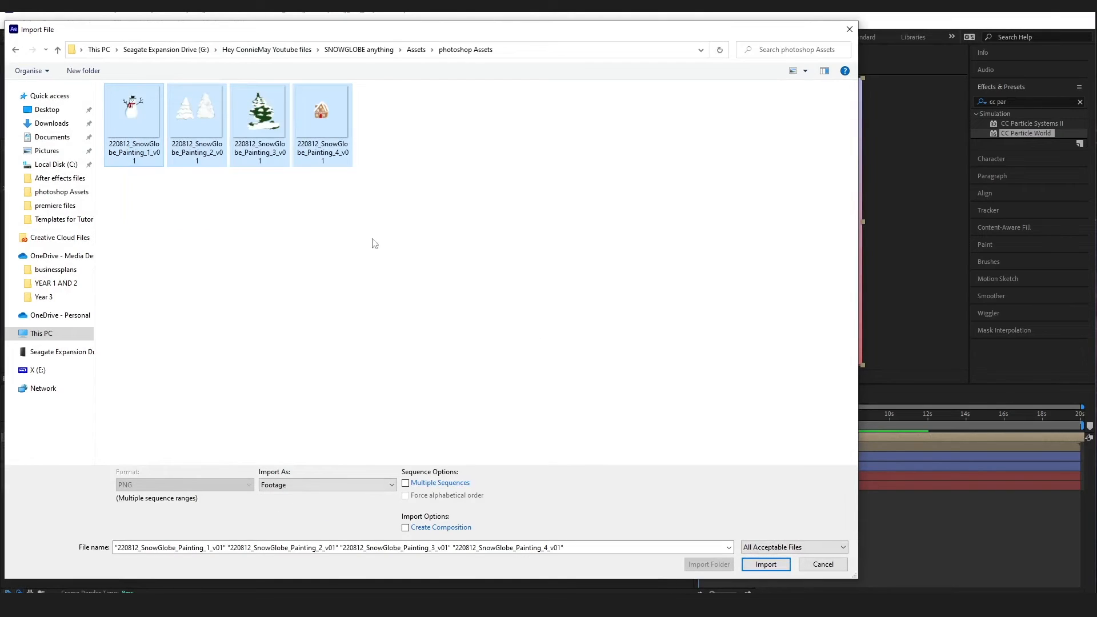
left_click(138, 125)
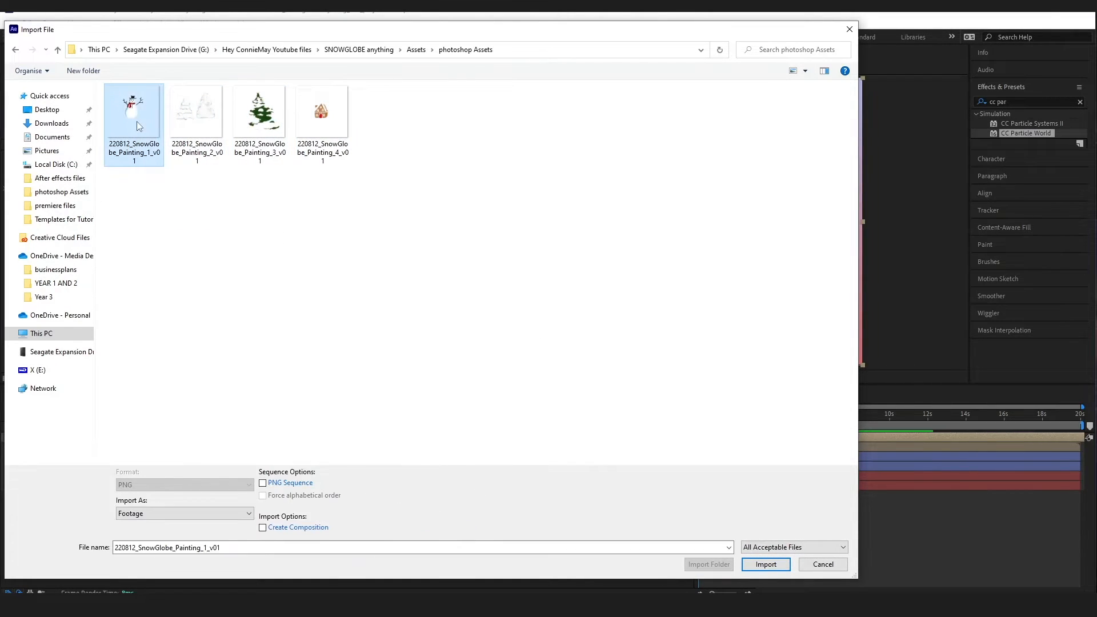
left_click(260, 117, "ctrl")
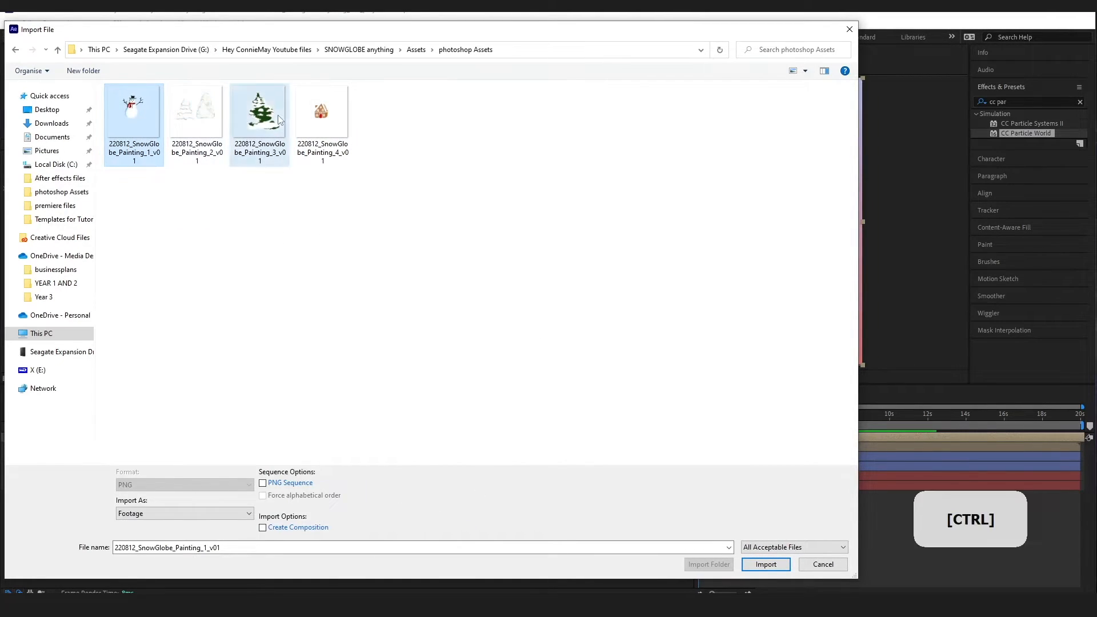
left_click(322, 118, "ctrl")
left_click(766, 565)
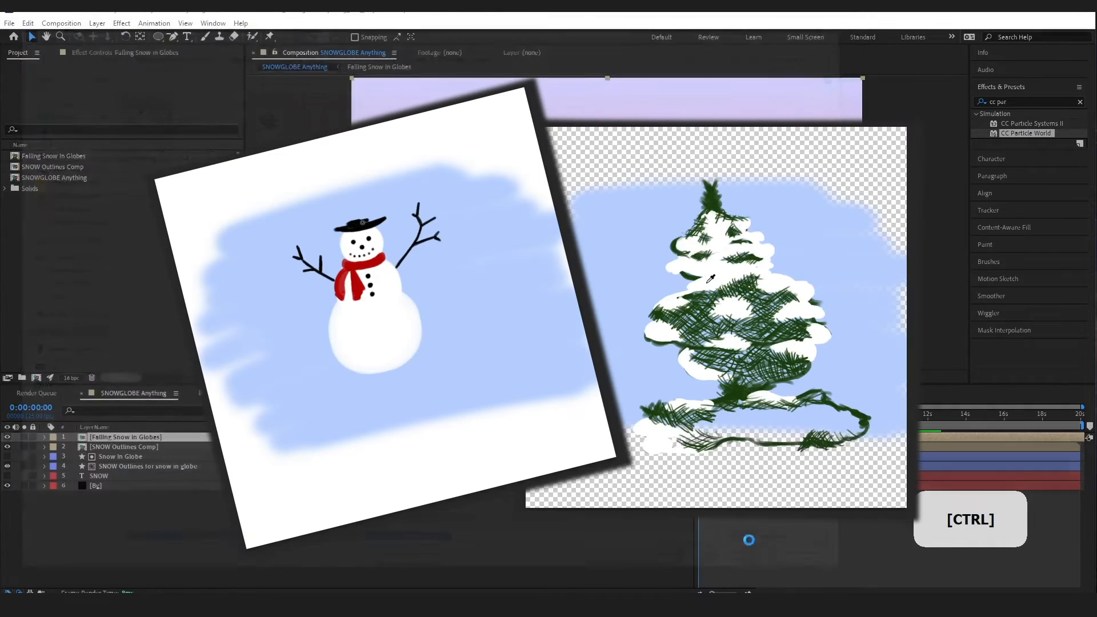
left_click(83, 178)
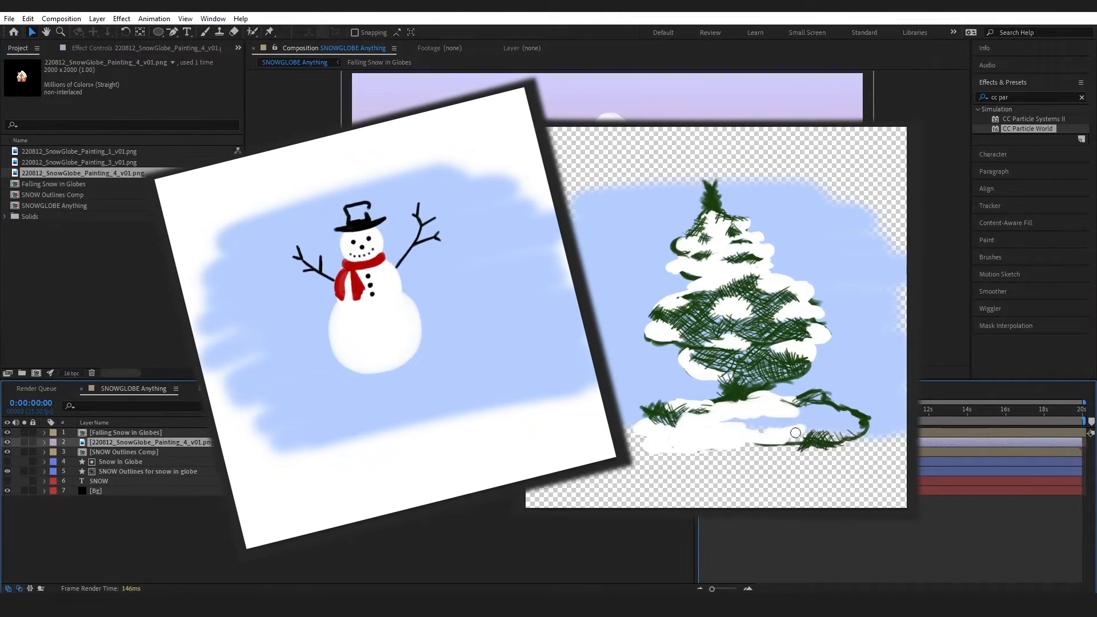
left_click(45, 442)
Scale the house painting to 15% and place it at the bottom of the O
left_click(55, 453)
left_click(560, 481)
type("20")
key("Return")
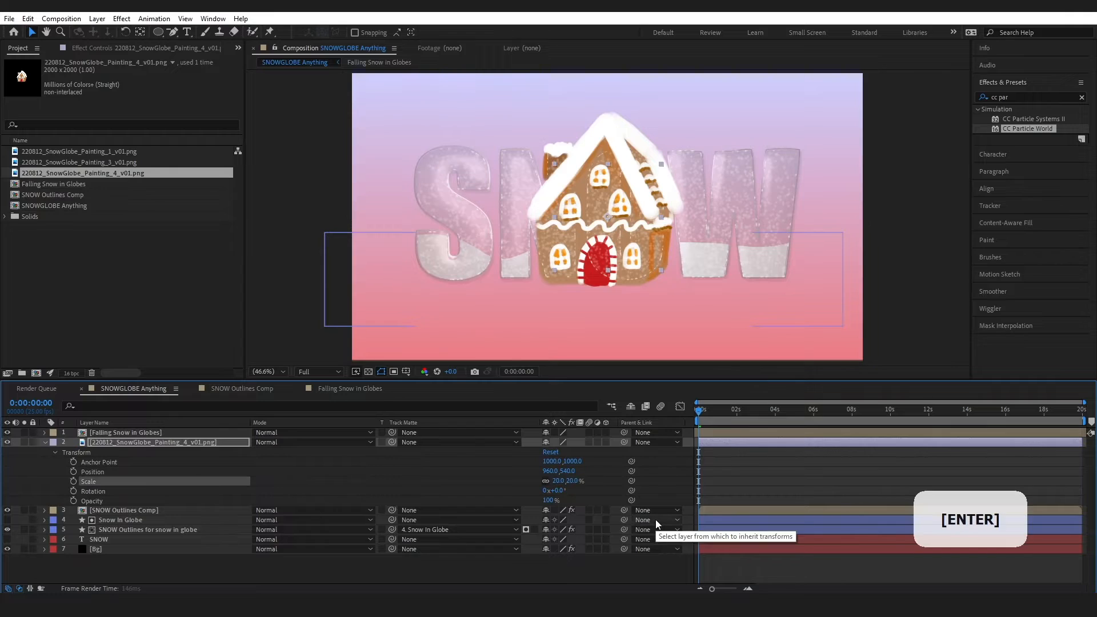
left_click_drag(555, 472, 637, 473)
left_click_drag(573, 472, 617, 462)
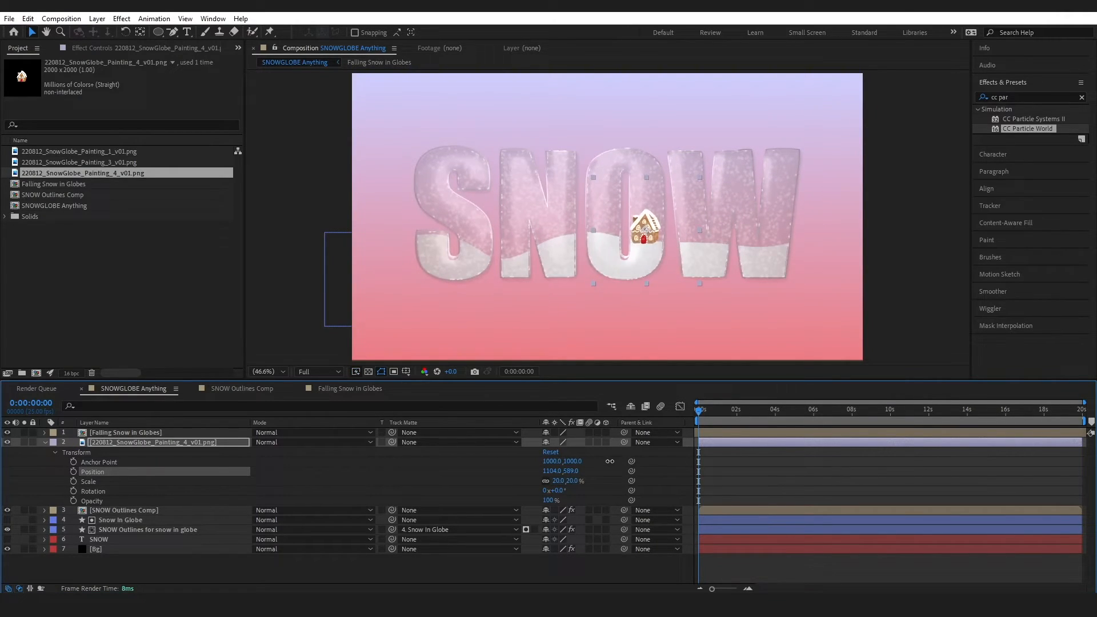
left_click(557, 481)
type("15")
key("Return")
Add the tree painting at 10% scale and position it at the bottom of the W
left_click_drag(80, 162, 59, 462)
left_click(557, 481)
type("10")
key("Return")
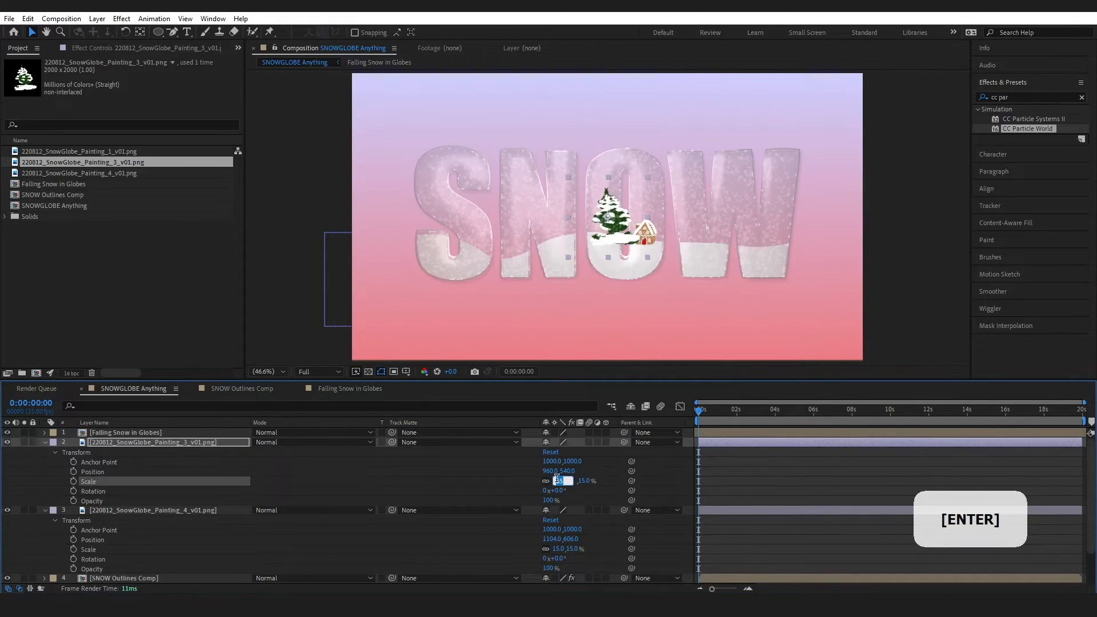
left_click_drag(613, 232, 711, 251)
key("Up")
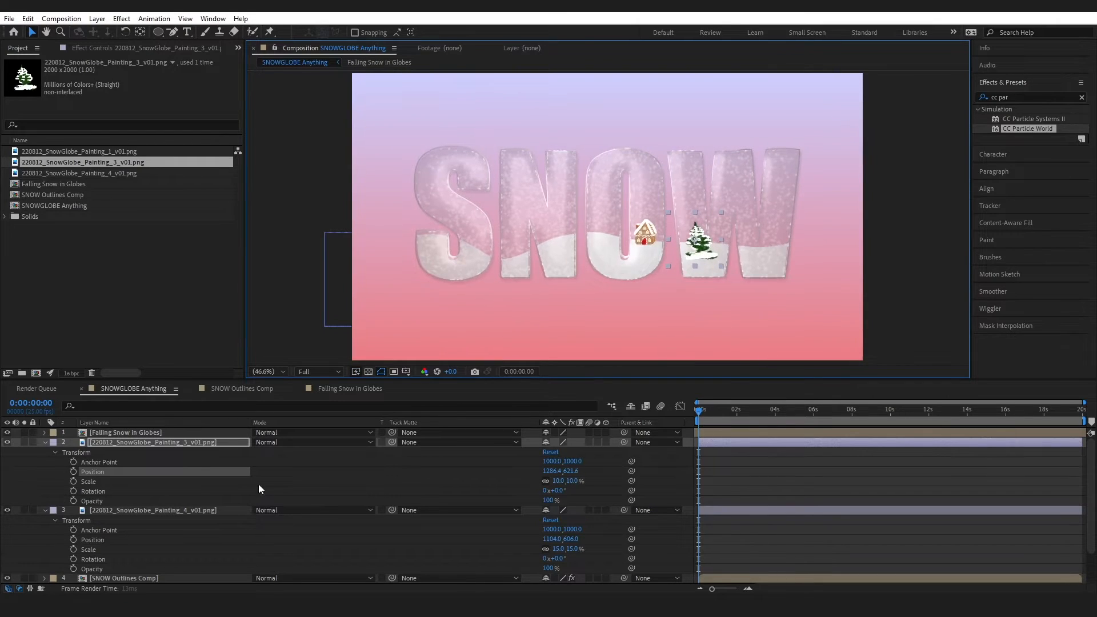
key("Right")
Duplicate the tree, move the copy onto the W's right leg, flip it horizontally and rotate it to -11°
left_click(167, 443)
key("ctrl+d")
left_click_drag(698, 243, 771, 244)
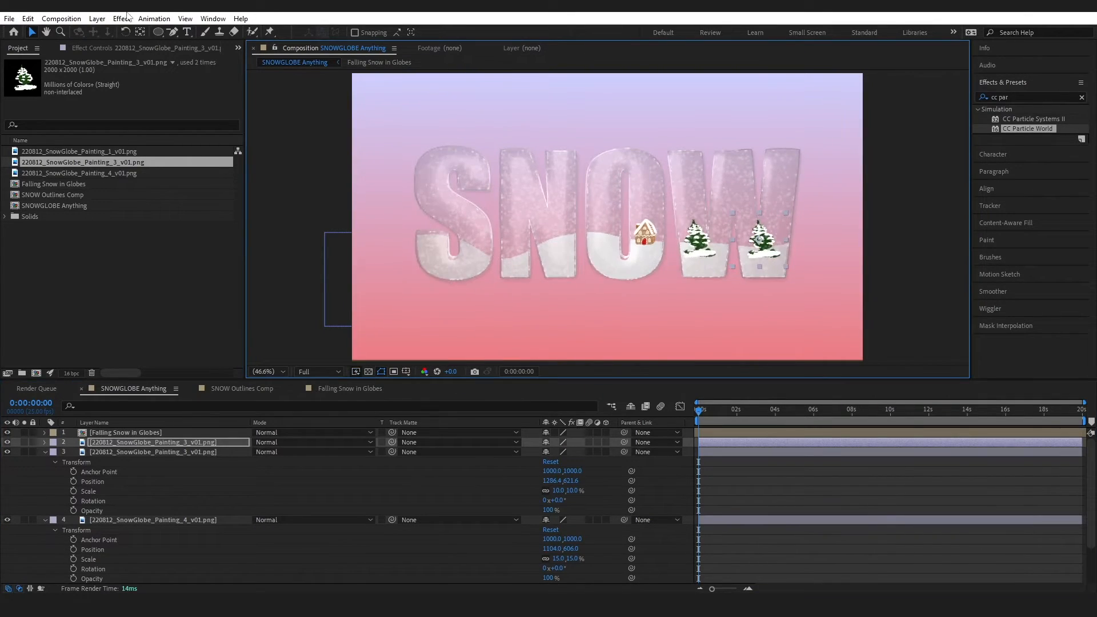
left_click(128, 19)
mouse_move(98, 19)
mouse_move(136, 153)
left_click(294, 249)
left_click(171, 443)
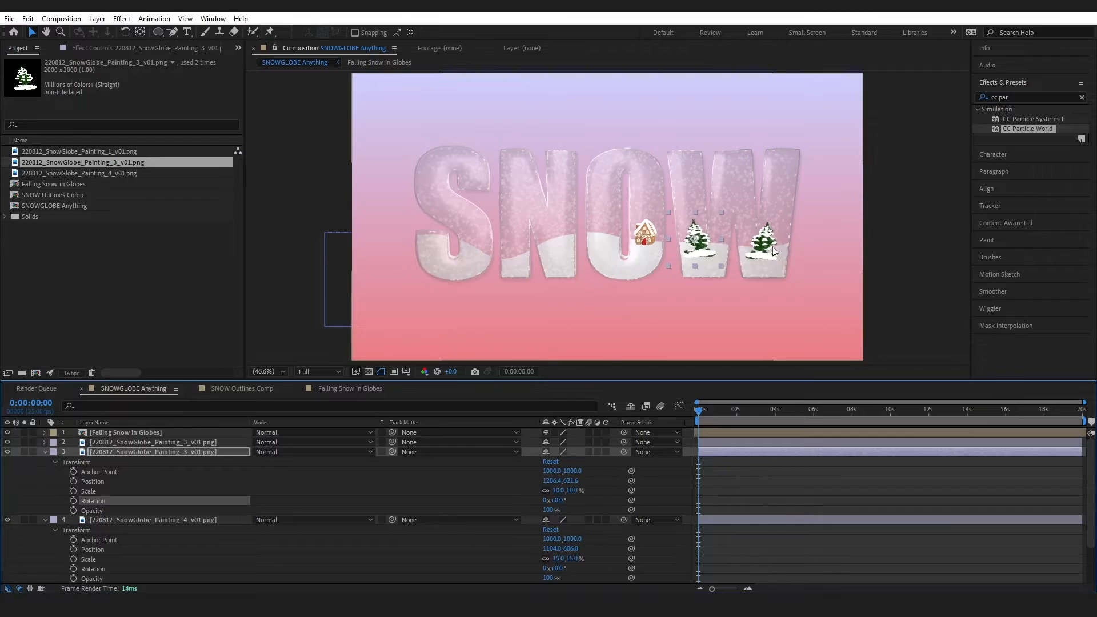
key("r")
left_click_drag(560, 452, 554, 452)
Draw a closed Pen mask around the tree copy in the W, then duplicate the masked layer
left_click(173, 32)
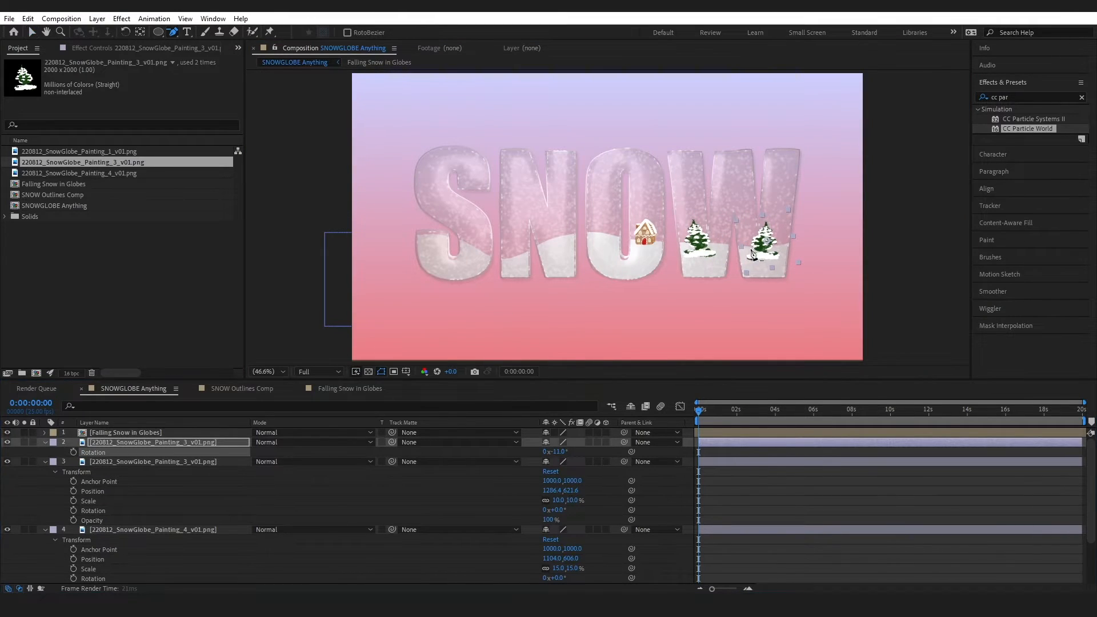
left_click(766, 255)
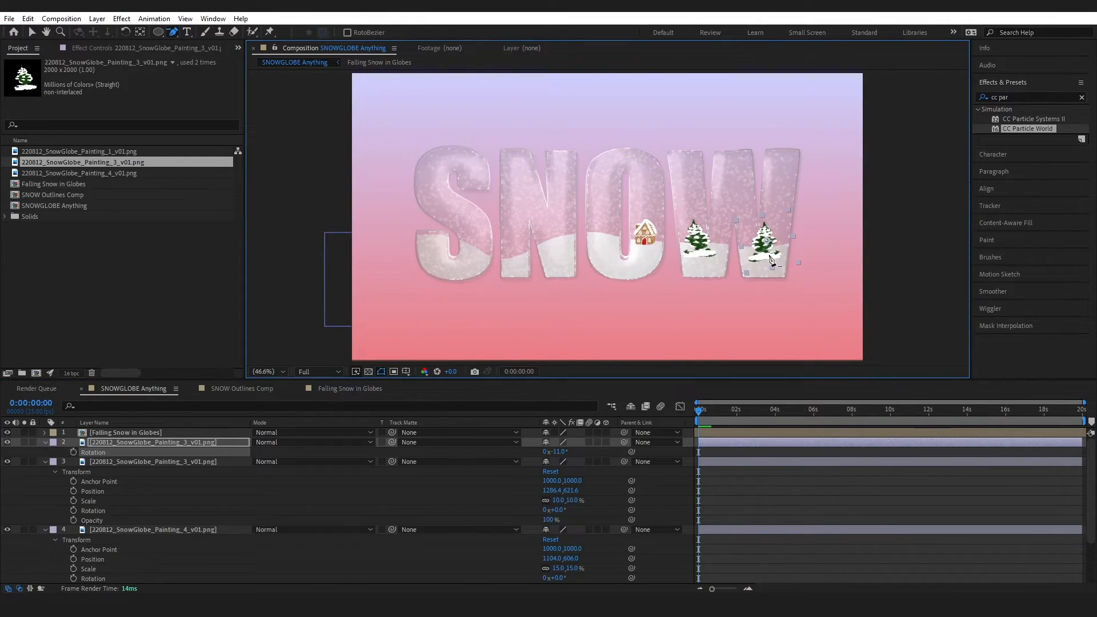
left_click_drag(178, 35, 200, 41)
left_click(753, 253)
left_click(781, 247)
left_click(784, 226)
left_click(774, 213)
left_click(761, 221)
left_click(751, 232)
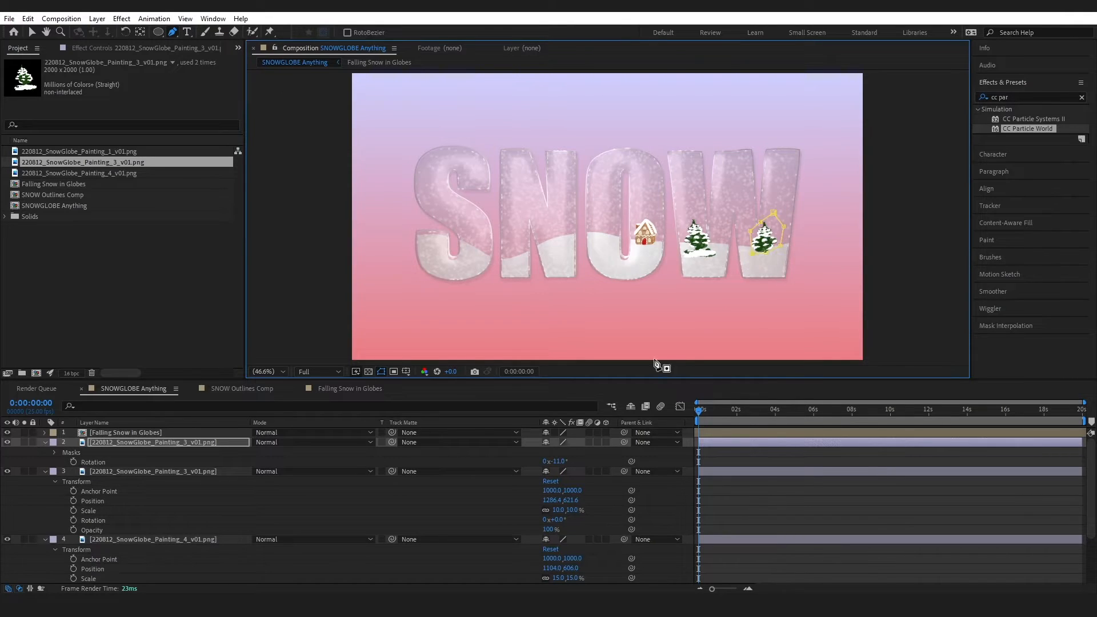
left_click(162, 443)
key("ctrl+d")
Move the tree copy into the S via Position and apply a Warp effect to it
key("p")
left_click_drag(552, 452, 526, 453)
left_click(1082, 97)
left_click(1055, 98)
type("warp")
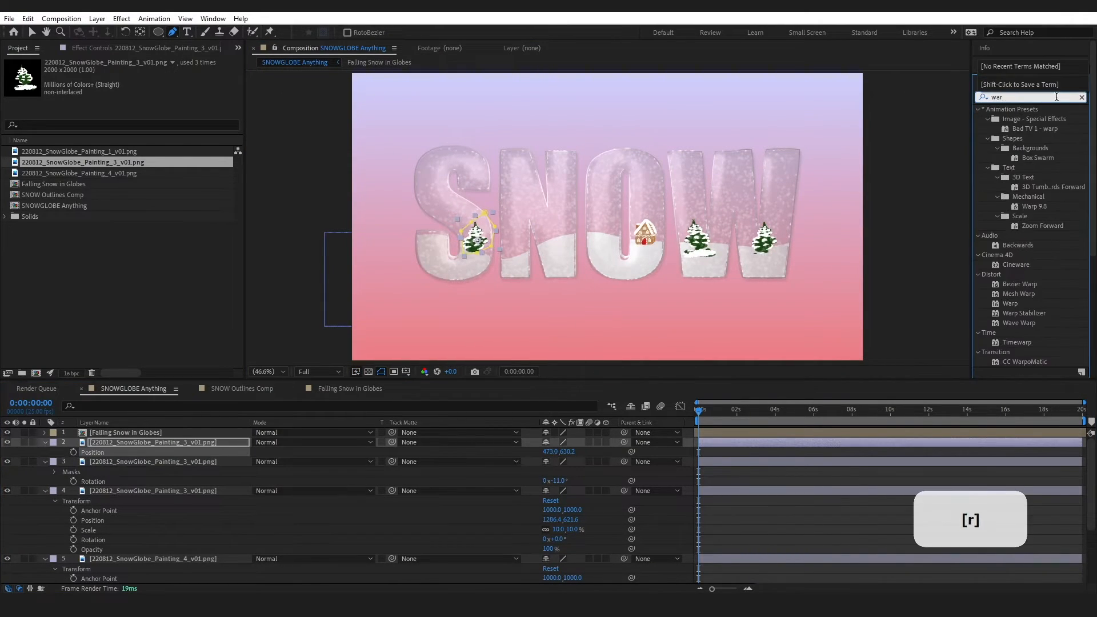
left_click_drag(1010, 196, 204, 443)
Set the Warp to Twist style on a Vertical axis with vertical distortion 65
left_click(169, 82)
left_click(170, 258)
left_click_drag(136, 121, 150, 102)
mouse_move(135, 111)
left_mouse_down()
mouse_move(165, 92)
mouse_move(120, 102)
left_mouse_up()
left_click(169, 92)
left_click(173, 117)
left_click_drag(136, 110, 50, 130)
left_click_drag(131, 117, 134, 118)
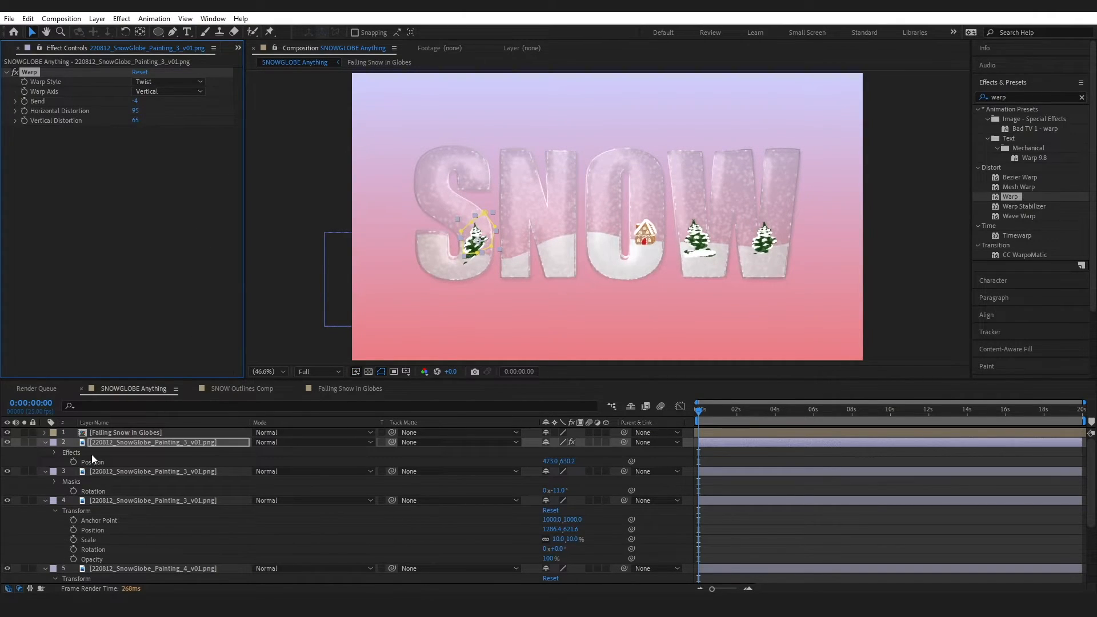
left_click(217, 319)
Switch the Warp axis to Horizontal and the style to Bulge
left_click(177, 91)
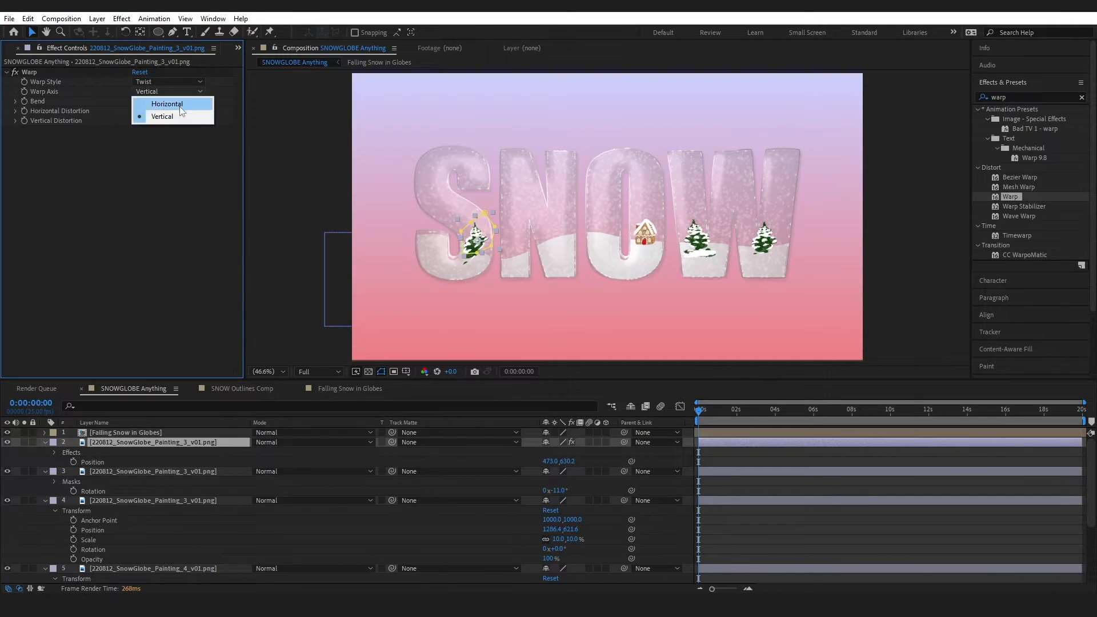
left_click(172, 104)
left_click(161, 80)
left_click(156, 143)
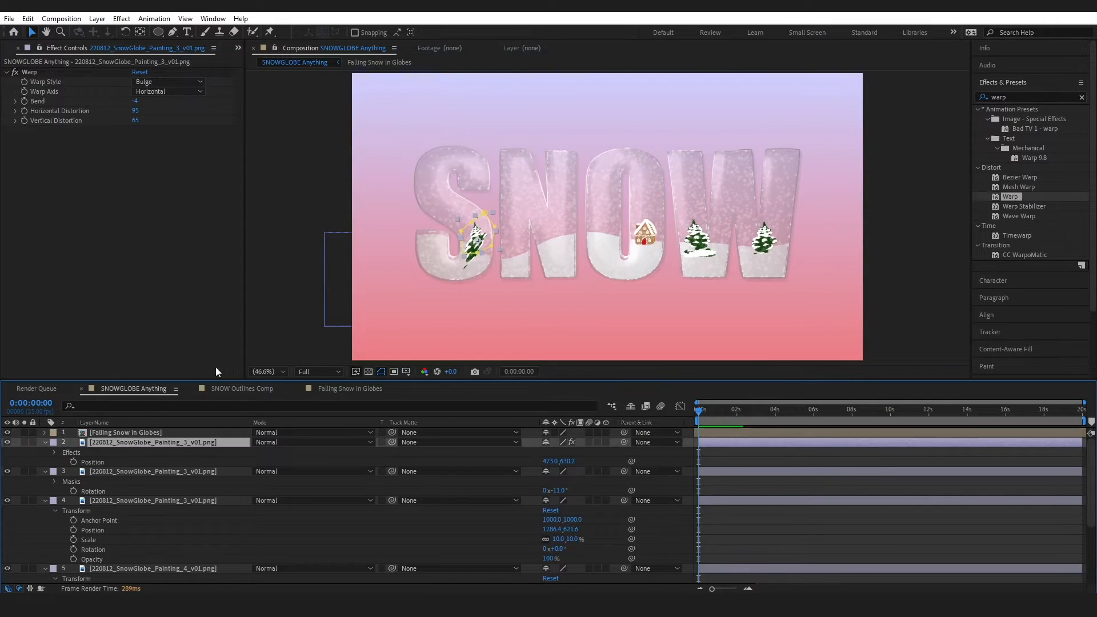
Free-transform the S tree's mask, then delete Mask 1 and undo the deletion
left_click(46, 444)
key("ctrl+t")
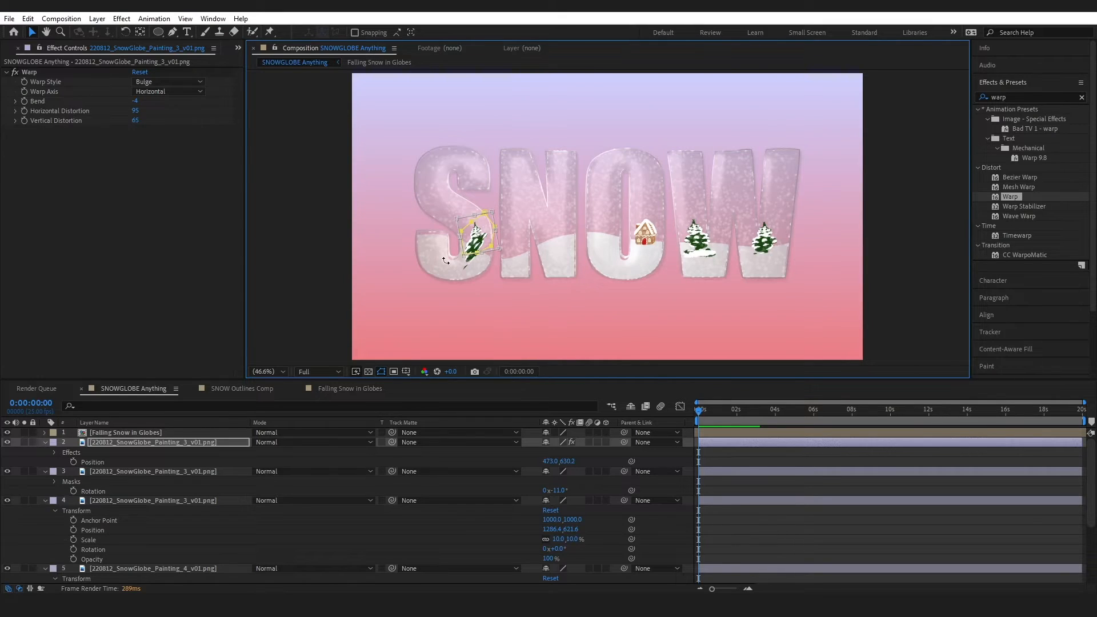
key("v")
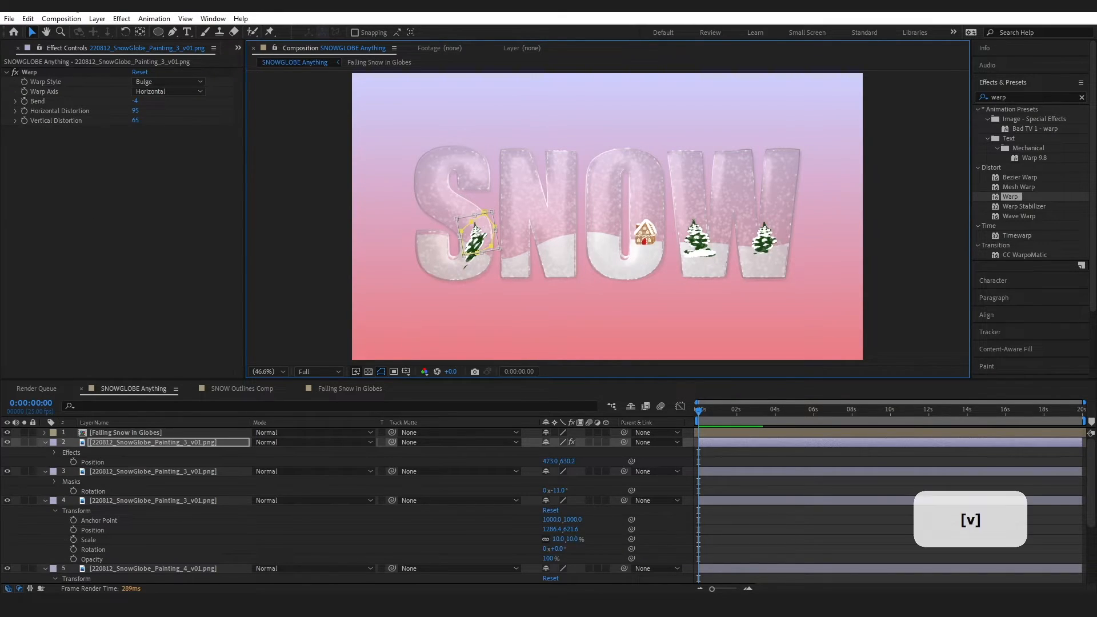
left_click(134, 433)
left_click(126, 442)
left_click(45, 443)
left_click(45, 443)
left_click(55, 453)
left_click(87, 463)
key("Delete")
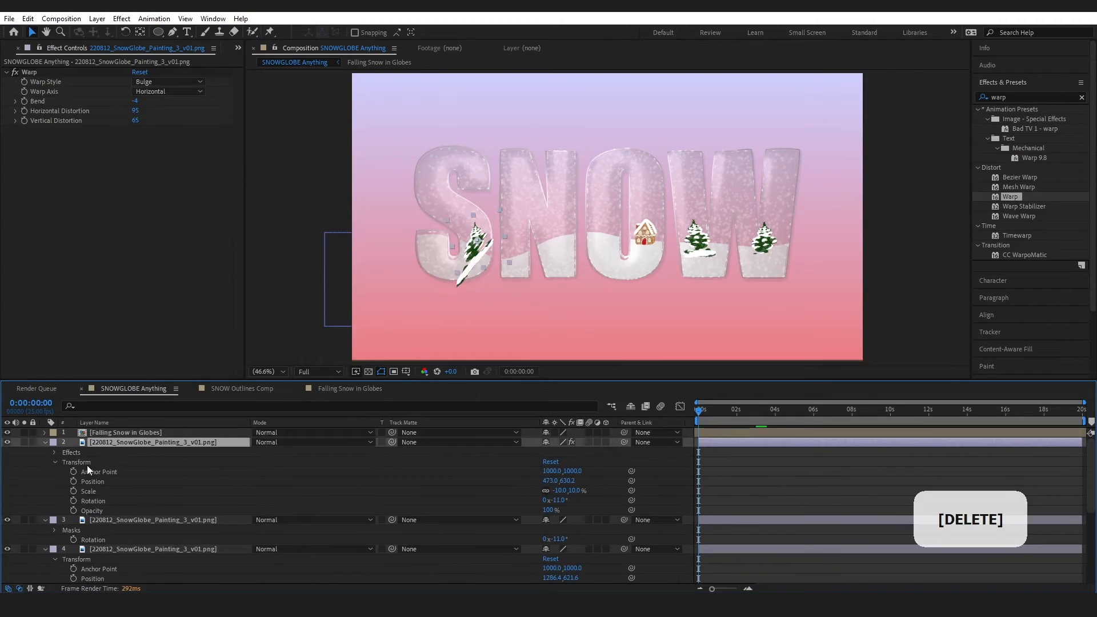
left_click(27, 19)
left_click(44, 25)
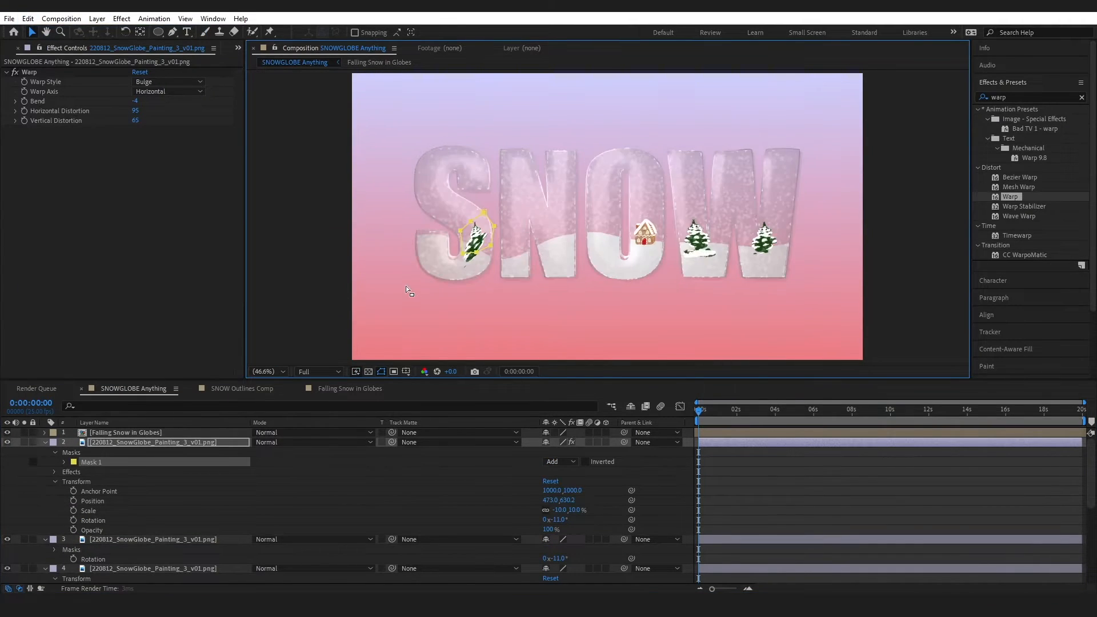
Raise the warp bend to 49, then delete the warped tree layer and restore it
left_click_drag(135, 101, 165, 120)
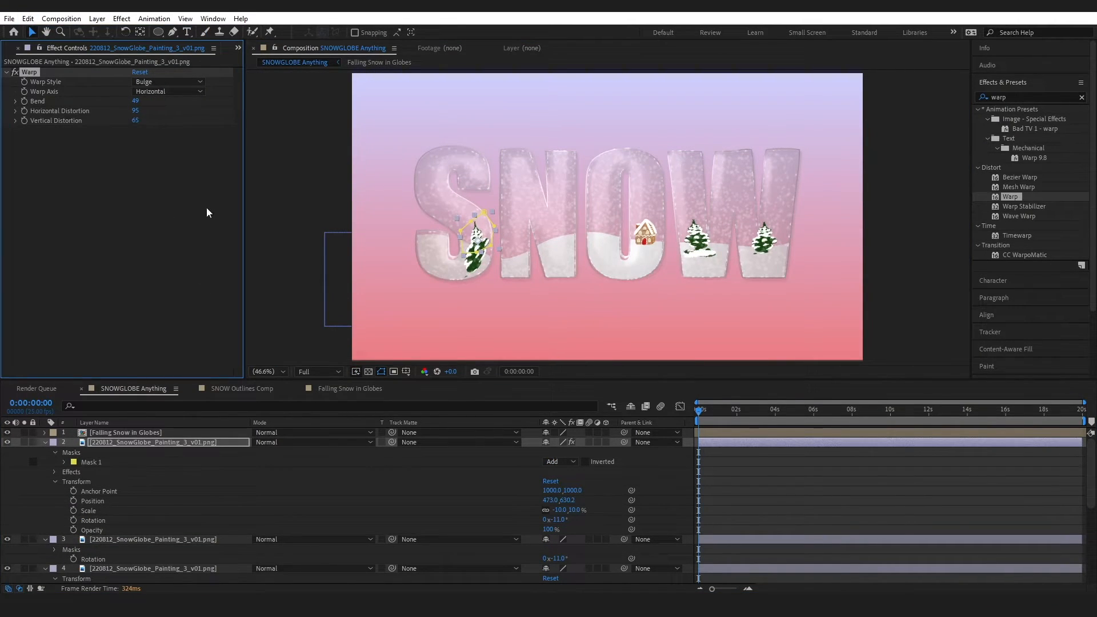
left_click(46, 440)
key("Delete")
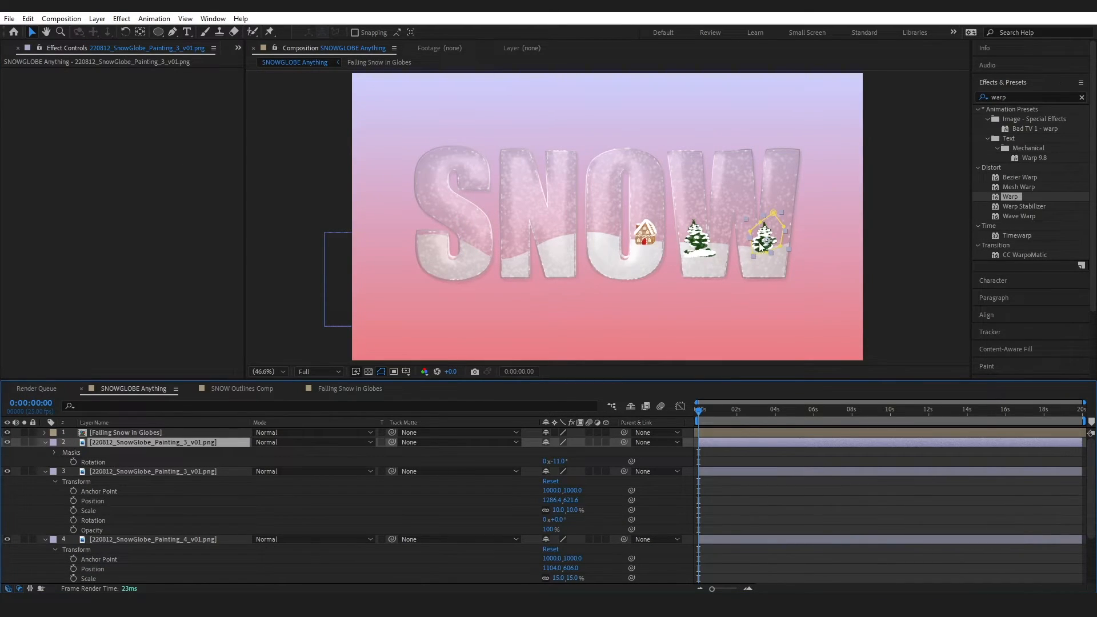
key("ctrl+z")
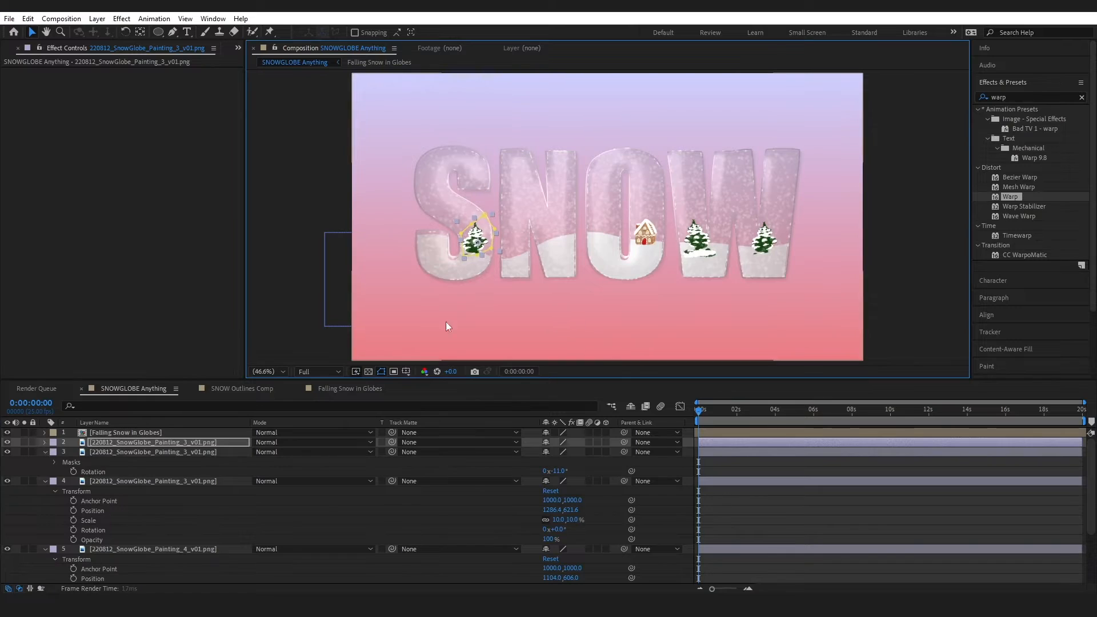
Apply Displacement Map to the S tree layer with Max Vertical Displacement 32
left_click(146, 451)
left_click(149, 444)
left_click(1082, 98)
type("displ")
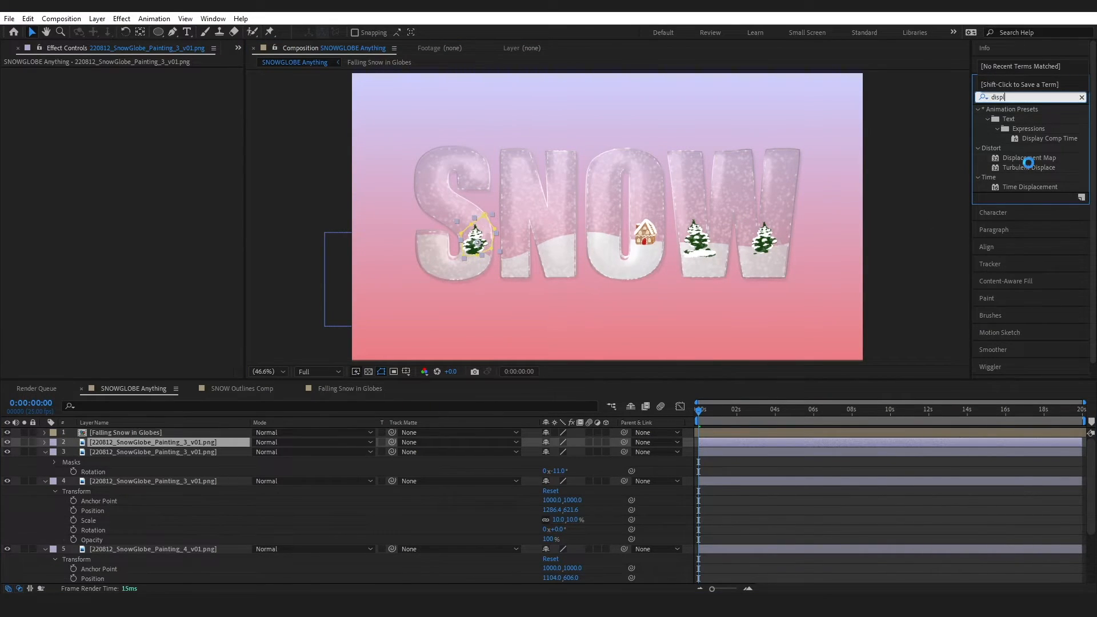
double_click(1029, 158)
left_click_drag(137, 120, 157, 152)
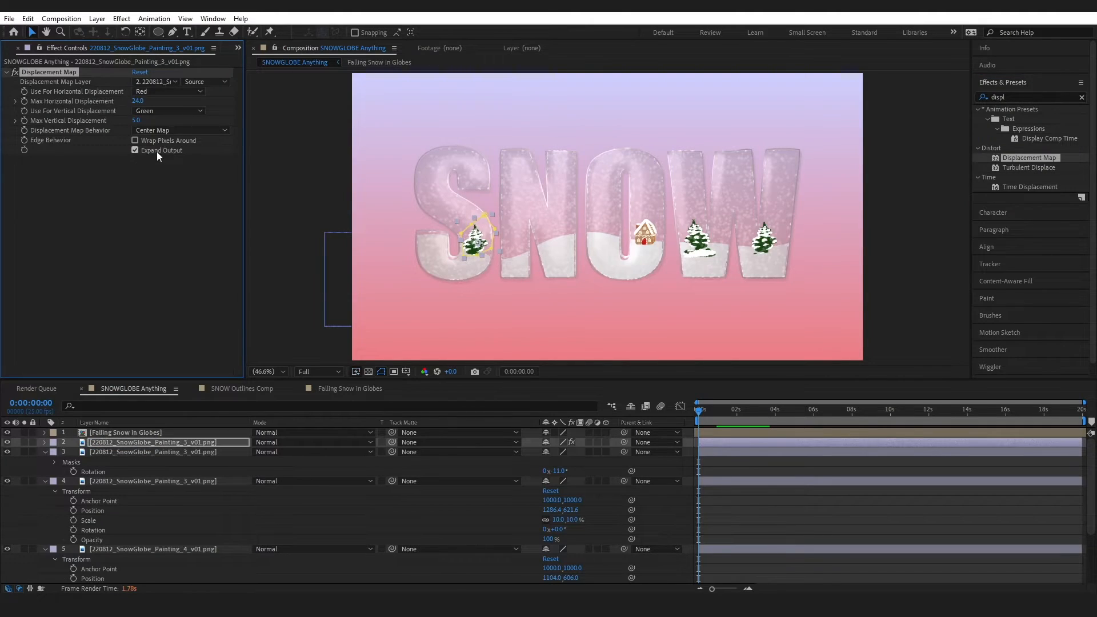
left_click(303, 248)
Copy the Displacement Map effect and paste it onto the next two tree layers
left_click(60, 74)
key("ctrl+c")
key("ctrl+Down")
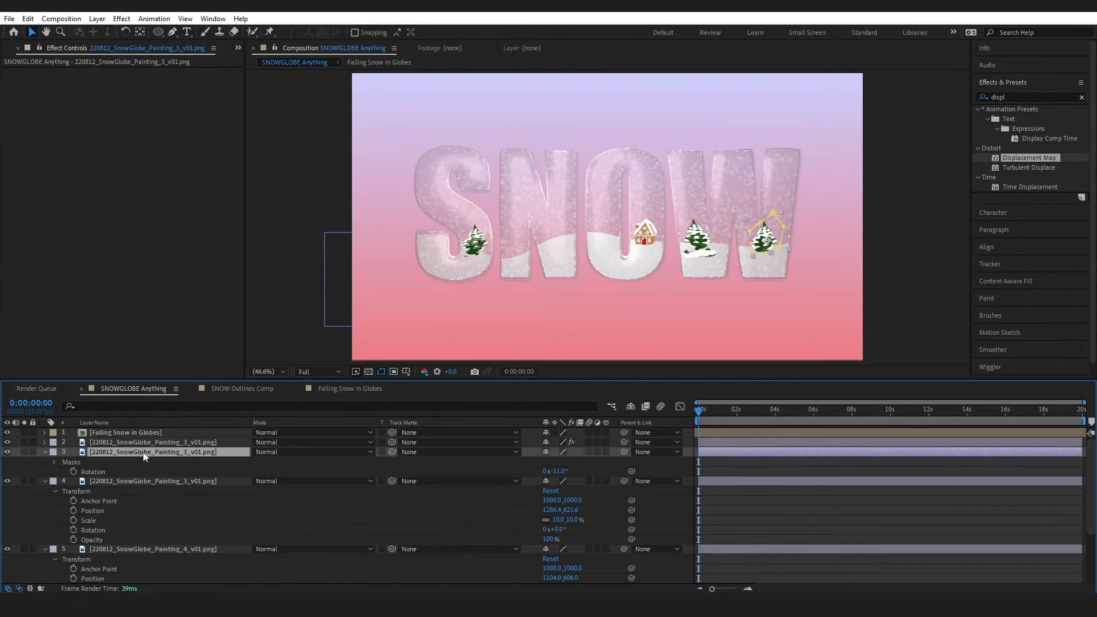
key("ctrl+v")
key("ctrl+Down")
key("ctrl+v")
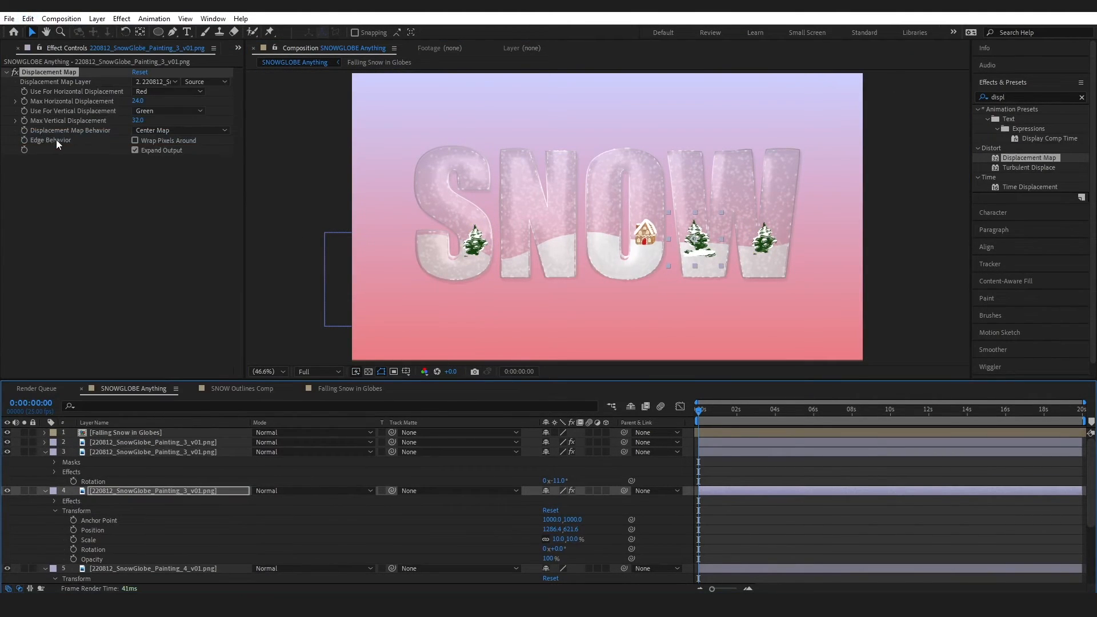
left_click(188, 301)
left_click(45, 453)
left_click(6, 72)
Add a Tint effect to layer 4 with Map Black To #263616
left_click(1082, 98)
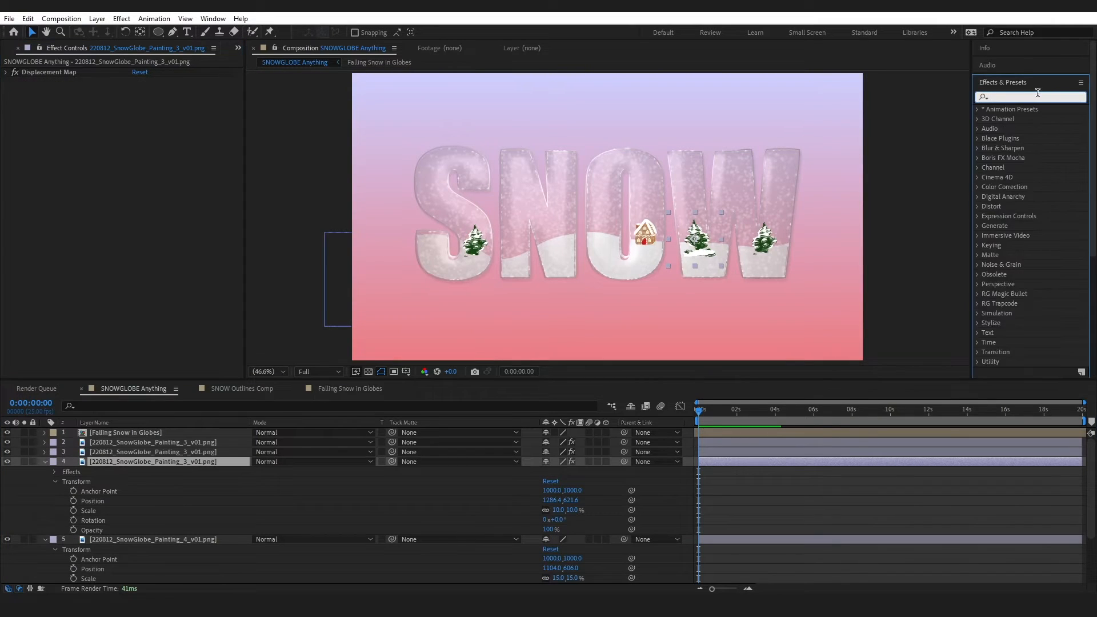
type("tint")
left_click_drag(1019, 148, 143, 96)
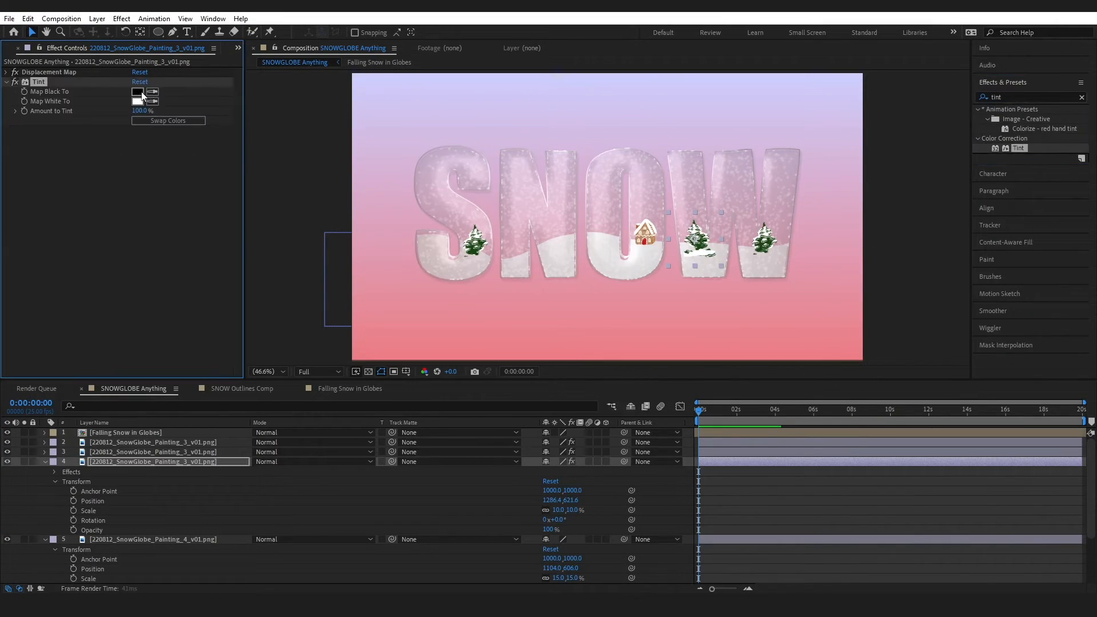
left_click(140, 92)
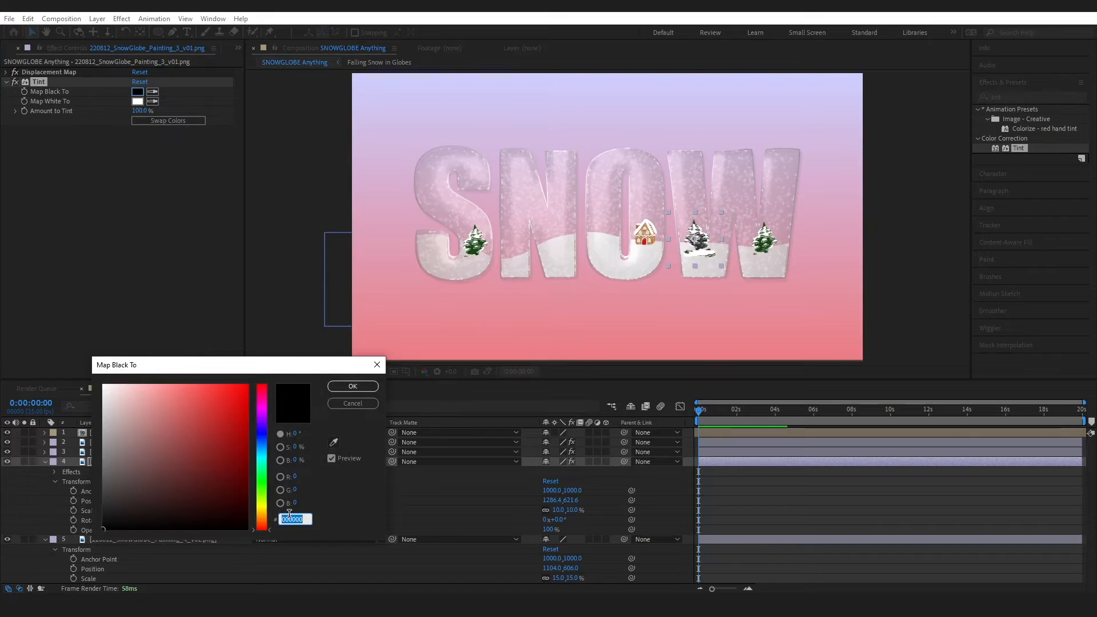
type("263616")
left_click(355, 385)
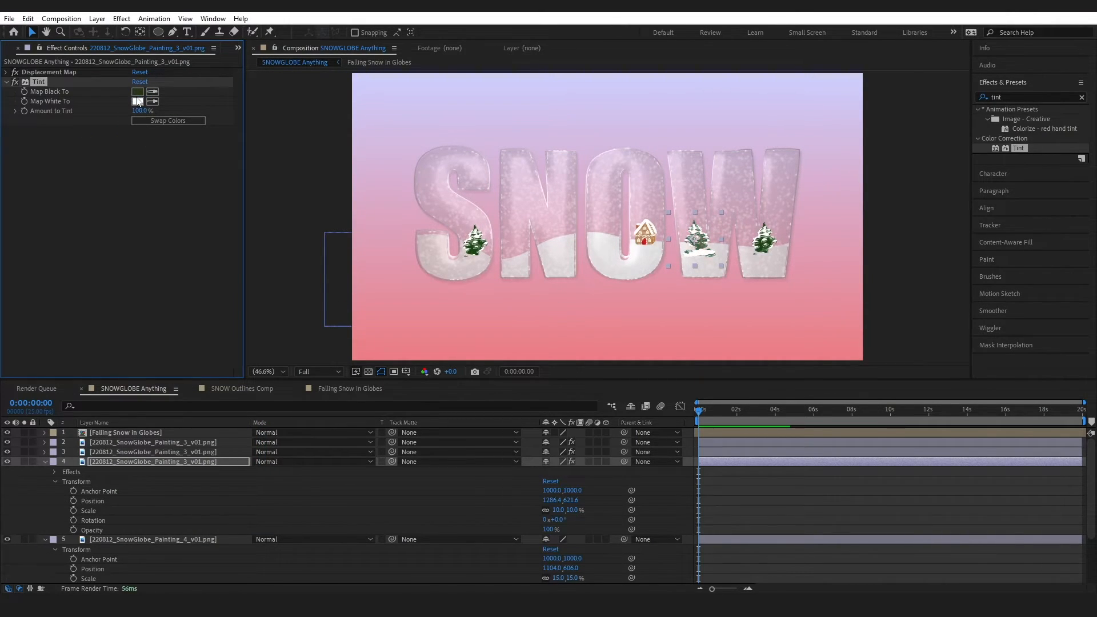
Collapse the effect and layer properties and save the project
left_click(139, 442)
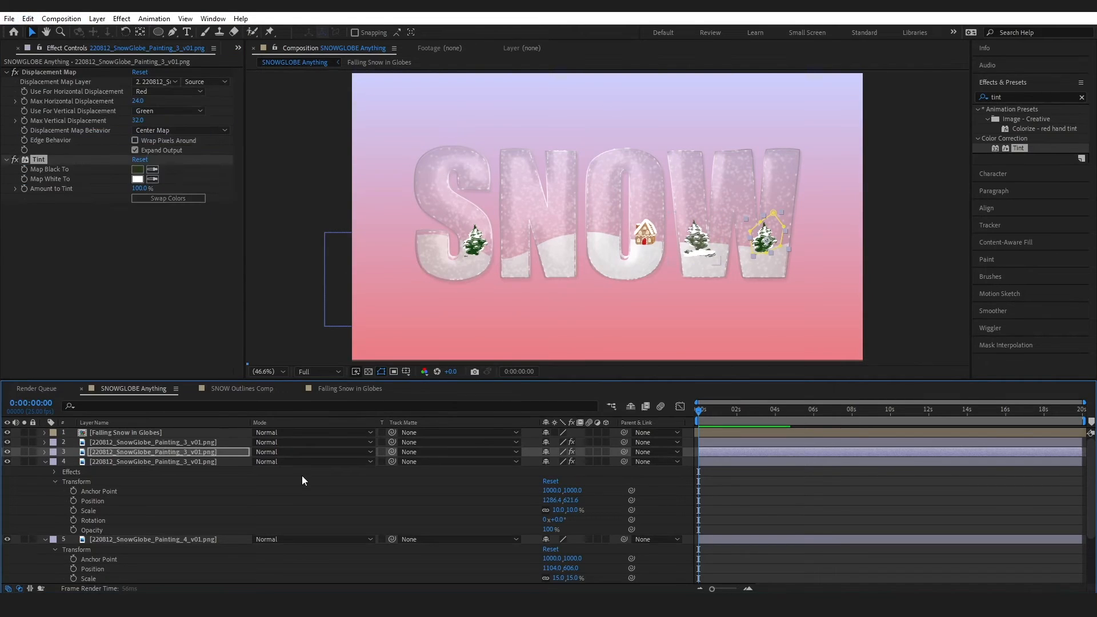
left_click(6, 72)
left_click(7, 82)
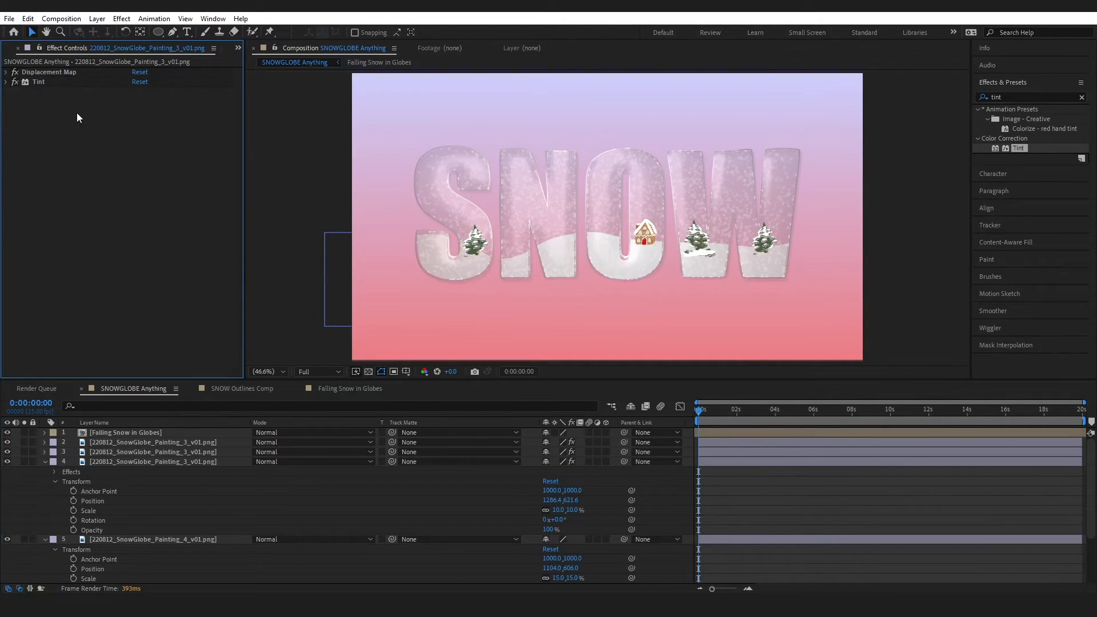
left_click(9, 18)
left_click(29, 128)
left_click(46, 462)
left_click(45, 471)
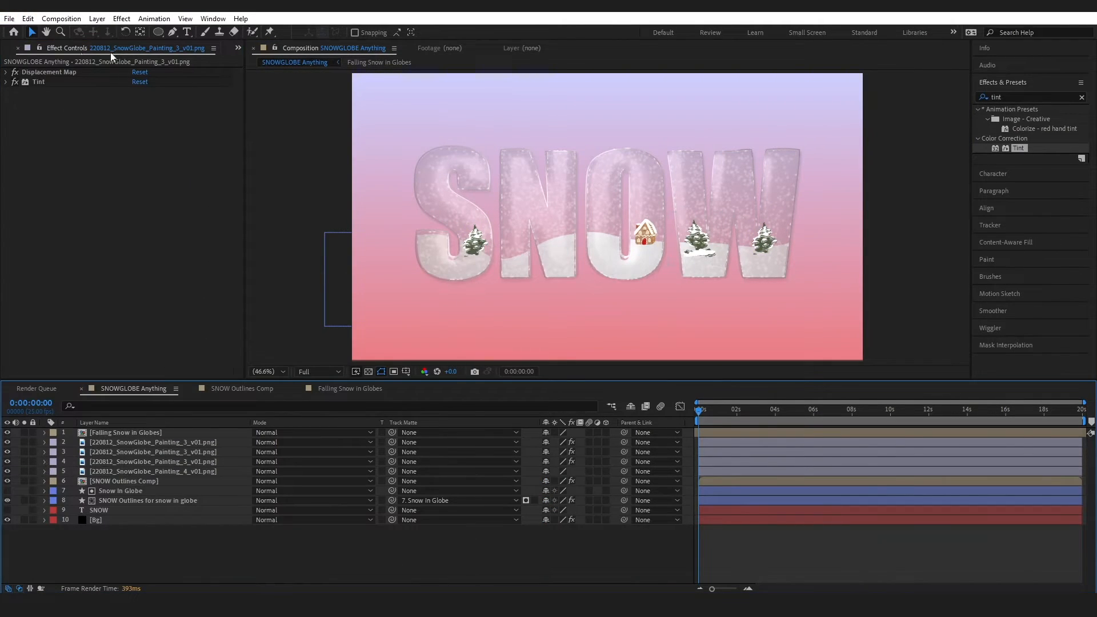
Add the snowman painting, scale it to 12%, and move it into the N
scroll(111, 53, "up", 1)
left_click_drag(71, 152, 122, 437)
left_click(45, 442)
left_click(54, 452)
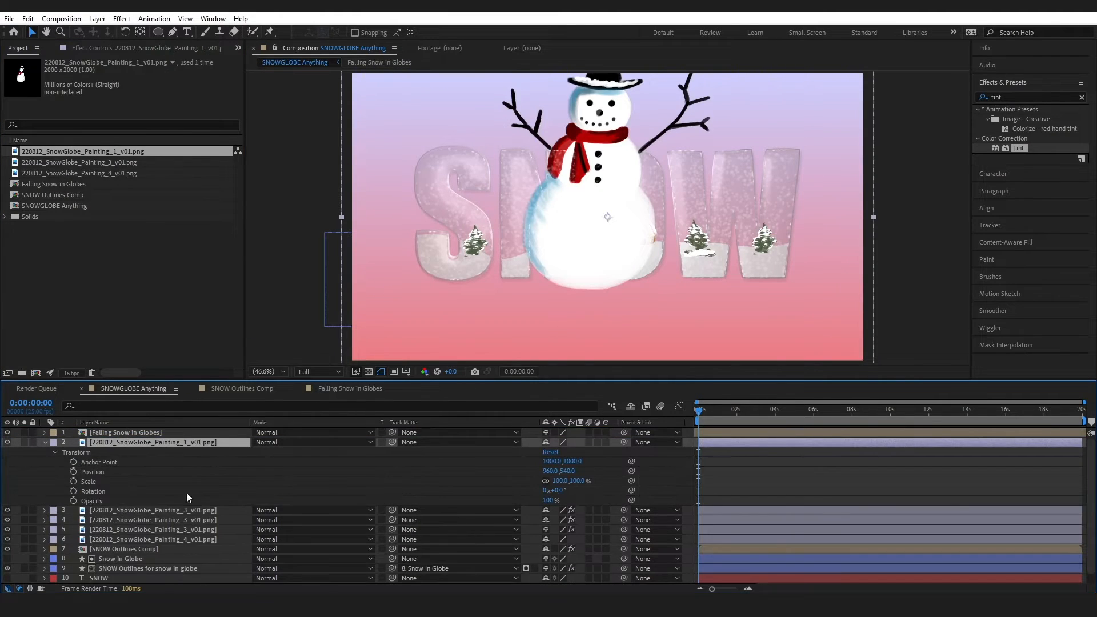
left_click(559, 481)
type("15")
key("Return")
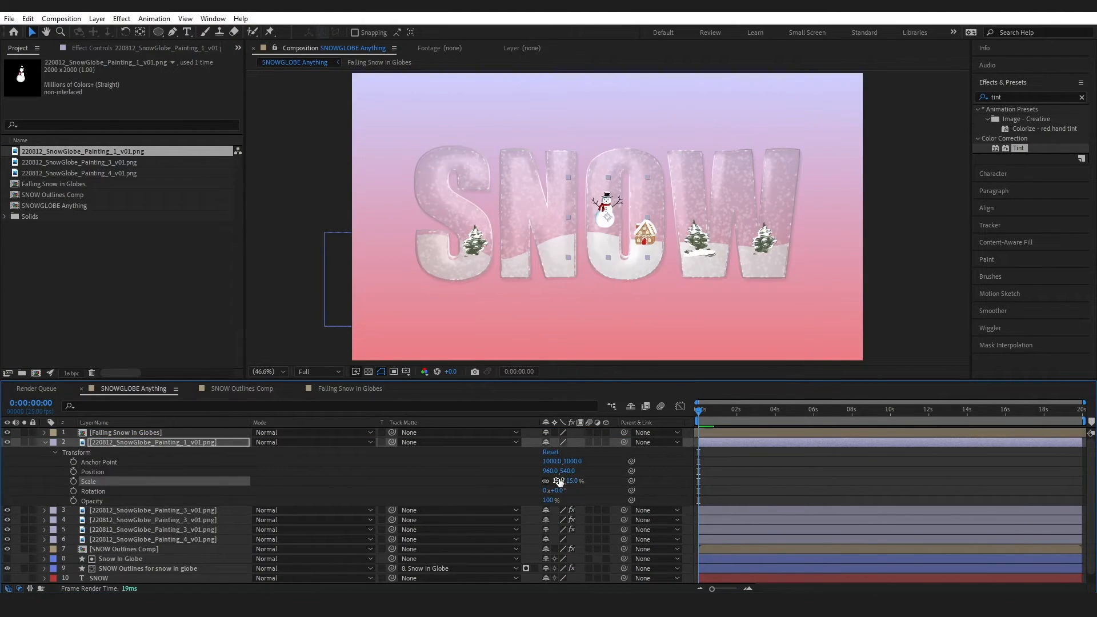
left_click(559, 481)
type("10")
key("Return")
type("12")
key("Return")
left_click_drag(607, 221, 559, 241)
Apply Tint to the snowman and the next painting, sampling the snow colour for Map White To
double_click(1015, 149)
left_click(152, 92)
left_click(562, 255)
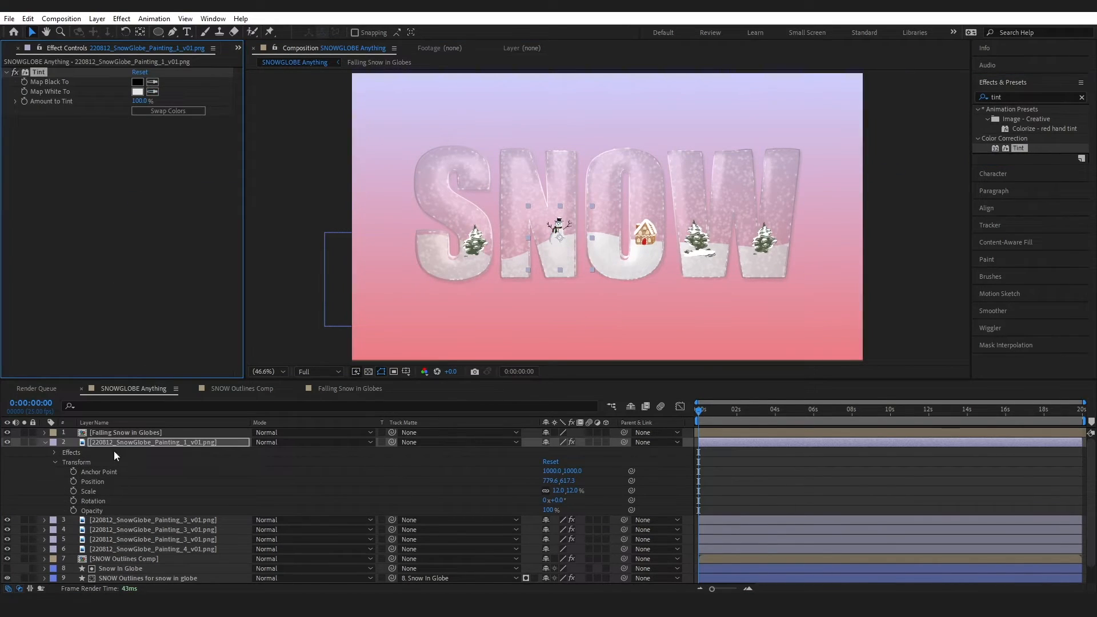
left_click(126, 520)
left_click(7, 82)
left_click(152, 101)
left_click(472, 269)
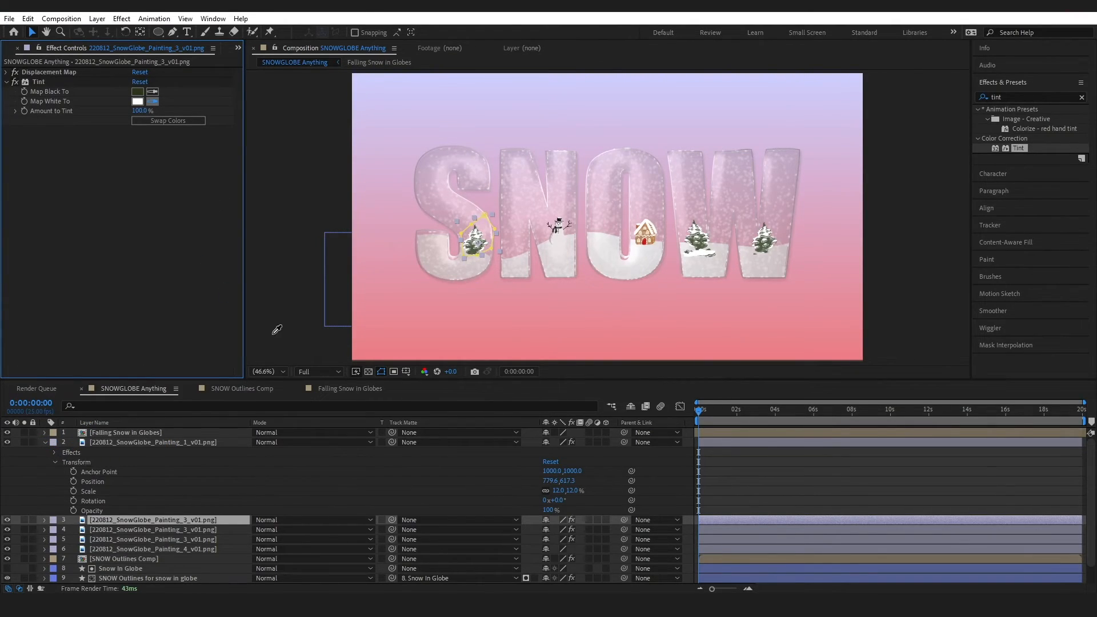
Sample the snow colour for Map White To on layers 4, 5 and 6, adding Tint to layer 6
key("v")
left_click(191, 529)
left_click(152, 179)
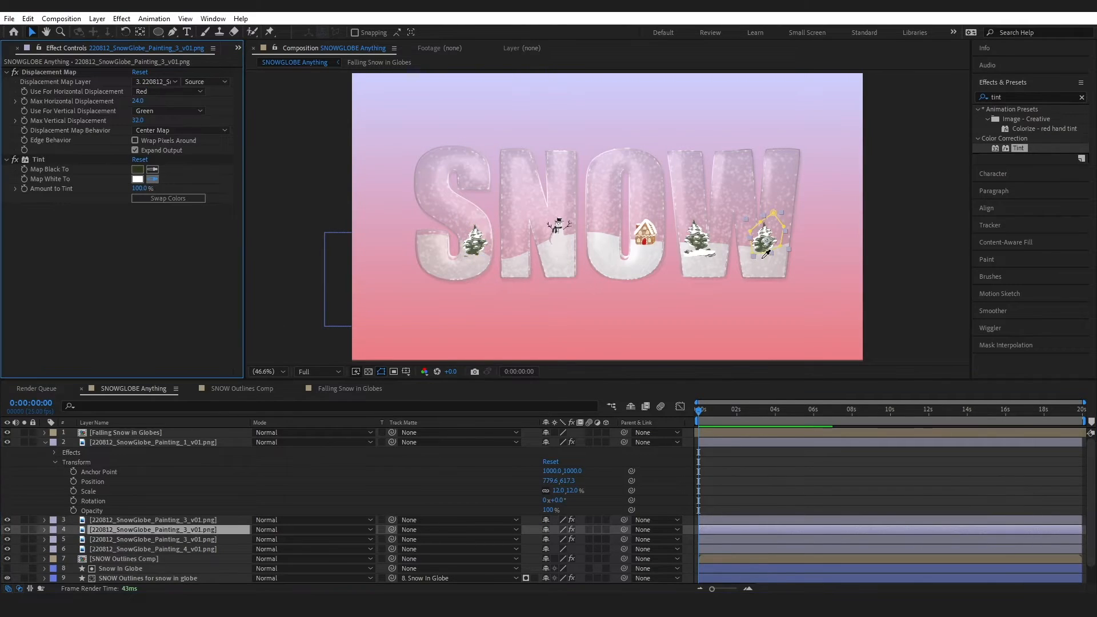
left_click(765, 263)
left_click(213, 539)
left_click(153, 101)
left_click(713, 247)
left_click(206, 550)
left_click_drag(1019, 148, 166, 140)
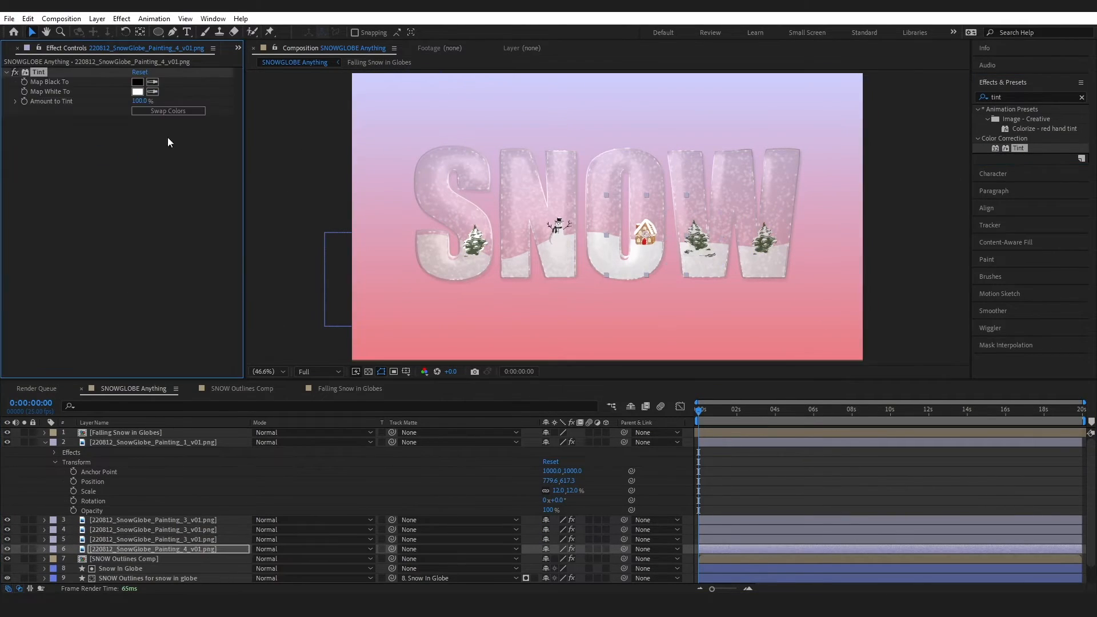
left_click(153, 91)
left_click(648, 253)
Set the Tint's Map Black To colour to a dark brown
left_click(138, 81)
left_click(262, 515)
left_click_drag(188, 384, 198, 387)
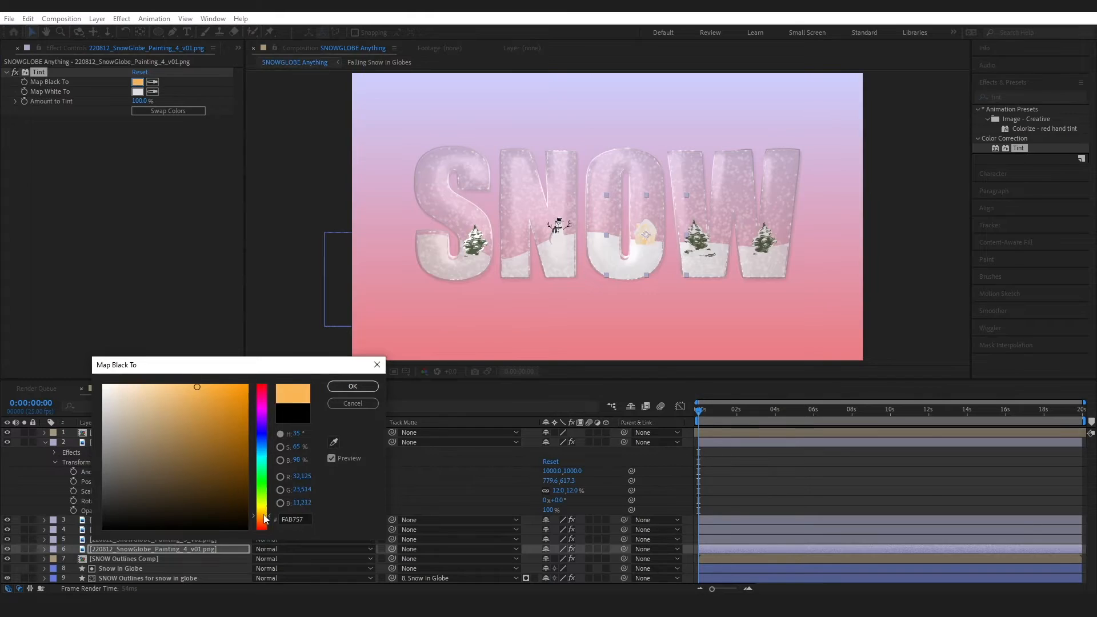
left_click(262, 518)
left_click(232, 458)
left_click(262, 521)
left_click(246, 460)
left_click(353, 387)
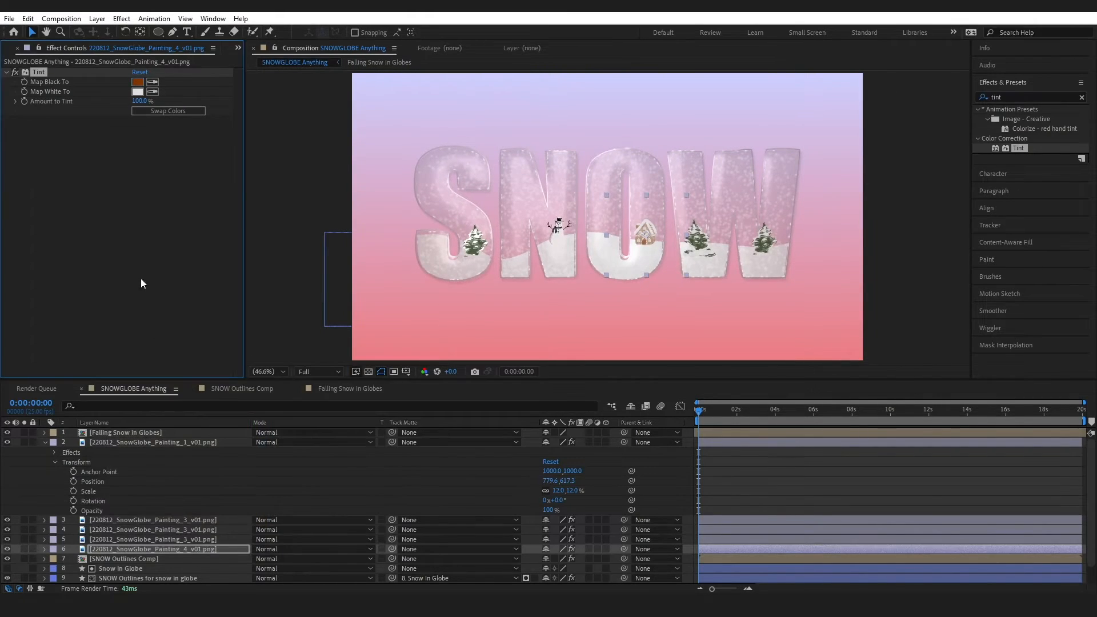
Select all five painting layers and move them beneath SNOW Outlines Comp
left_click(141, 279)
left_click(45, 442)
left_click(118, 560)
left_click(128, 444)
left_click(135, 482, "shift")
left_click_drag(135, 487, 137, 495)
left_click(285, 561)
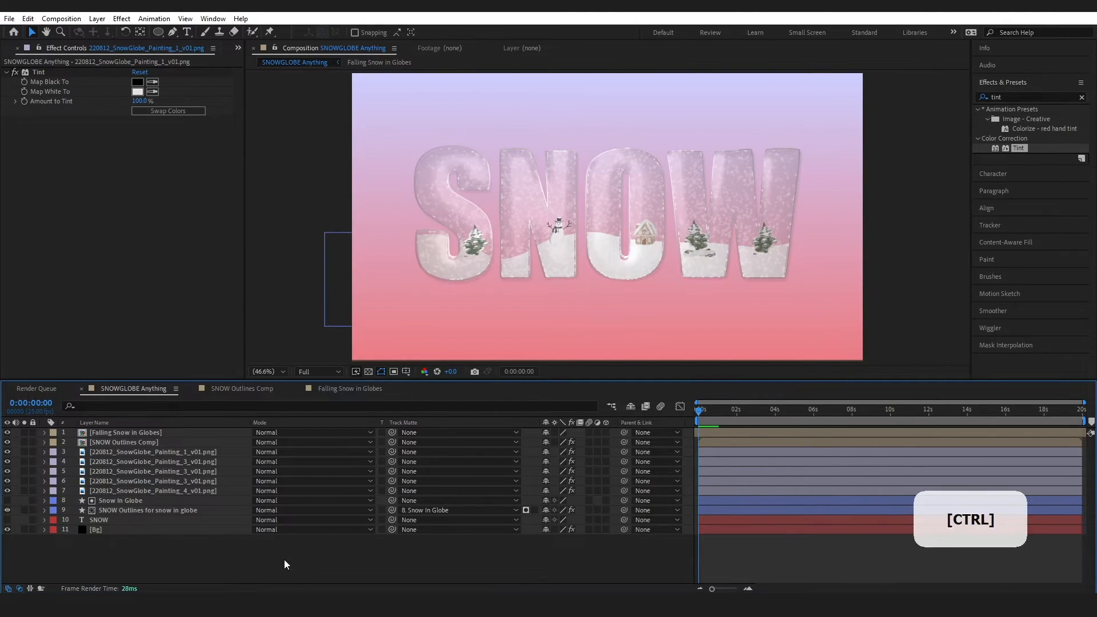
Save, then paste the five painting layers at the bottom of Falling Snow in Globes
key("ctrl+s")
left_click(154, 491)
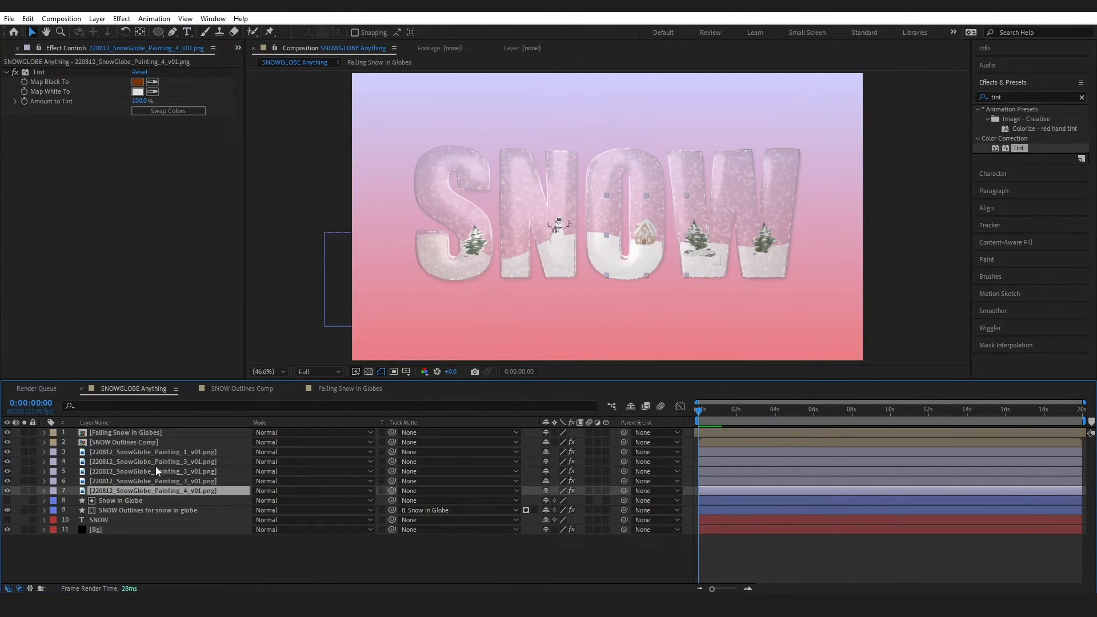
left_click(161, 453, "shift")
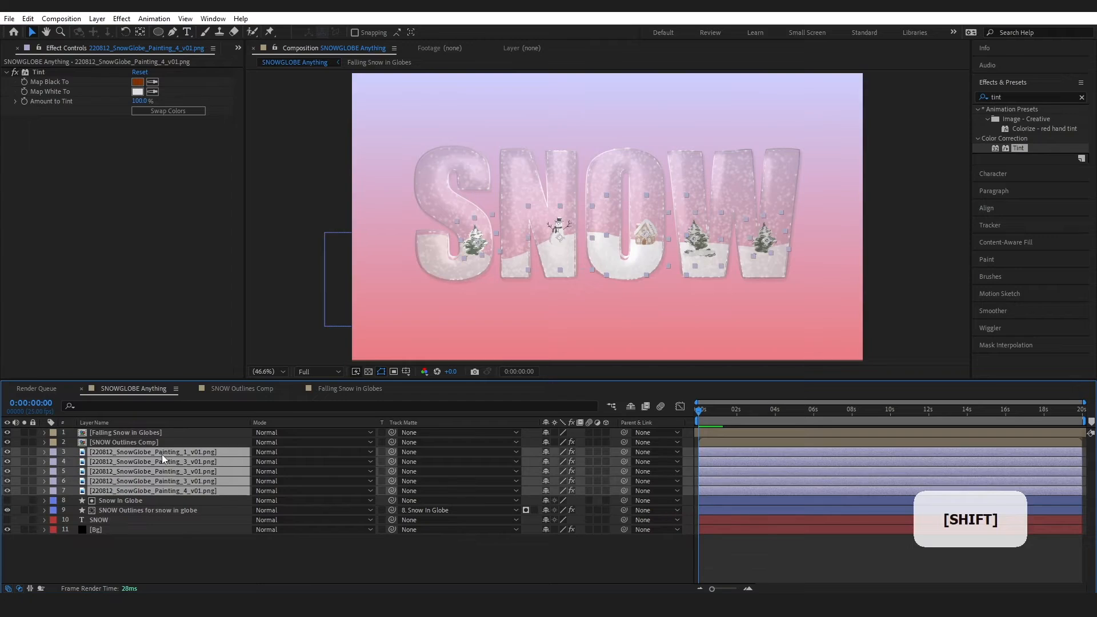
double_click(142, 433)
left_click(28, 19)
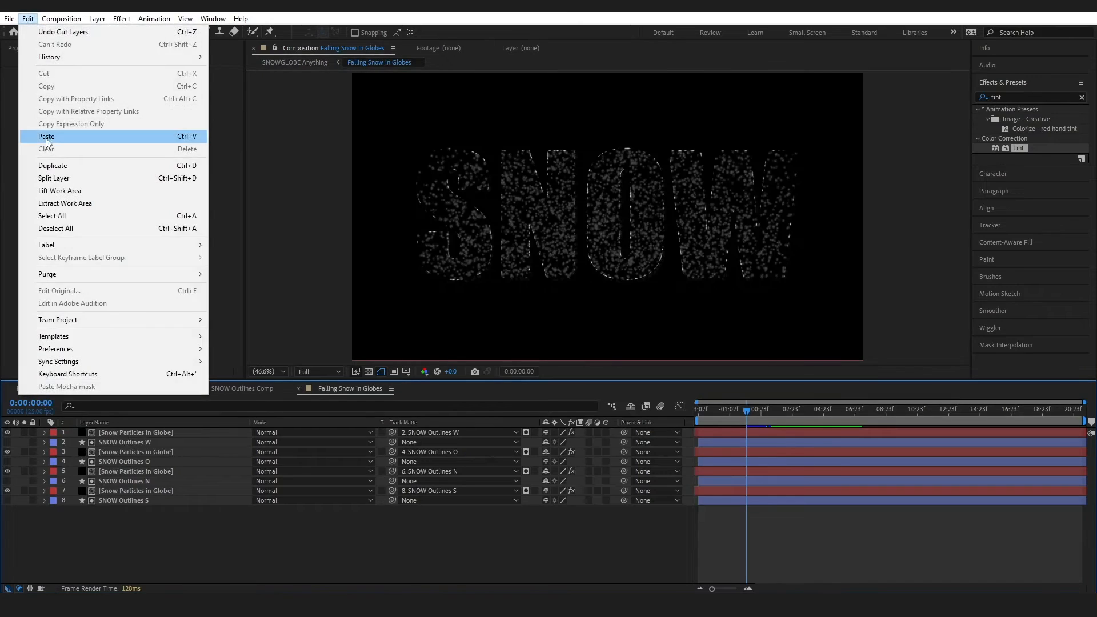
left_click(46, 139)
left_click_drag(111, 470, 114, 557)
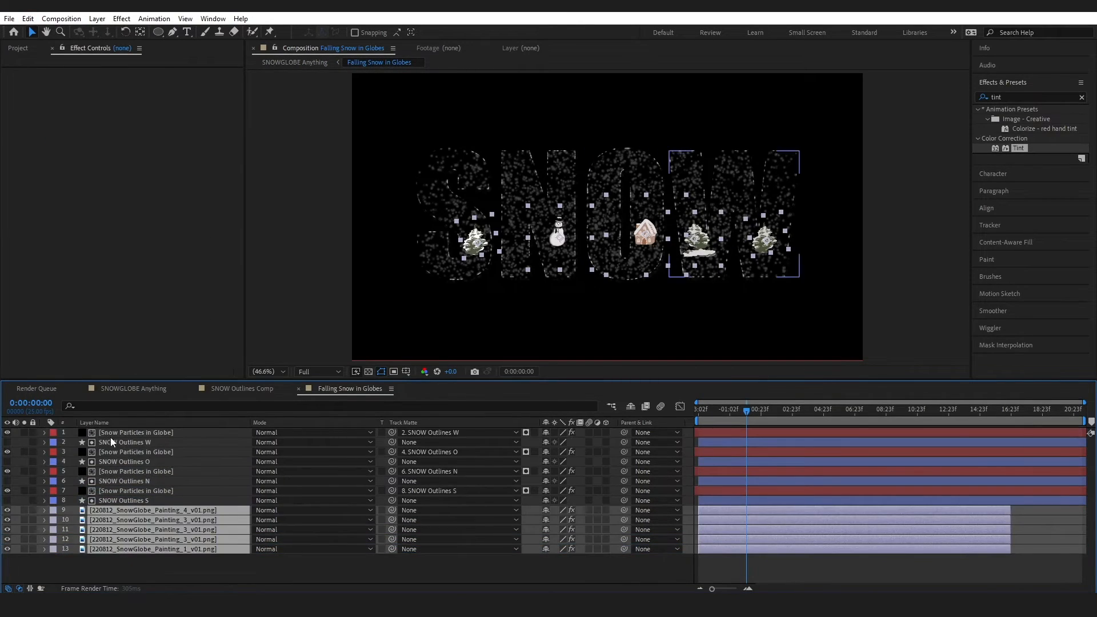
left_click(116, 389)
left_click(327, 522)
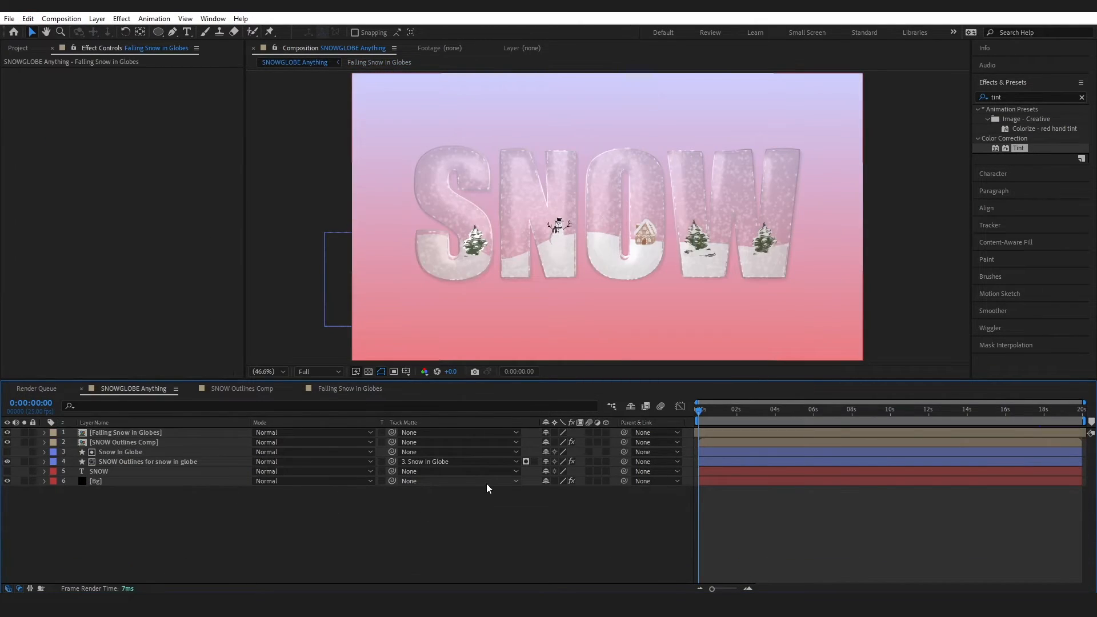
Draw a closed wavy ground shape over the lower half and place it below the snow outlines
left_click(172, 31)
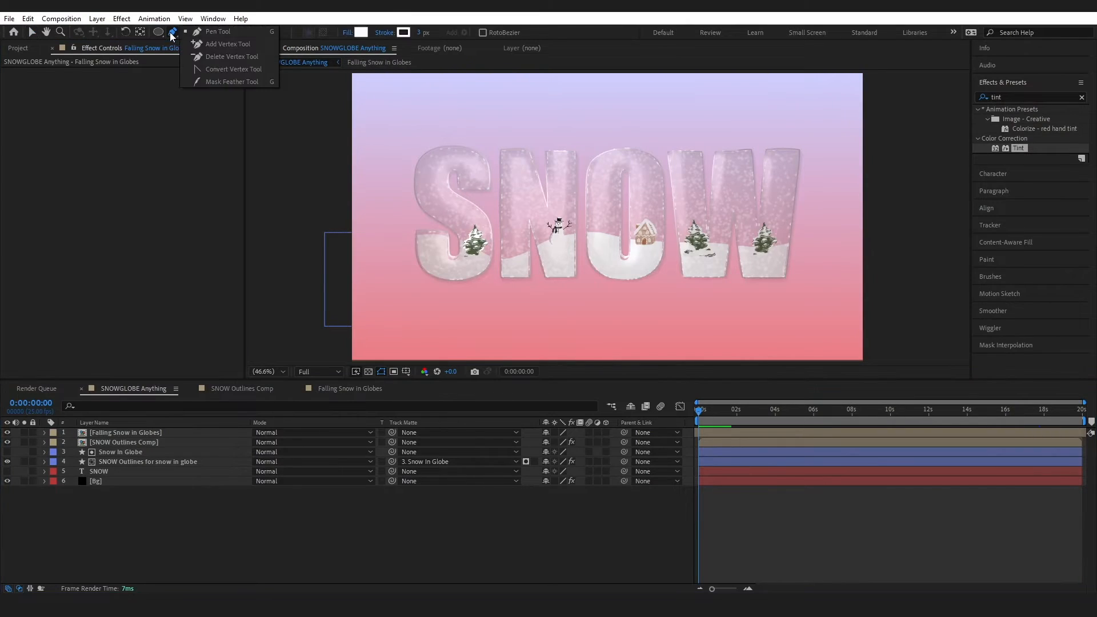
left_click(360, 268)
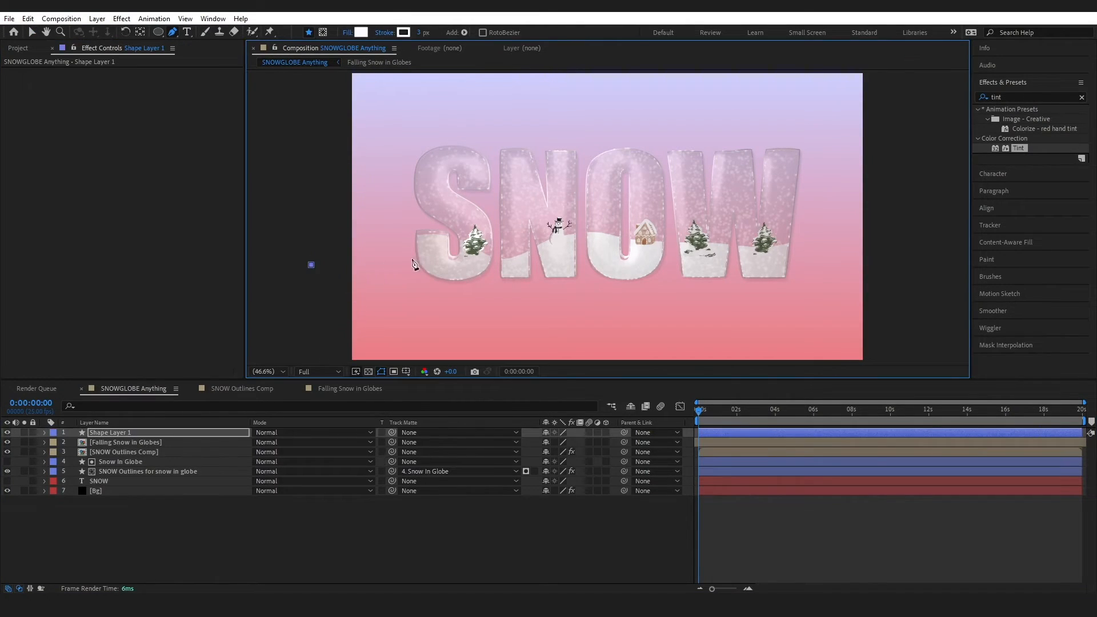
left_click_drag(408, 258, 439, 259)
left_click_drag(532, 267, 558, 267)
left_click(660, 265)
left_click(800, 260)
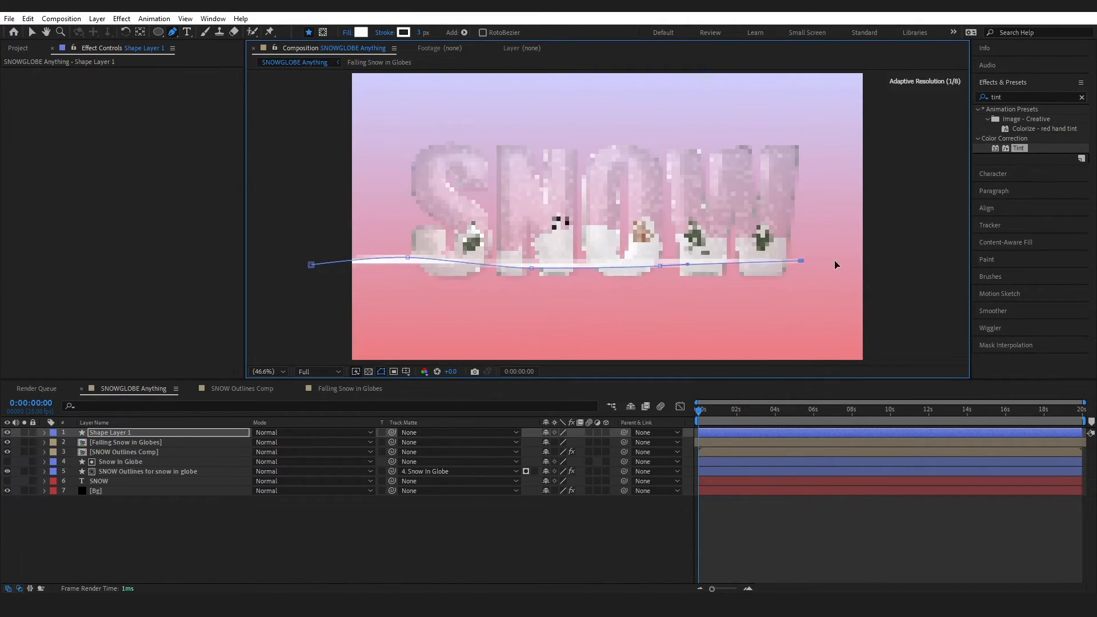
left_click_drag(890, 247, 930, 245)
left_click(886, 361)
left_click(336, 364)
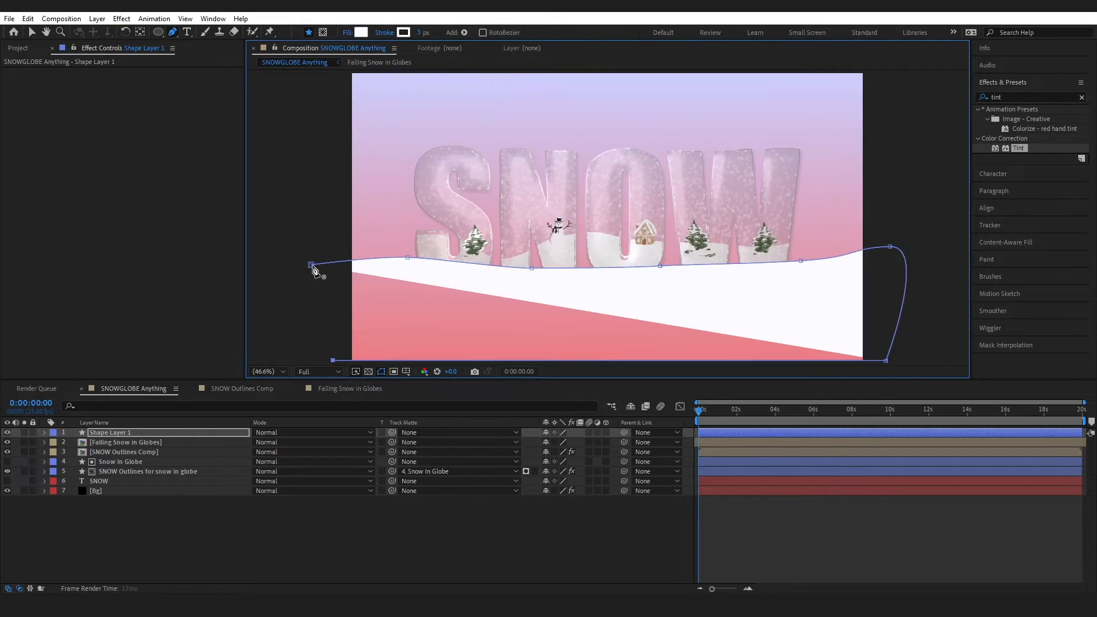
left_click(312, 265)
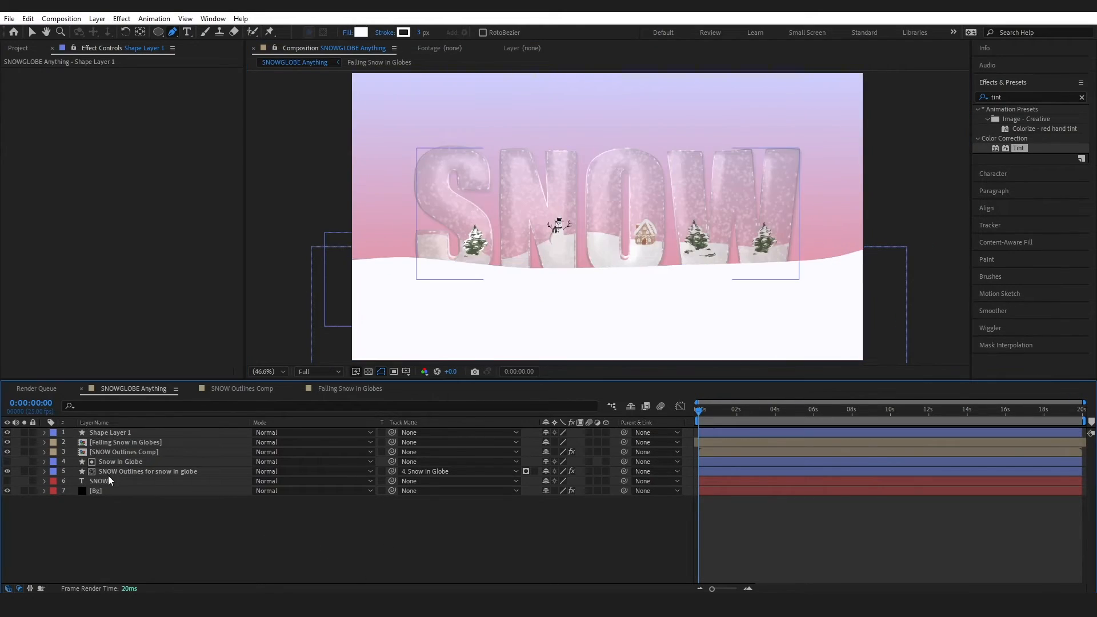
left_click_drag(109, 432, 116, 476)
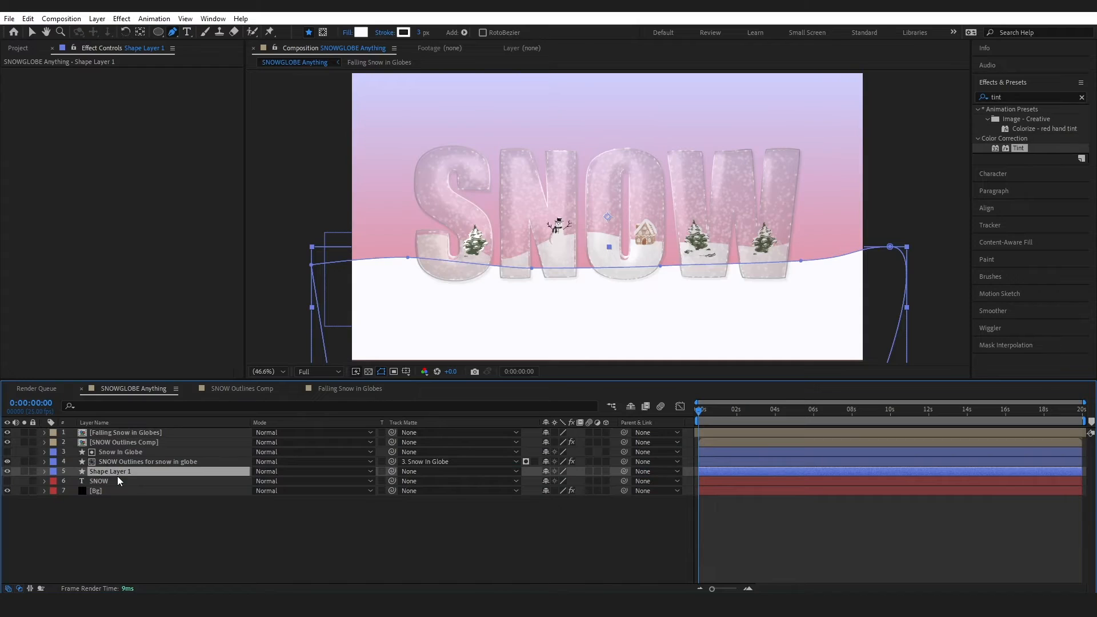
Apply Gradient Ramp to the ground shape, removing the mistaken Gradient Wipe
left_click(1082, 97)
type("grad")
left_click_drag(1023, 225, 167, 469)
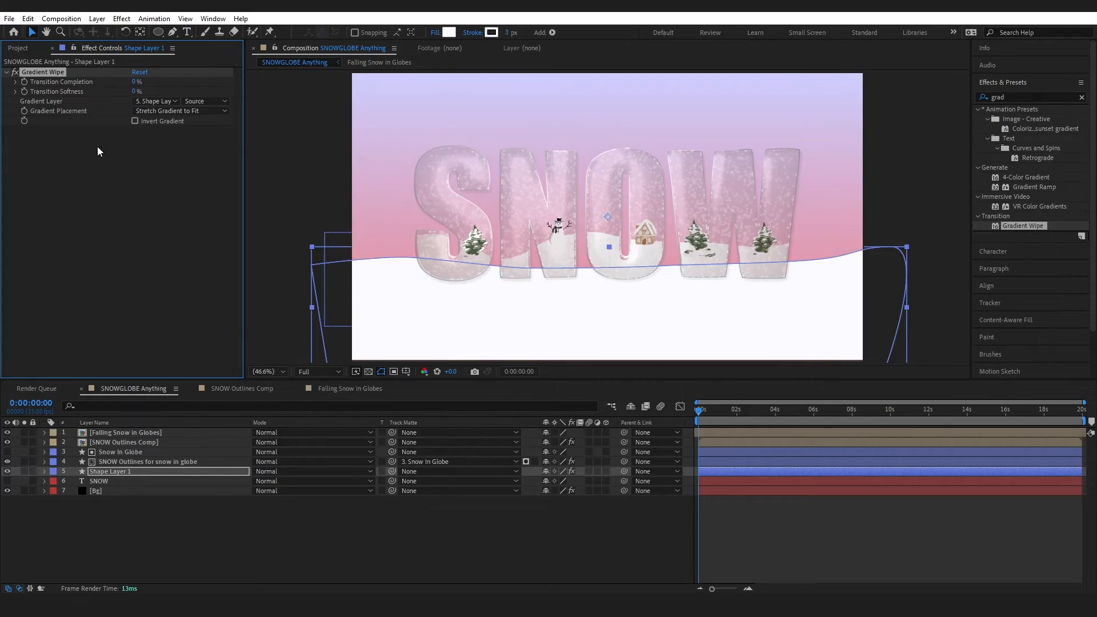
key("Delete")
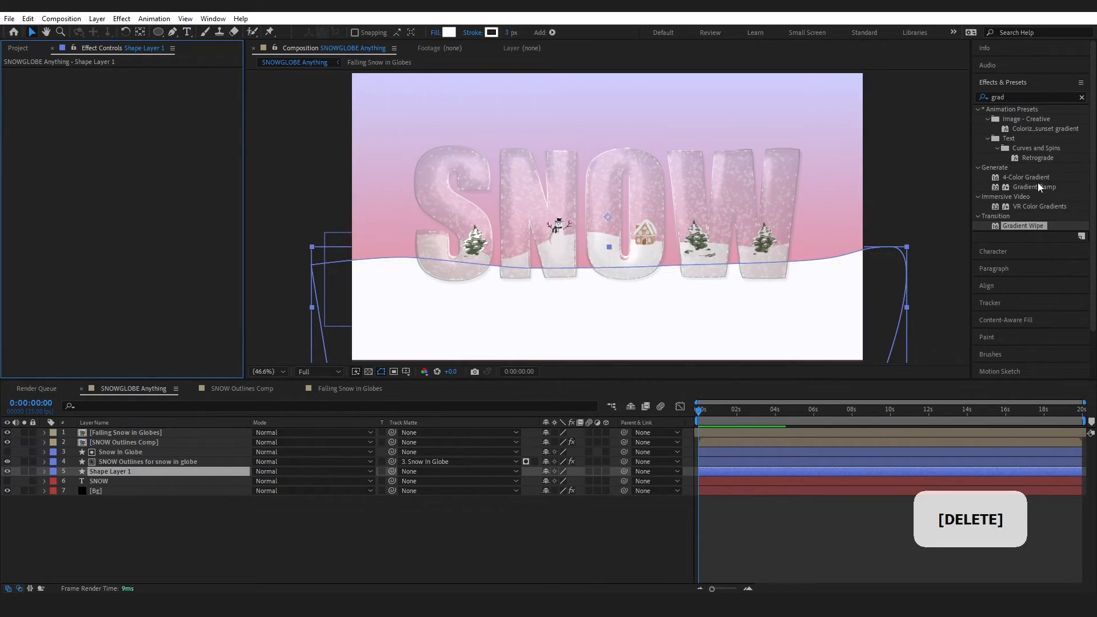
left_click_drag(1039, 190, 100, 180)
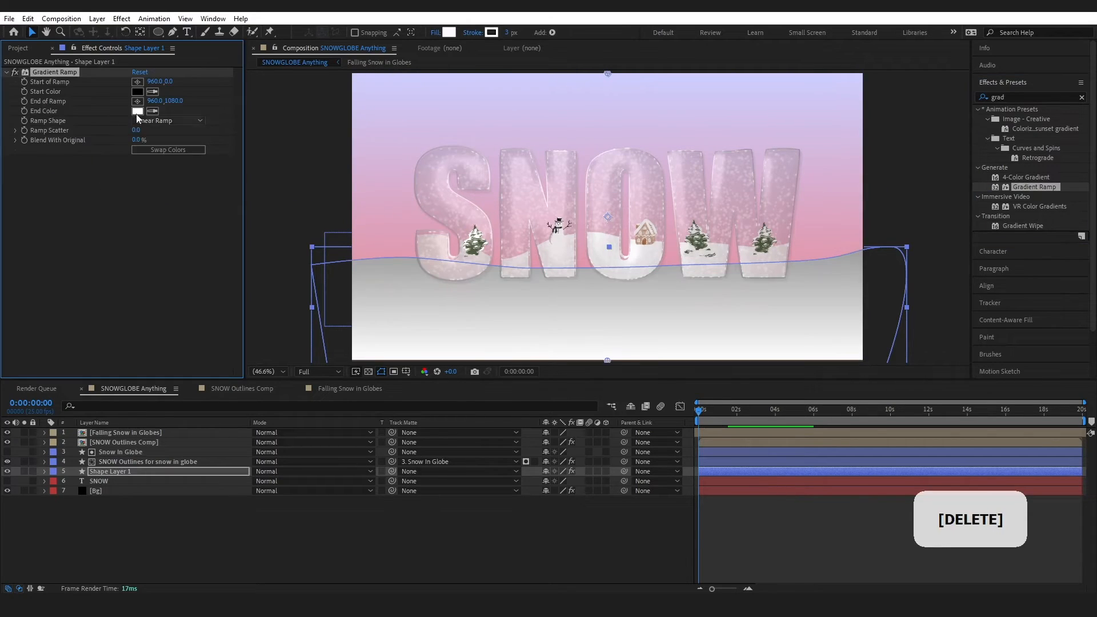
Set the ramp from white to DCA6C1, position its start and end, and blend 20%
left_click(138, 91)
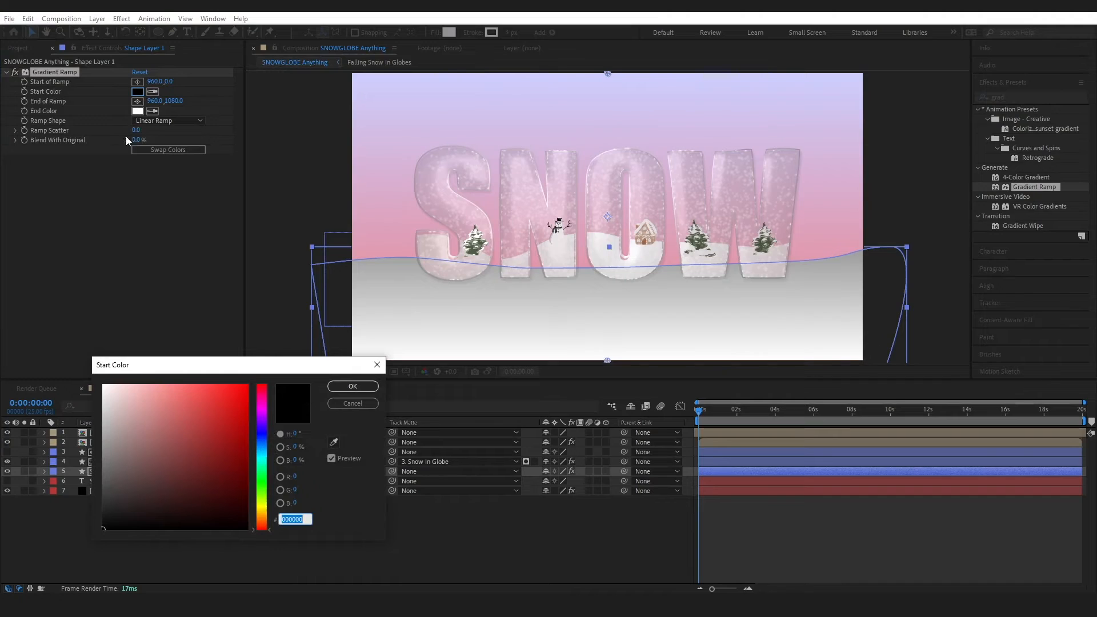
left_click_drag(147, 394, 74, 348)
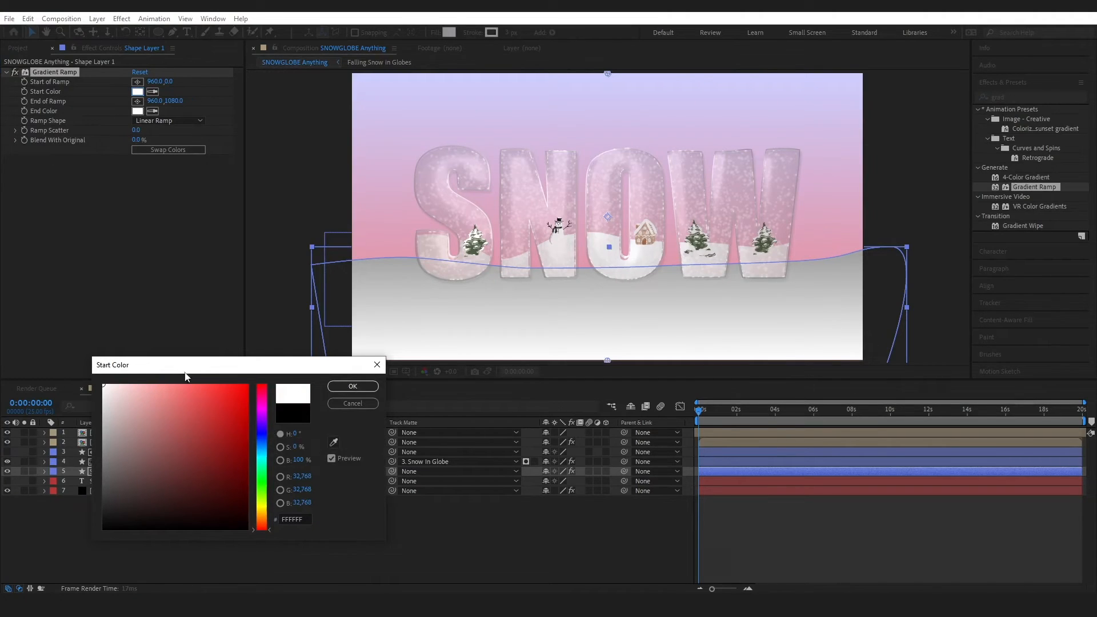
left_click(350, 387)
left_click(138, 111)
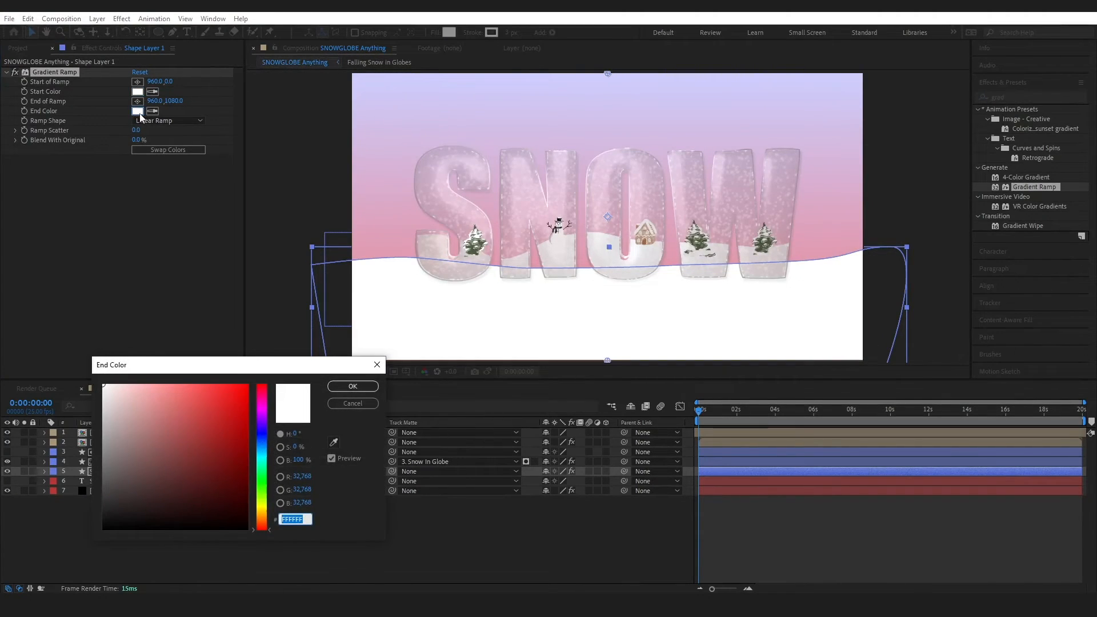
type("dca")
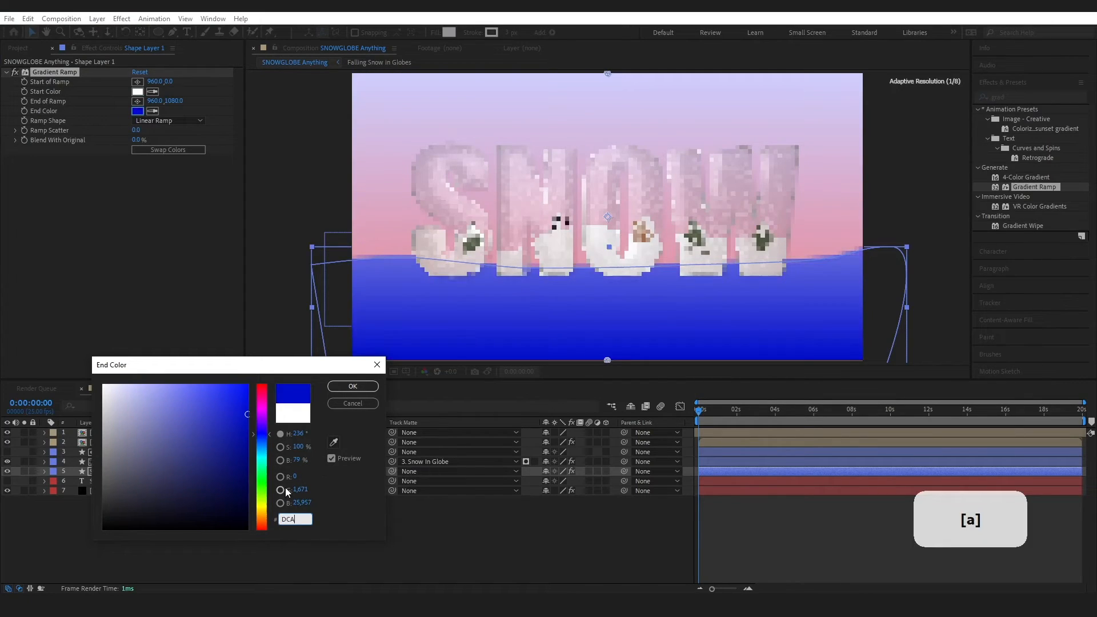
type("6c1")
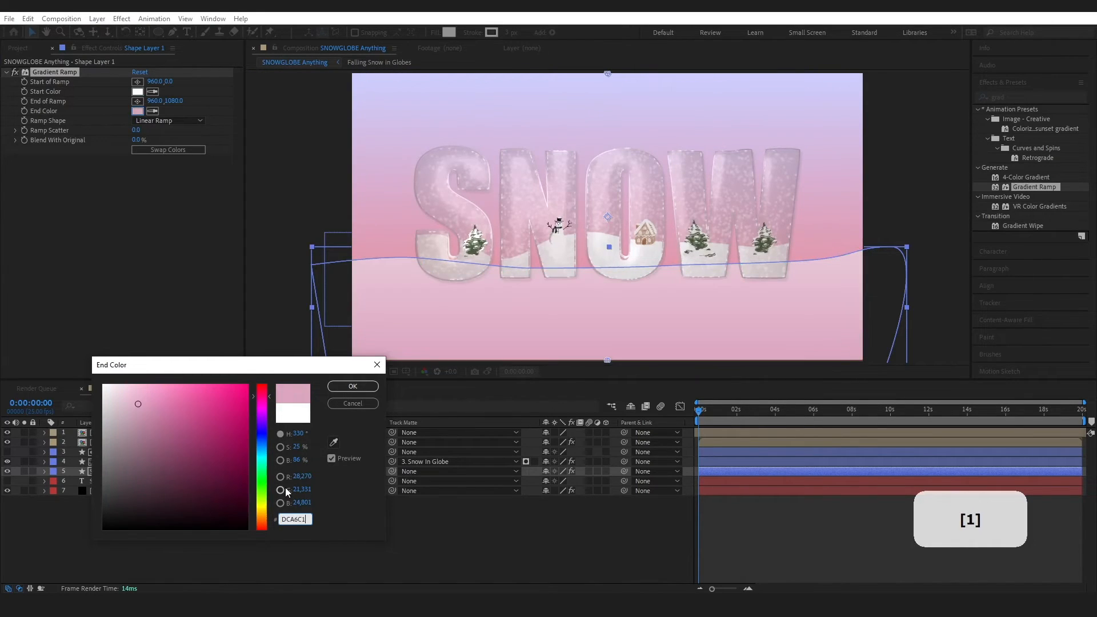
left_click(348, 388)
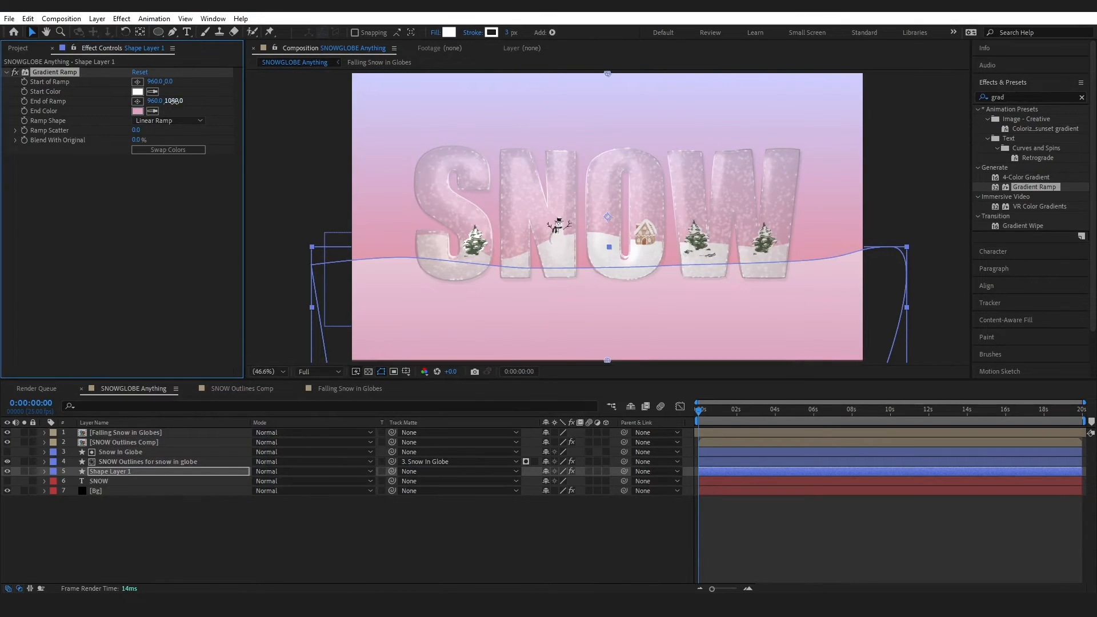
left_click_drag(271, 92, 135, 134)
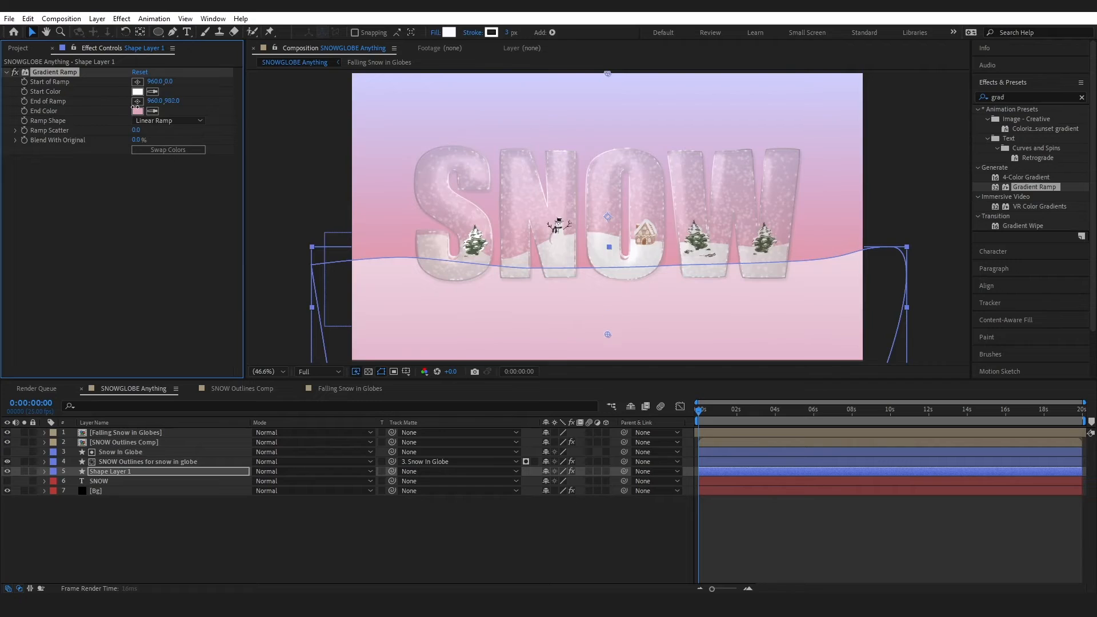
left_click_drag(168, 81, 539, 94)
left_click_drag(173, 102, 212, 91)
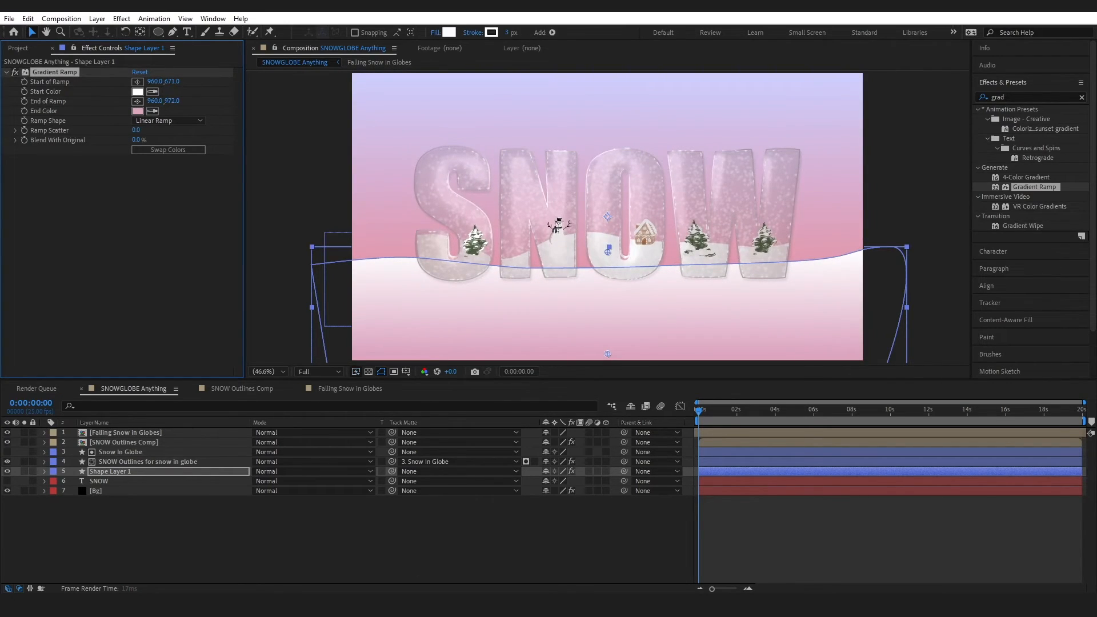
left_click_drag(137, 140, 187, 142)
left_click(376, 539)
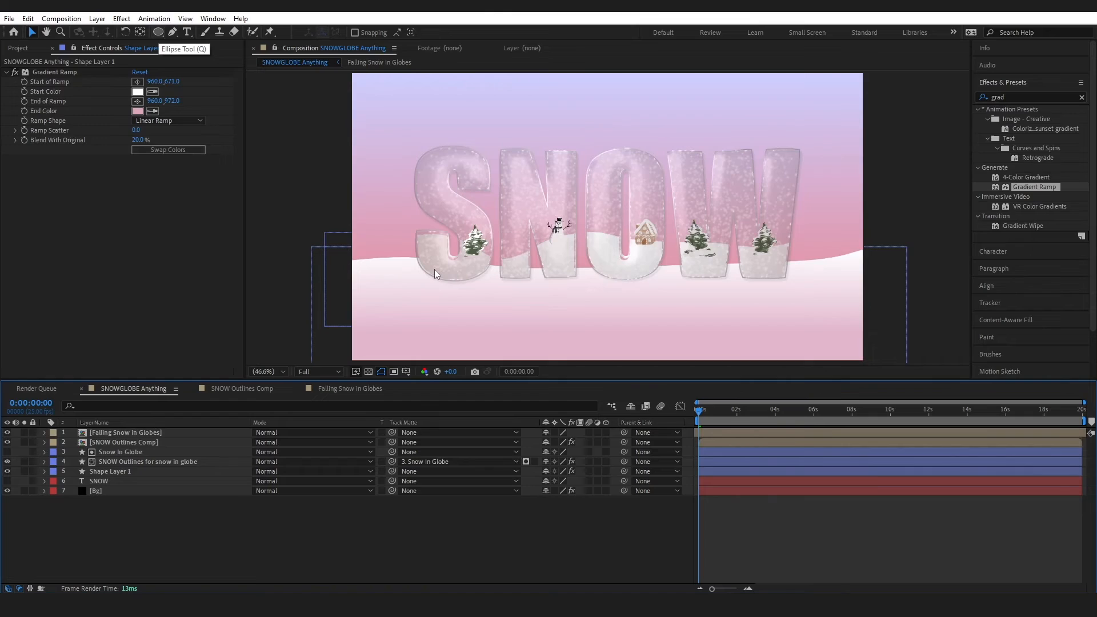
Draw a wide flat ellipse beneath the SNOW letters and fill it with E199AF
key("q")
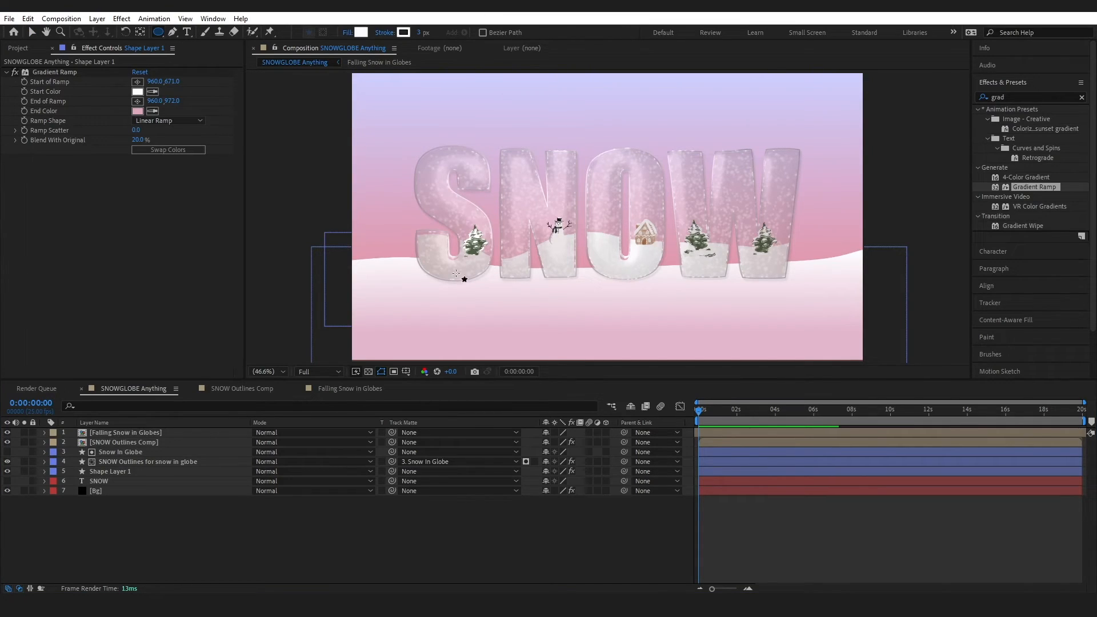
left_click_drag(423, 277, 790, 284)
left_click(361, 32)
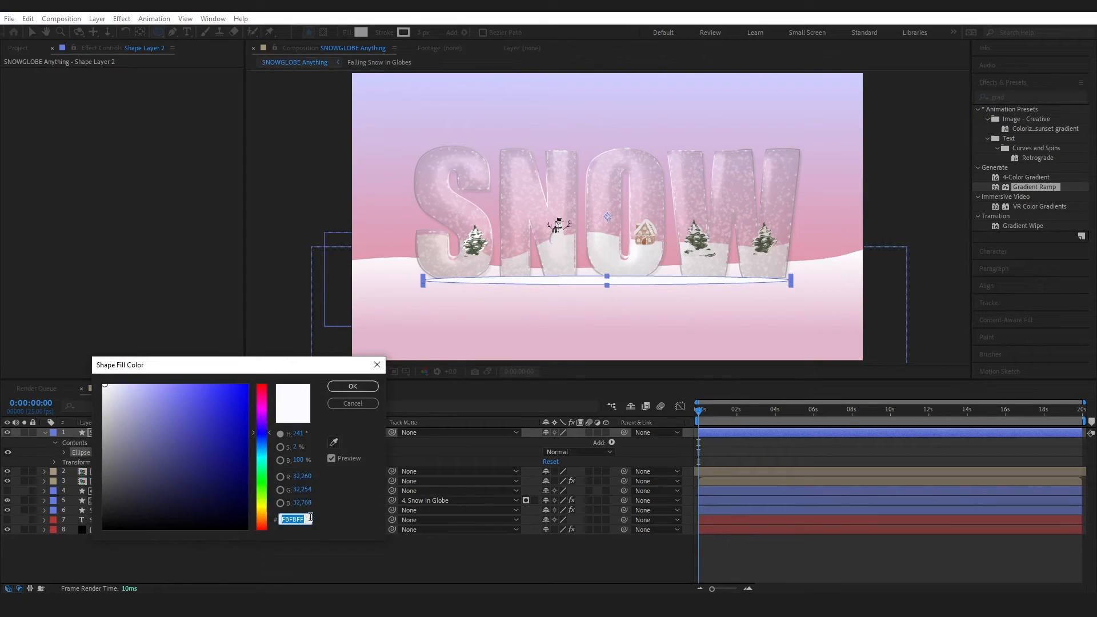
type("E1")
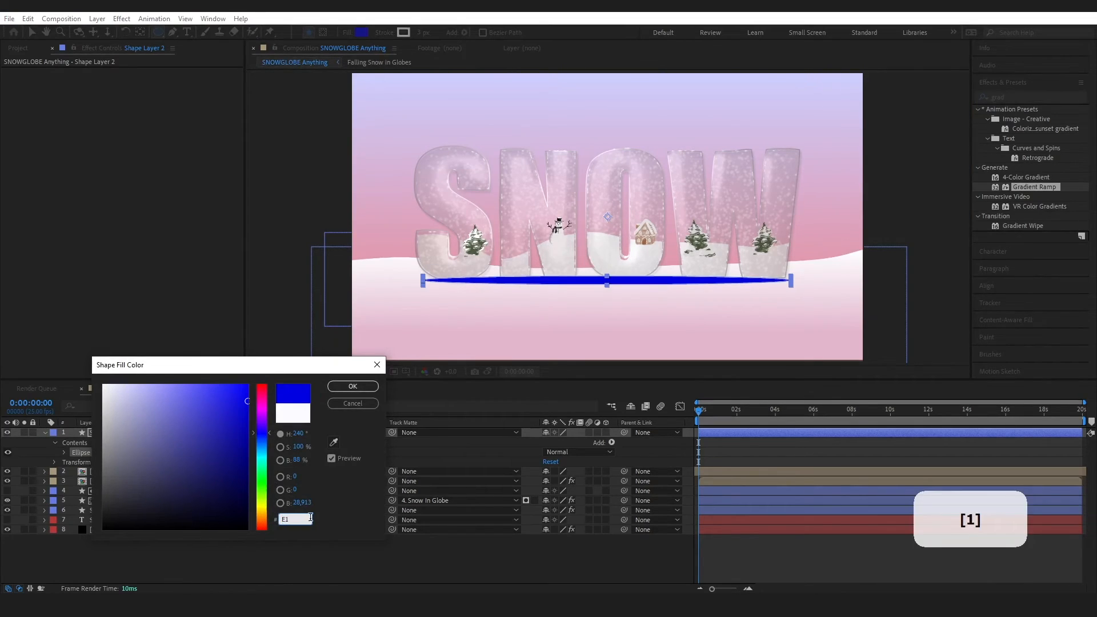
type("99AF")
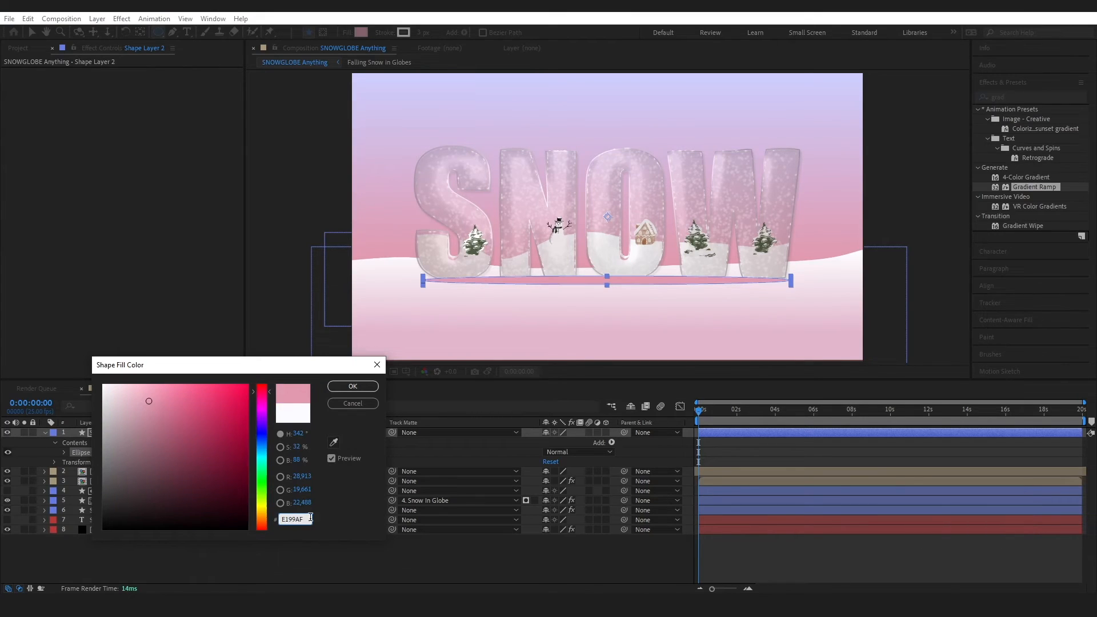
left_click(343, 387)
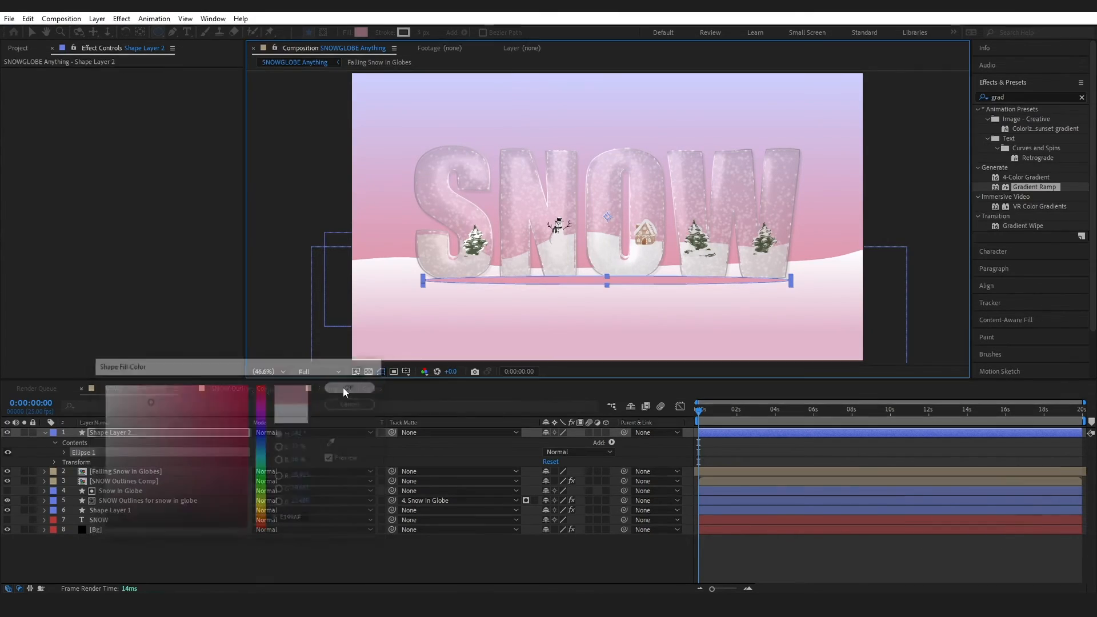
left_click(1081, 99)
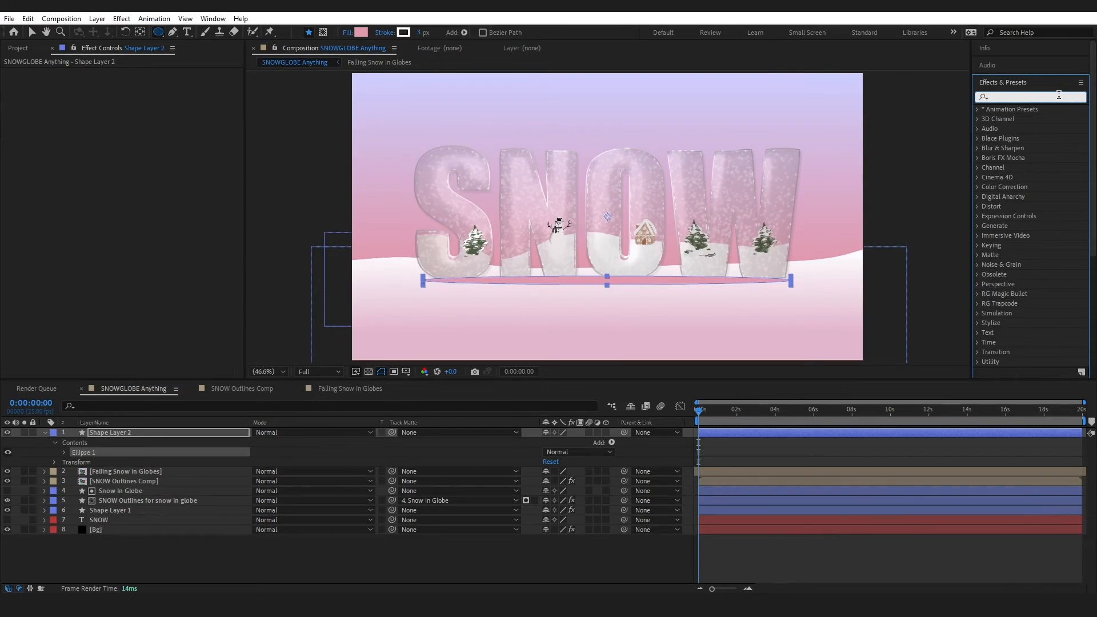
Apply Gaussian Blur with 16.2 blurriness to the ellipse layer, keeping it above the ground
type("blur")
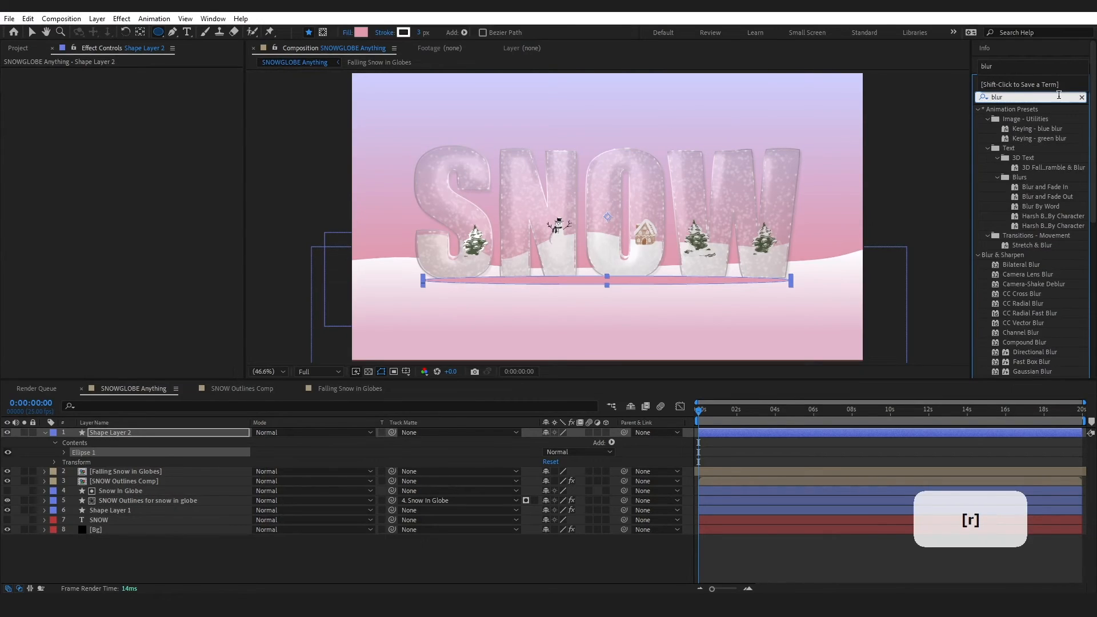
left_click_drag(1033, 369, 118, 433)
key("v")
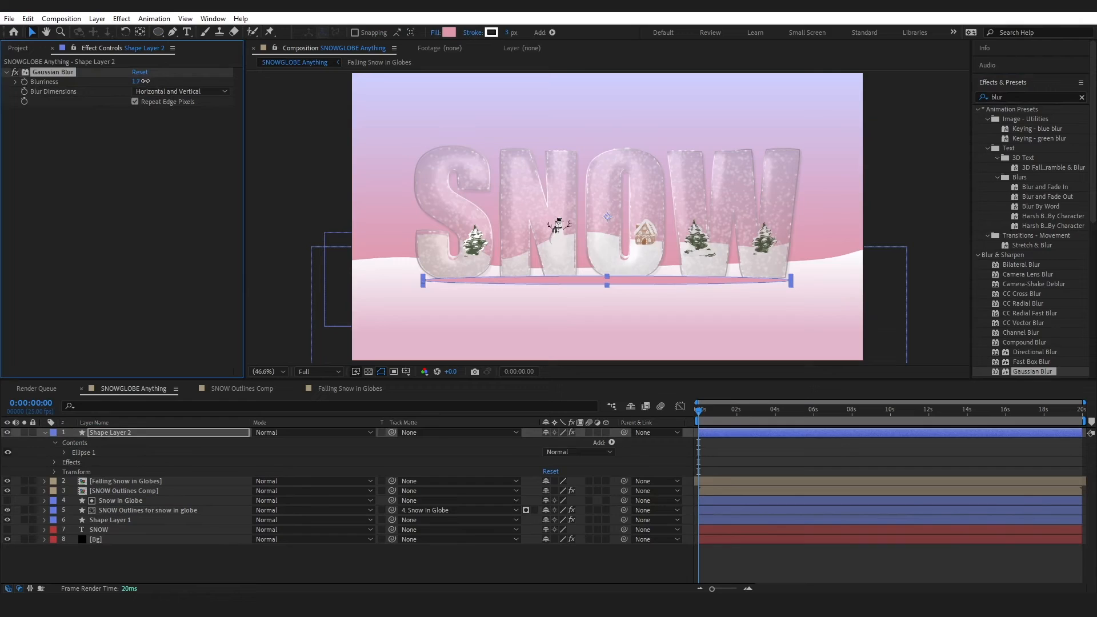
left_click_drag(145, 81, 204, 80)
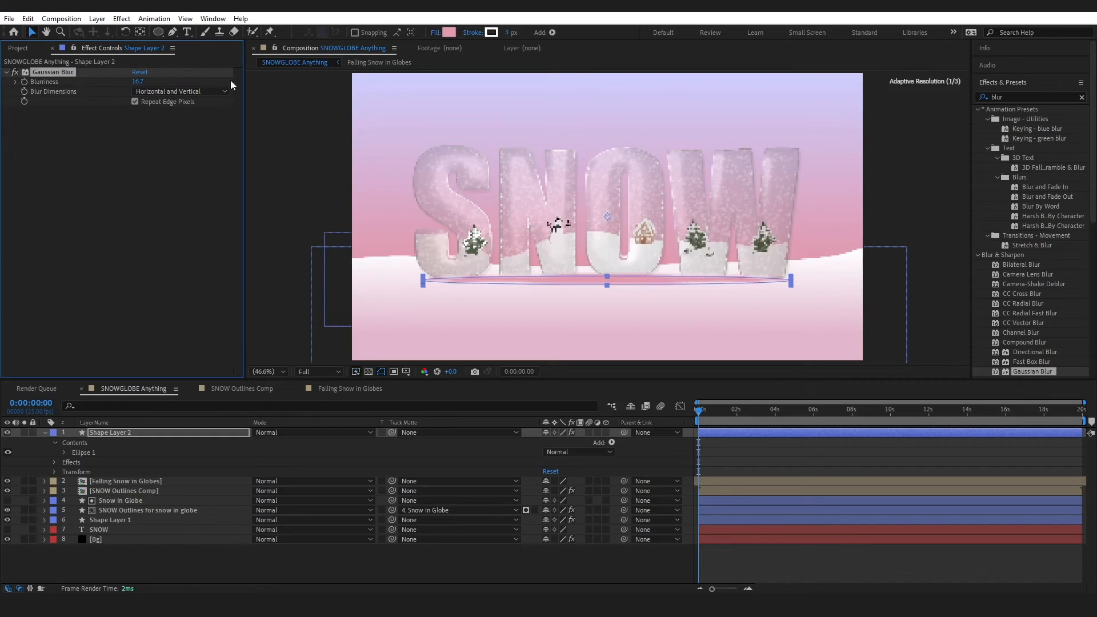
left_click_drag(171, 432, 163, 526)
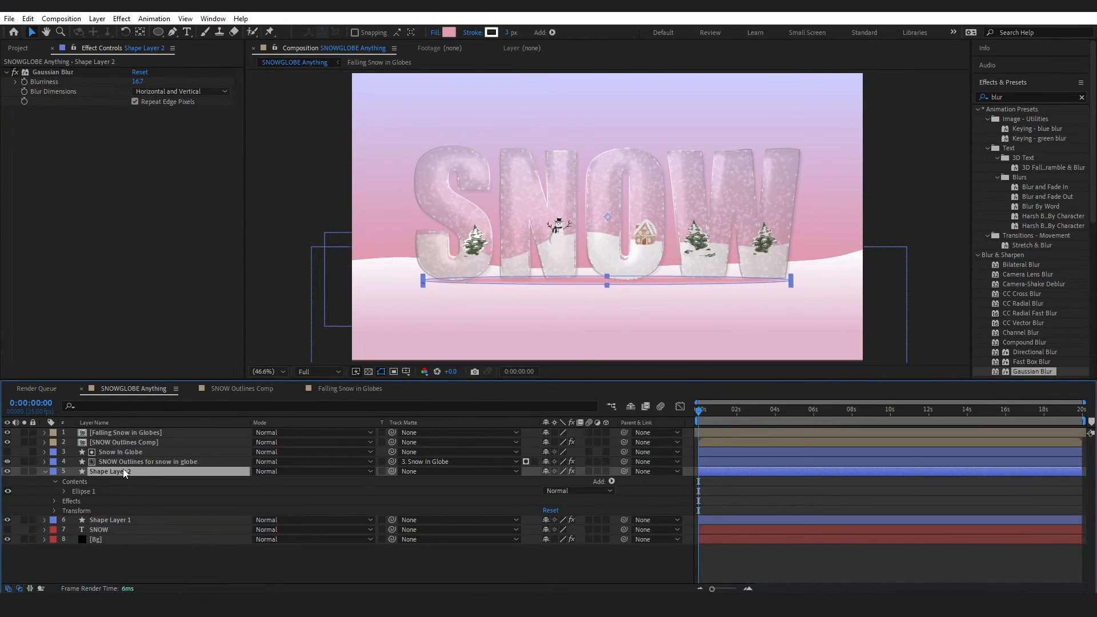
mouse_move(123, 470)
left_mouse_down()
mouse_move(108, 527)
mouse_move(118, 468)
left_mouse_up()
Widen the shadow ellipse on both sides and nudge it into place under the letters
left_click(264, 574)
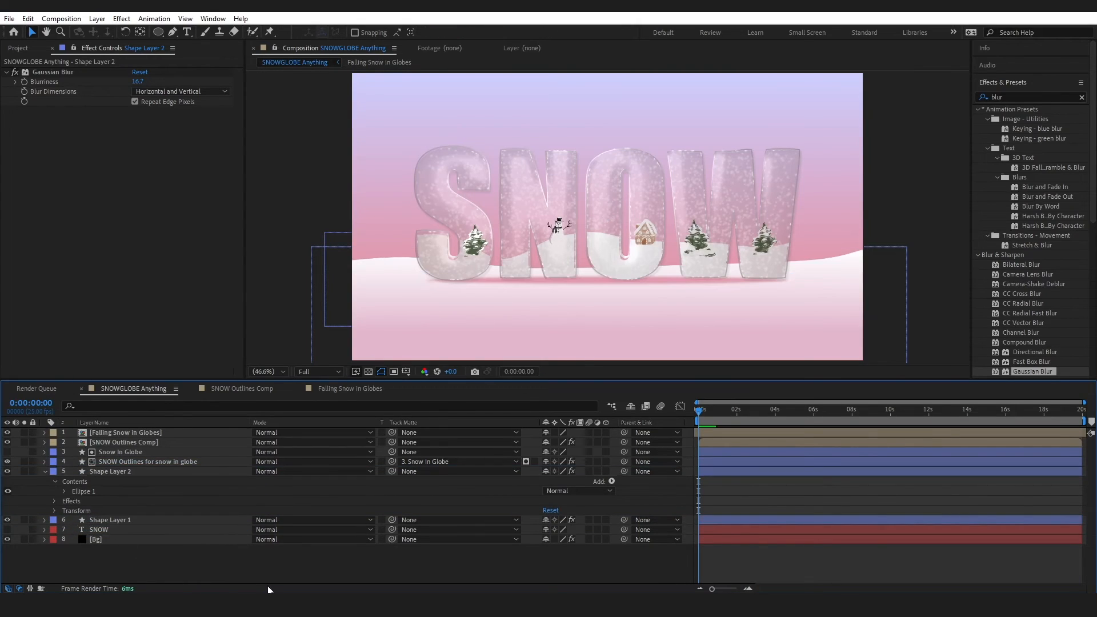
left_click(131, 491)
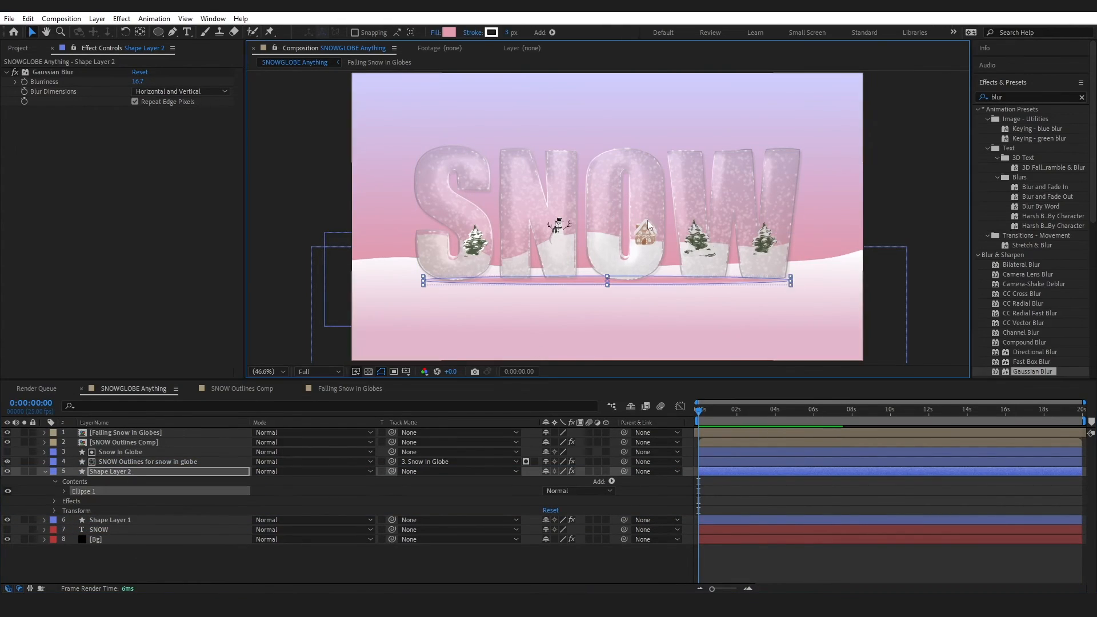
left_click_drag(791, 281, 801, 282)
left_click_drag(414, 282, 408, 281)
left_click_drag(537, 280, 535, 280)
left_click_drag(137, 83, 97, 83)
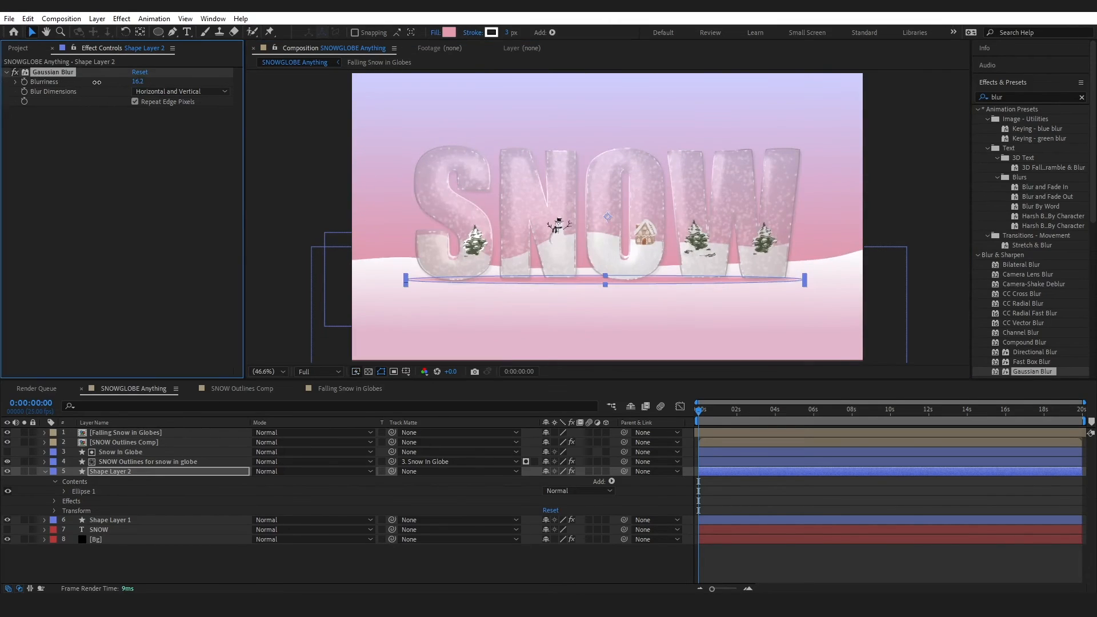
Adjust the shadow ellipse's fill opacity, then save and preview the animation
left_click(436, 33)
left_click(530, 337)
left_click(401, 566)
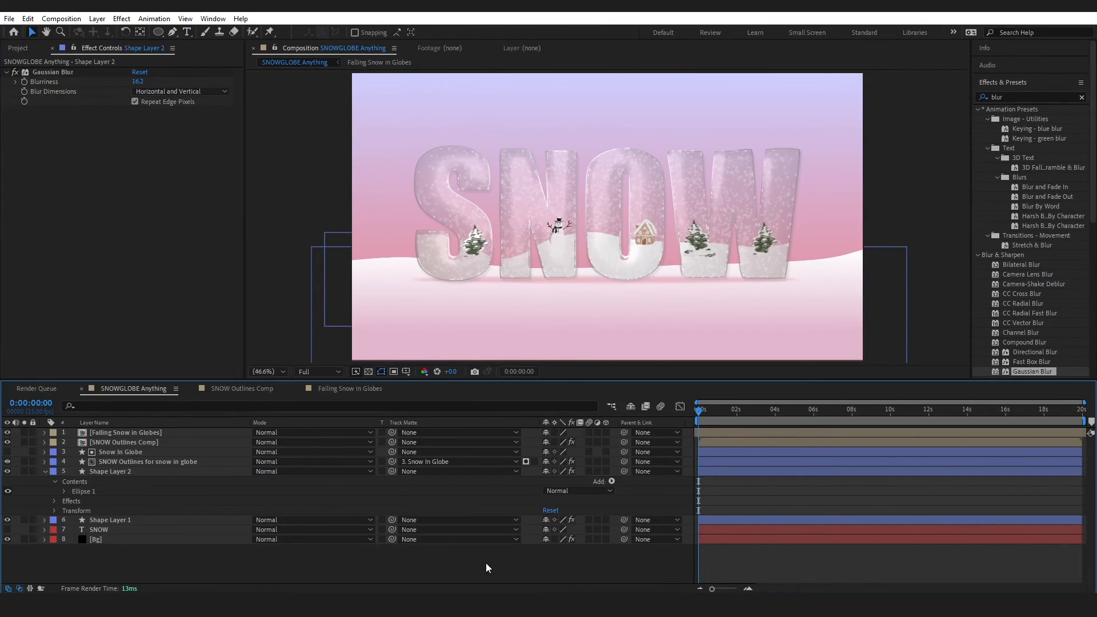
left_click(121, 520)
left_click(120, 472)
left_click(436, 33)
left_click_drag(584, 293, 561, 291)
left_click(531, 336)
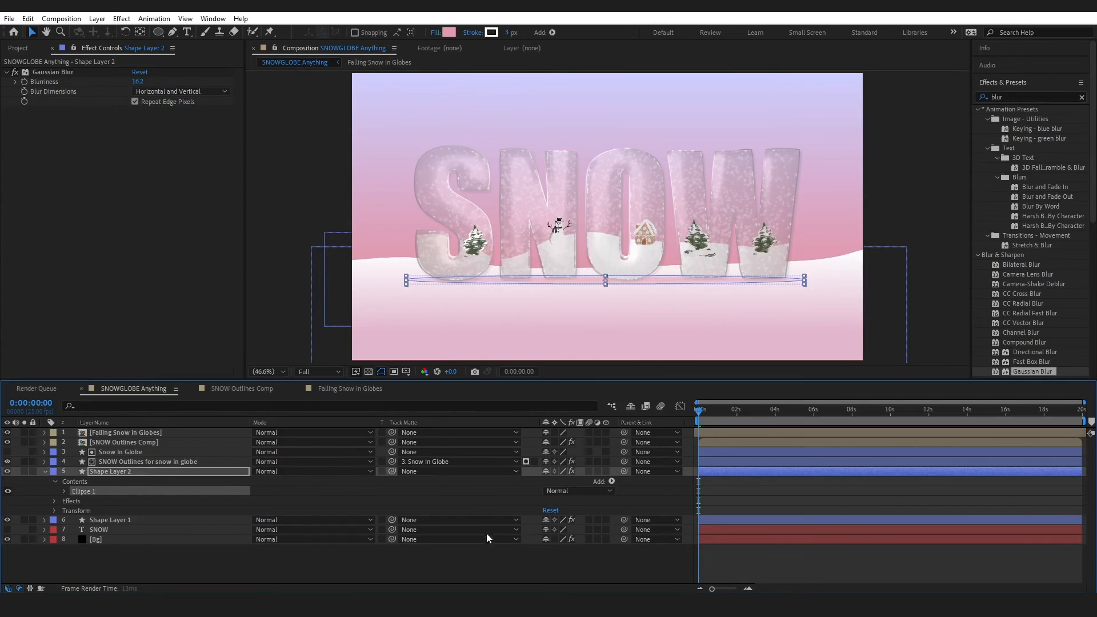
left_click(460, 574)
left_click_drag(706, 411, 675, 410)
key("ctrl+s")
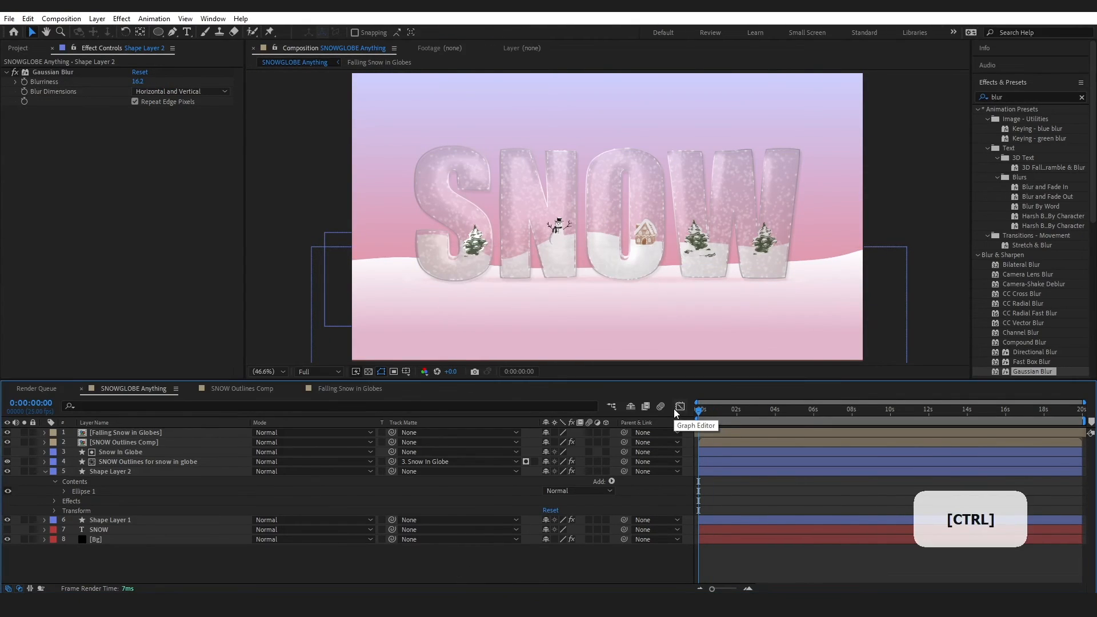
key("space")
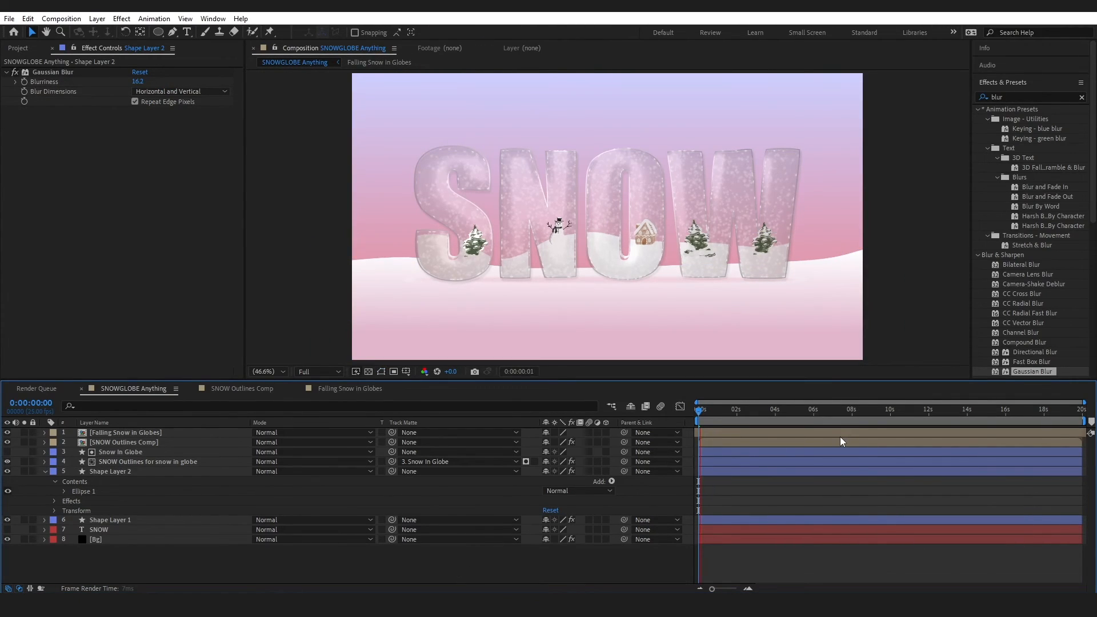
Stop the preview, search effects for 'sat', and open the Falling Snow in Globes composition
key("space")
left_click(1082, 98)
left_click(1057, 98)
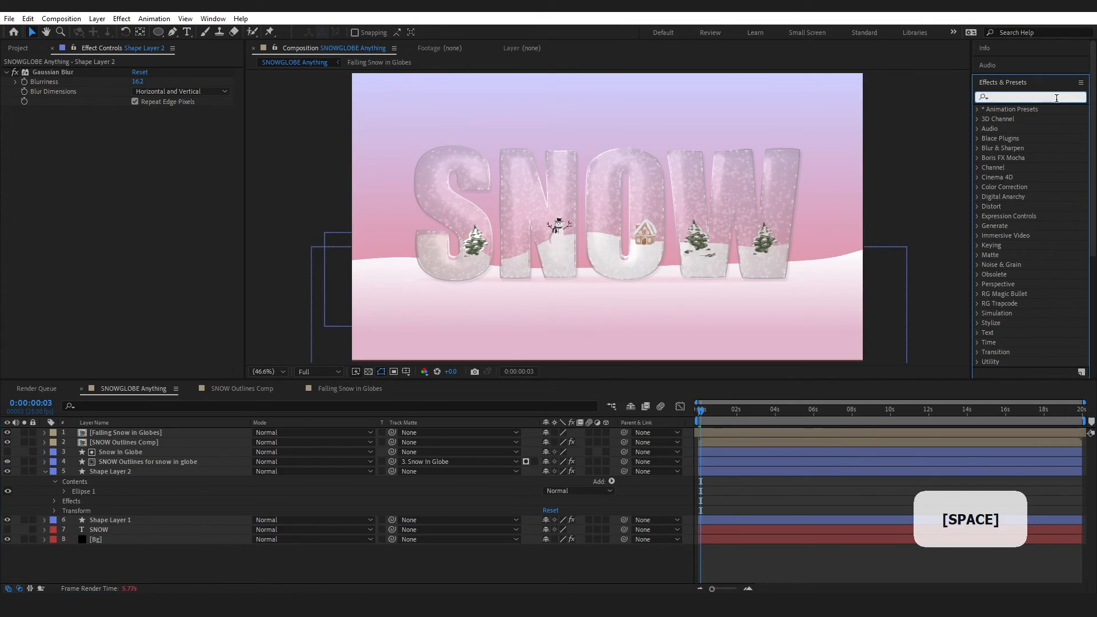
type("s")
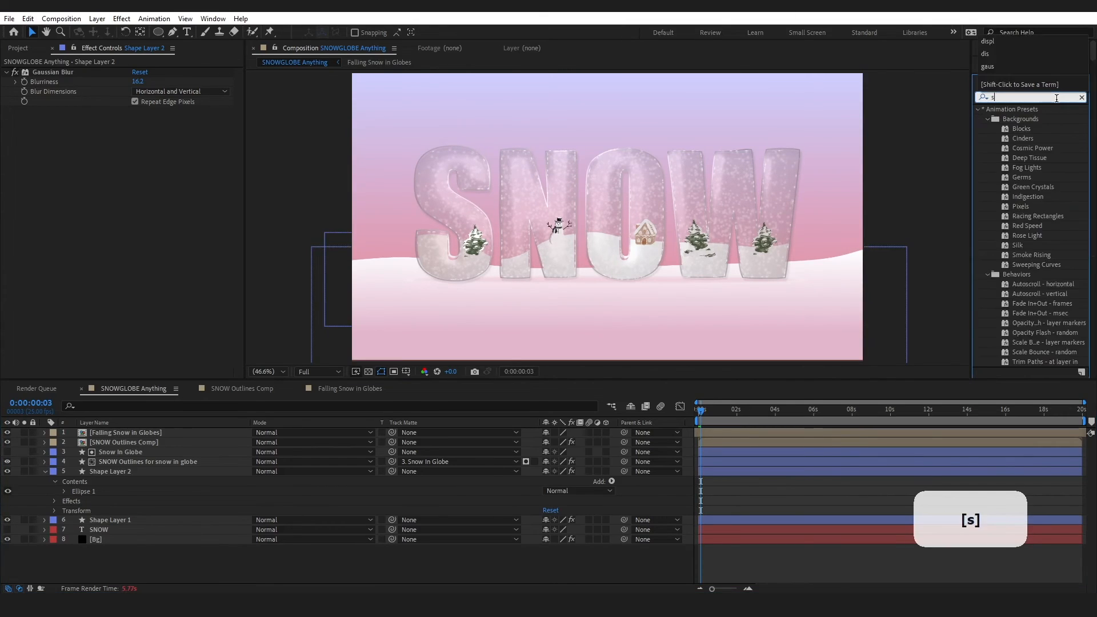
type("at")
double_click(122, 434)
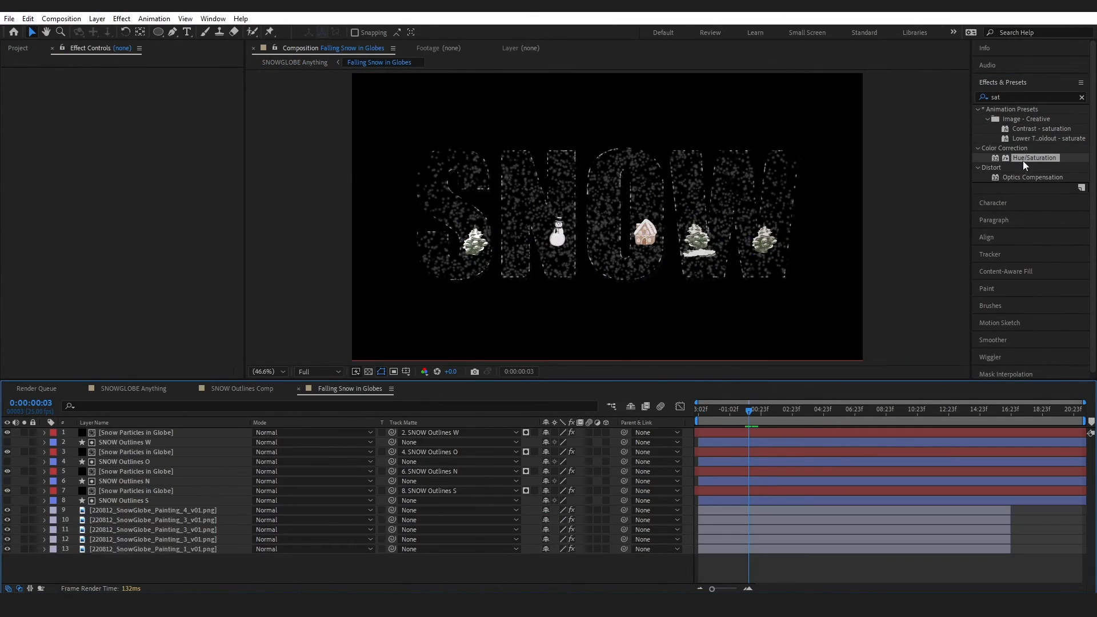
Apply Hue/Saturation to Painting_4 with Master Saturation 40
left_click_drag(1024, 159, 141, 513)
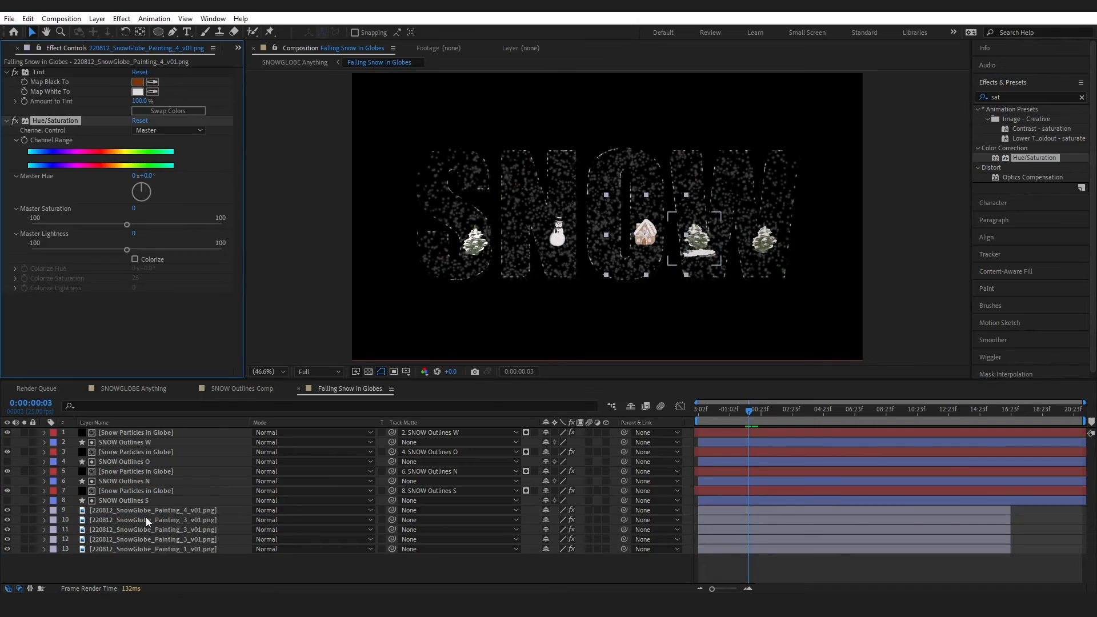
left_click(146, 515)
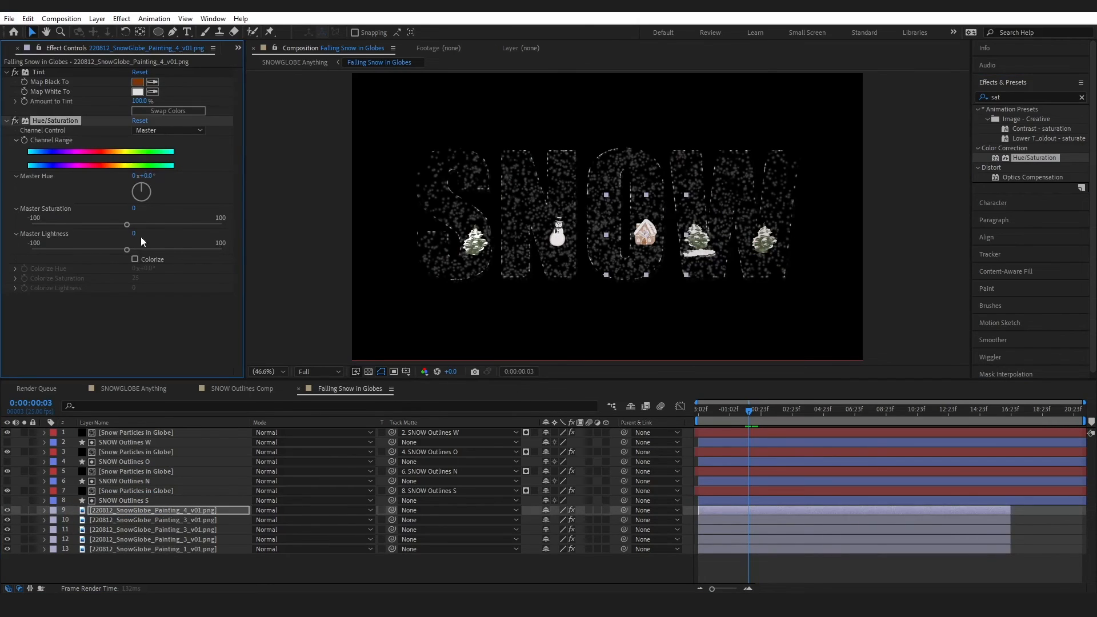
left_click(134, 209)
type("40")
key("Return")
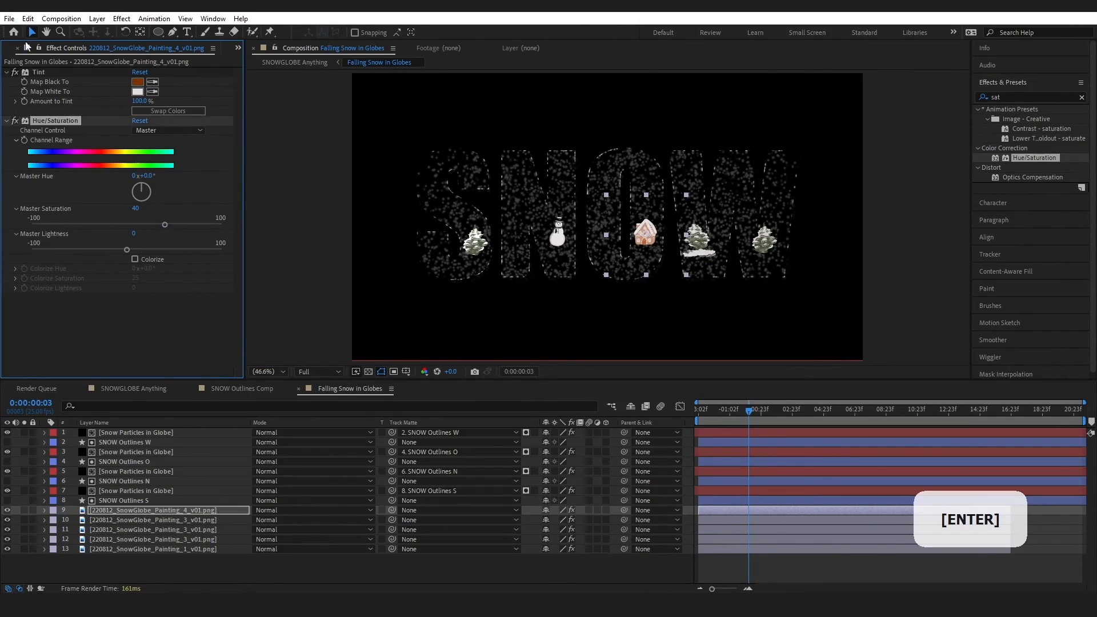
Paste the Hue/Saturation effect onto each of the other painting layers, including the snowman
left_click(27, 18)
left_click(47, 87)
left_click(115, 520)
left_click(27, 19)
left_click(47, 136)
left_click(137, 529)
left_click(27, 19)
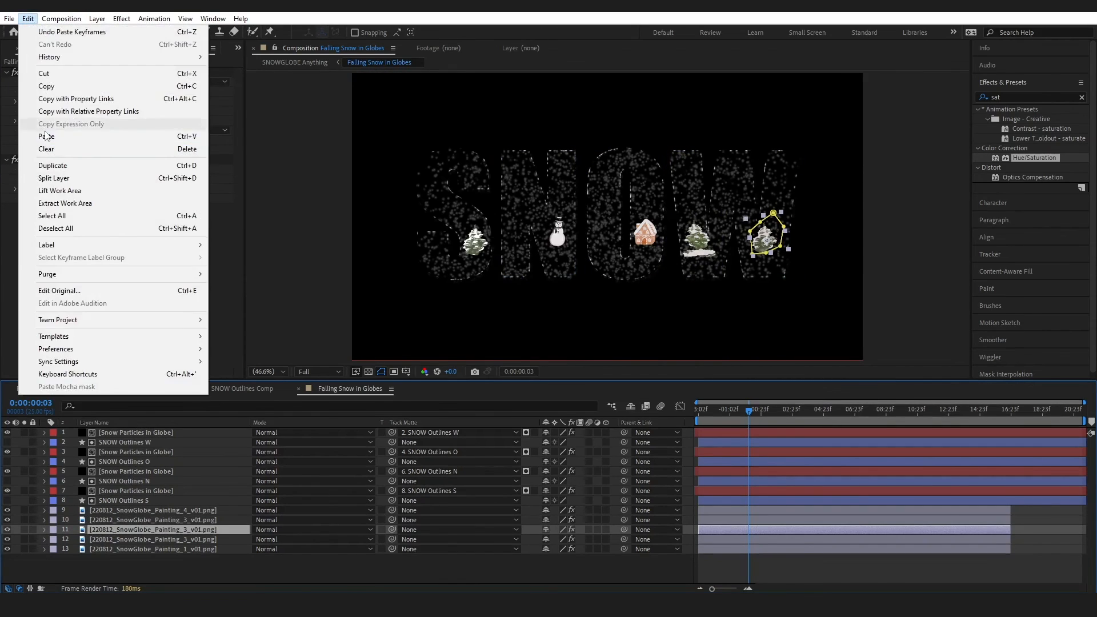
left_click(47, 137)
left_click(137, 539)
left_click(27, 19)
left_click(47, 137)
left_click(142, 550)
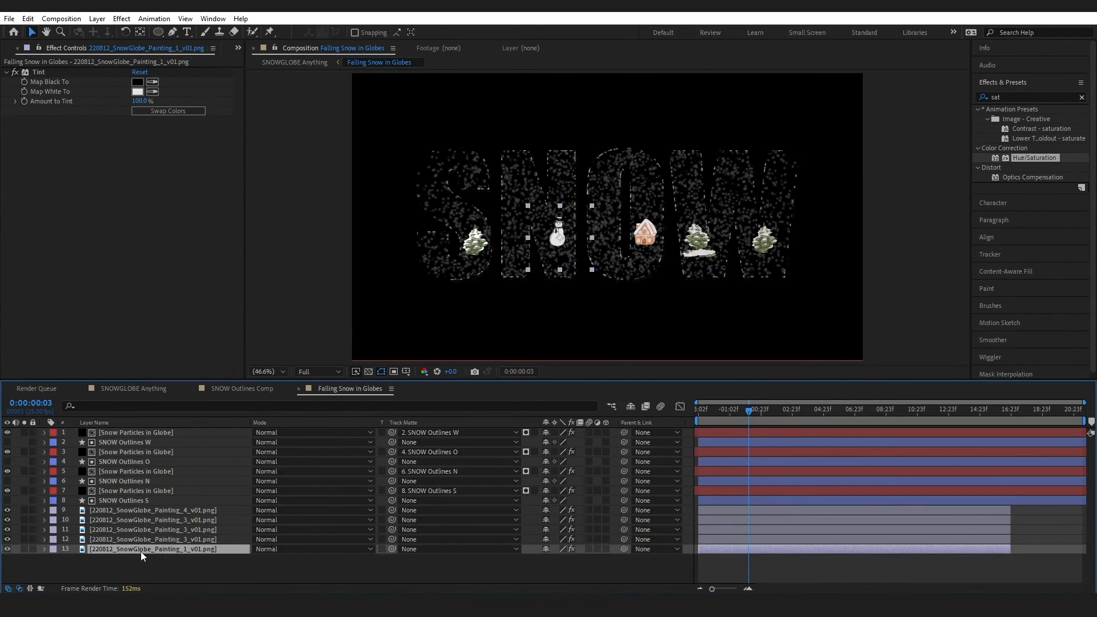
left_click(27, 19)
left_click(47, 137)
Map the snowman painting's Tint black to dark red and set its saturation to 0
left_click(235, 564)
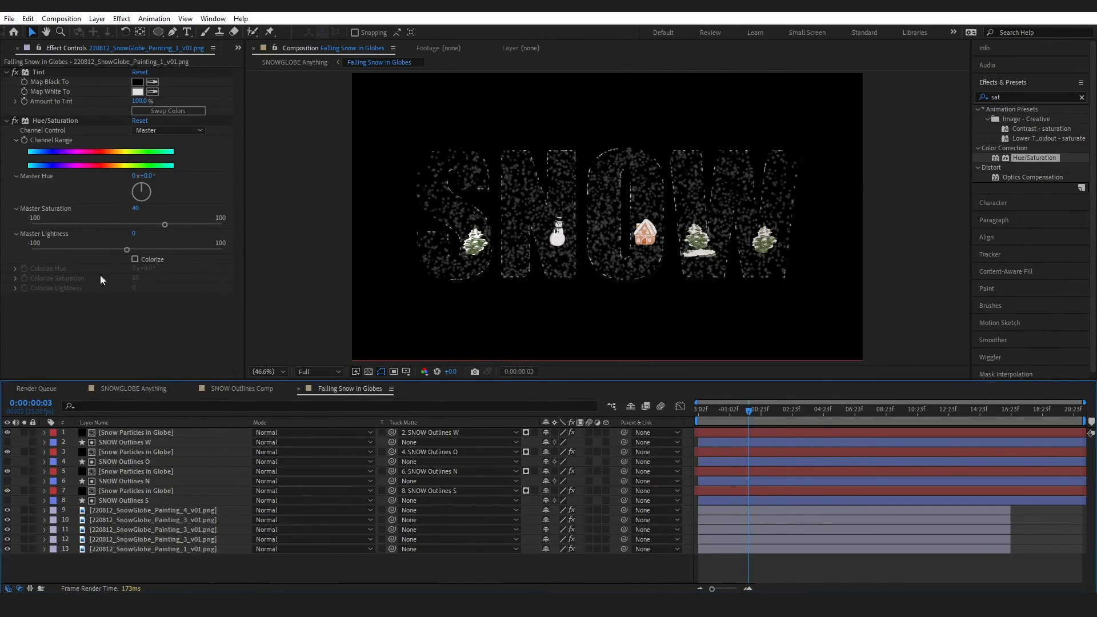
left_click(159, 544)
left_click(137, 82)
left_click_drag(215, 399, 250, 481)
left_click(352, 386)
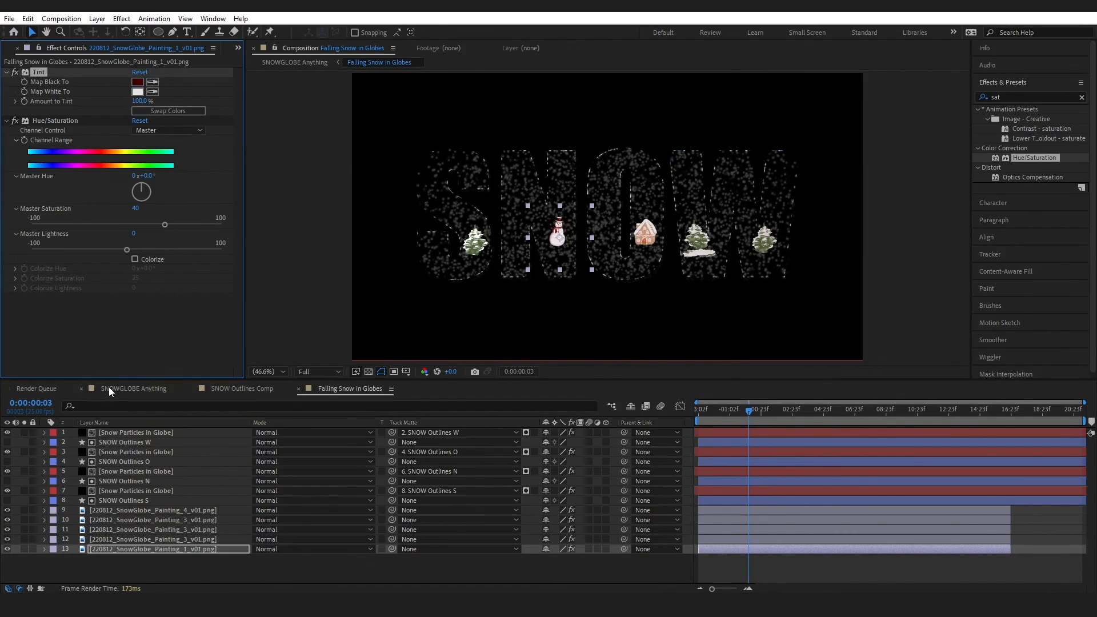
left_click(135, 208)
type("0")
key("Return")
left_click(133, 388)
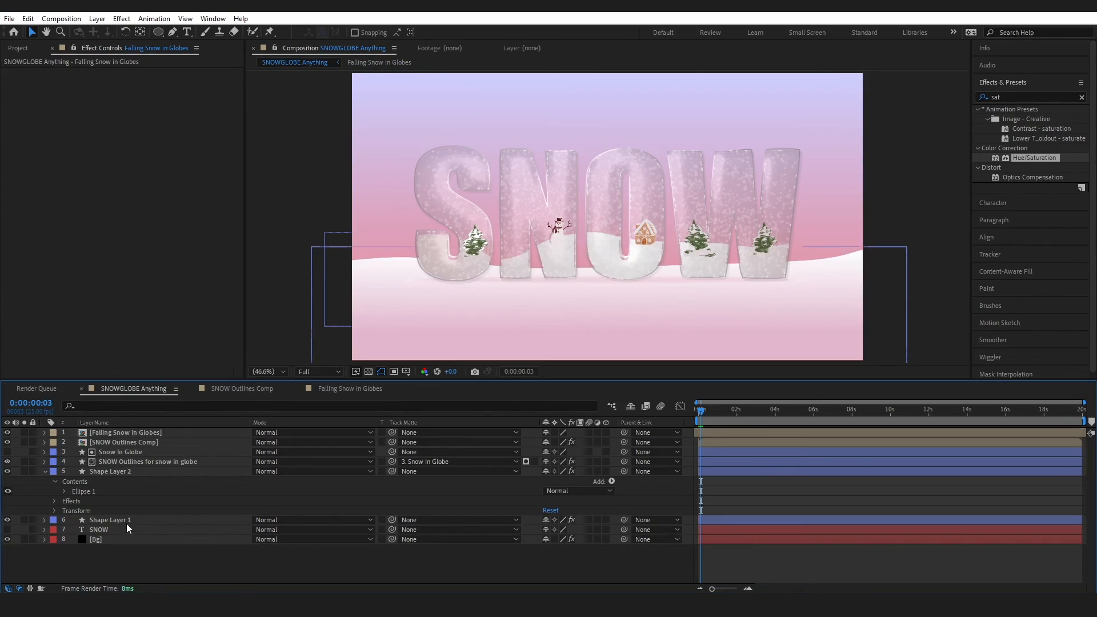
Rename the ground layer Shape Layer 1 to 'Base Snow'
left_click(123, 520)
right_click(122, 520)
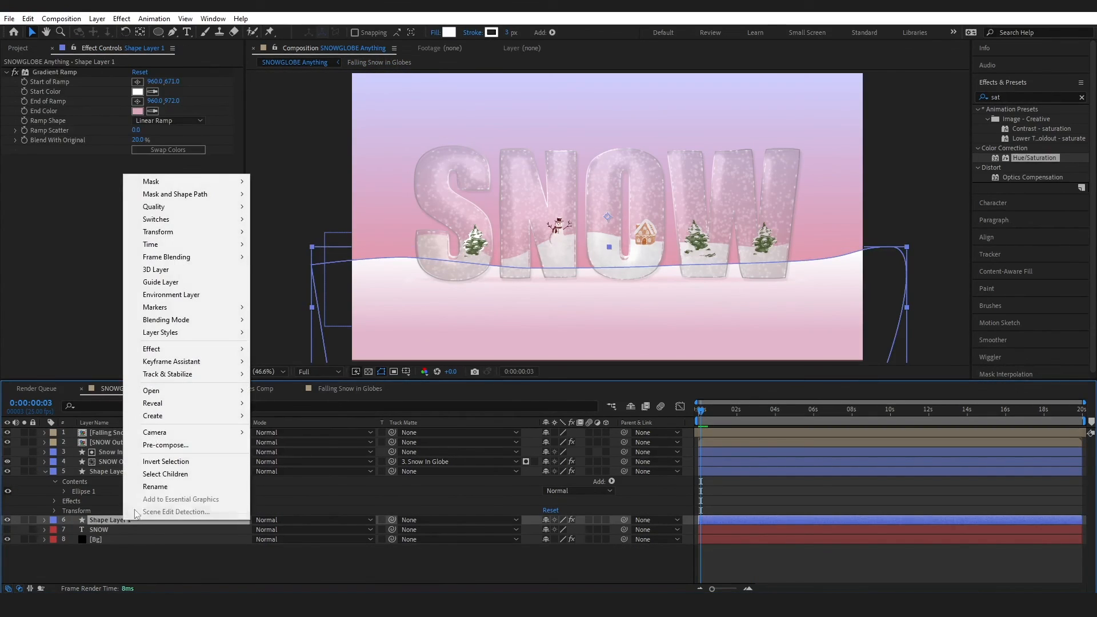
left_click(154, 487)
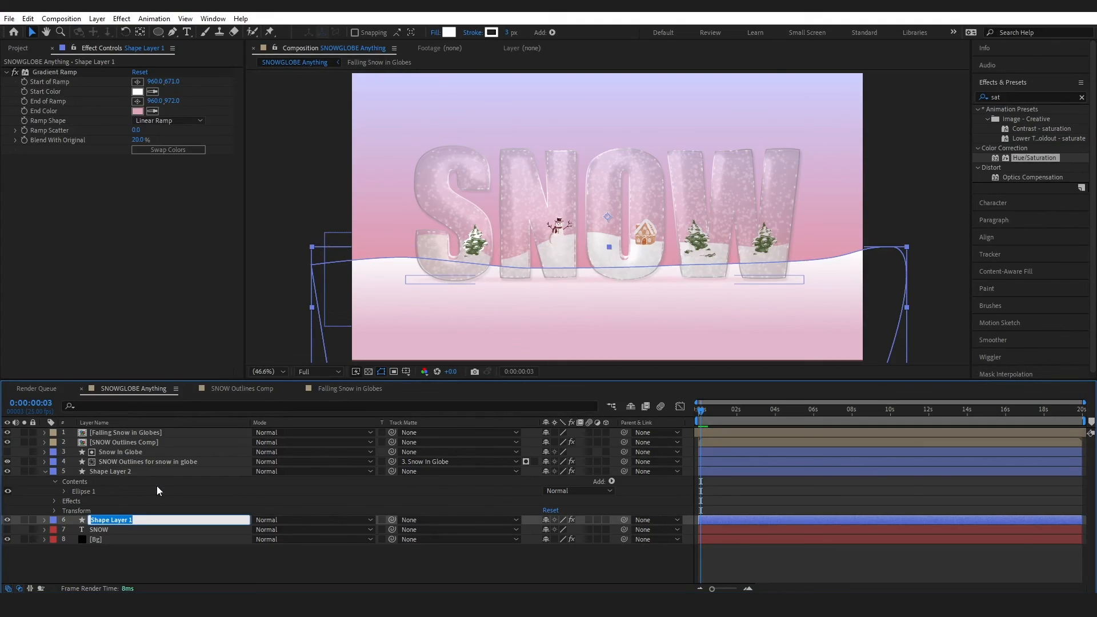
key("Caps_Lock")
type("Ba")
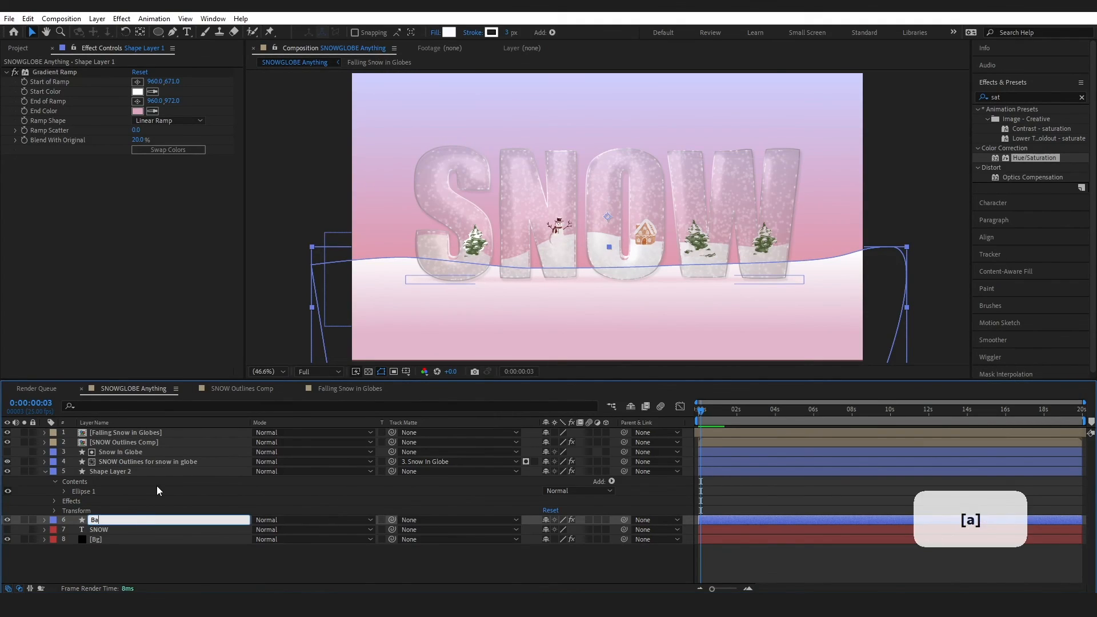
type("se S")
key("Caps_Lock")
type("now")
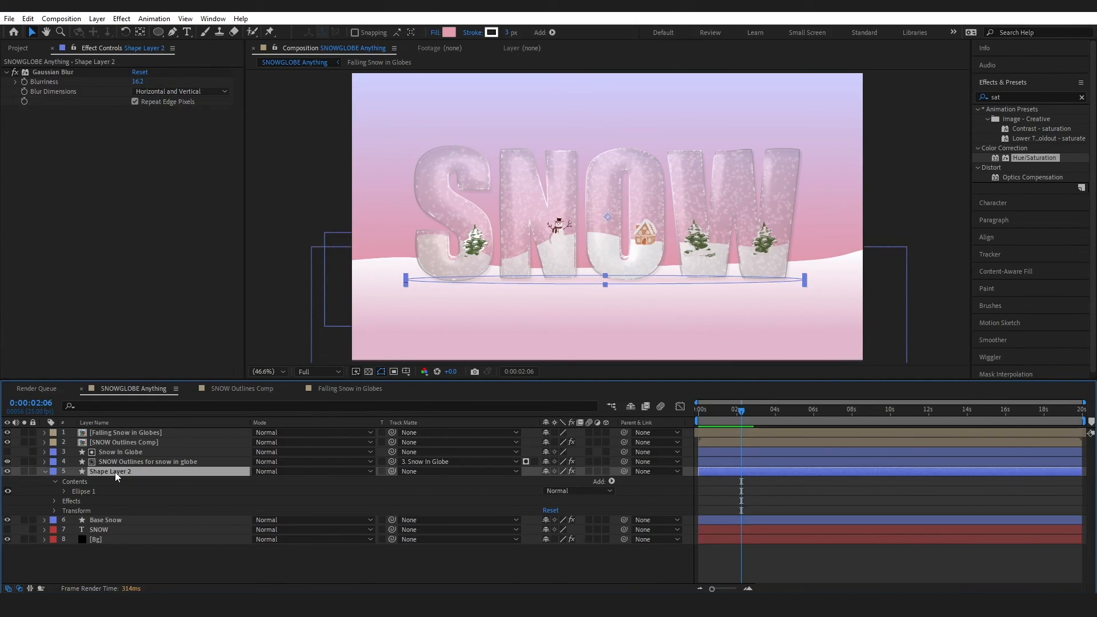
Rename the blurred ellipse layer Shape Layer 2 to 'Globe shadow'
right_click(115, 472)
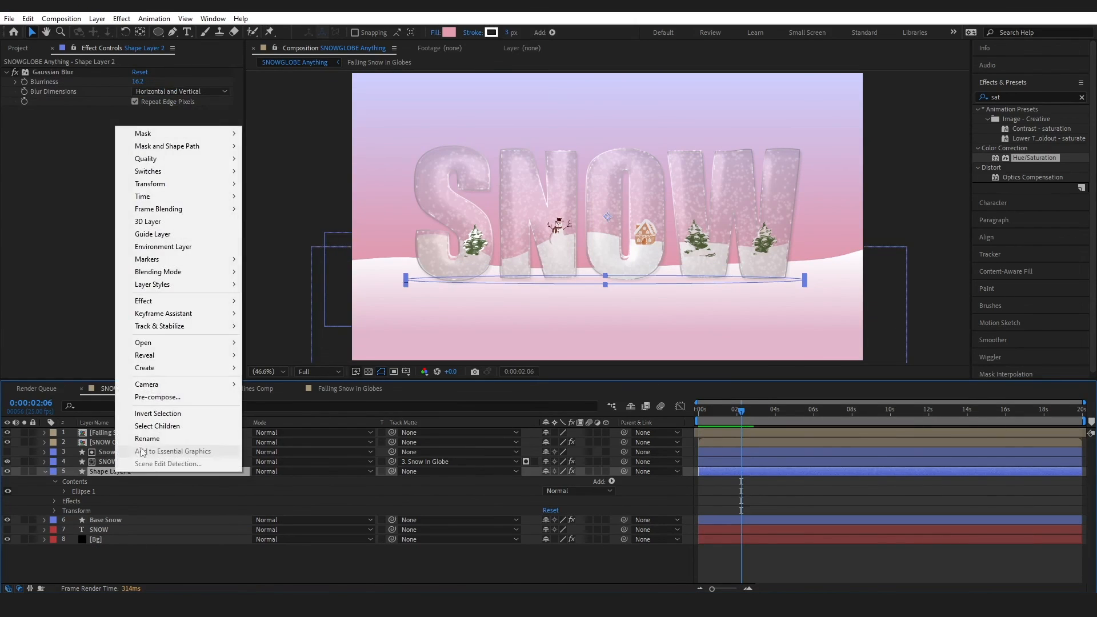
left_click(142, 441)
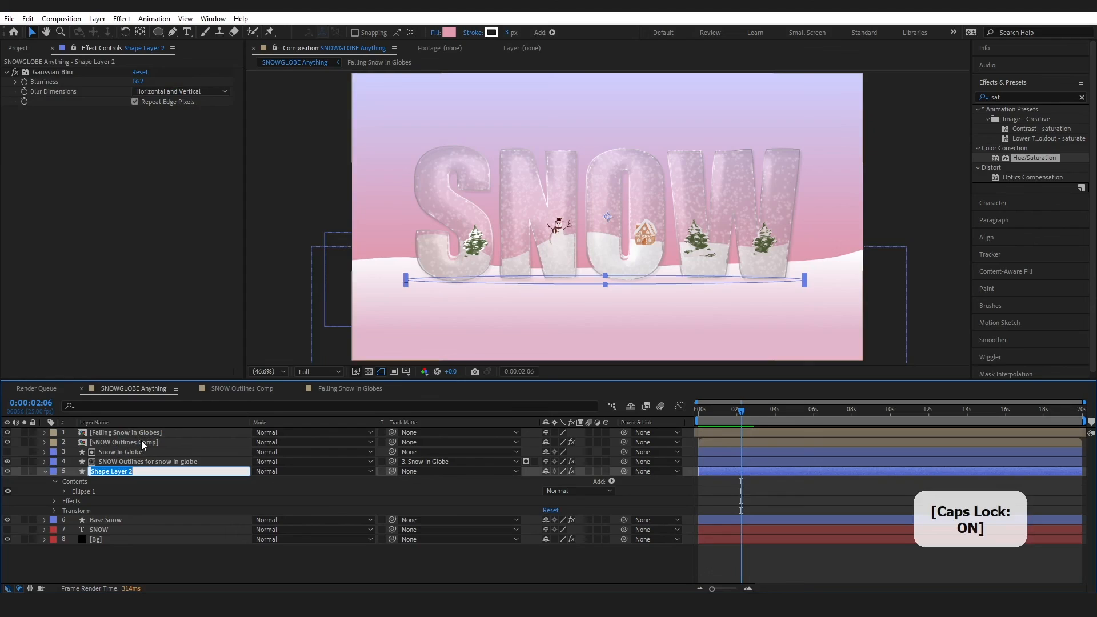
type("G")
key("Caps_Lock")
type("lobe")
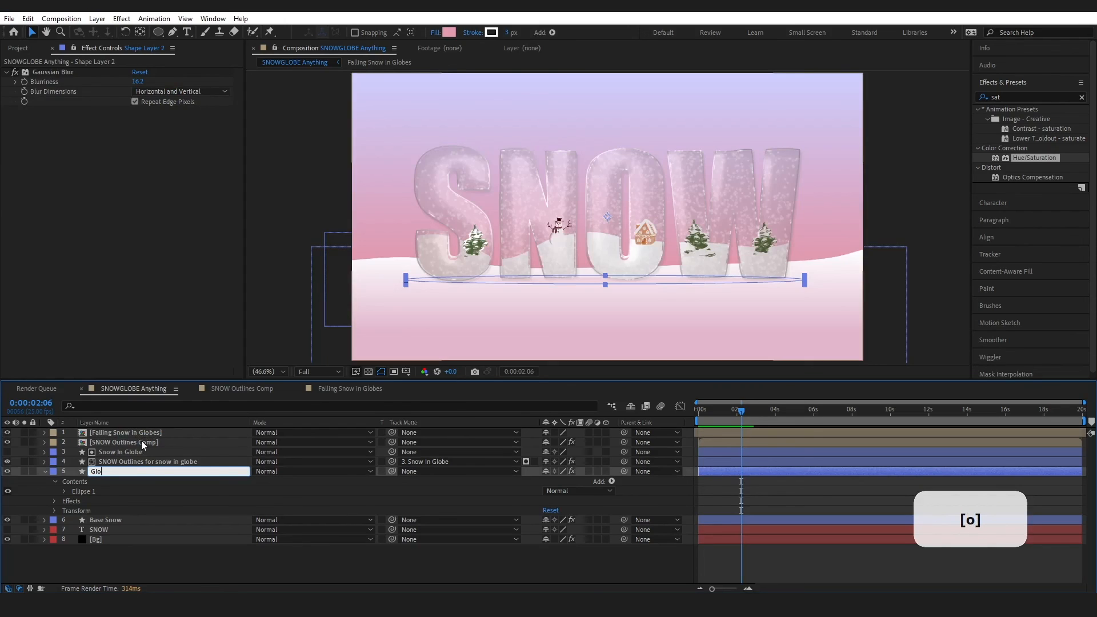
type(" shadow")
key("Return")
left_click(160, 577)
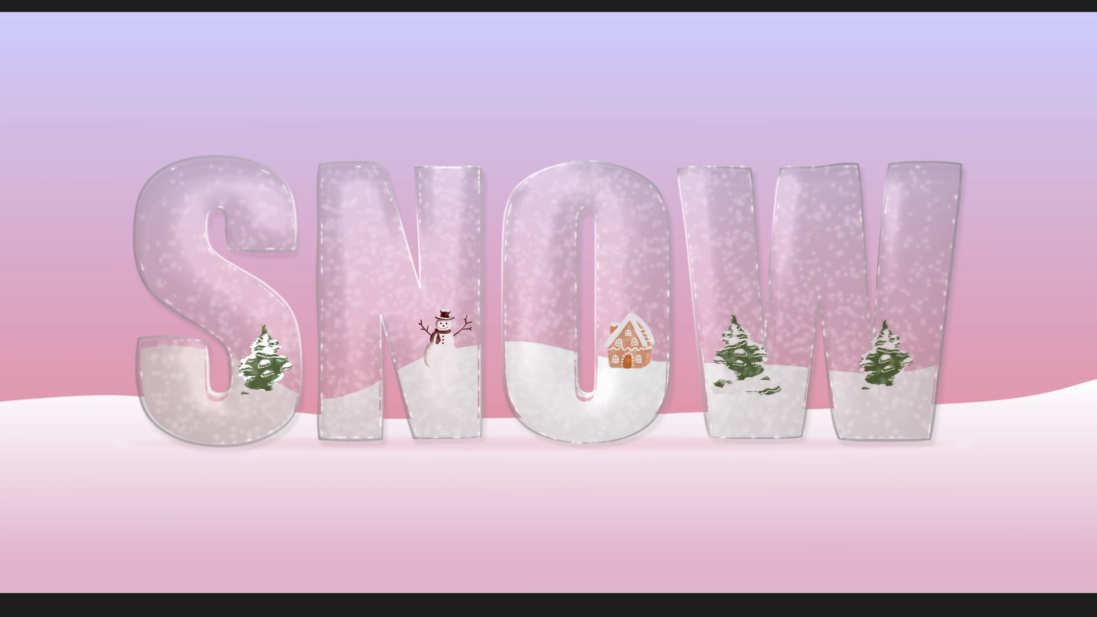